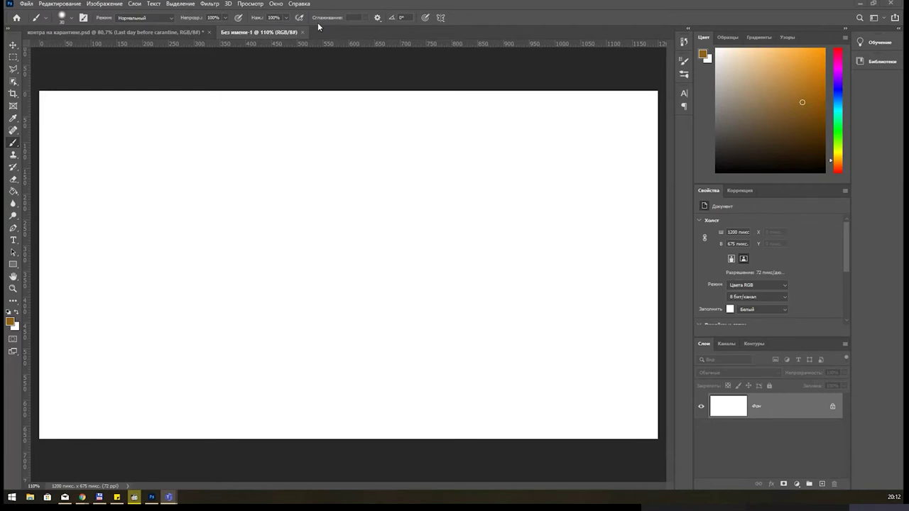
Open the Окно (Window) menu to review the list of available panels.
left_click(275, 3)
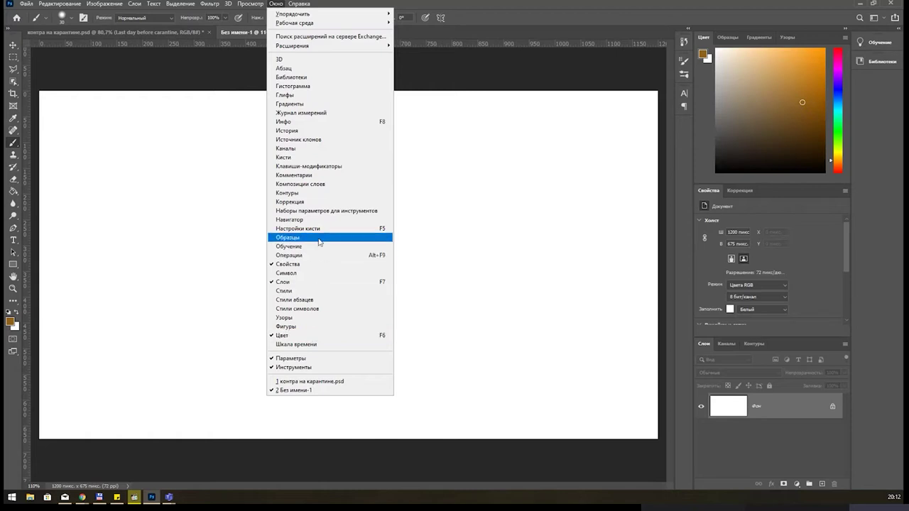
Move the Color panel field and hue slider to set a dark navy blue foreground colour.
left_click(777, 81)
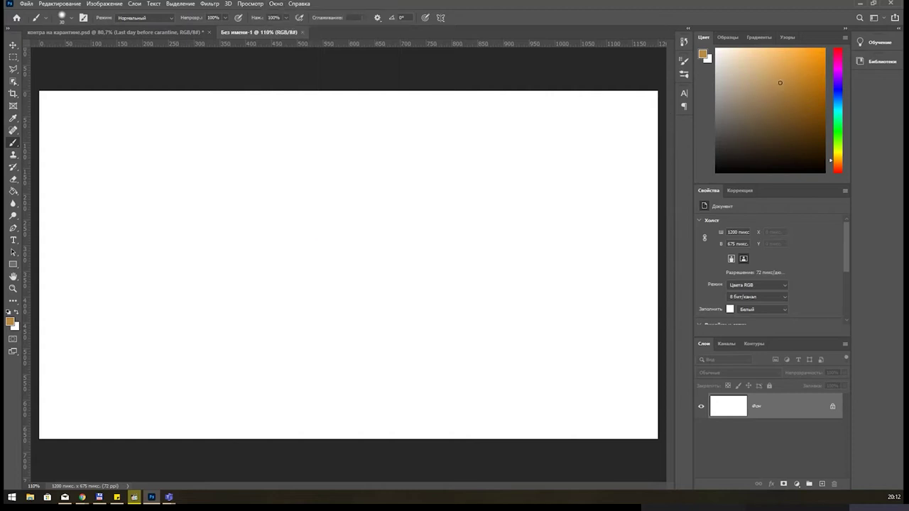
left_click(747, 79)
left_click_drag(746, 80, 795, 87)
mouse_move(840, 61)
left_mouse_down()
mouse_move(834, 162)
mouse_move(842, 62)
mouse_move(839, 142)
mouse_move(847, 69)
mouse_move(842, 134)
left_mouse_up()
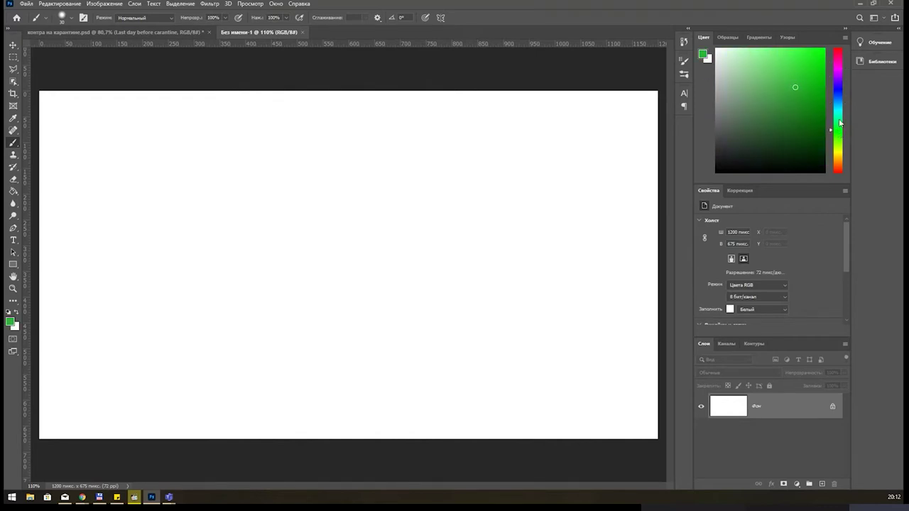
mouse_move(846, 62)
left_mouse_down()
mouse_move(836, 161)
mouse_move(830, 68)
mouse_move(811, 83)
mouse_move(773, 64)
mouse_move(803, 75)
mouse_move(792, 94)
mouse_move(796, 74)
left_mouse_up()
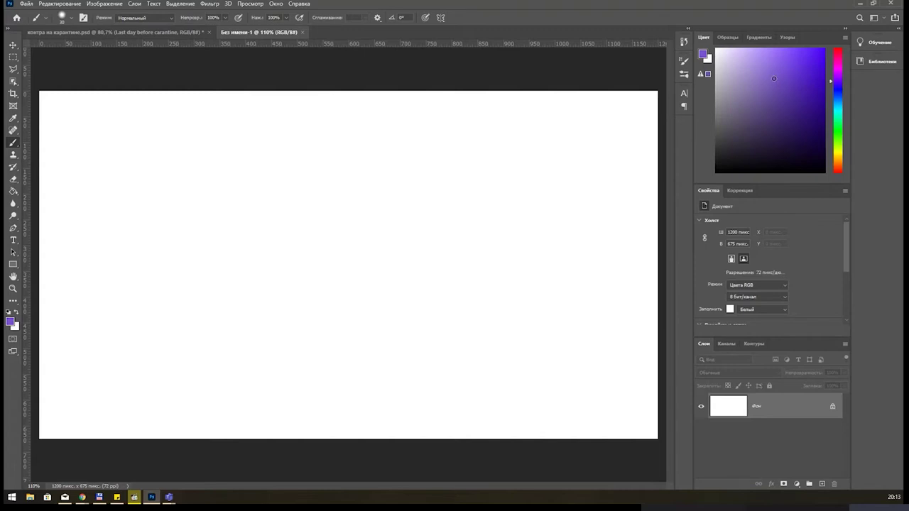
left_click(837, 96)
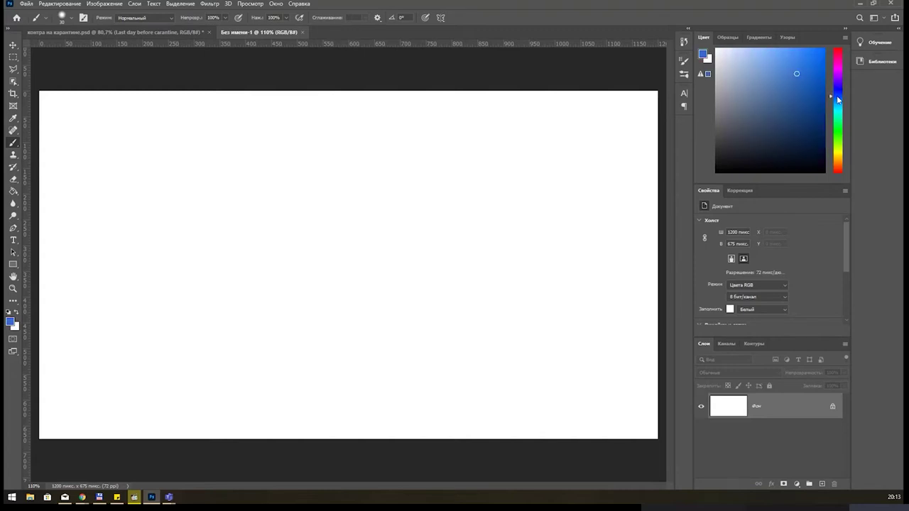
mouse_move(774, 93)
left_mouse_down()
mouse_move(769, 68)
mouse_move(800, 139)
mouse_move(817, 119)
left_mouse_up()
Shift the foreground through greens to magenta, then correct it to printable pink #c04291.
mouse_move(701, 74)
left_click(707, 74)
left_click(802, 137)
left_click(838, 149)
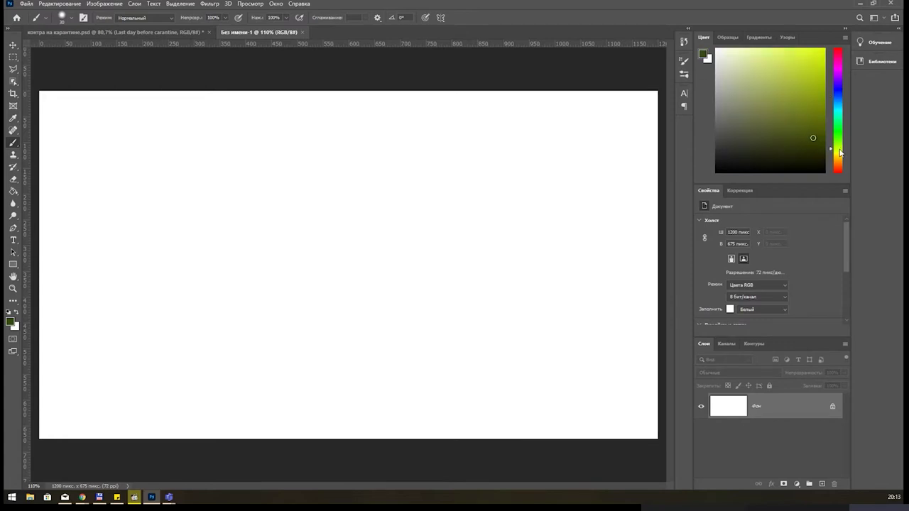
left_click(838, 146)
left_click_drag(813, 138, 754, 80)
mouse_move(755, 80)
left_mouse_down()
mouse_move(845, 64)
mouse_move(812, 122)
mouse_move(815, 58)
left_mouse_up()
left_click(837, 59)
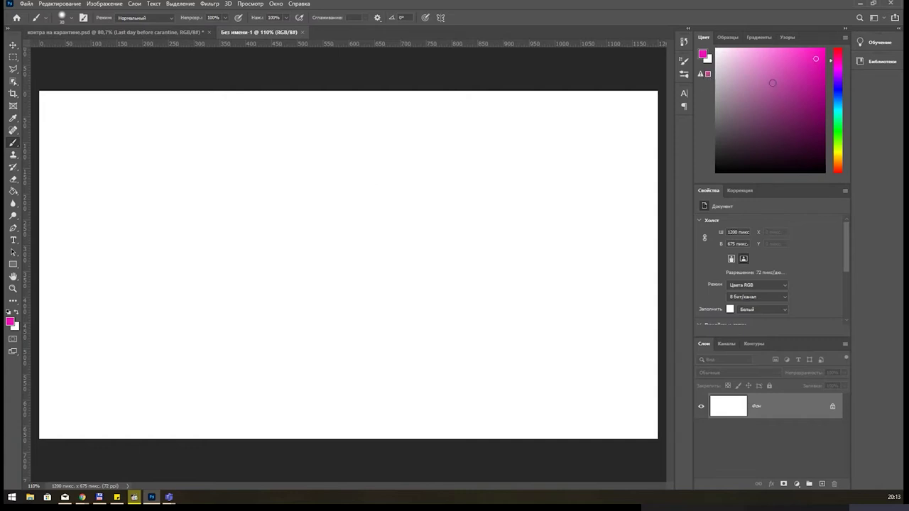
left_click(707, 74)
Enter c0bbeb in the foreground Color Picker and snap it to web-safe #ccccff.
left_click(11, 322)
left_click_drag(329, 124, 364, 127)
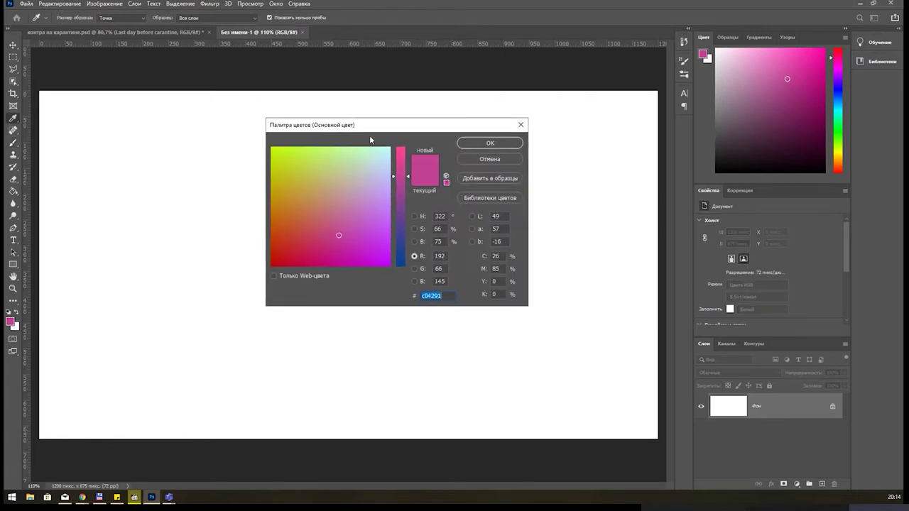
type("c0bbeb")
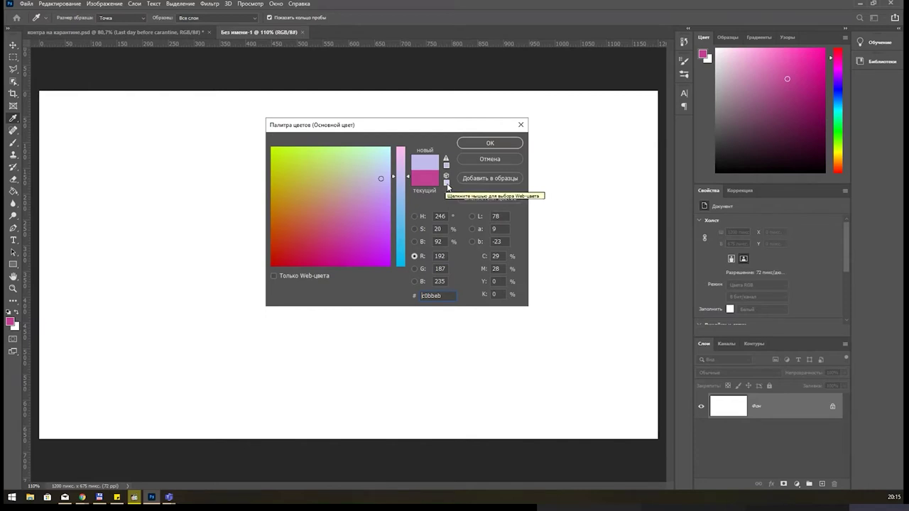
left_click(446, 183)
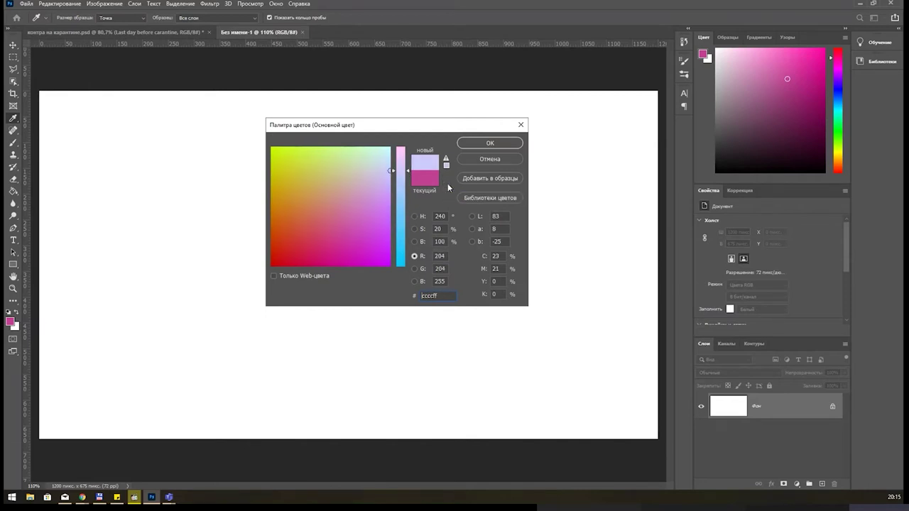
double_click(442, 295)
left_click(295, 276)
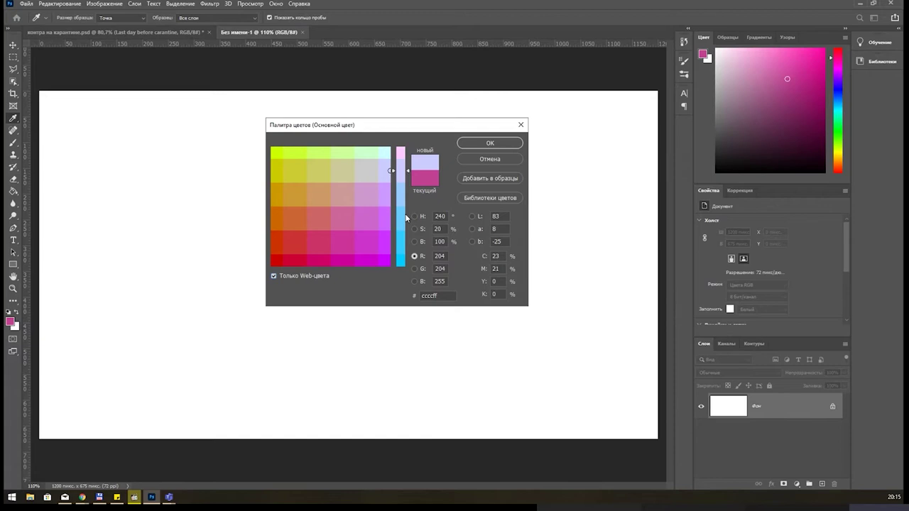
left_click(318, 275)
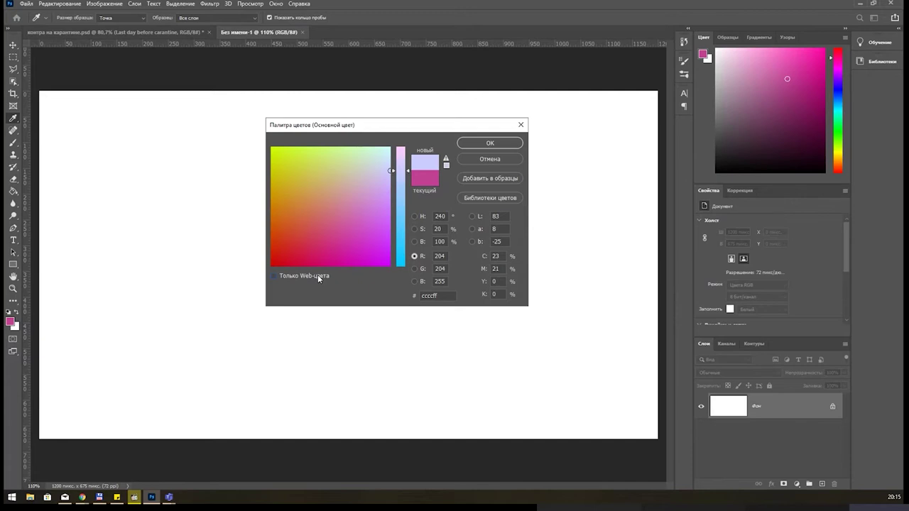
double_click(436, 216)
double_click(438, 242)
double_click(438, 229)
double_click(441, 242)
double_click(495, 256)
double_click(494, 293)
Choose PANTONE 7489 C from the colour libraries, giving green foreground #72a951.
left_click(477, 199)
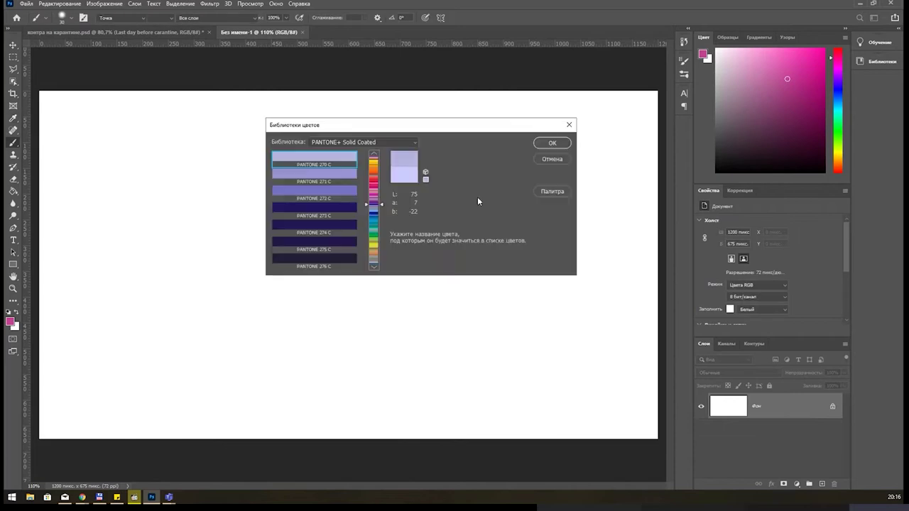
left_click(373, 234)
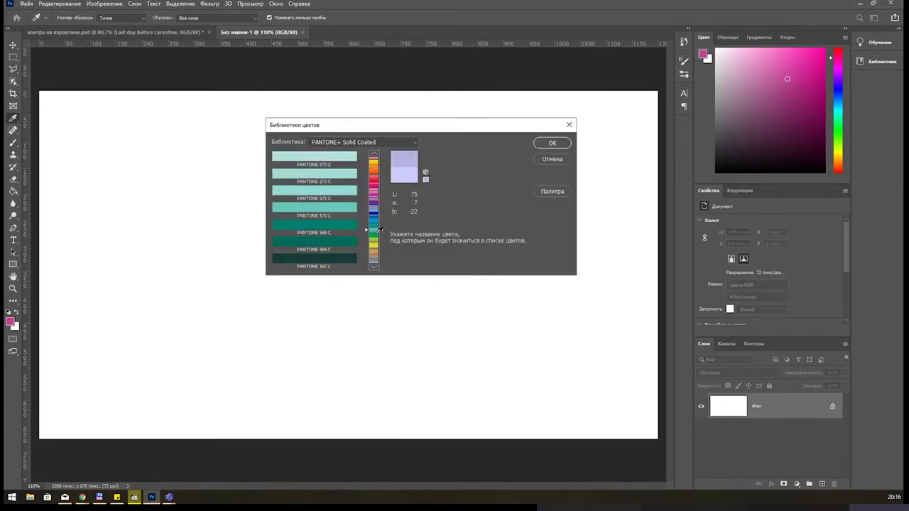
left_click(342, 187)
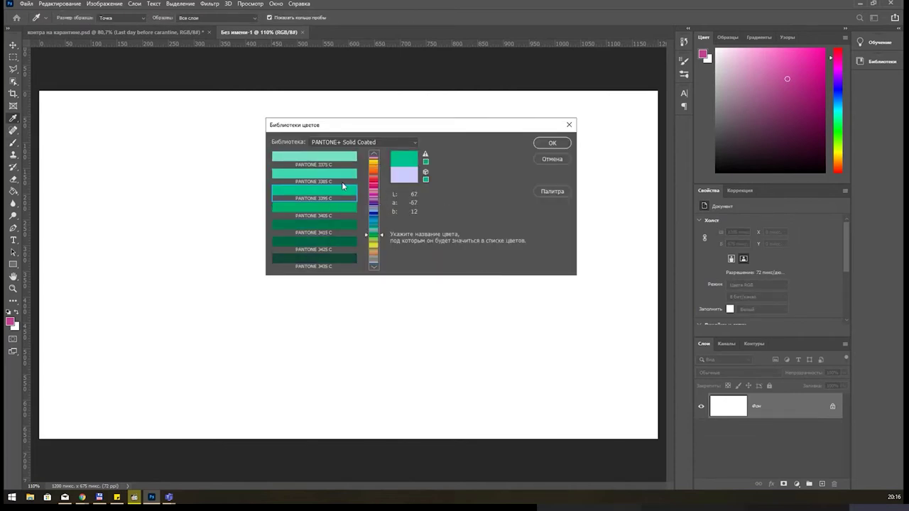
left_click(385, 141)
left_click(385, 142)
left_click_drag(374, 221, 374, 205)
left_click(340, 242)
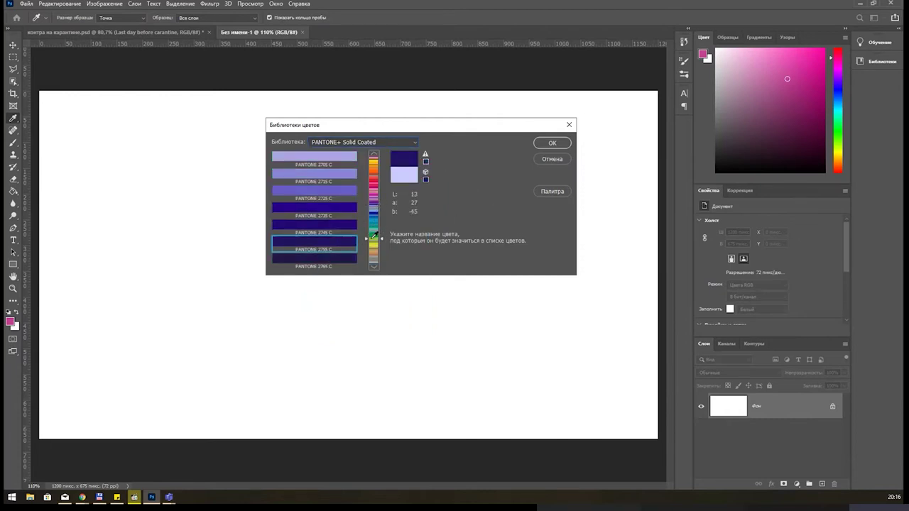
left_click(374, 239)
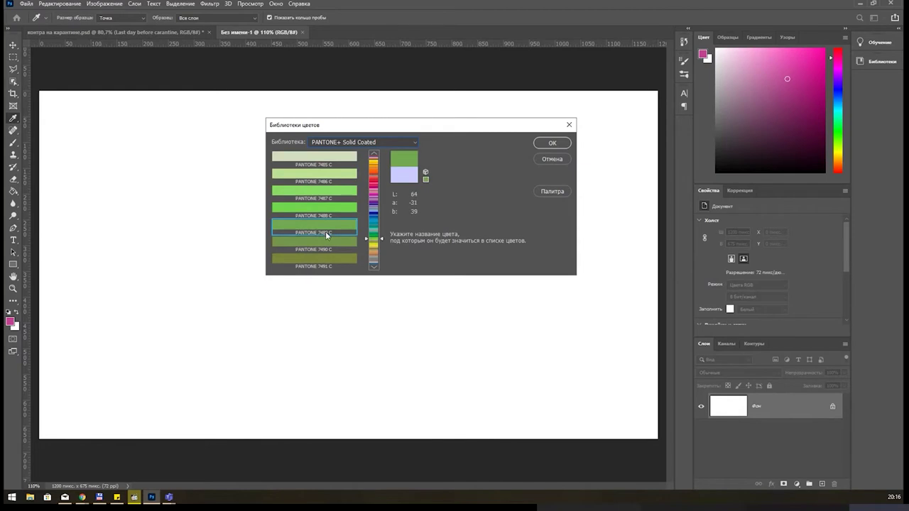
left_click(545, 193)
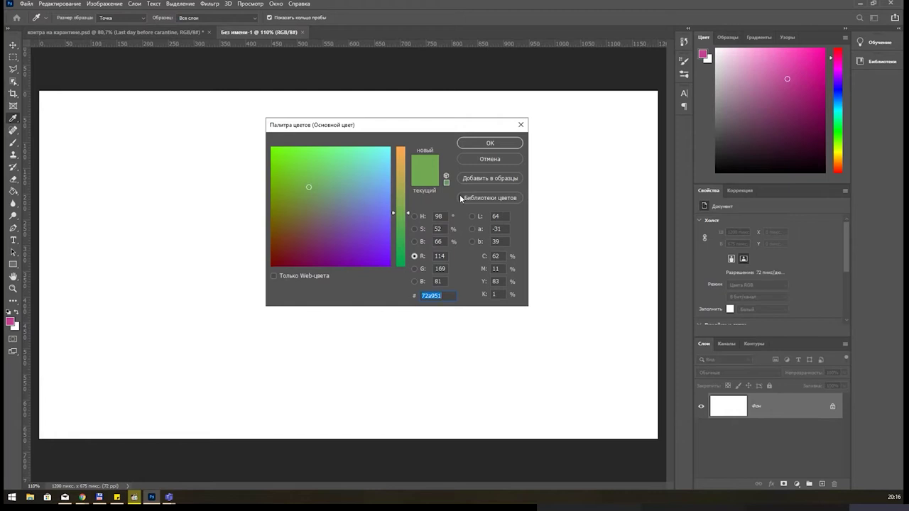
left_click(487, 144)
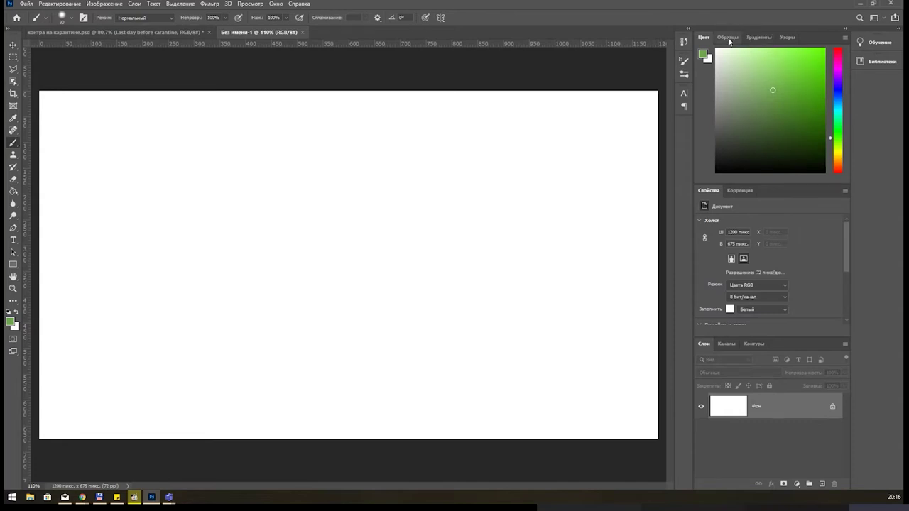
Show the Образцы panel and browse its swatch groups, expanding Темнее.
left_click(728, 37)
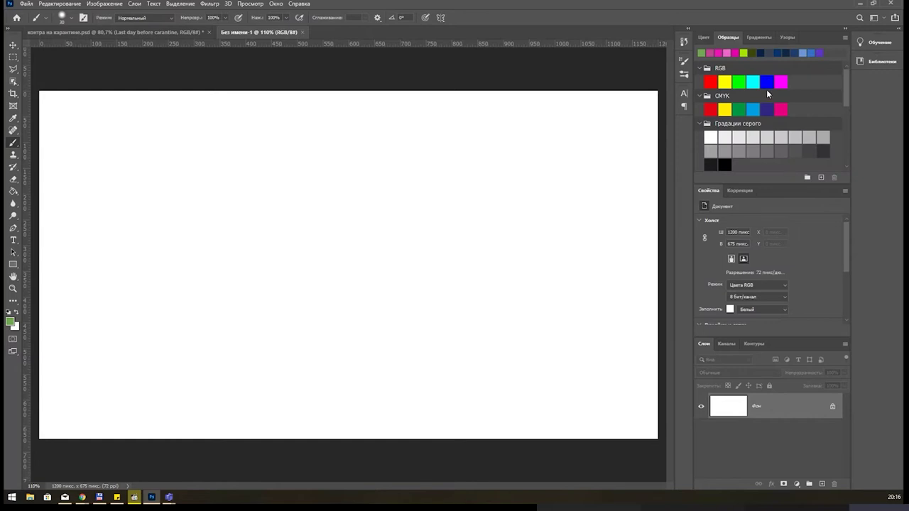
scroll(774, 120, "down", 3)
scroll(774, 121, "down", 3)
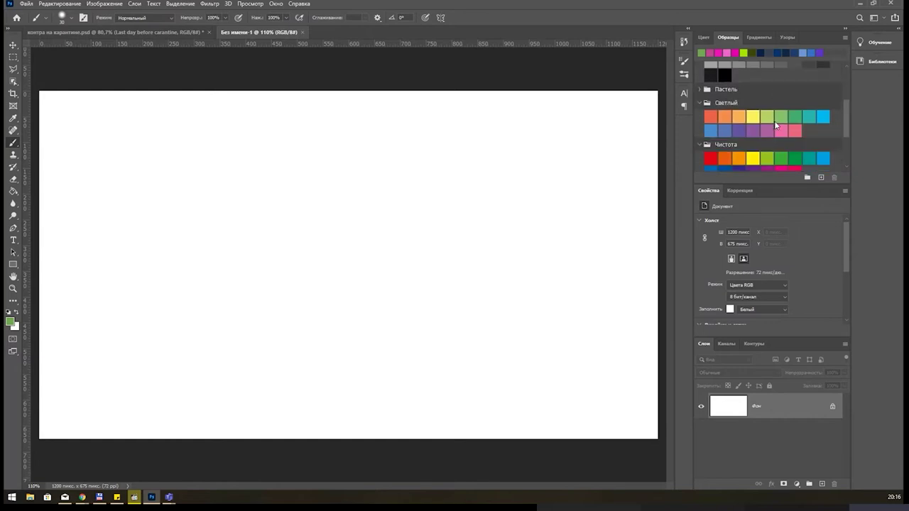
scroll(774, 121, "down", 3)
scroll(773, 120, "down", 1)
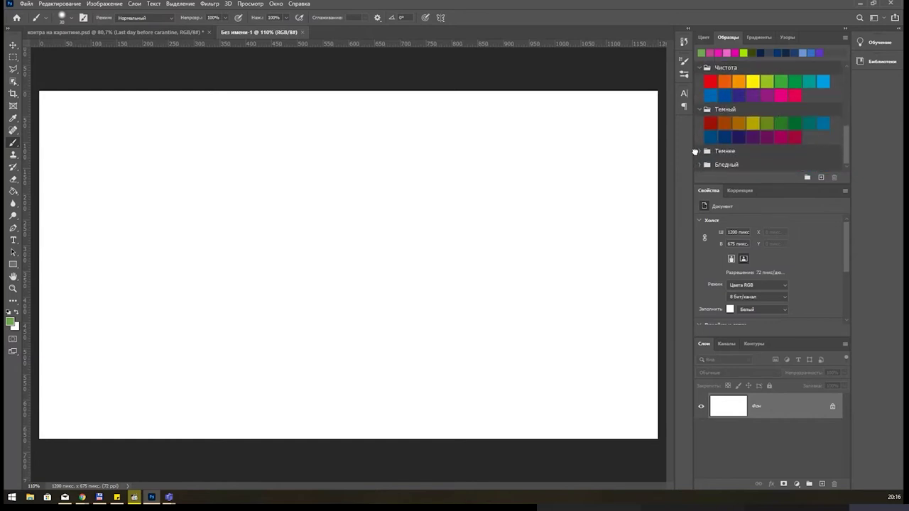
left_click(697, 151)
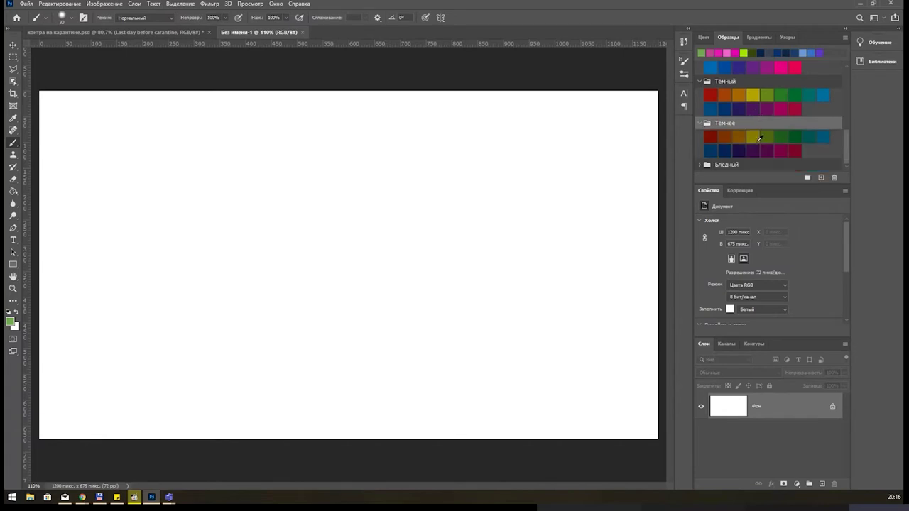
scroll(759, 137, "up", 3)
scroll(705, 112, "up", 3)
scroll(783, 144, "up", 2)
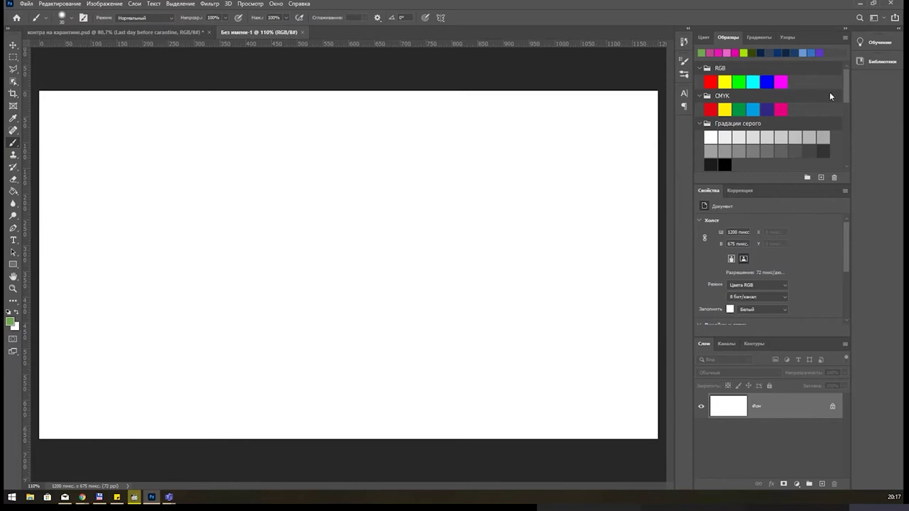
Add light pink ff92e2 to the swatches from the foreground Color Picker.
left_click_drag(843, 86, 838, 154)
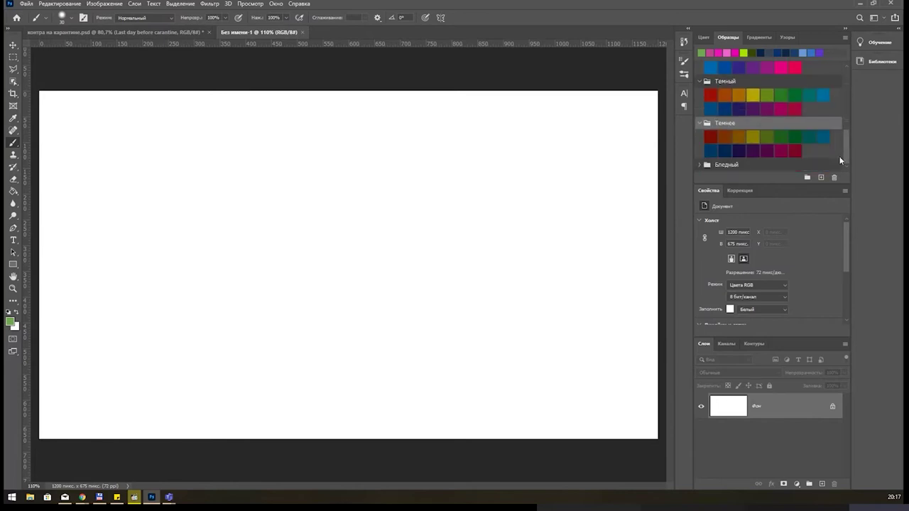
scroll(807, 151, "up", 2)
scroll(805, 128, "up", 3)
left_click(753, 115)
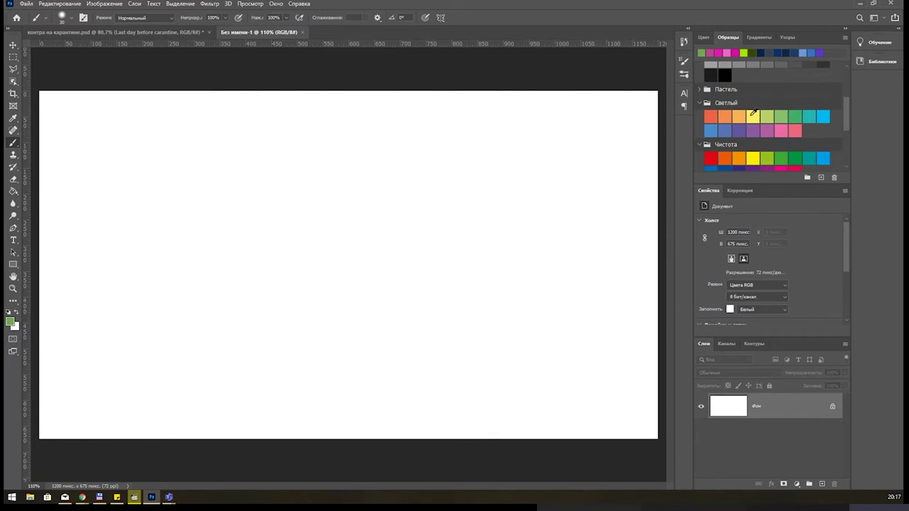
left_click(10, 323)
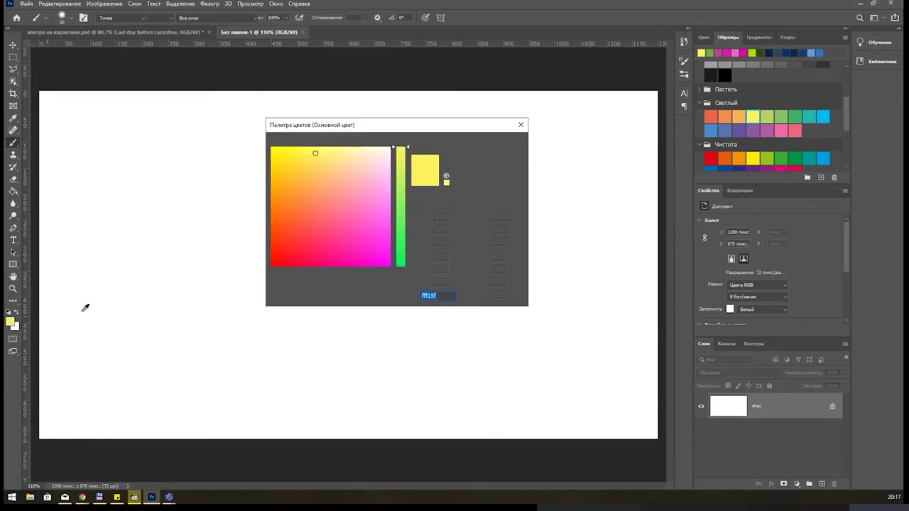
left_click_drag(371, 194, 376, 197)
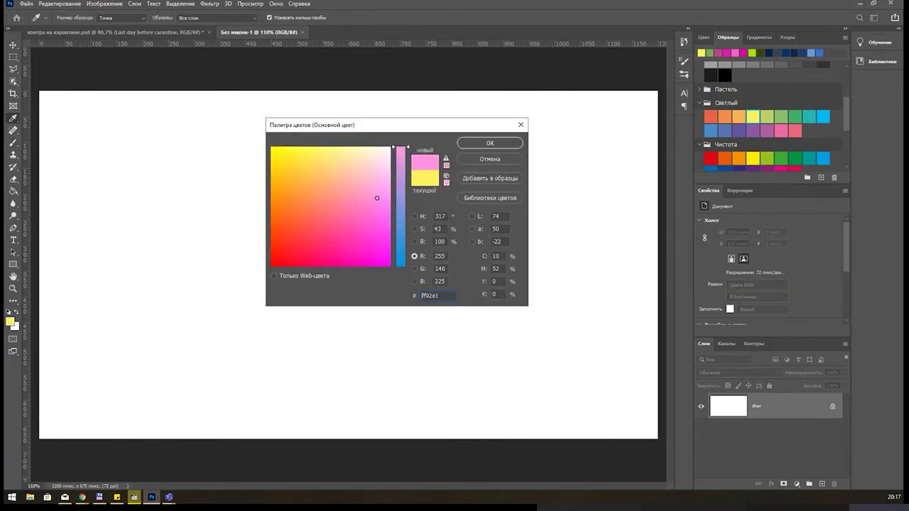
left_click(508, 178)
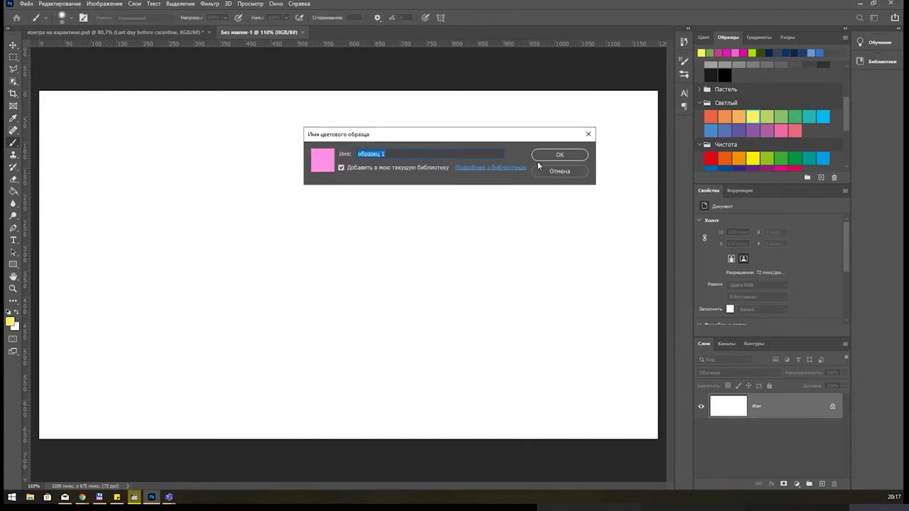
left_click(548, 157)
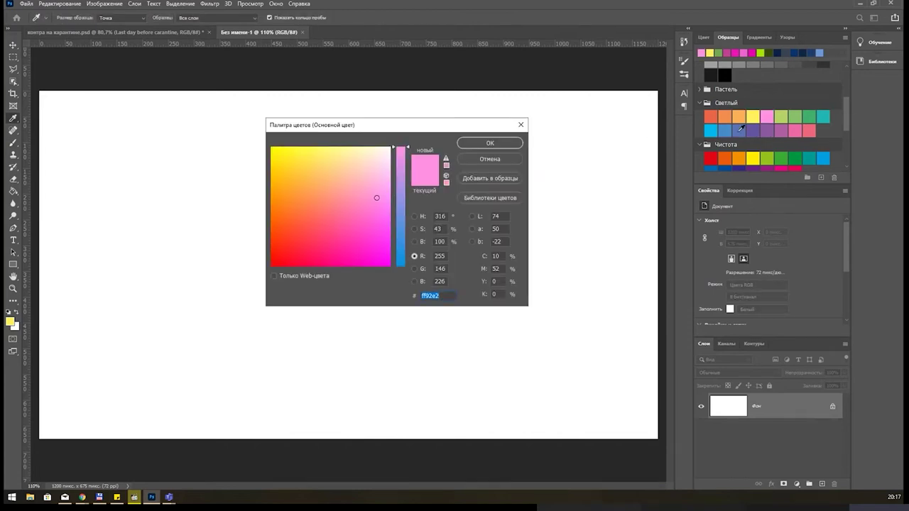
key("Escape")
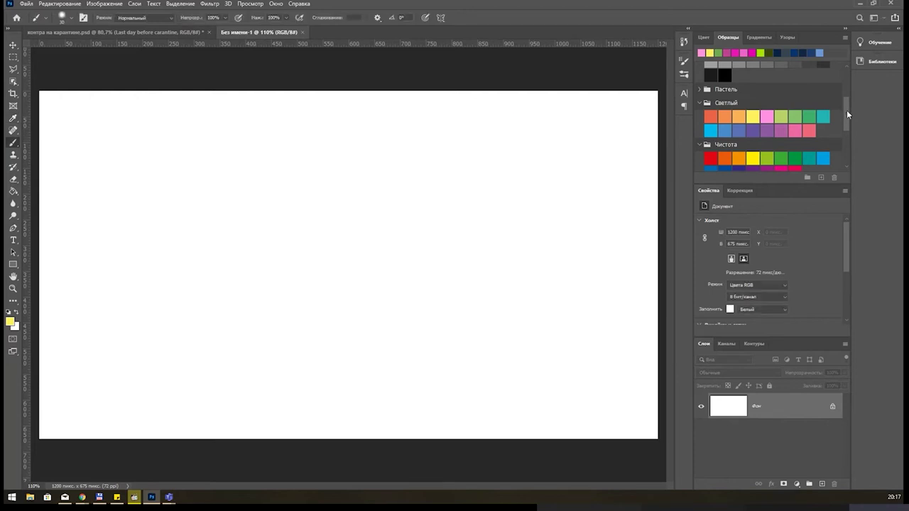
Make the RGB magenta swatch the foreground colour and save violet-blue 3f00ff as a new swatch.
left_click_drag(846, 113, 841, 70)
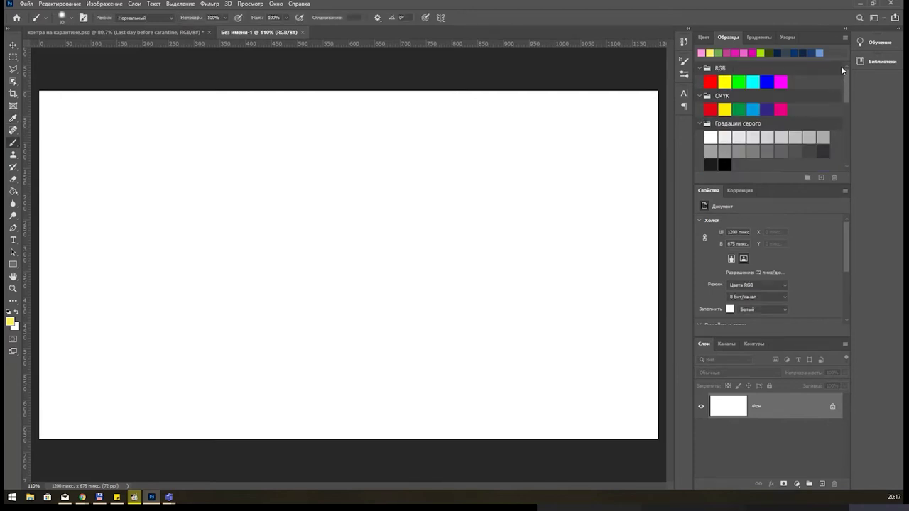
left_click(783, 78)
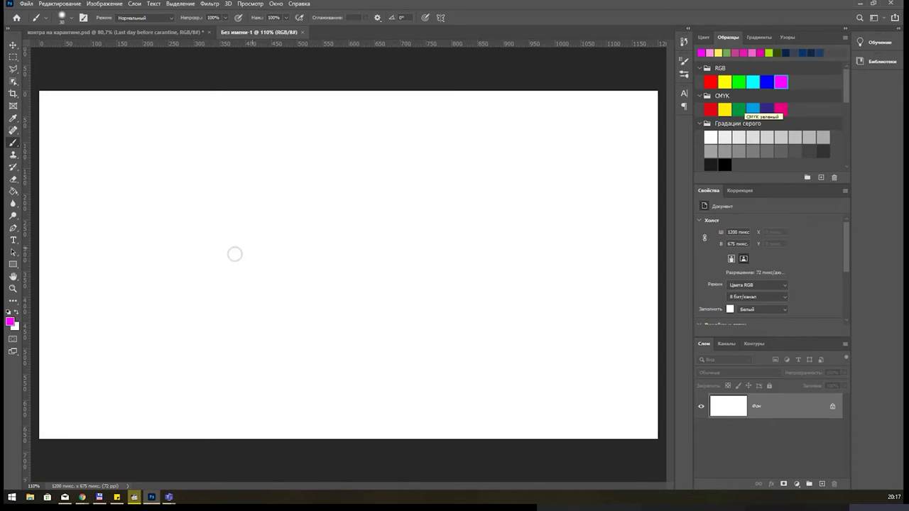
left_click(10, 321)
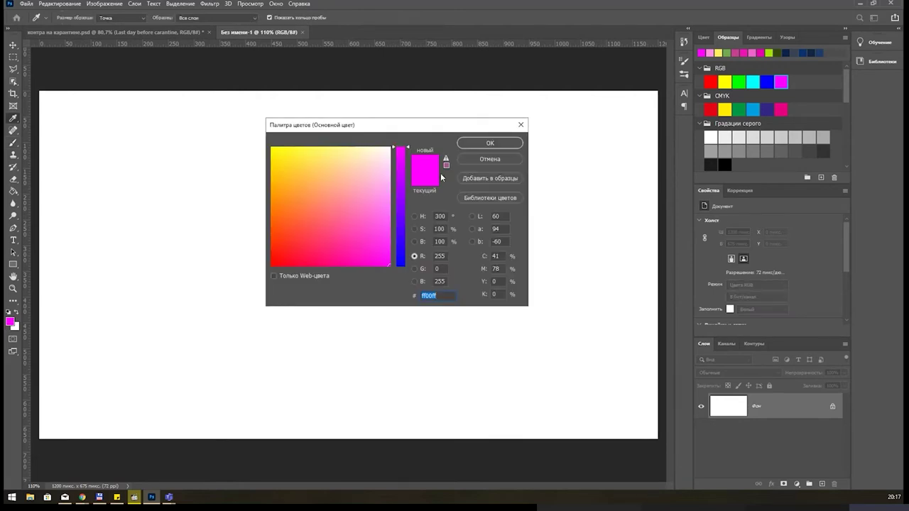
left_click(401, 237)
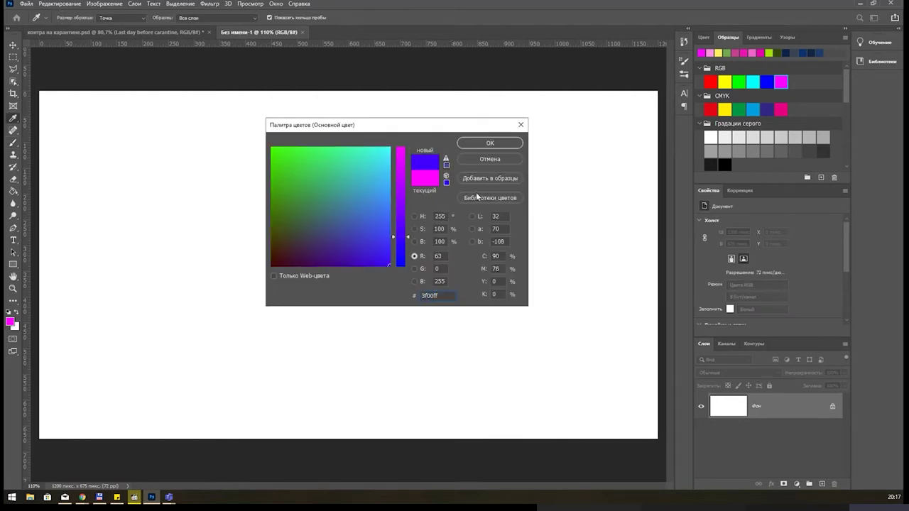
left_click(489, 178)
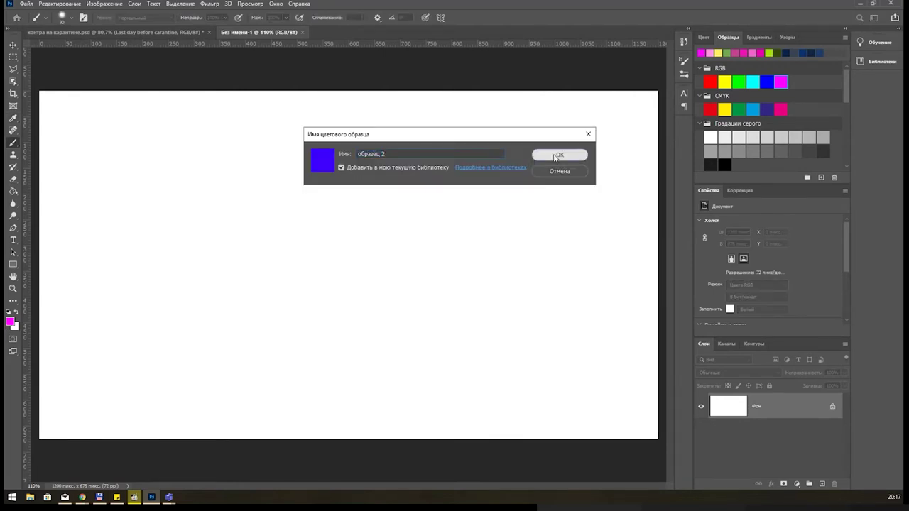
left_click(577, 153)
left_click(521, 125)
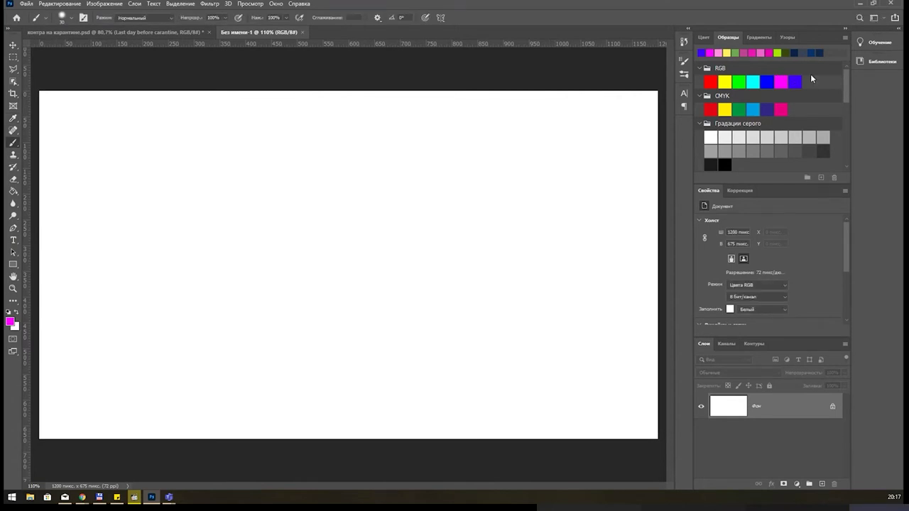
left_click(845, 37)
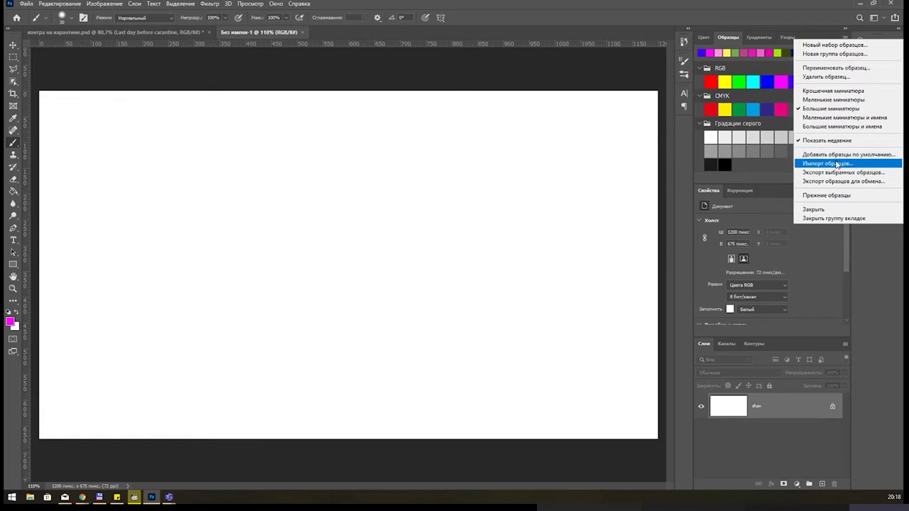
left_click(832, 172)
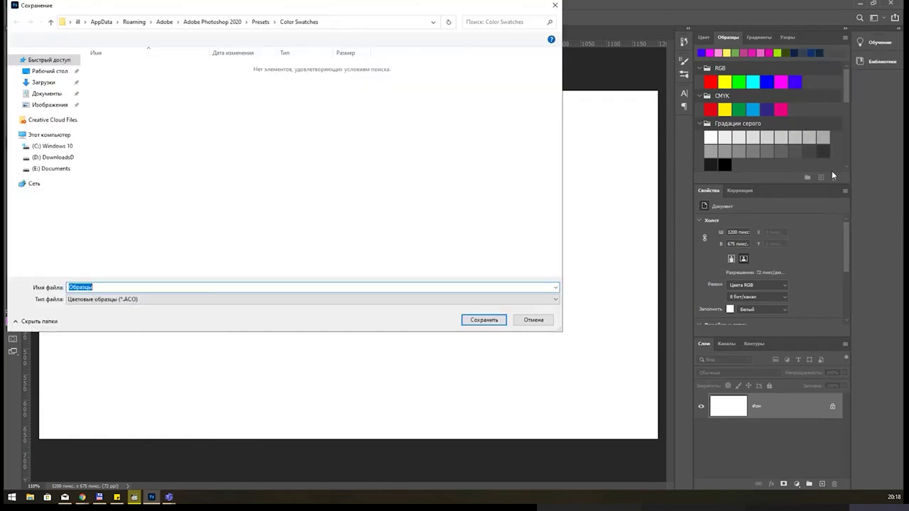
left_click_drag(452, 11, 624, 97)
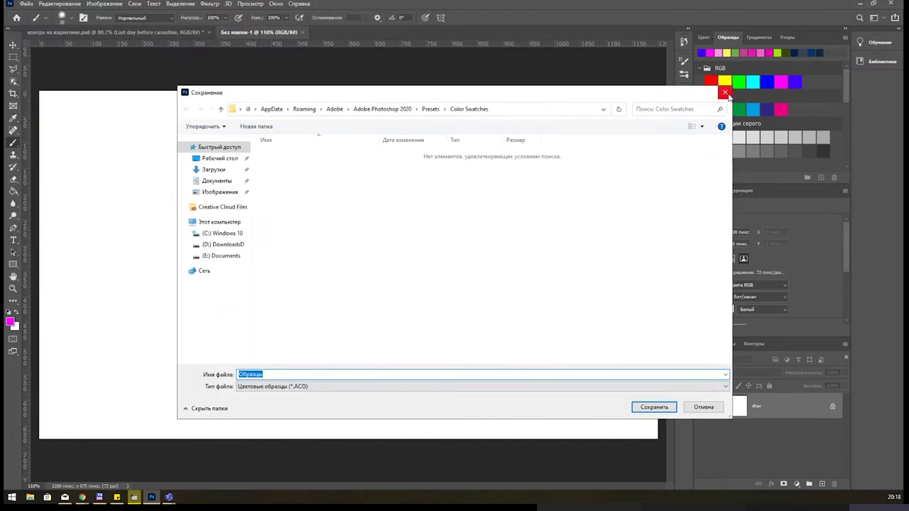
left_click(725, 92)
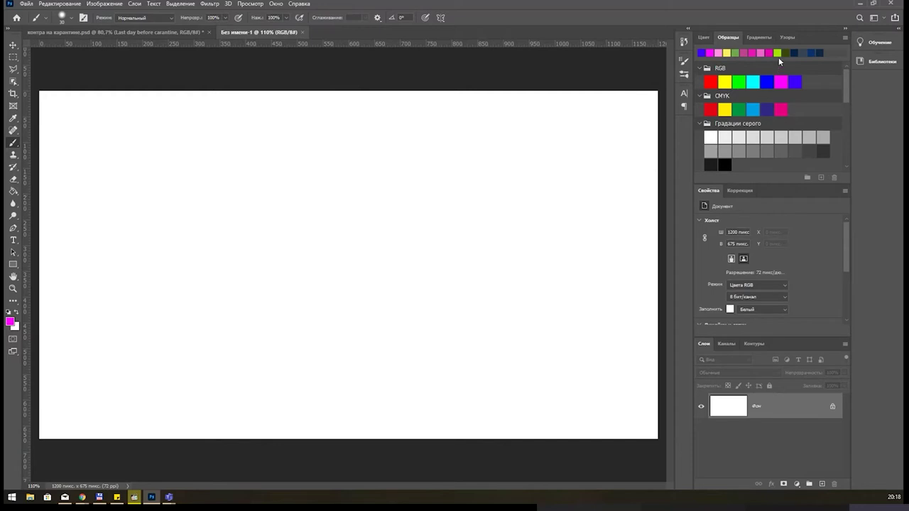
Draw a four-corner Polygonal Lasso selection on the canvas left and pick a lighter pink.
left_click(703, 37)
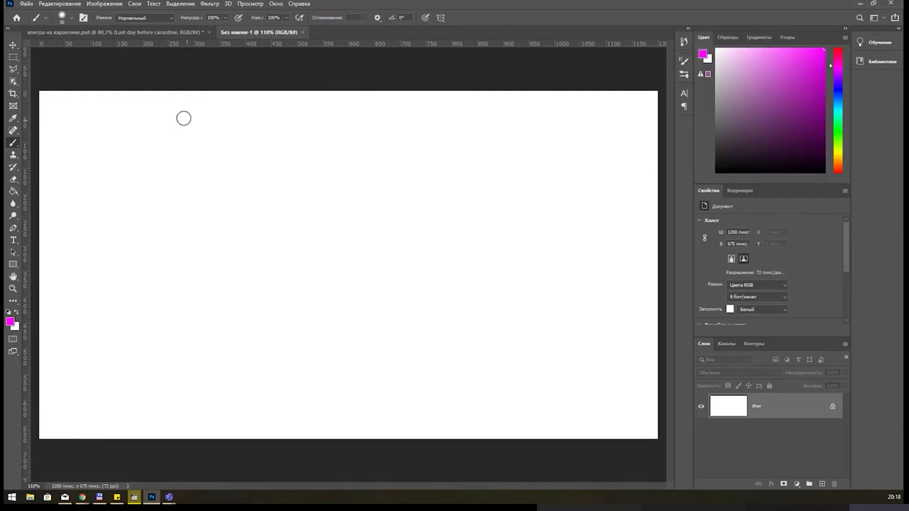
left_click(15, 69)
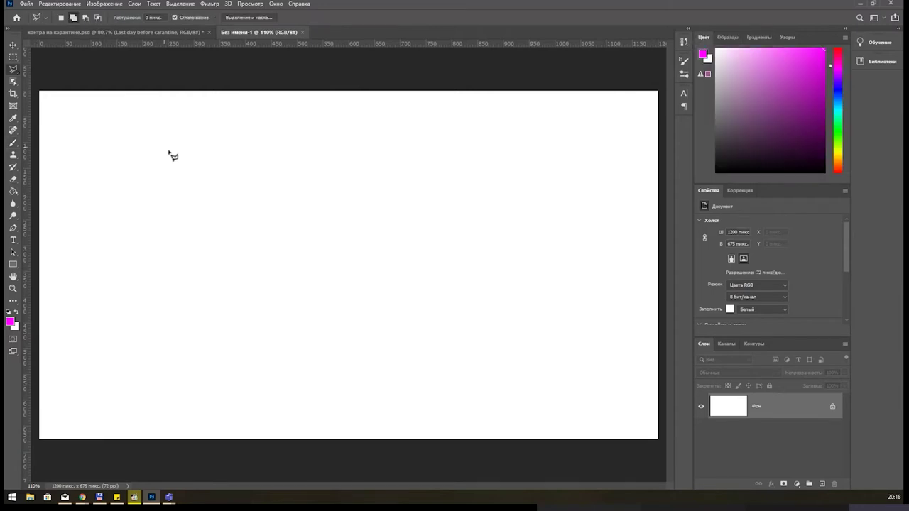
left_click(141, 239)
left_click(365, 362)
left_click(186, 373)
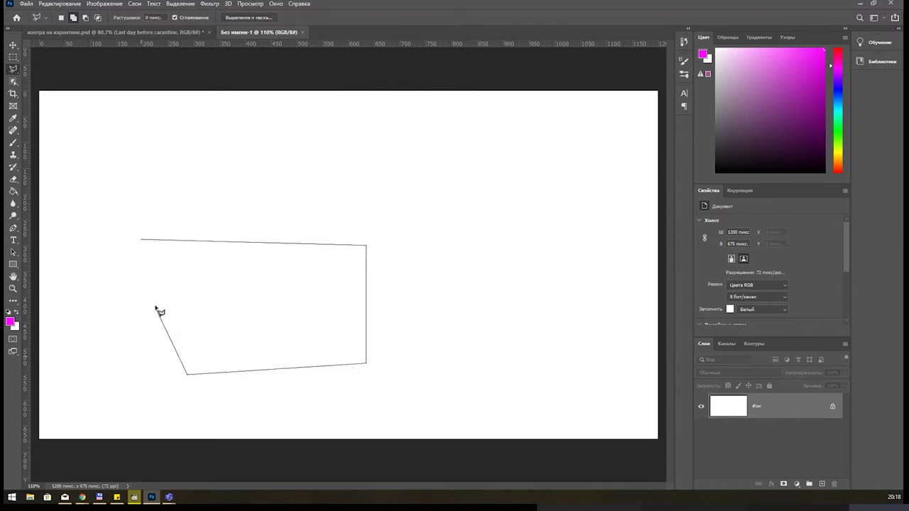
double_click(157, 305)
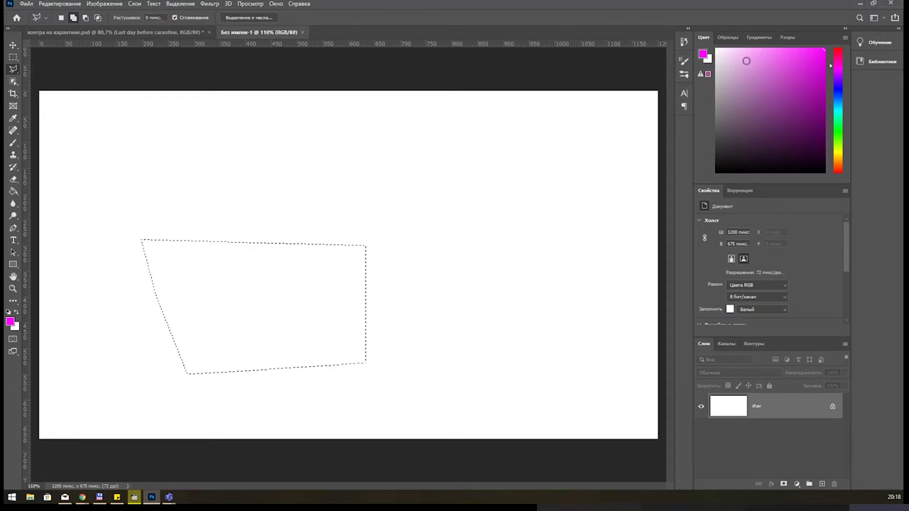
left_click(798, 64)
Add empty layer Слой 1 and fill the selection with pink using the Paint Bucket.
left_click(821, 483)
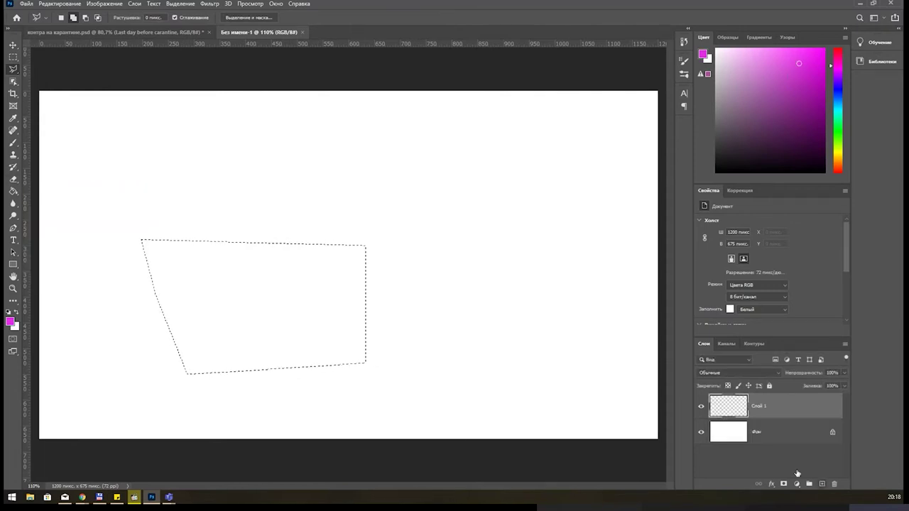
left_click(13, 191)
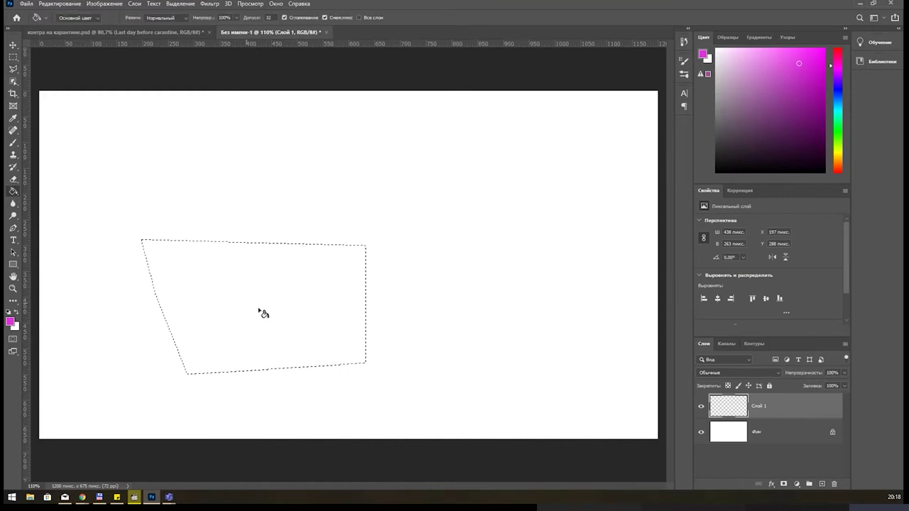
left_click(262, 312)
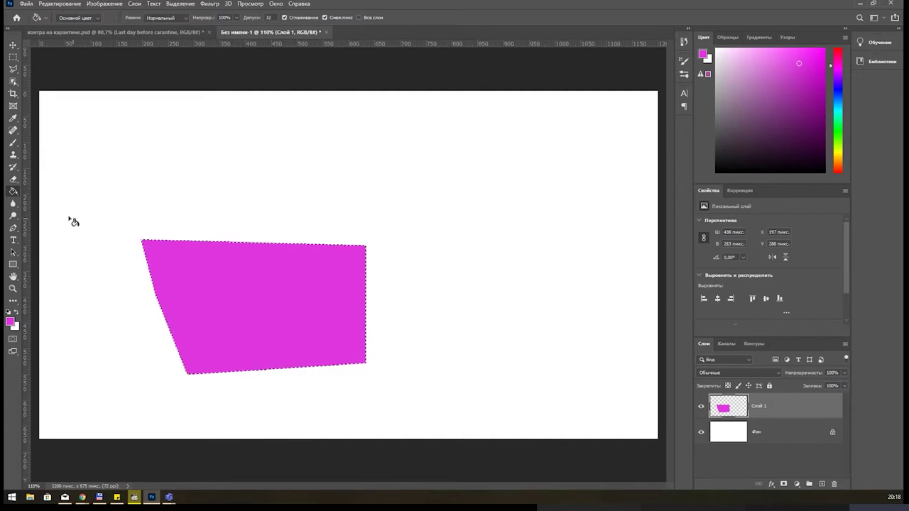
Switch the Paint Bucket source to Узор (Pattern) and refill the selection with red bricks.
right_click(14, 192)
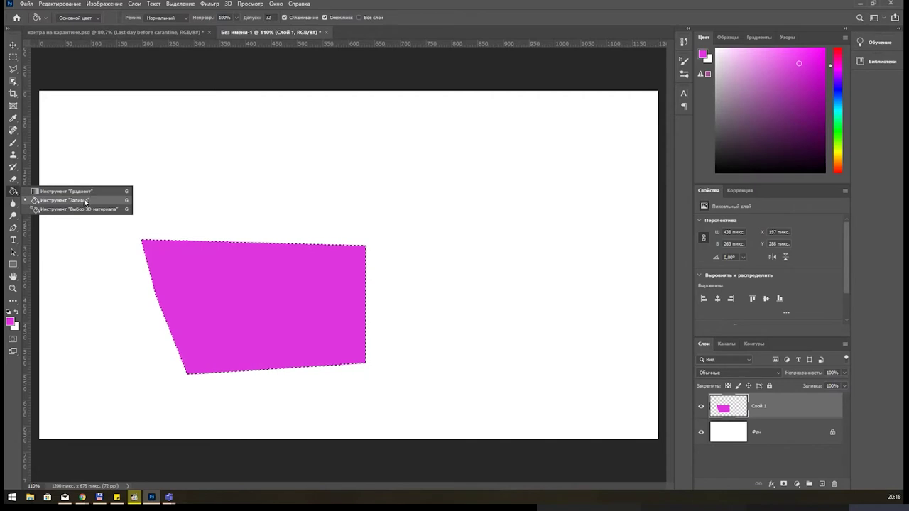
left_click(85, 201)
left_click(87, 18)
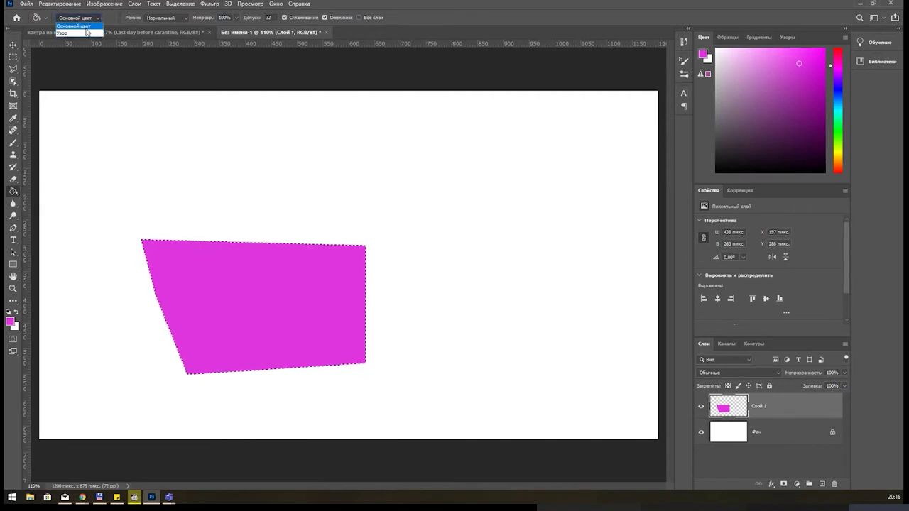
left_click(78, 32)
left_click(297, 317)
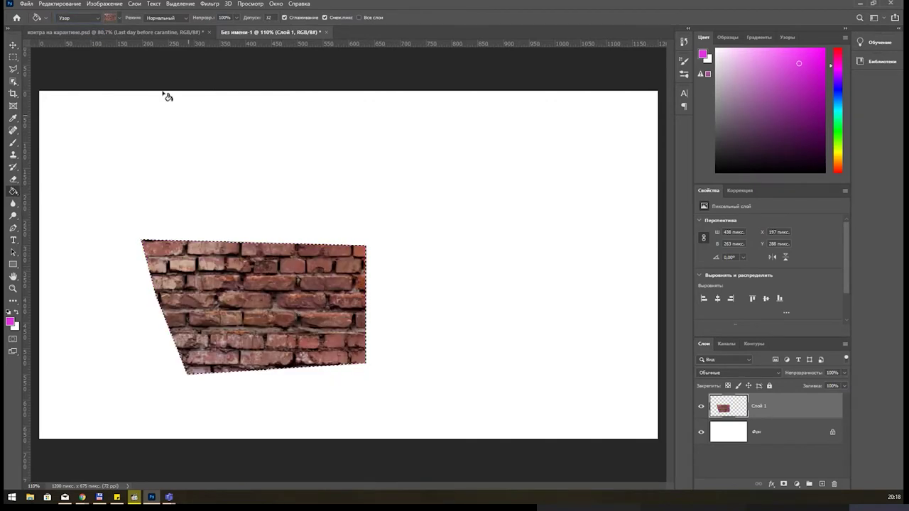
left_click(119, 18)
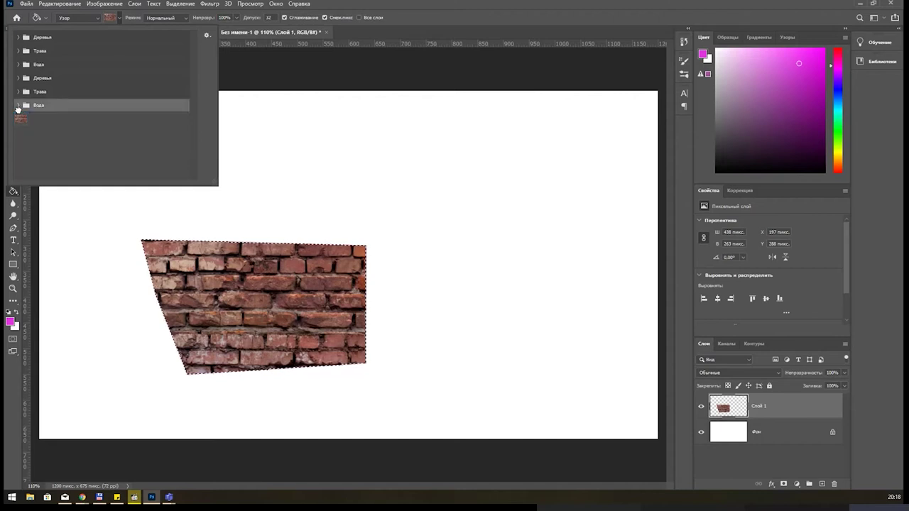
left_click(18, 105)
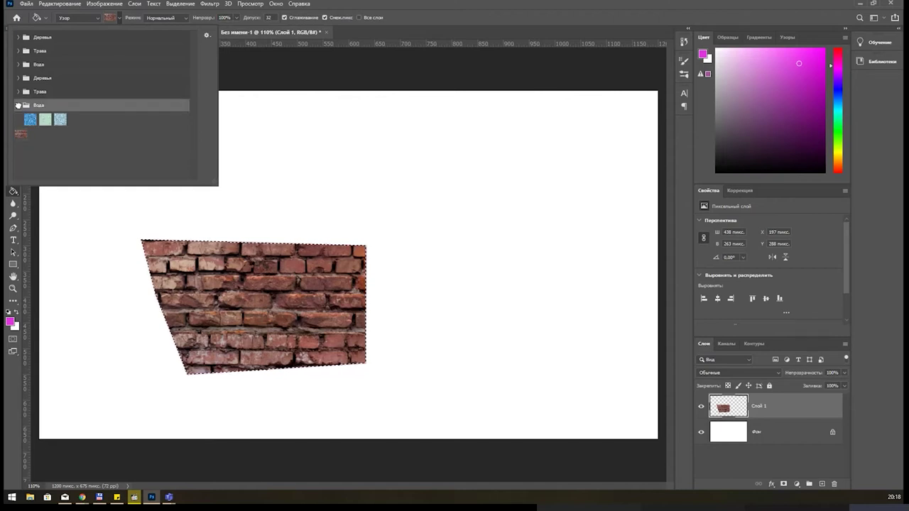
left_click(440, 16)
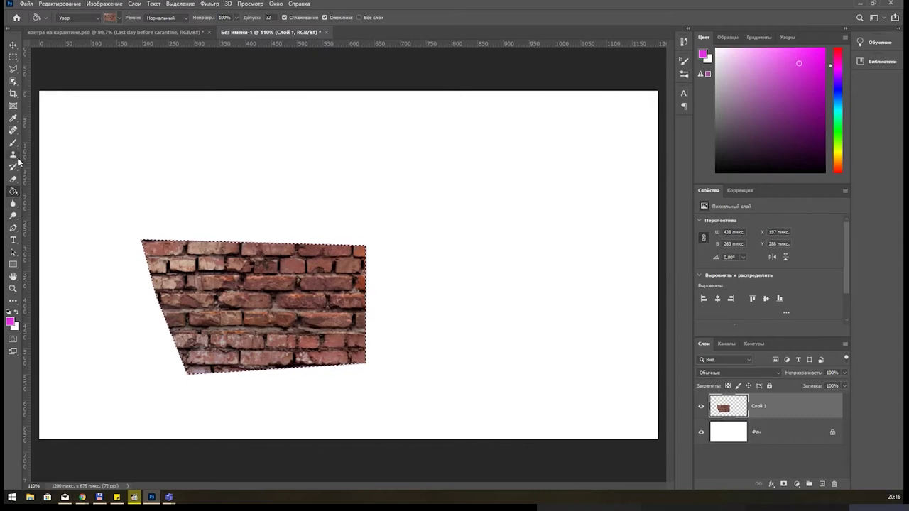
Select the Gradient tool with the pink preset from the Основные gradient group.
right_click(16, 190)
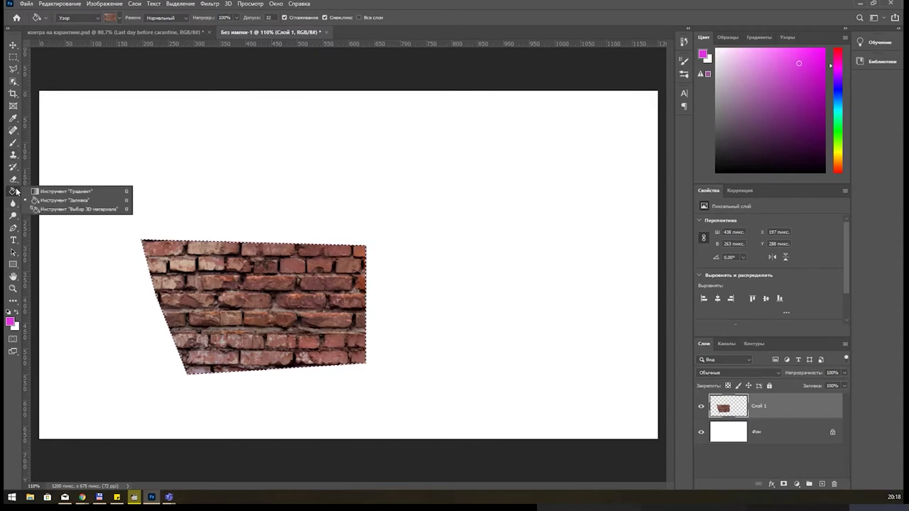
left_click(62, 190)
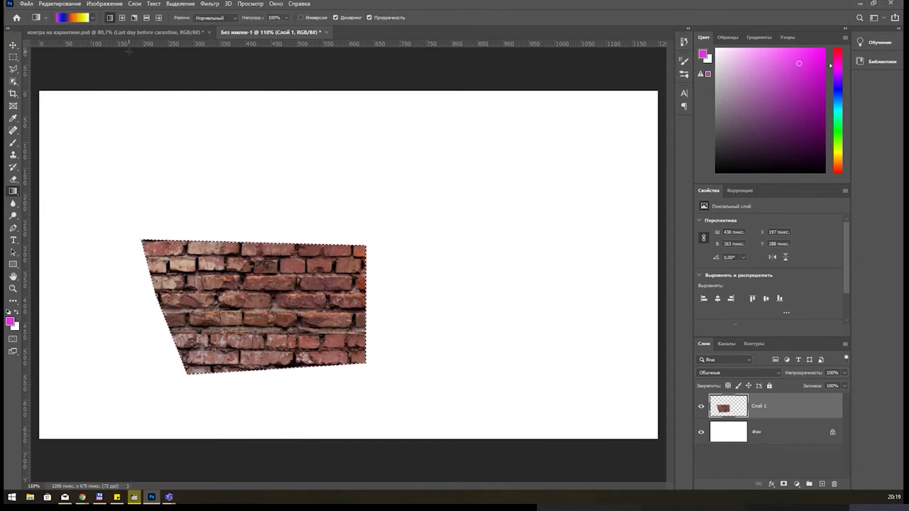
left_click(92, 19)
left_click(24, 35)
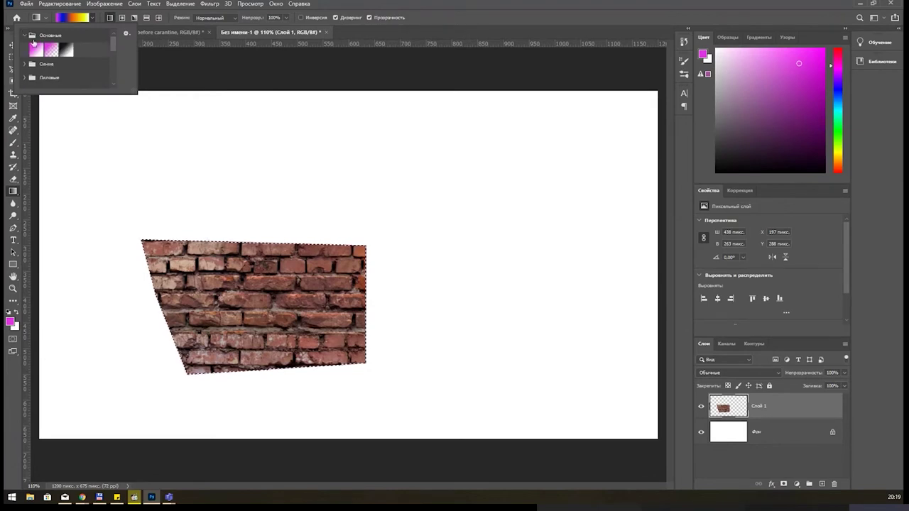
left_click(38, 51)
left_click(468, 26)
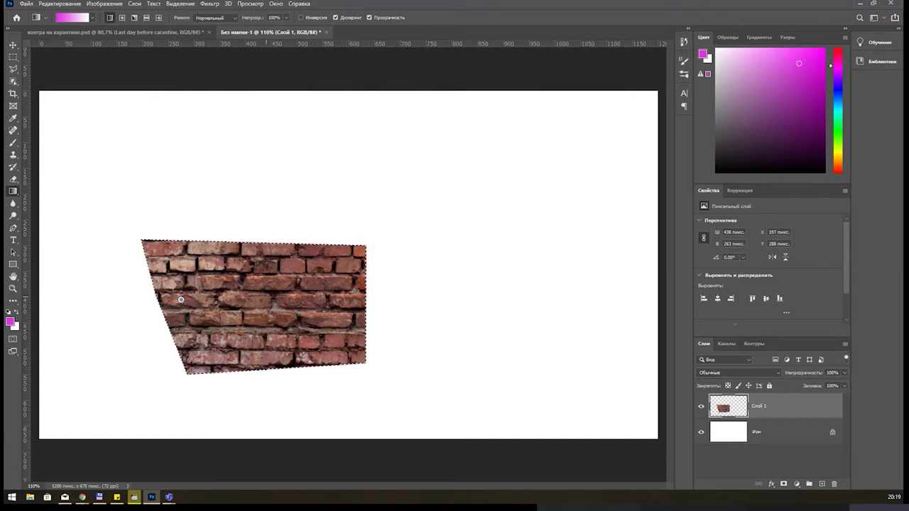
Drag linear gradients across the selection until magenta fades quickly to transparent rightward.
mouse_move(181, 299)
left_mouse_down()
mouse_move(307, 295)
mouse_move(142, 303)
left_mouse_up()
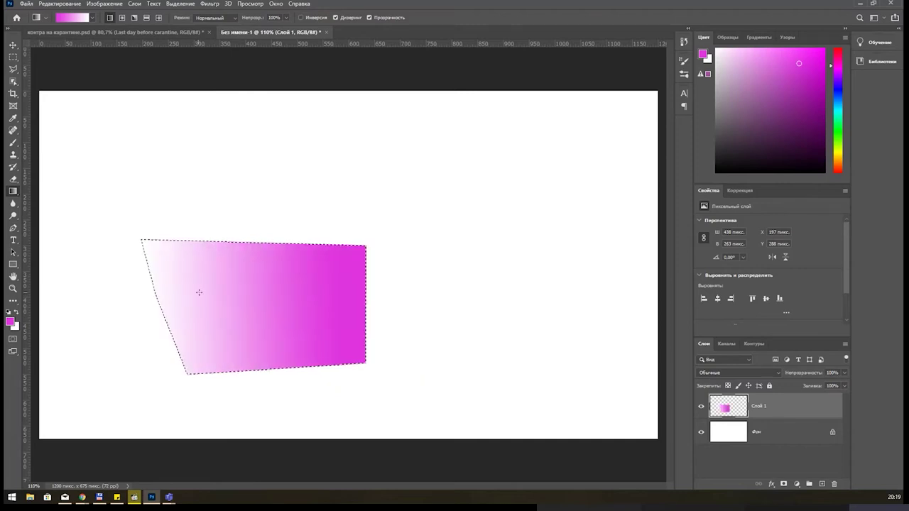
left_click_drag(199, 293, 358, 288)
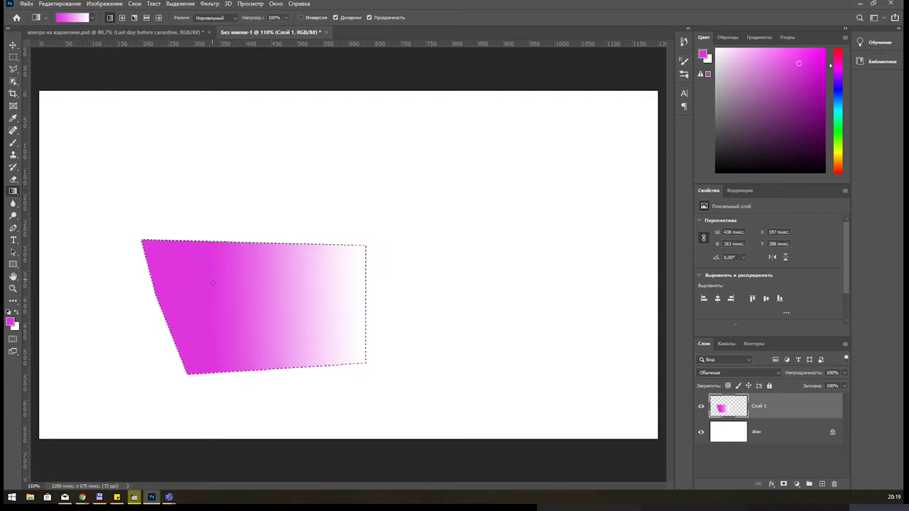
left_click_drag(194, 306, 597, 293)
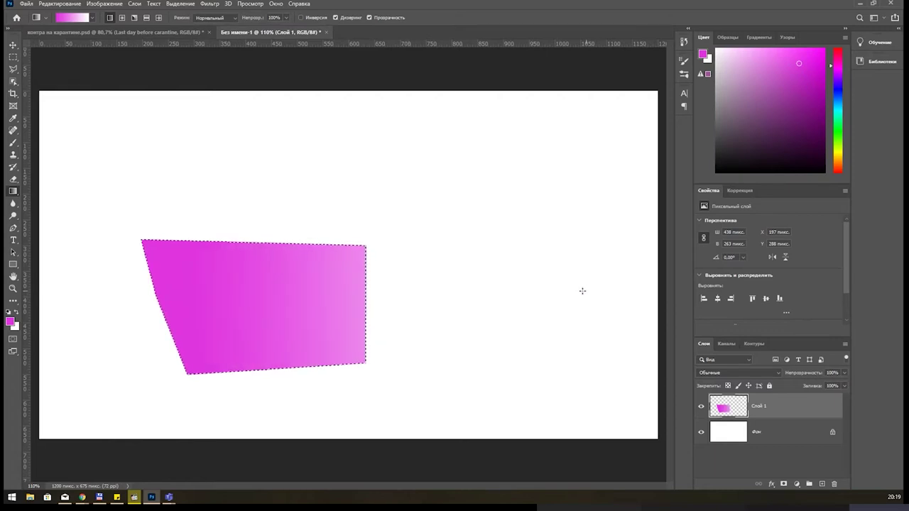
left_click_drag(118, 310, 355, 294)
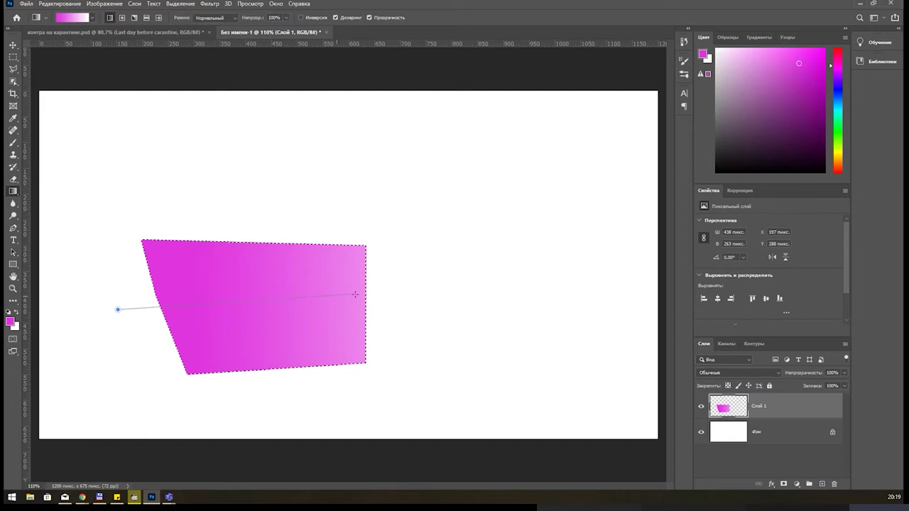
mouse_move(215, 286)
left_mouse_down()
mouse_move(246, 286)
mouse_move(234, 288)
left_mouse_up()
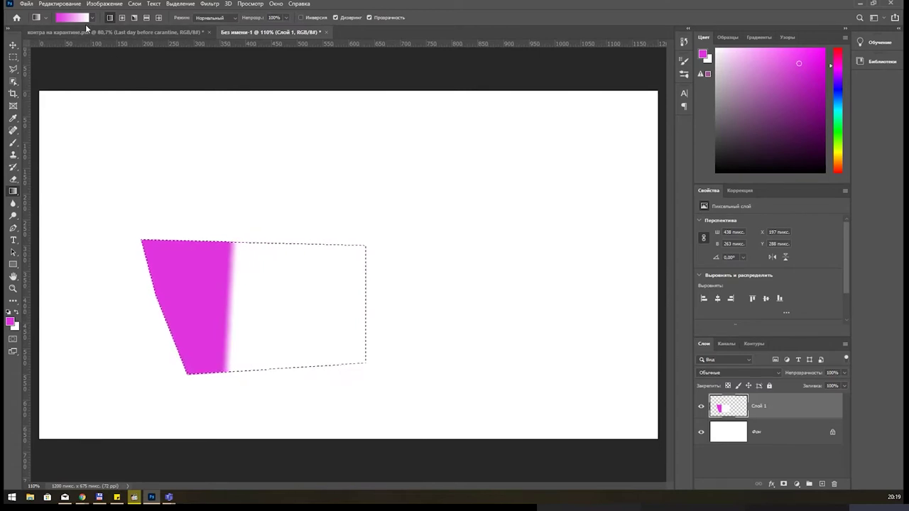
Fill the selection with a radial magenta gradient at several sizes, ending with a small spot.
left_click(122, 17)
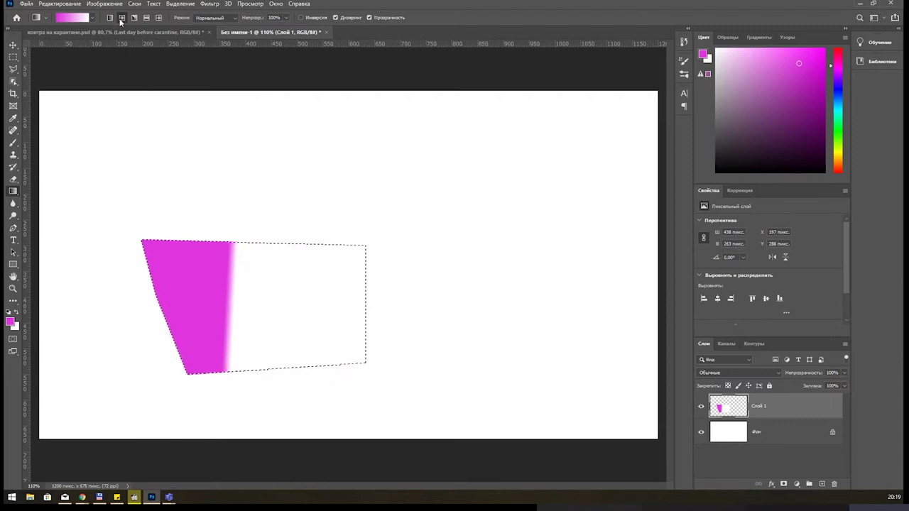
left_click_drag(248, 305, 304, 274)
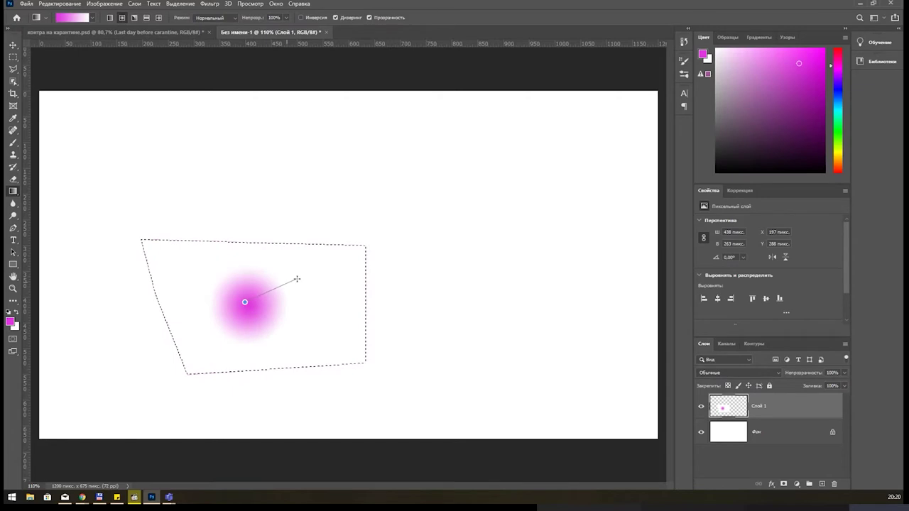
left_click_drag(245, 292, 412, 221)
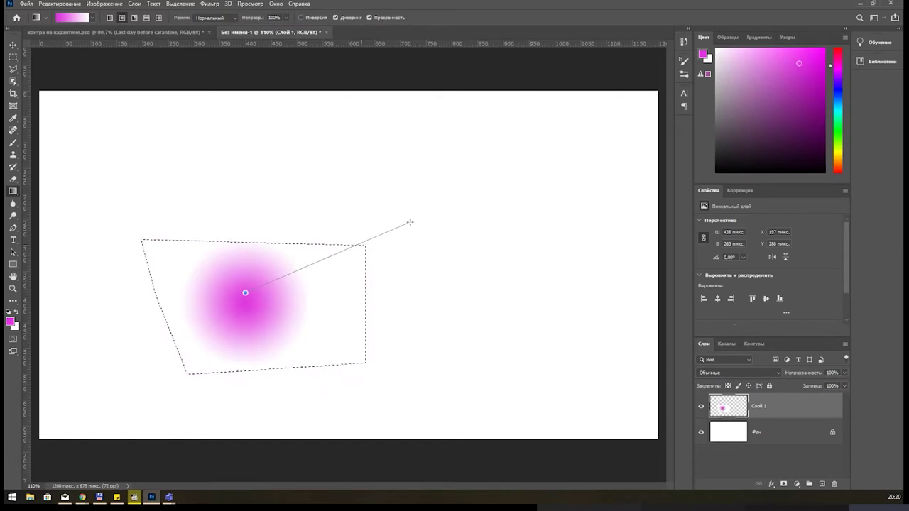
left_click_drag(249, 299, 381, 243)
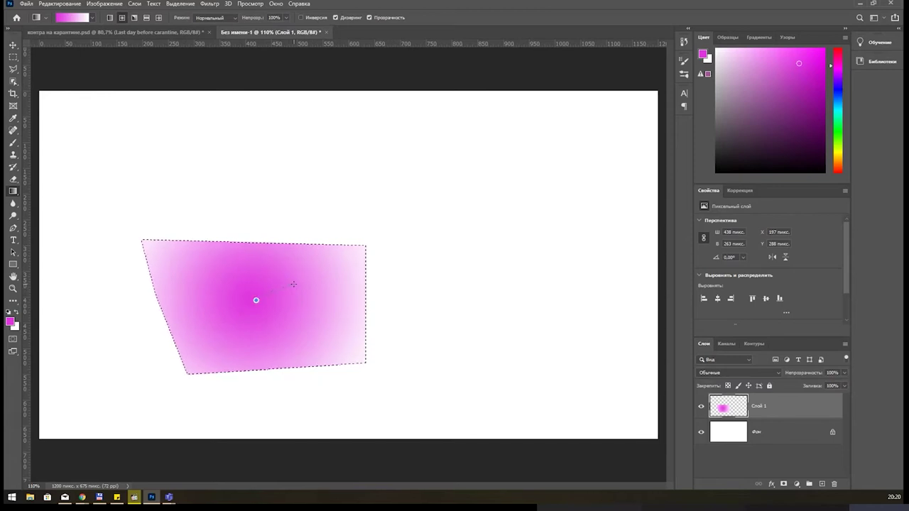
left_click_drag(293, 284, 274, 283)
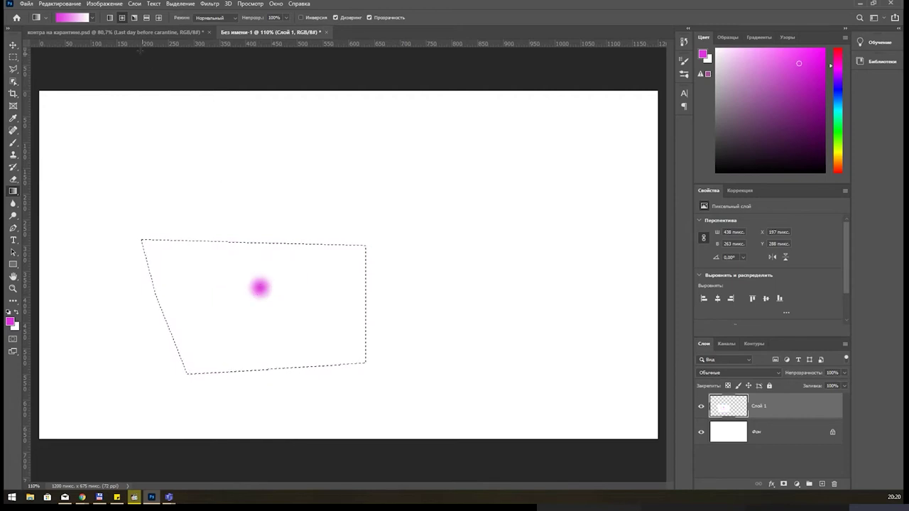
Try an angle gradient, then a reflected gradient redrawn as a narrow band.
left_click(134, 17)
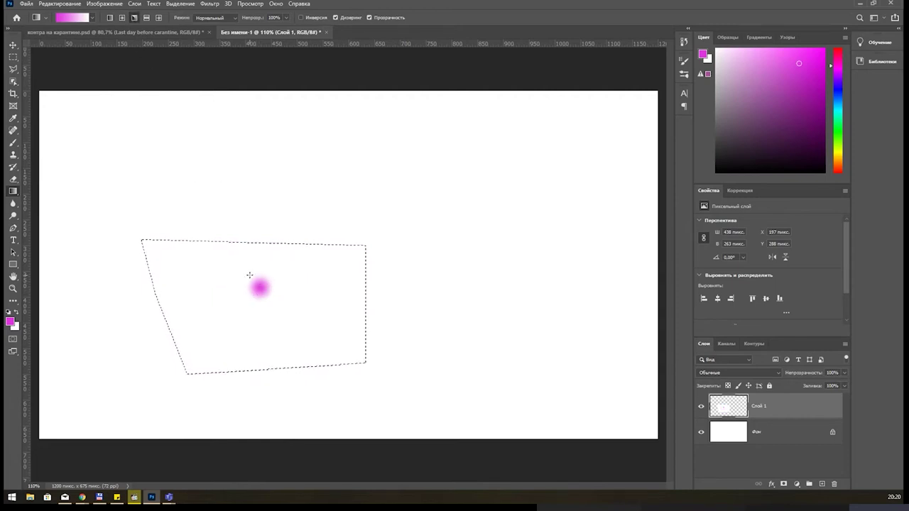
left_click_drag(248, 274, 301, 265)
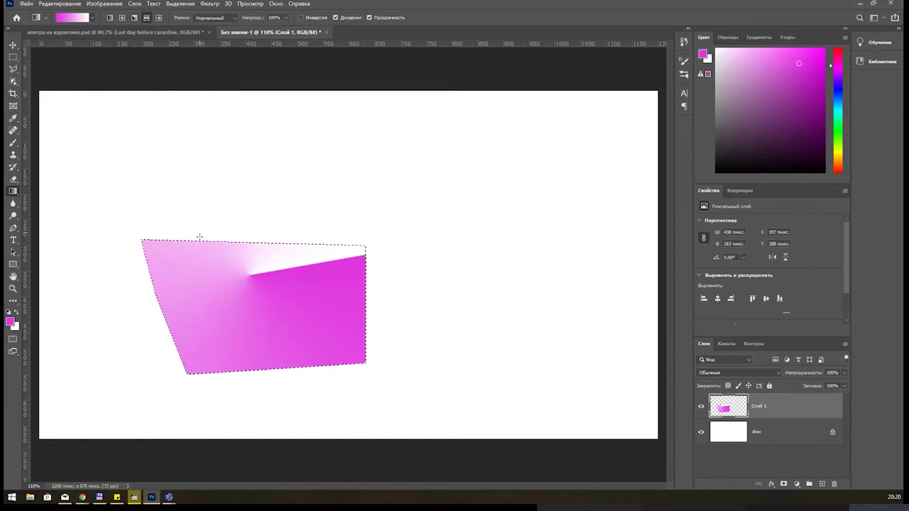
left_click_drag(227, 303, 313, 298)
mouse_move(249, 291)
left_mouse_down()
mouse_move(304, 291)
mouse_move(262, 291)
left_mouse_up()
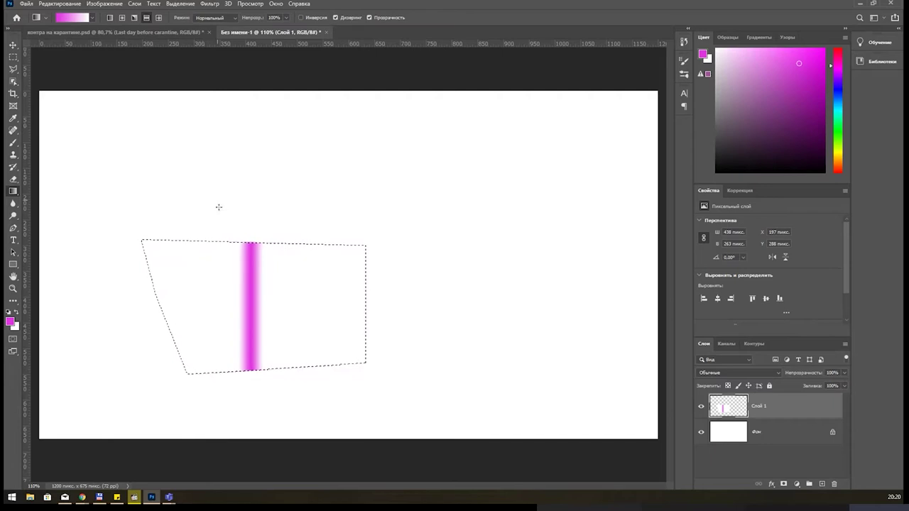
Fill the selection with a diamond gradient, shrinking it to a small rotated diamond.
left_click(159, 18)
left_click_drag(251, 304, 391, 304)
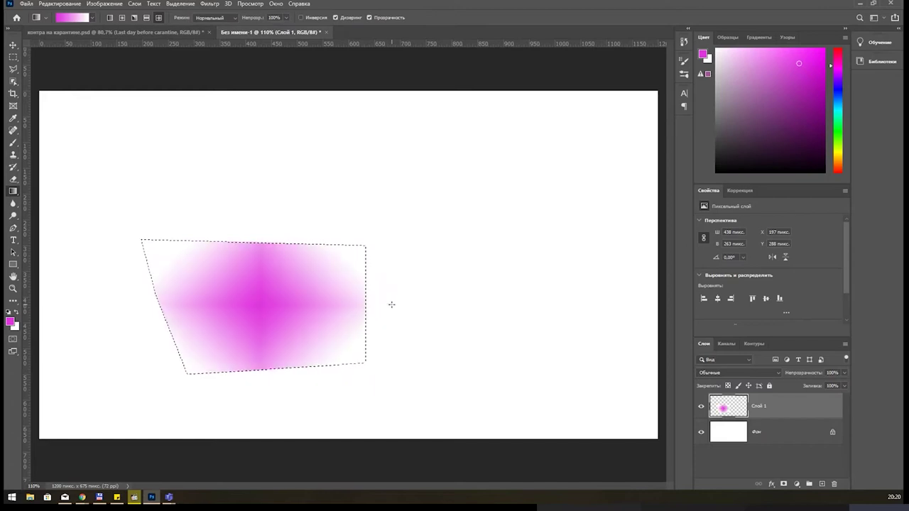
left_click_drag(258, 296, 302, 259)
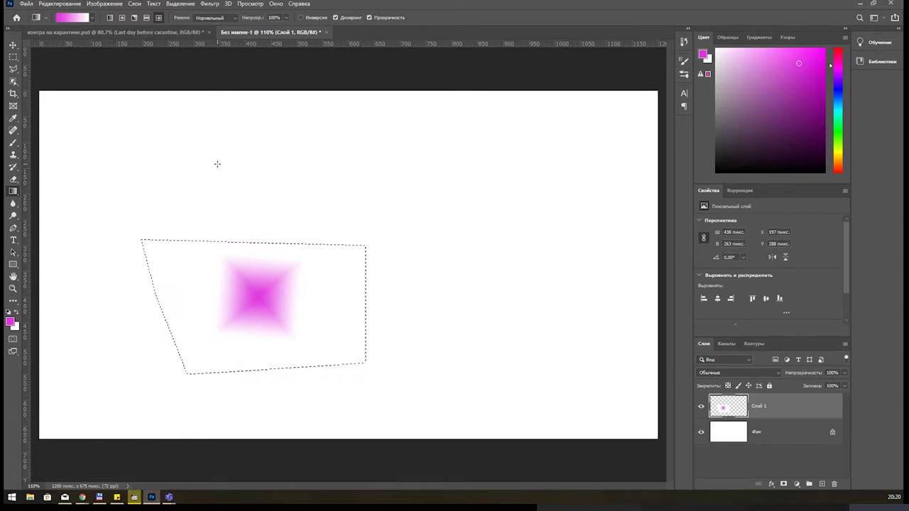
Browse the gradient presets and open the Gradient Editor beside the canvas.
left_click(91, 19)
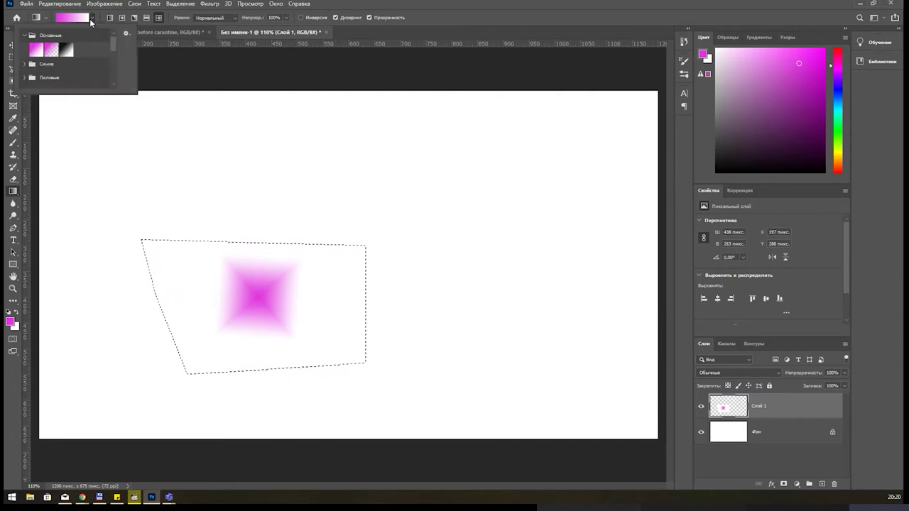
left_click(127, 33)
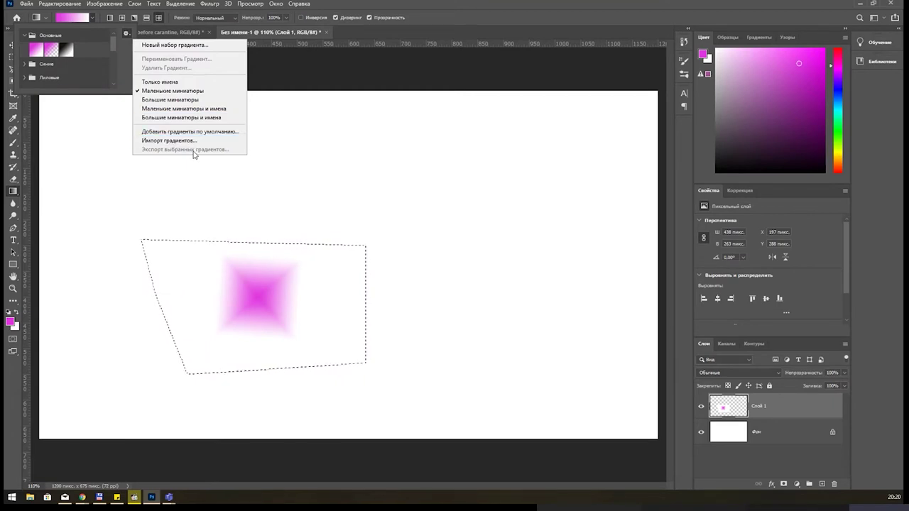
left_click(122, 60)
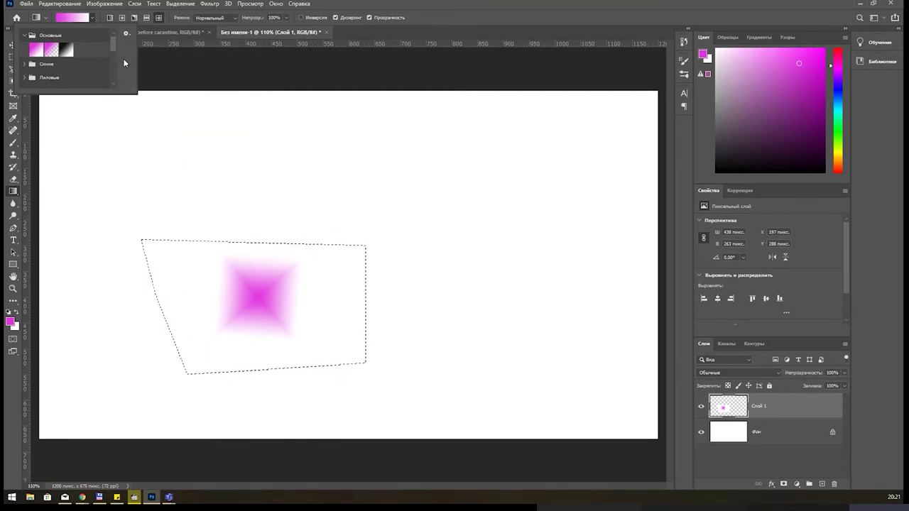
left_click(76, 21)
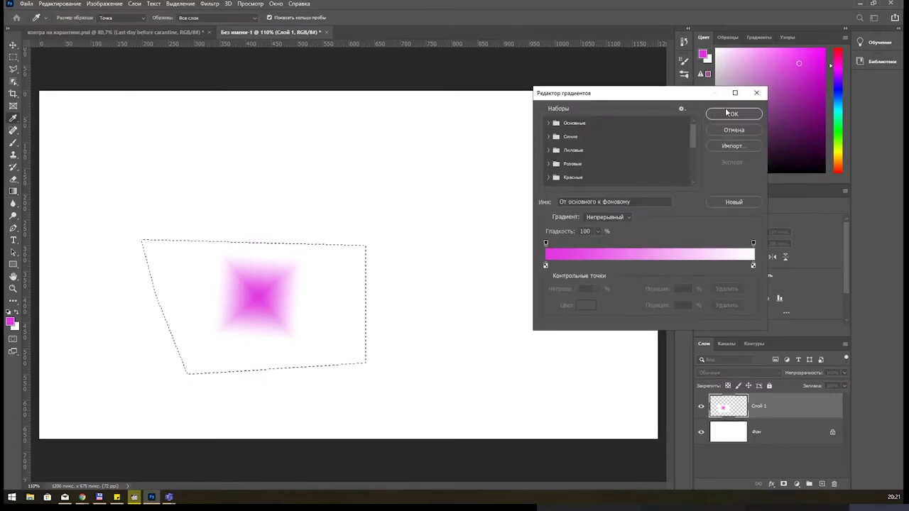
left_click(732, 130)
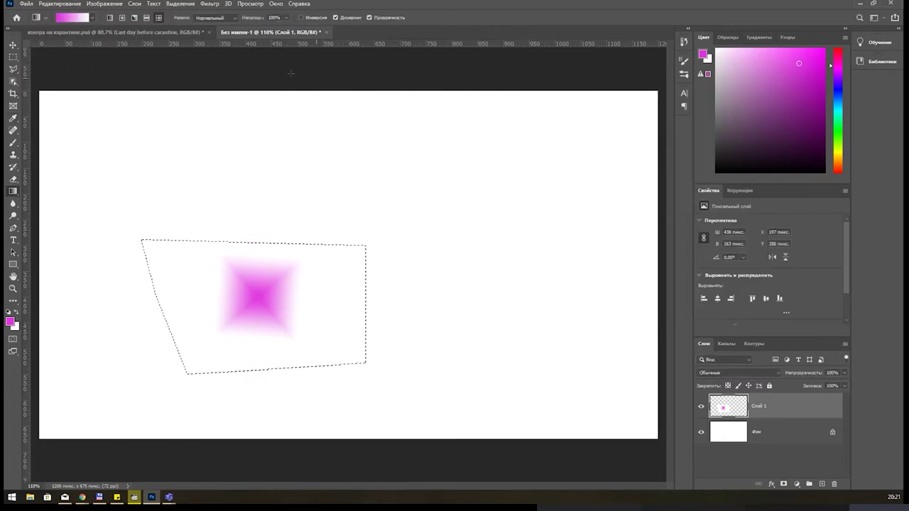
left_click(93, 19)
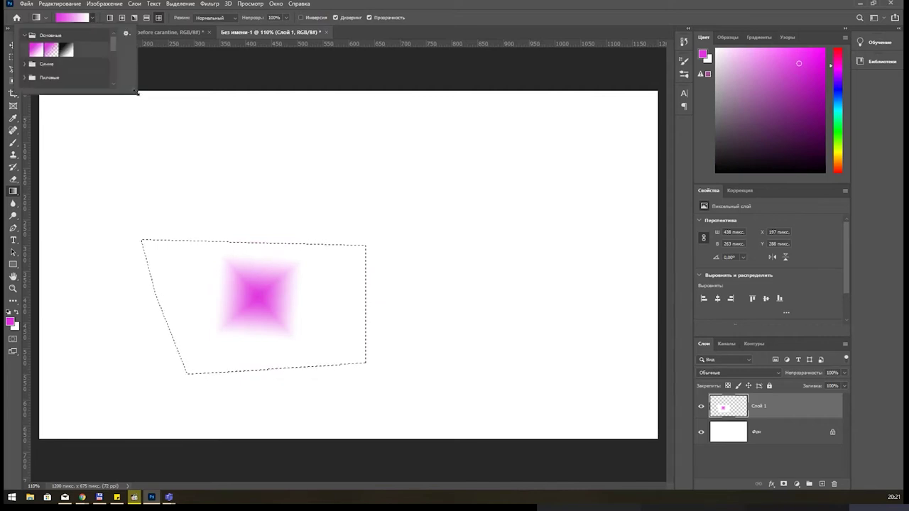
left_click_drag(137, 93, 251, 181)
scroll(160, 115, "down", 2)
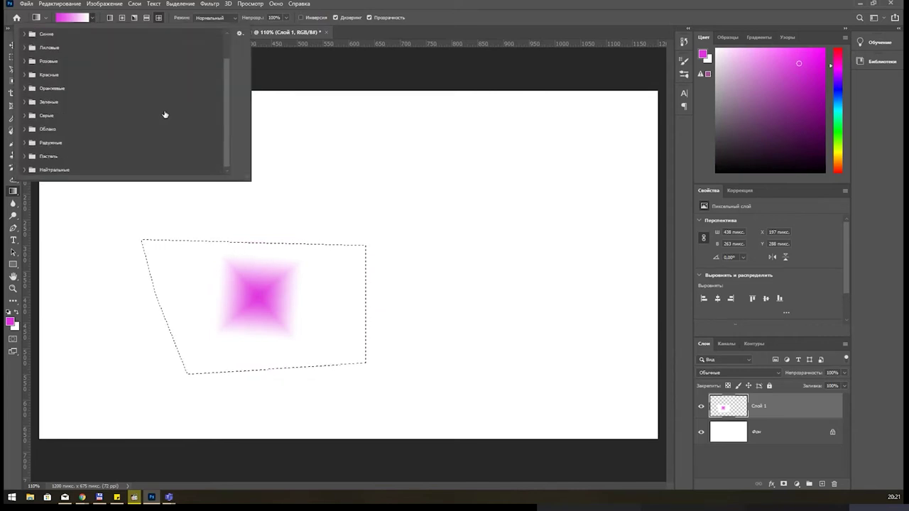
scroll(164, 114, "up", 2)
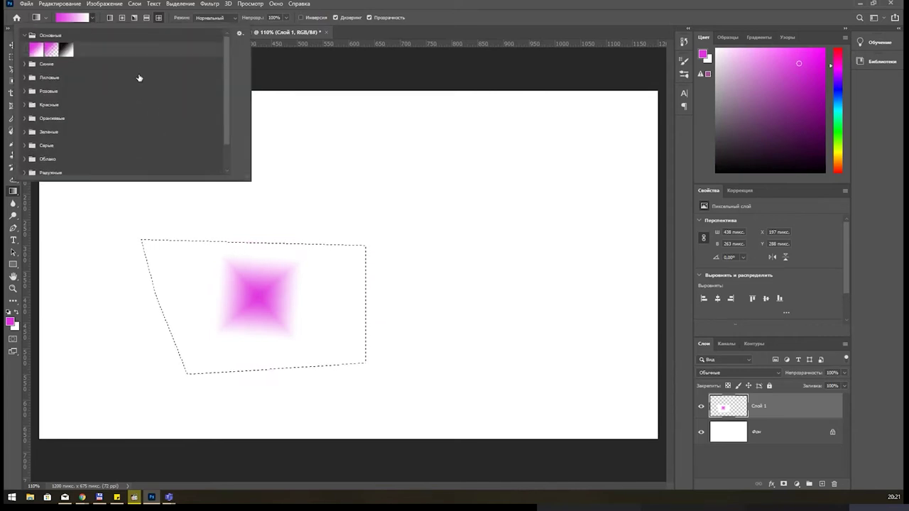
left_click(73, 19)
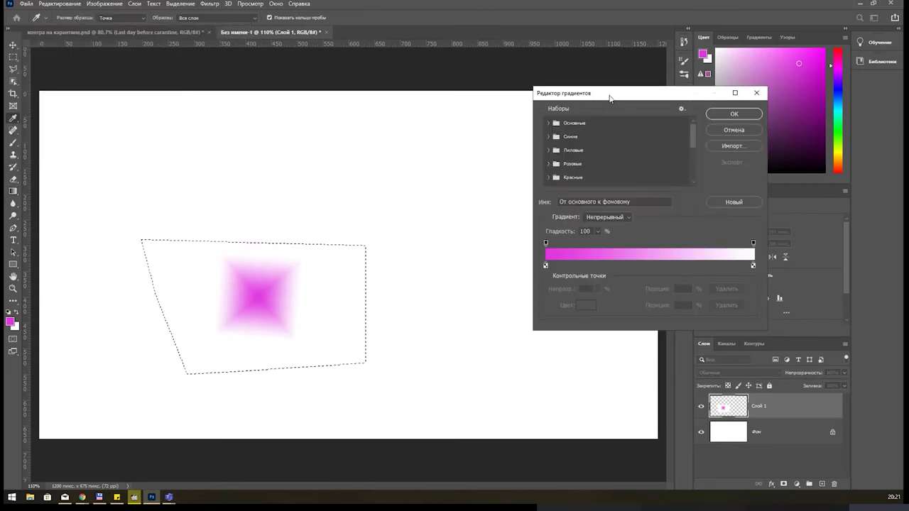
left_click_drag(609, 98, 505, 130)
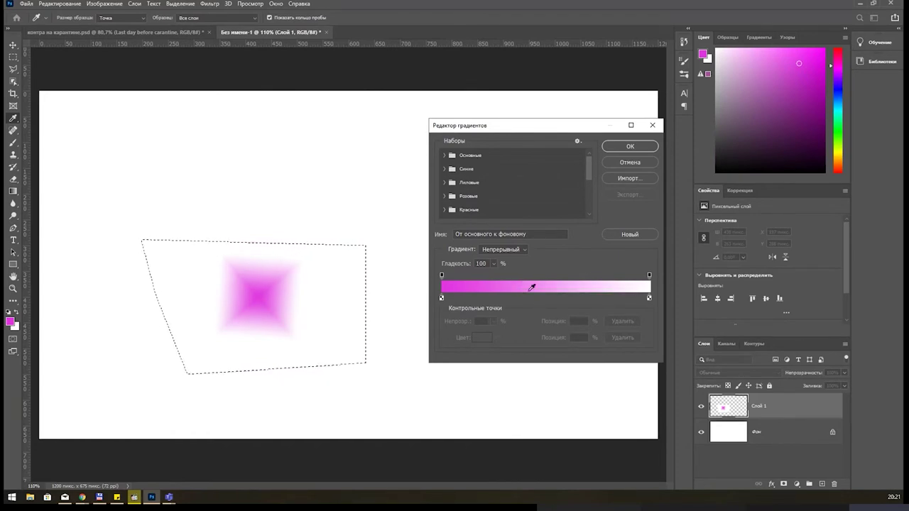
Add a colour stop at 73% and recolour the 18% stop light blue.
left_click(477, 298)
left_click_drag(544, 298, 593, 298)
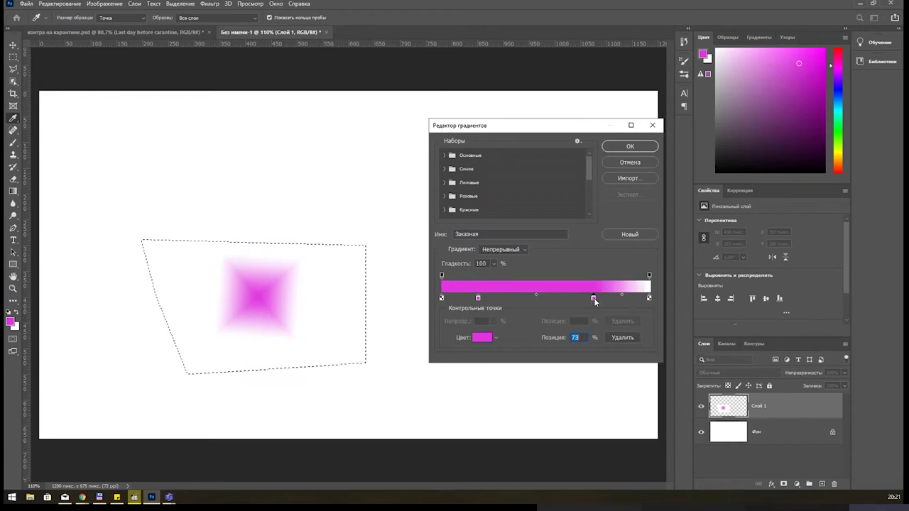
double_click(478, 298)
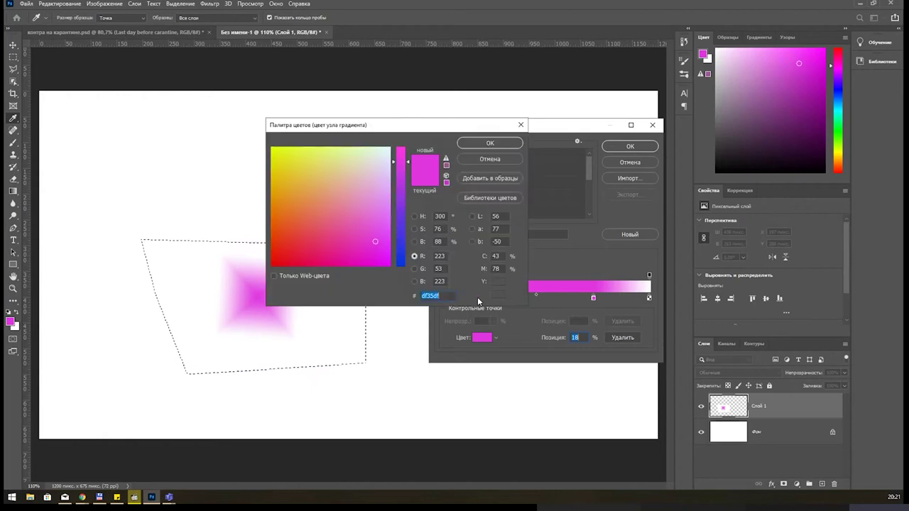
left_click(401, 233)
left_click(388, 183)
left_click(488, 143)
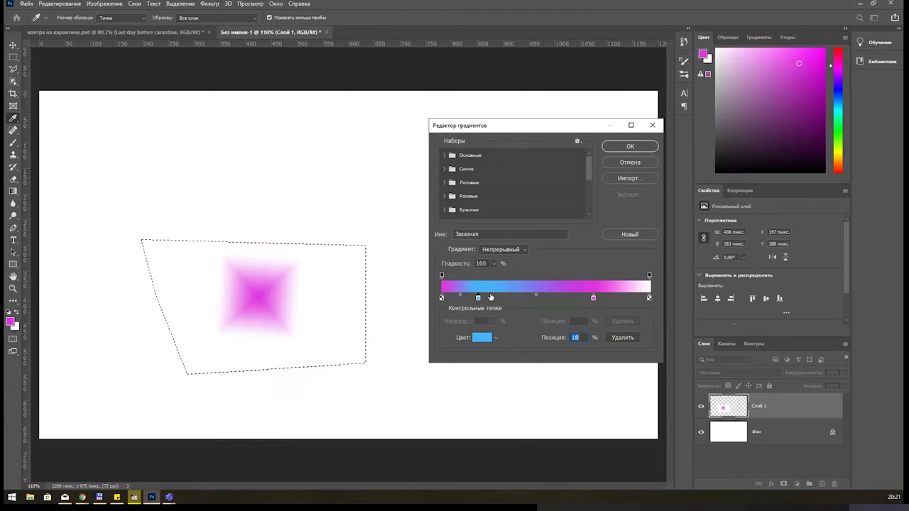
Set the 73% stop to yellow dfff05 and the white end stop to blue 3187af.
double_click(593, 298)
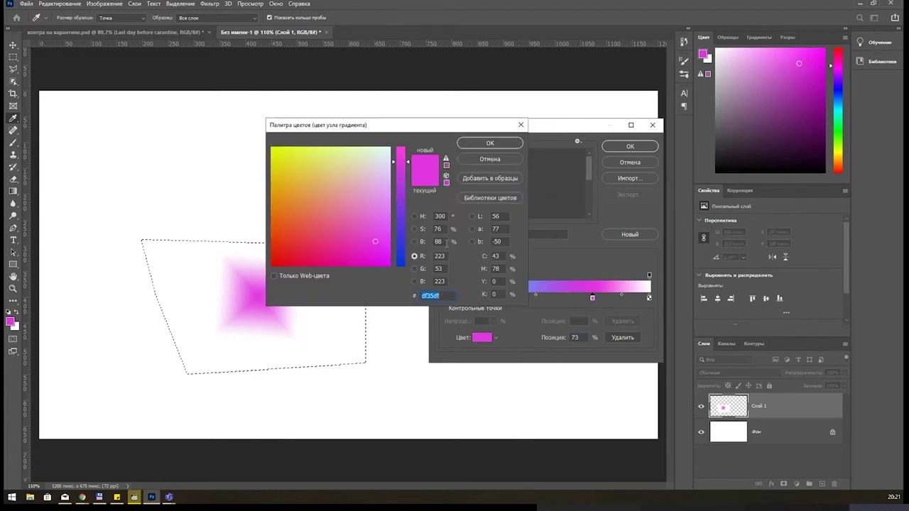
type("dffe06")
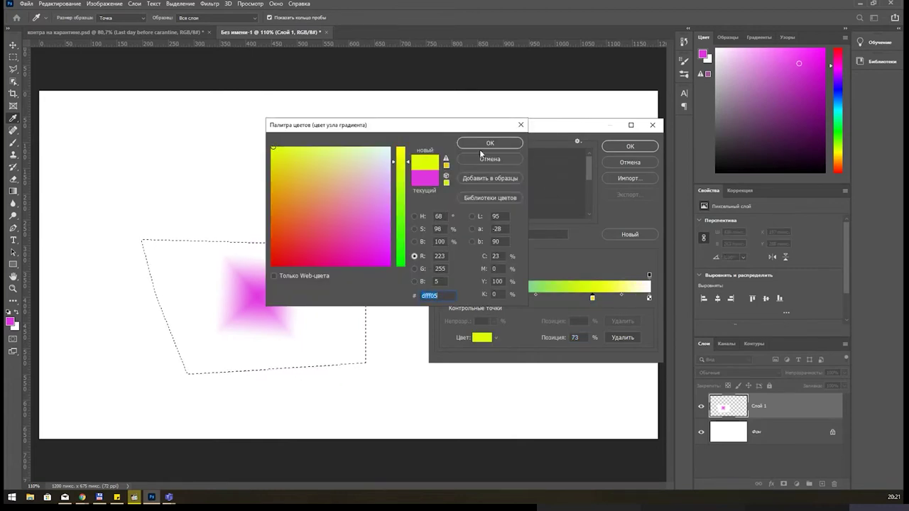
left_click(482, 145)
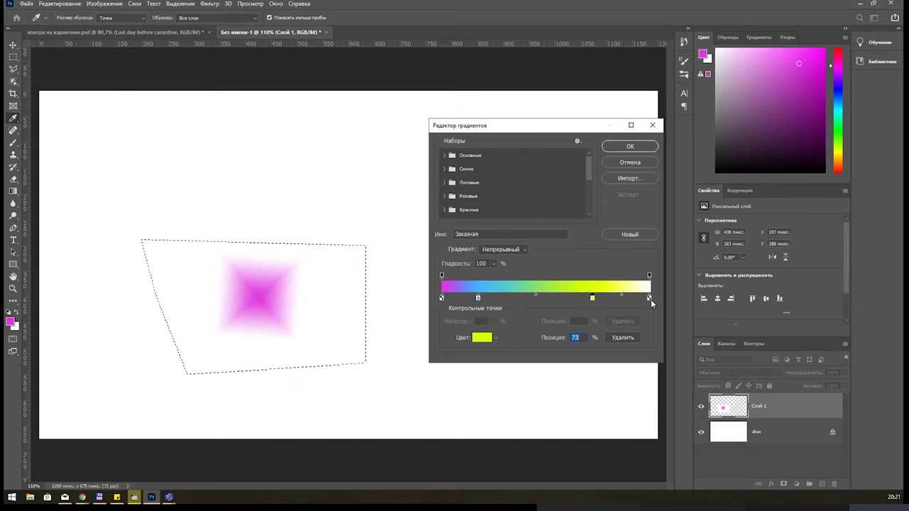
double_click(649, 298)
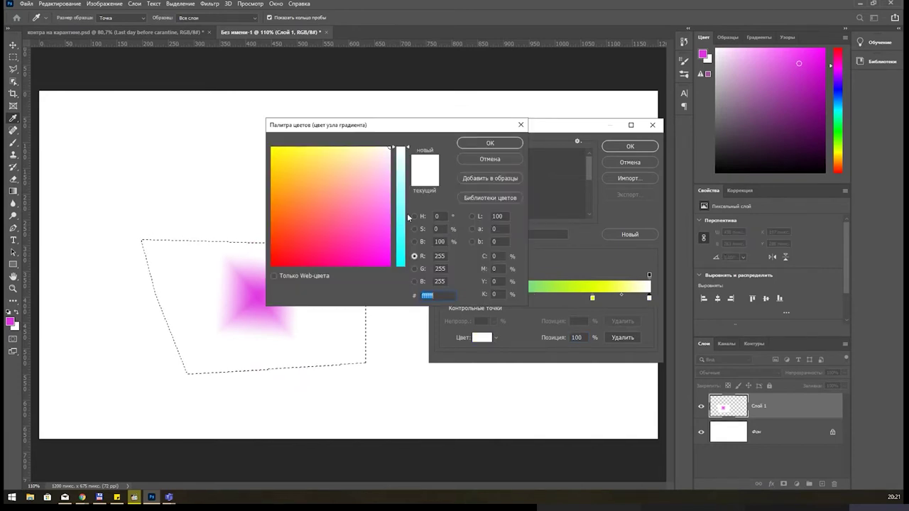
type("31ffff")
left_click(353, 203)
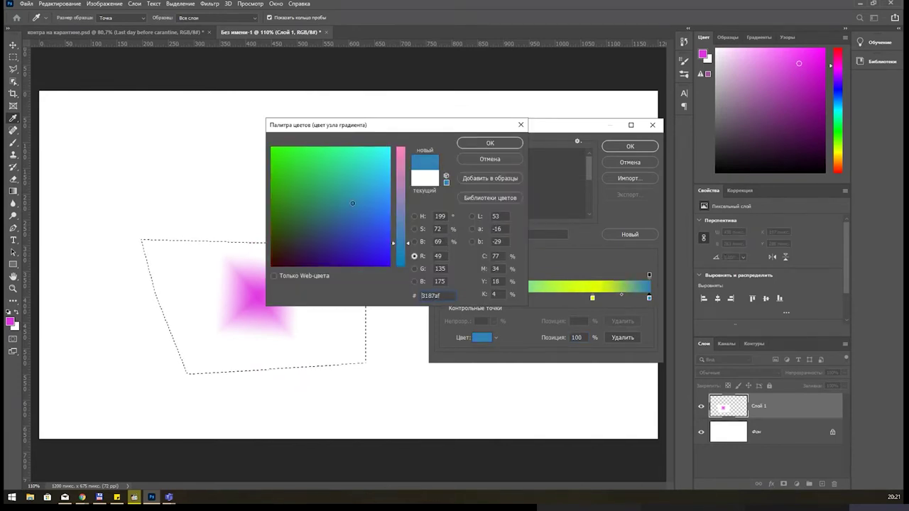
left_click(489, 142)
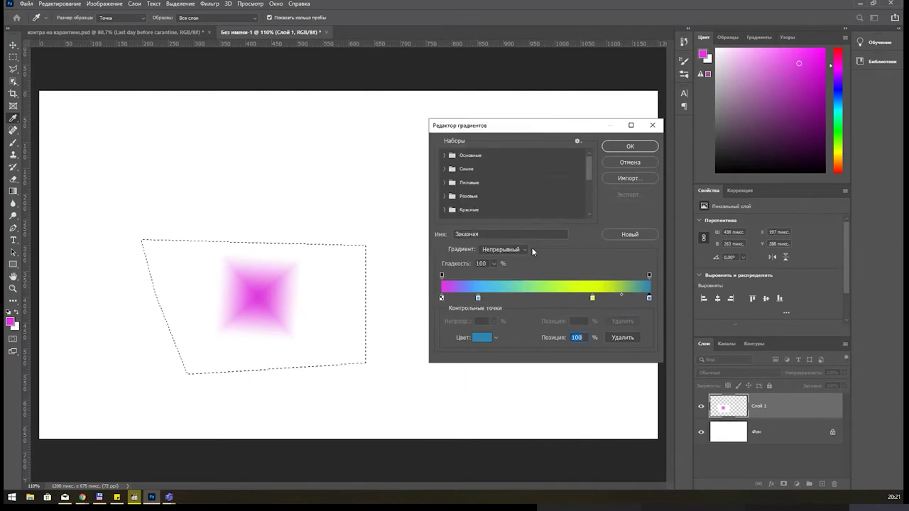
Add and remove a 41% stop, then nudge the light blue stop to 22%.
left_click(527, 298)
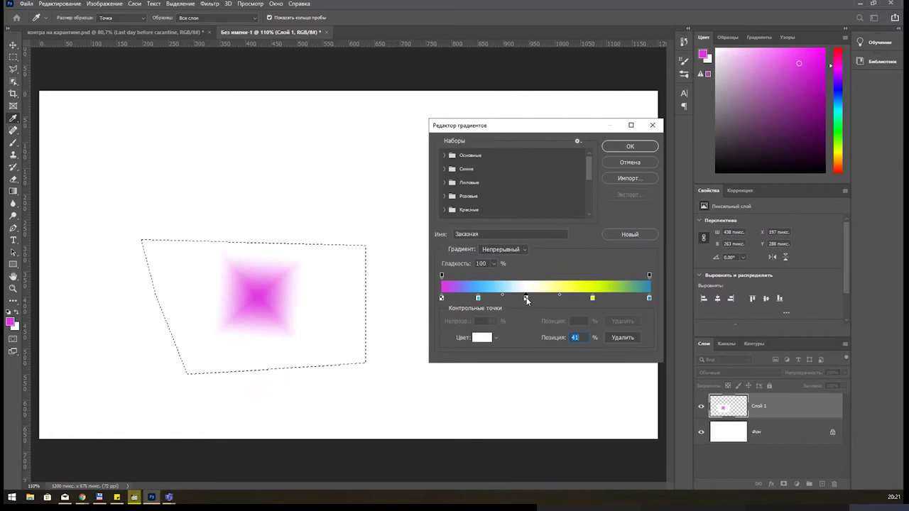
left_click_drag(526, 299, 526, 324)
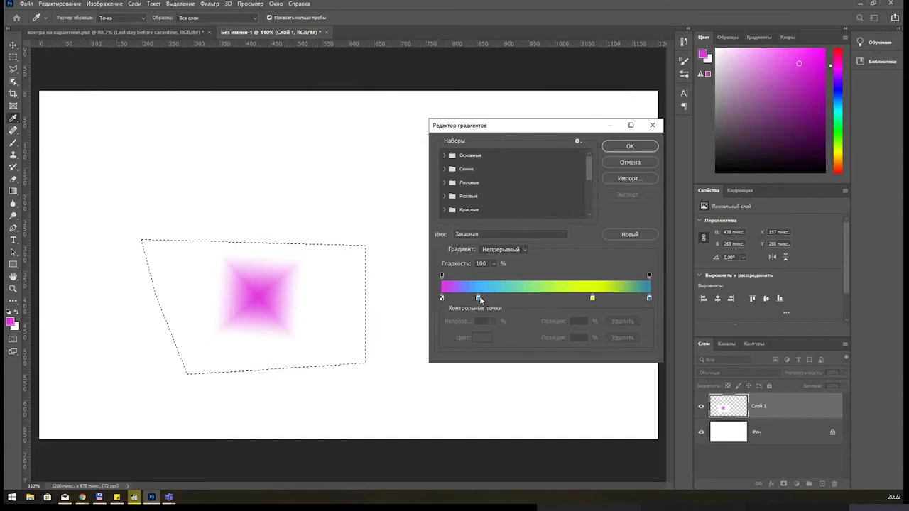
left_click_drag(479, 299, 484, 297)
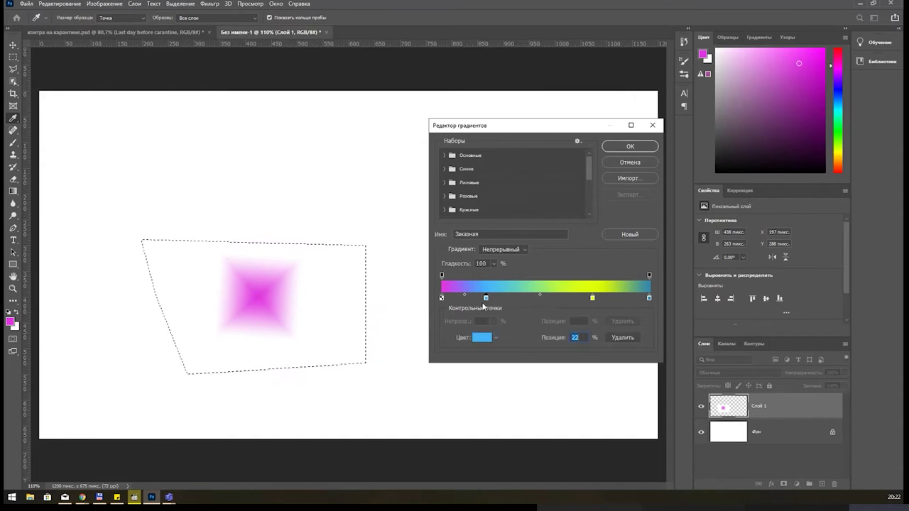
Try the 22% stop's colour sources: a magenta canvas sample, then the foreground colour.
left_click(496, 340)
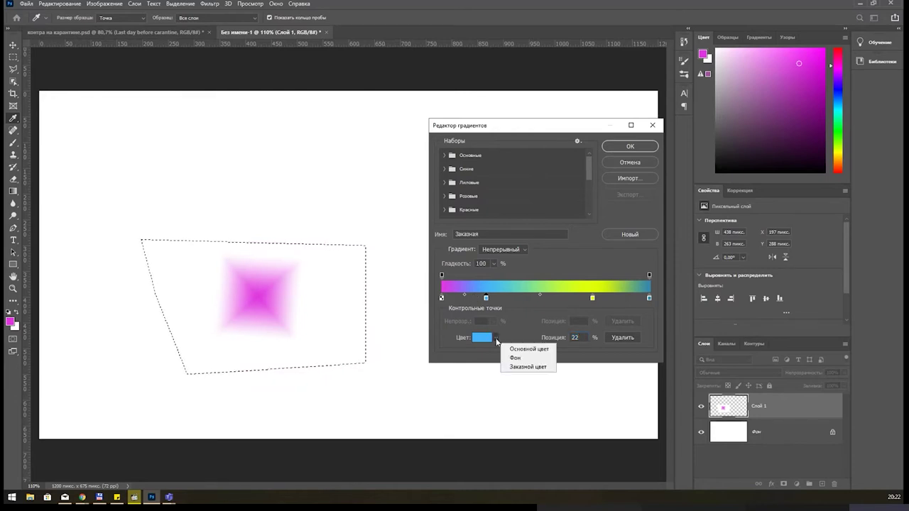
left_click(495, 338)
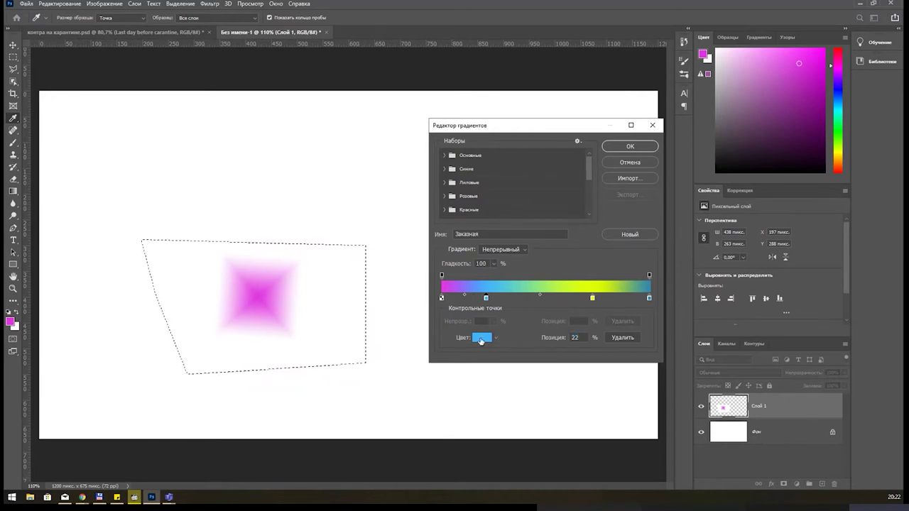
left_click(487, 299)
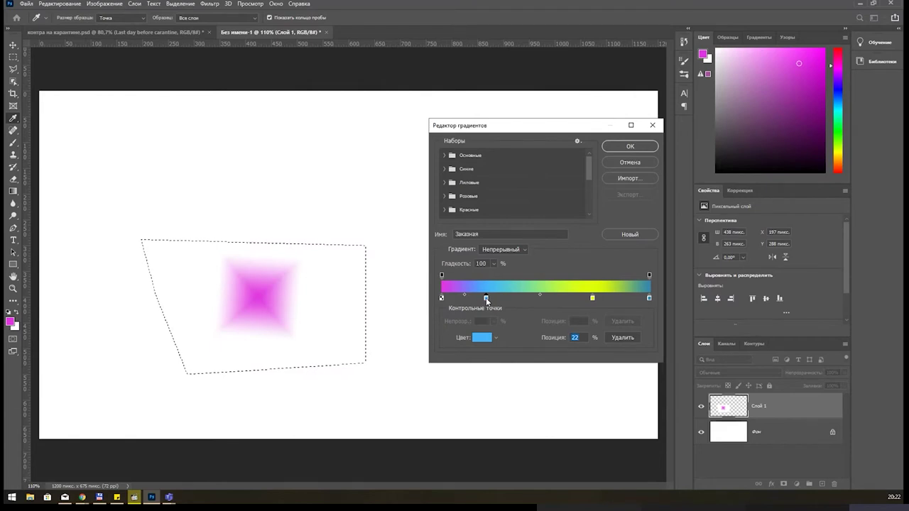
left_click(481, 338)
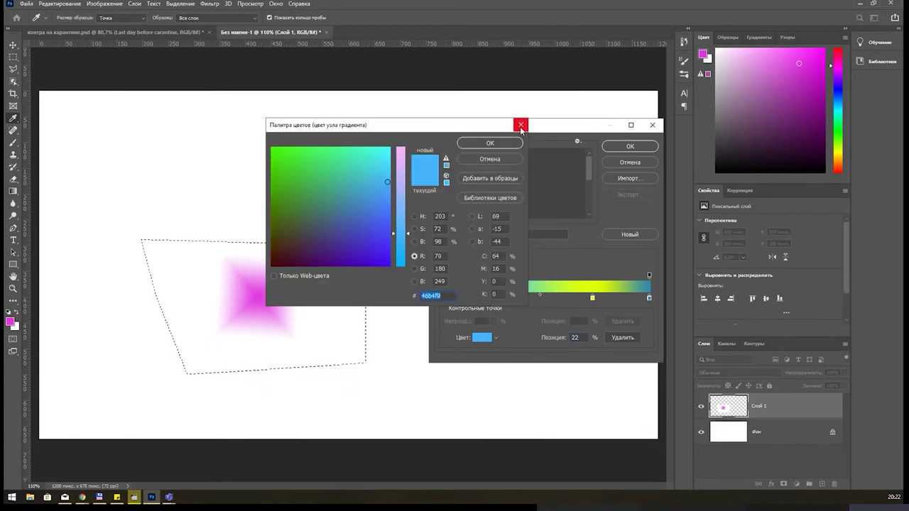
left_click(520, 125)
left_click(495, 338)
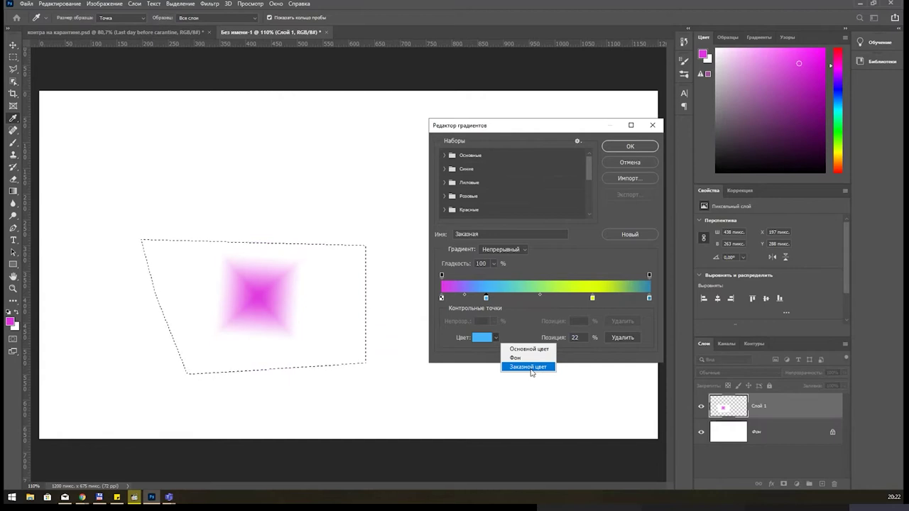
left_click(529, 367)
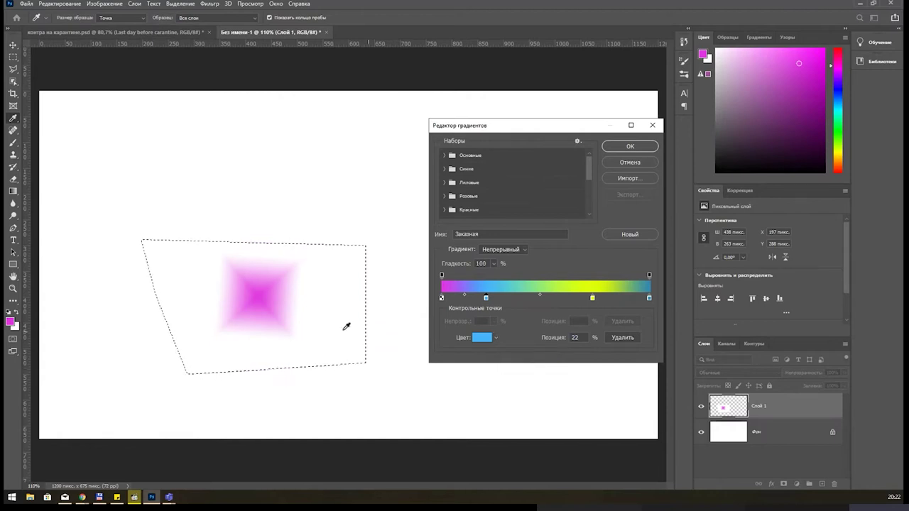
left_click(270, 293)
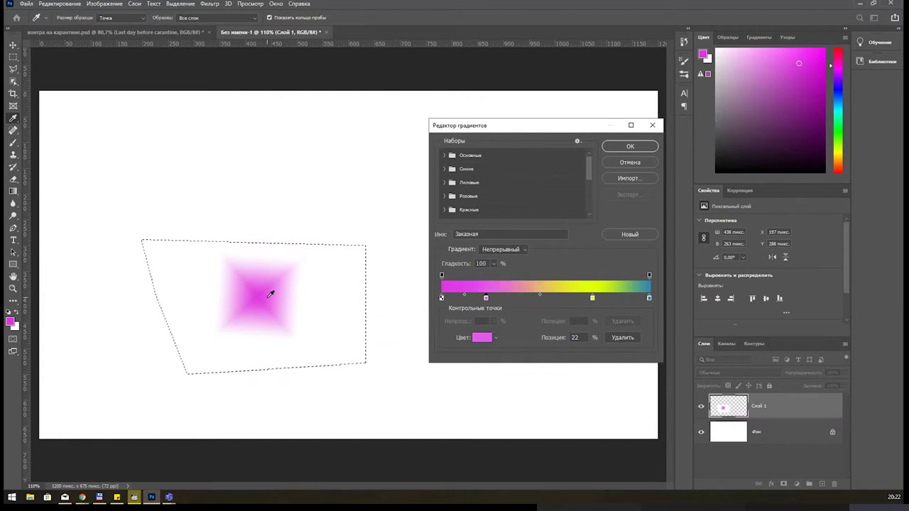
left_click(496, 338)
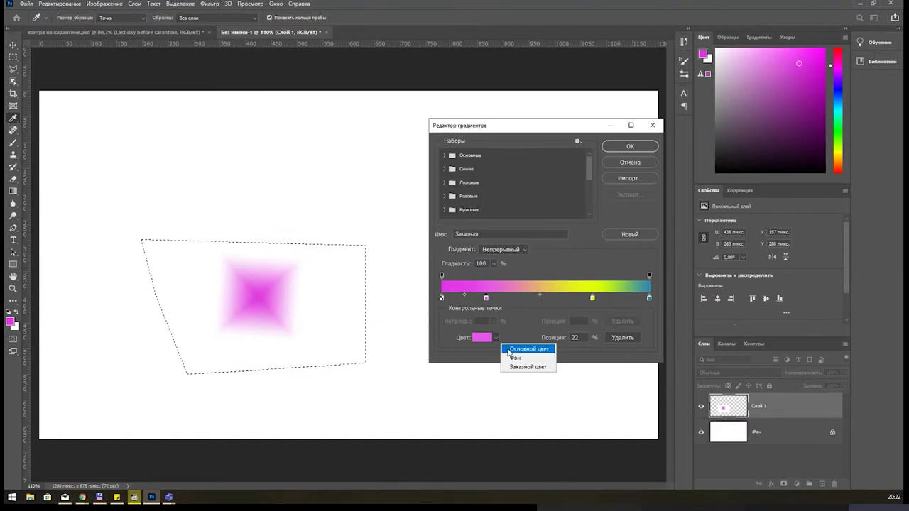
left_click(508, 349)
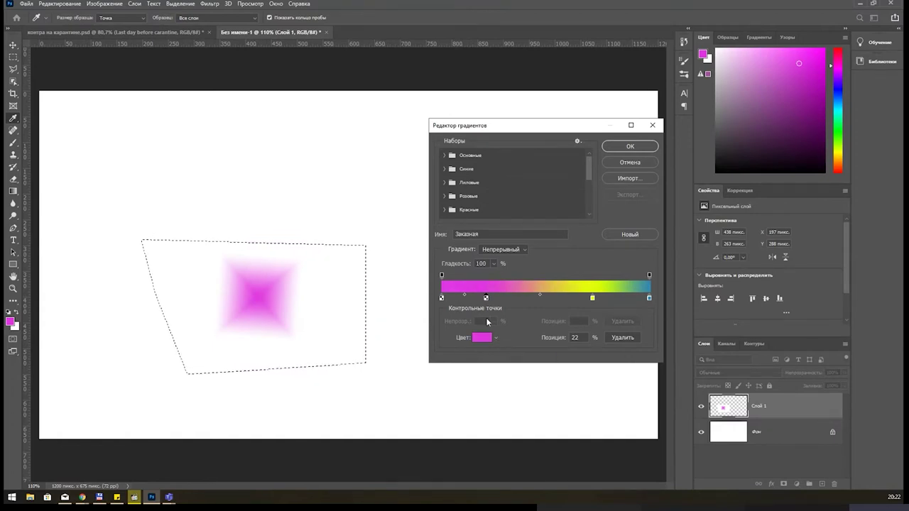
Make the 22% stop orange df8e0b, move it to about 27%, and accept the gradient.
left_click(482, 338)
left_click_drag(395, 128, 332, 165)
left_click_drag(268, 269, 197, 247)
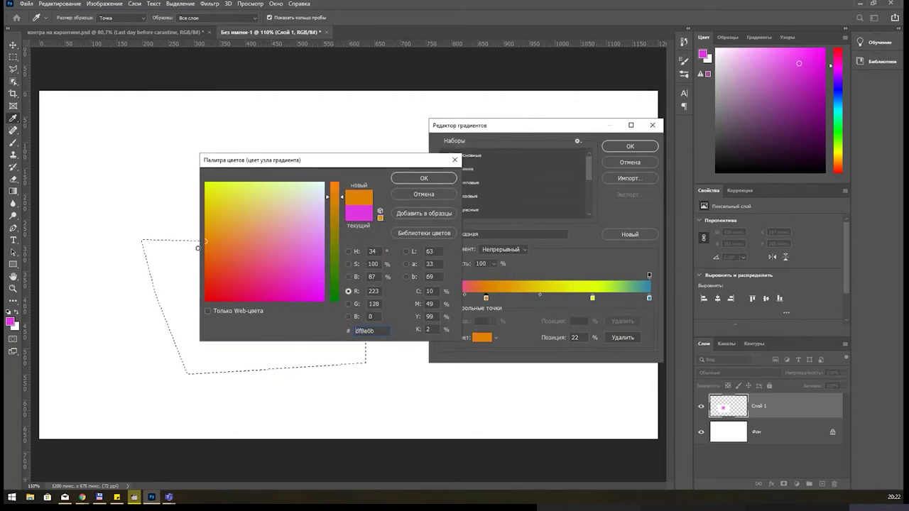
left_click(417, 178)
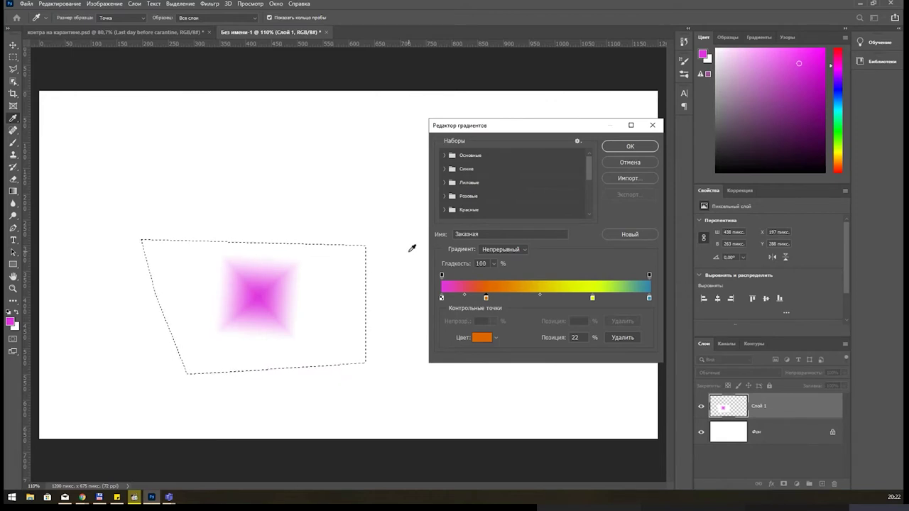
left_click_drag(486, 297, 491, 298)
mouse_move(491, 298)
left_mouse_down()
mouse_move(475, 294)
mouse_move(564, 294)
left_mouse_up()
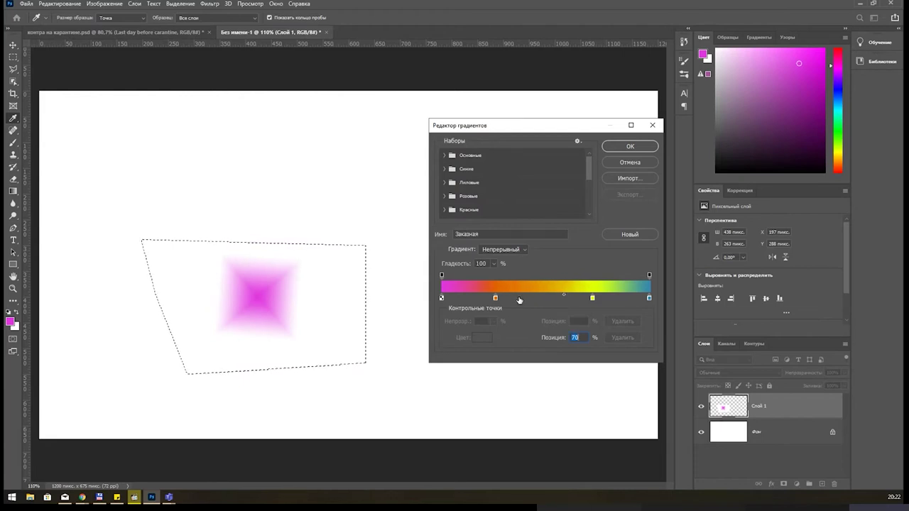
left_click(628, 146)
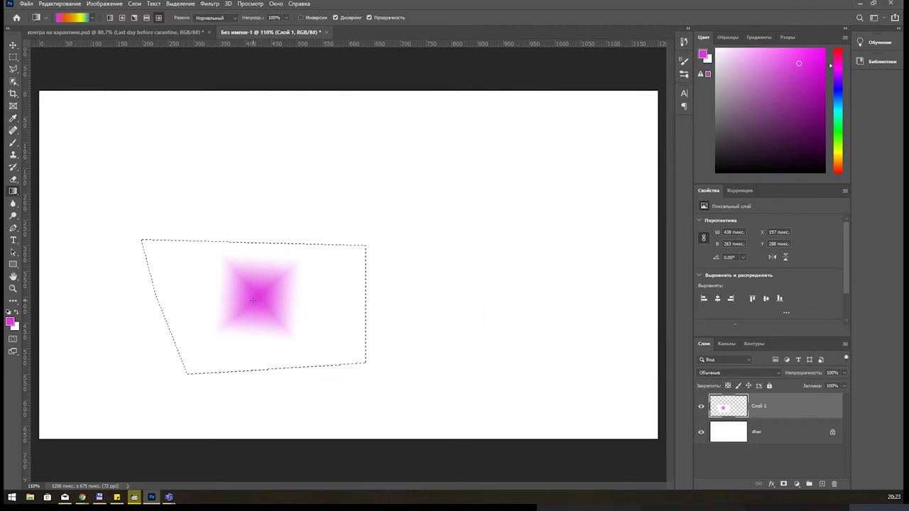
Try diamond and horizontal fills, then fill bottom-to-top with yellow above magenta, and select Фон.
left_click_drag(252, 300, 326, 278)
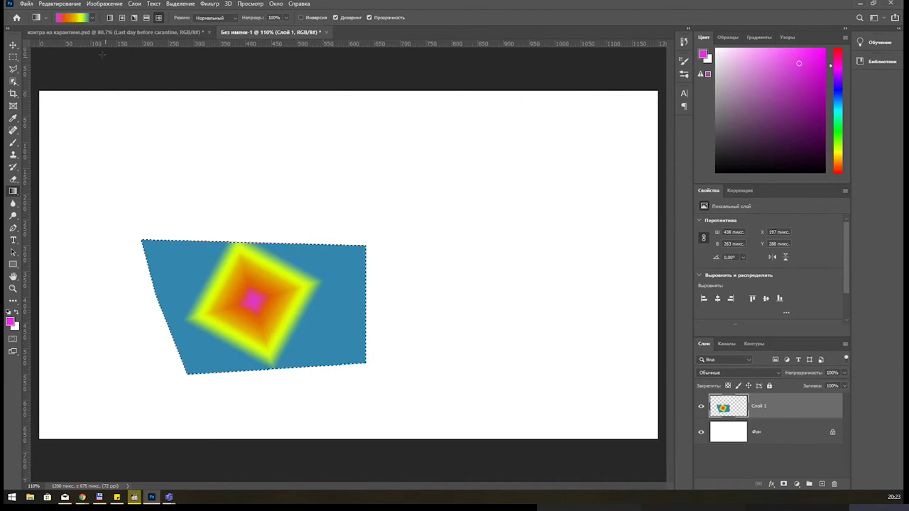
left_click(79, 21)
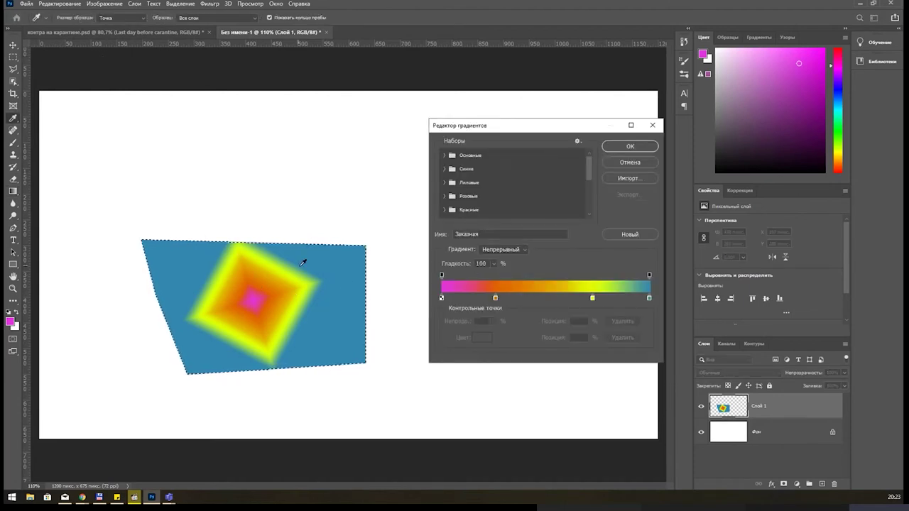
left_click(622, 149)
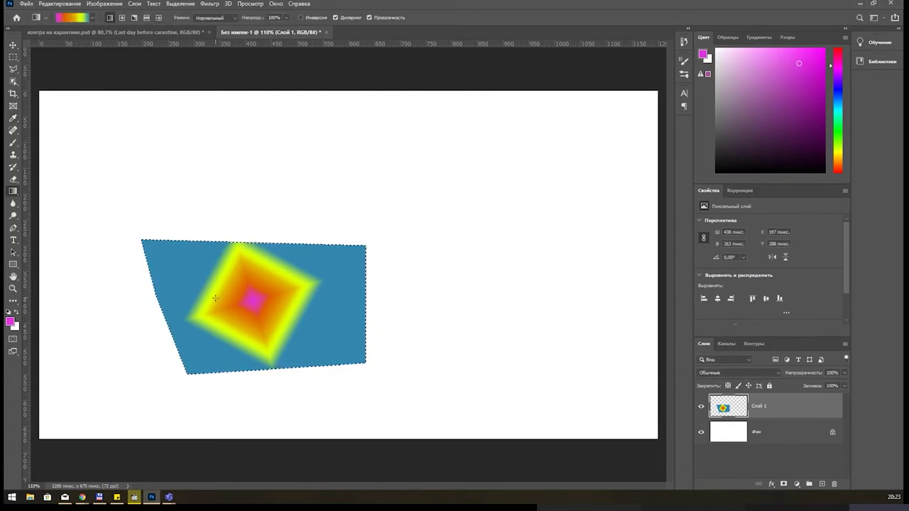
left_click_drag(215, 299, 314, 295)
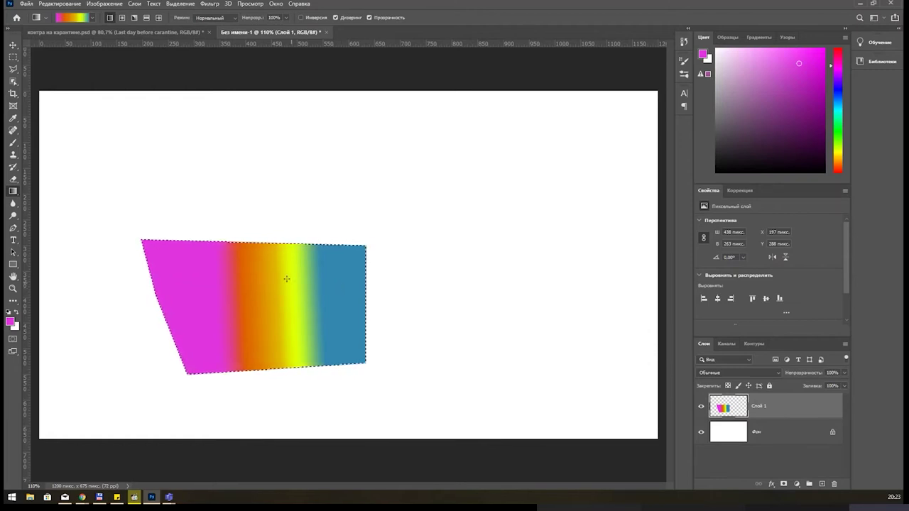
left_click_drag(264, 381, 264, 383)
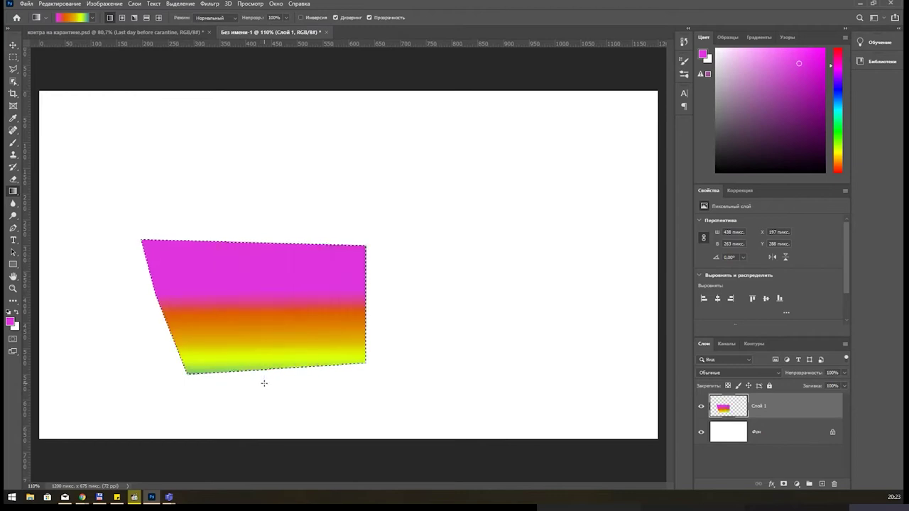
left_click_drag(256, 300, 262, 232)
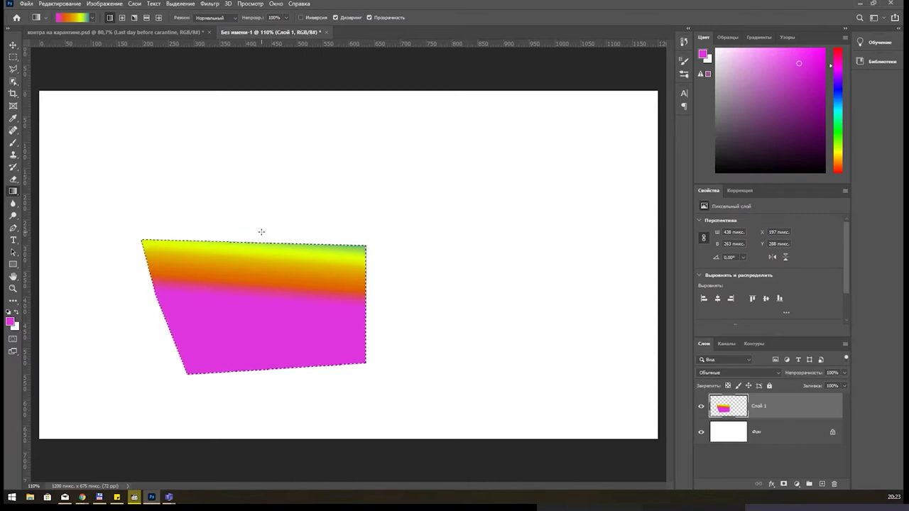
left_click(799, 430)
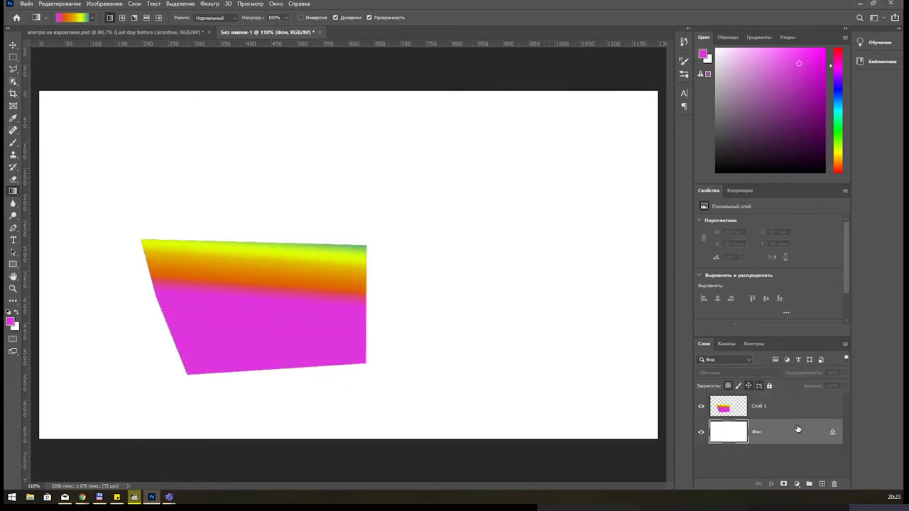
On the контра на карантине.psd poster, add an empty layer and undo a test gradient.
left_click(182, 32)
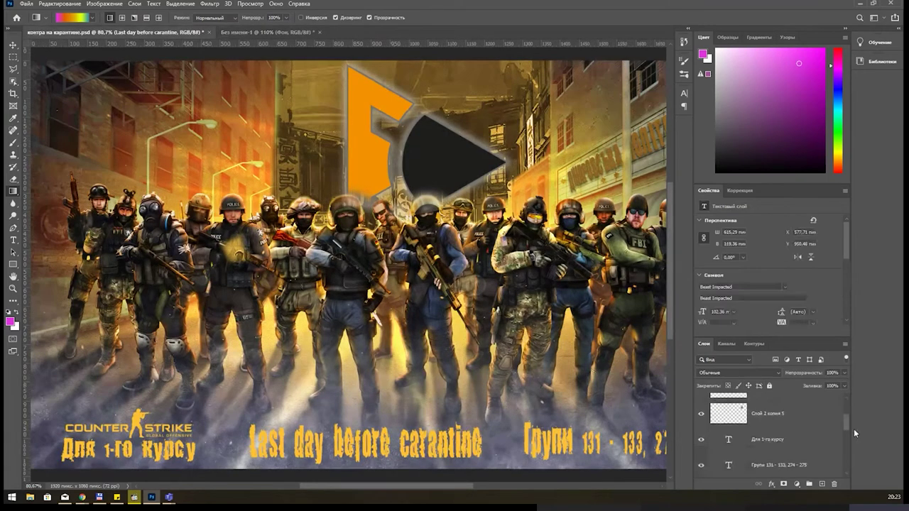
scroll(849, 397, "up", 3)
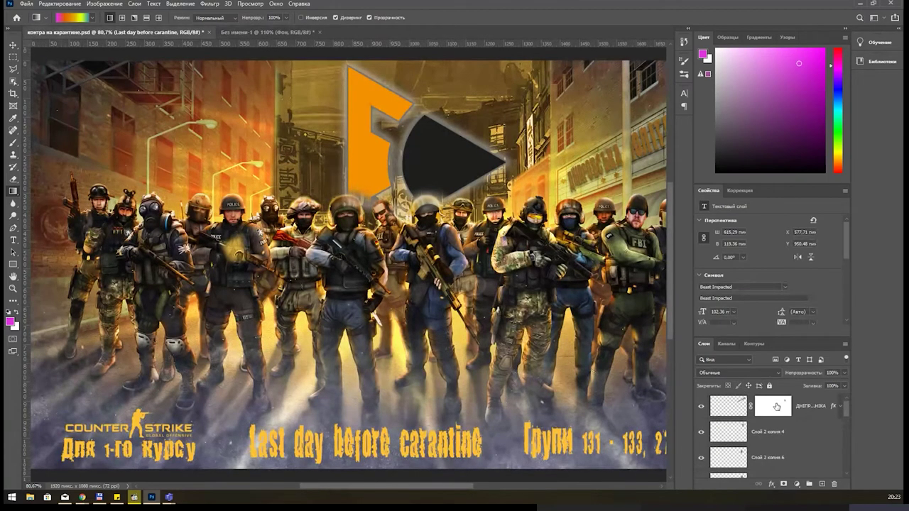
left_click(775, 407)
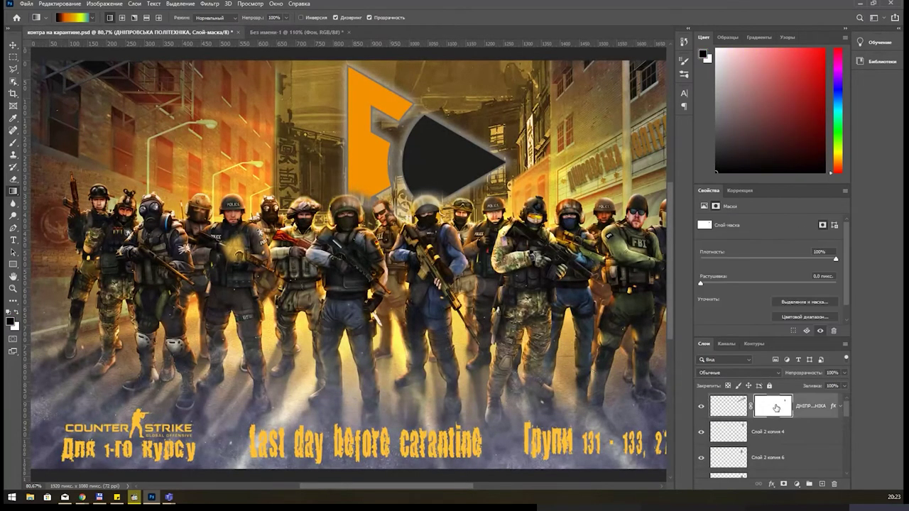
left_click(822, 483)
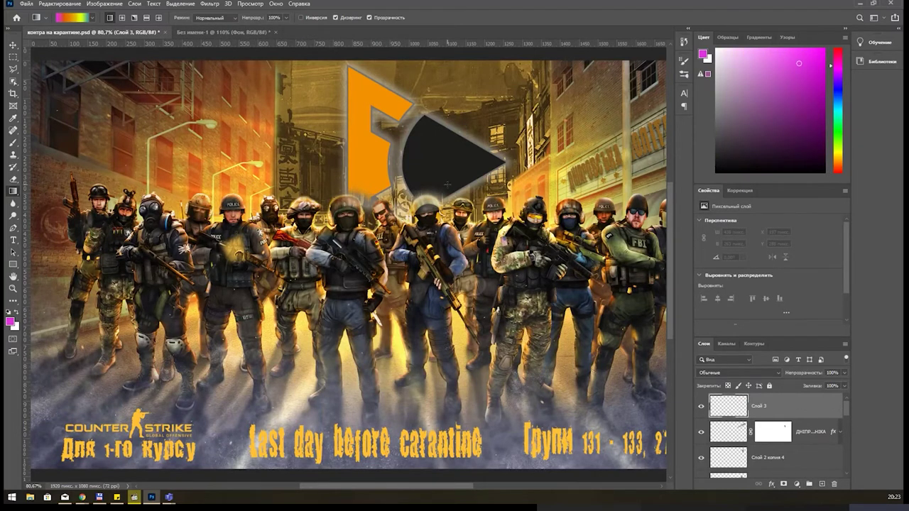
left_click_drag(212, 215, 447, 184)
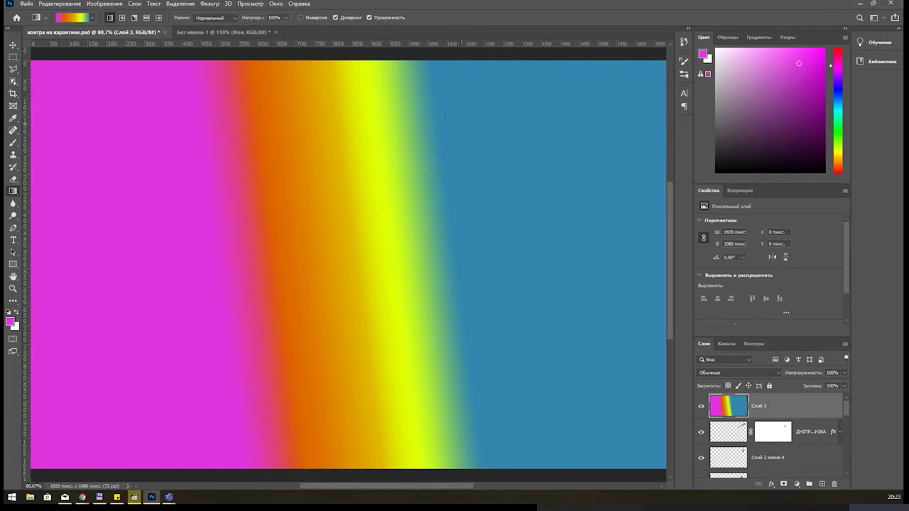
key("ctrl+z")
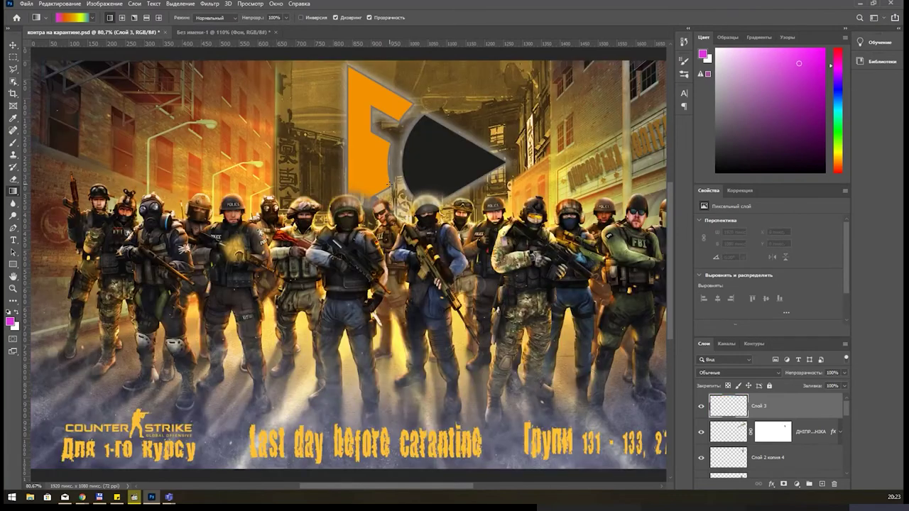
Add two opacity stops in the Gradient Editor, moving one to about 35%.
left_click(75, 17)
left_click_drag(522, 125, 436, 119)
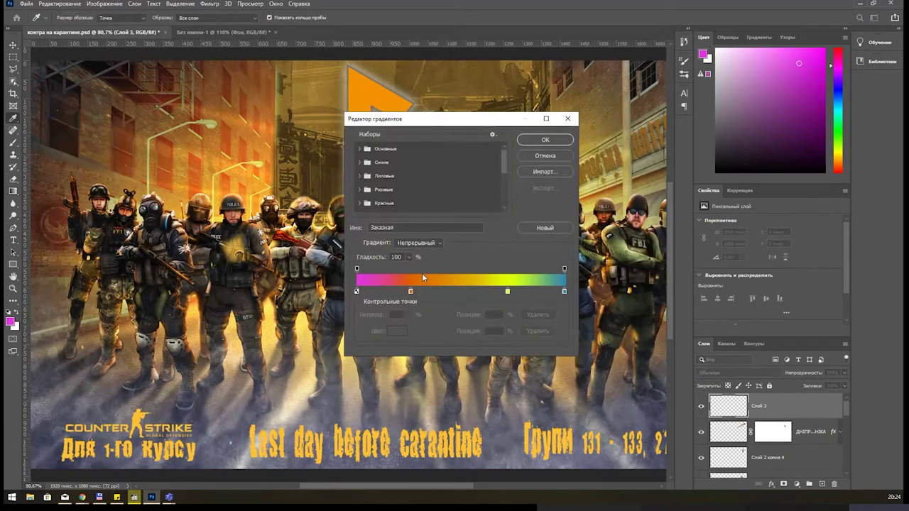
left_click(422, 273)
left_click(513, 273)
left_click(514, 272)
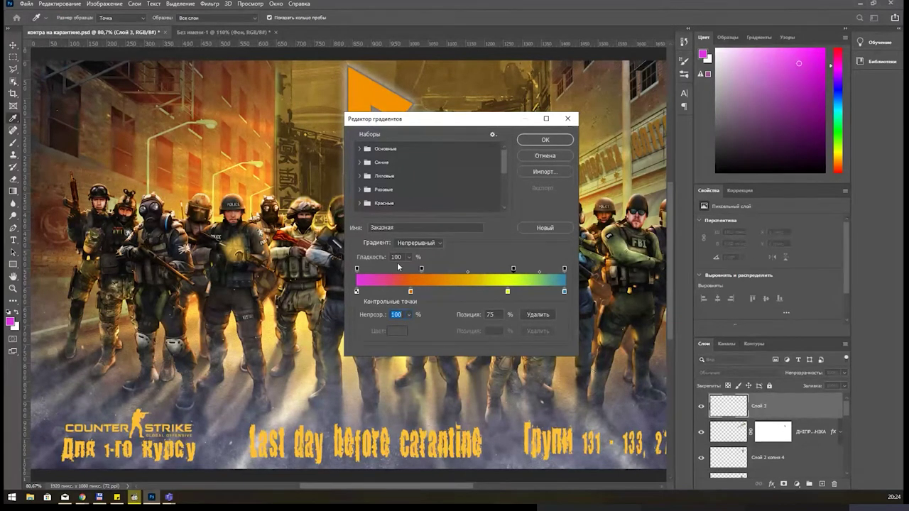
left_click_drag(423, 269, 434, 270)
Shift the opacity-stop midpoints and drop the 36% opacity stop to nearly 0%.
left_click_drag(396, 273, 416, 273)
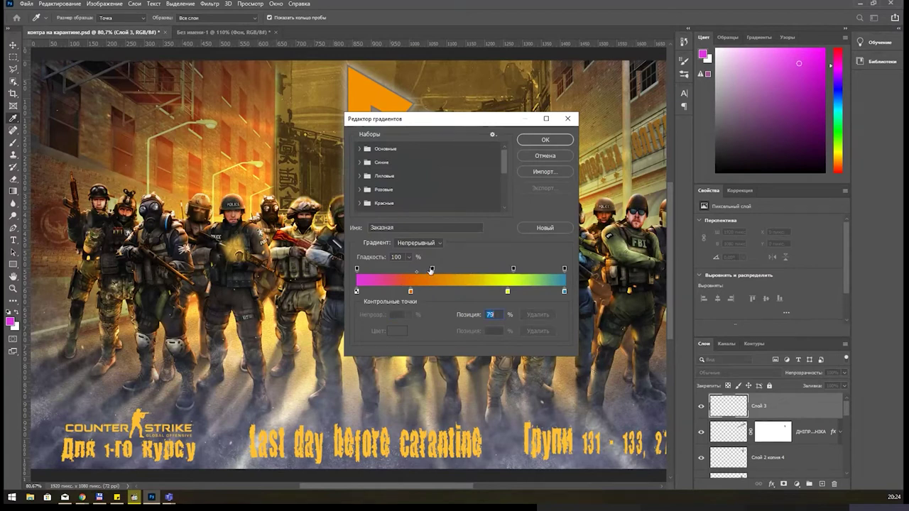
left_click_drag(472, 273, 462, 274)
left_click(433, 271)
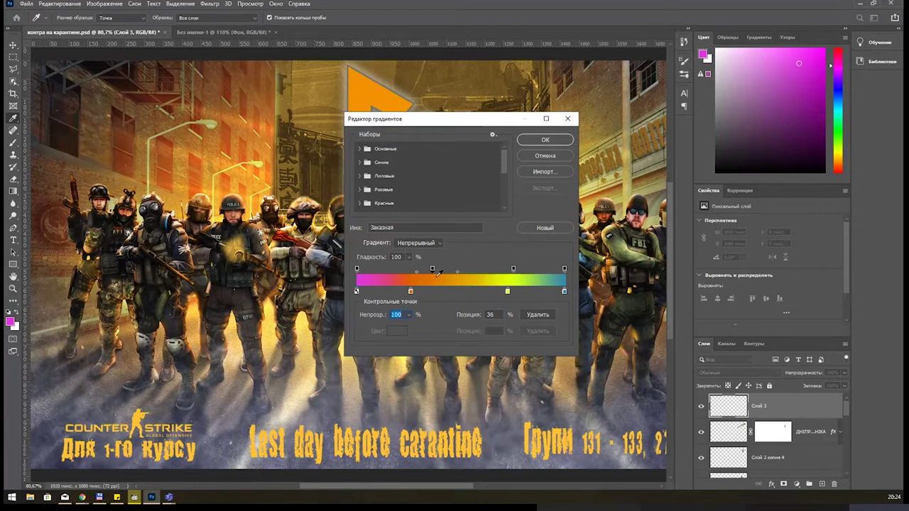
left_click(409, 314)
left_click_drag(406, 325, 396, 326)
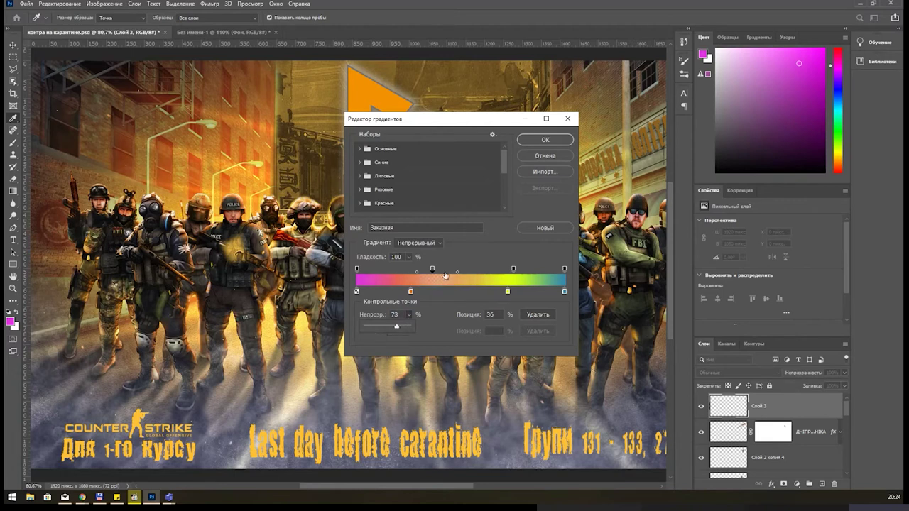
left_click(409, 315)
left_click_drag(410, 326, 379, 326)
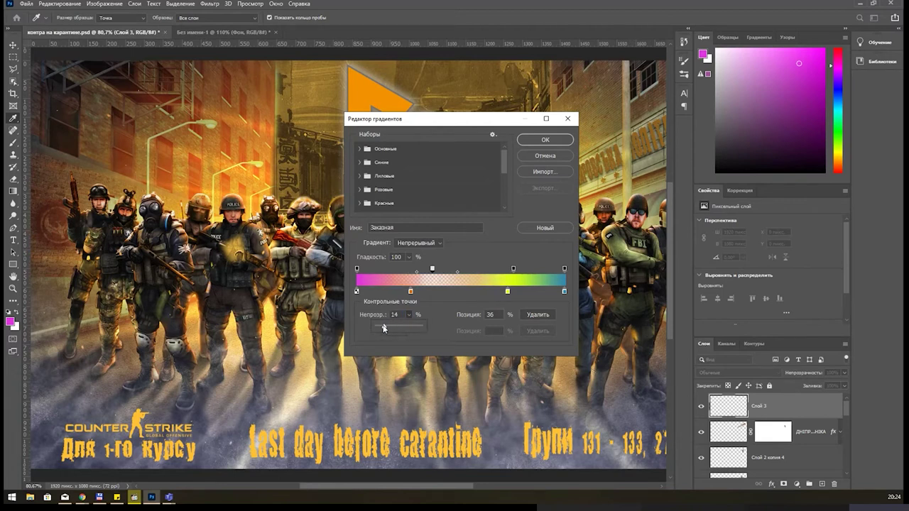
left_click(418, 315)
Accept the gradient, undo a linear fill, and draw a radial gradient from the poster's centre.
left_click(544, 140)
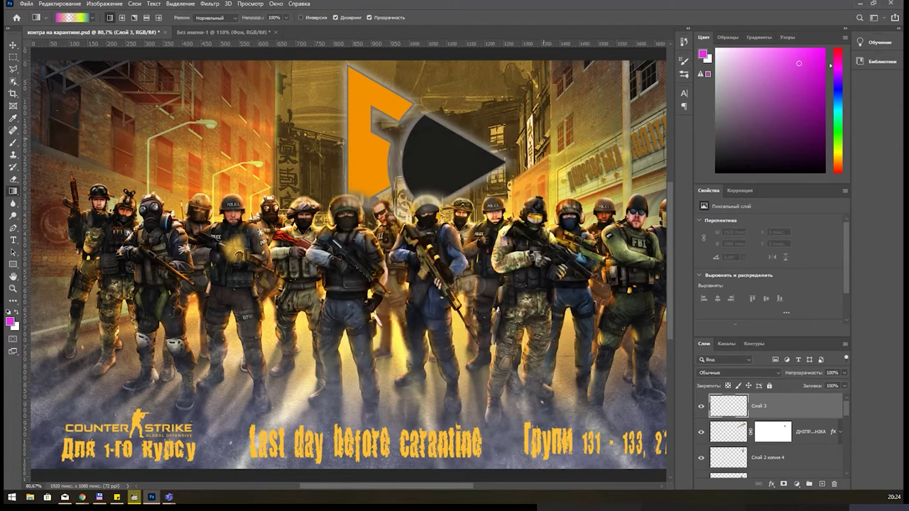
mouse_move(213, 272)
left_mouse_down()
mouse_move(305, 257)
mouse_move(469, 272)
left_mouse_up()
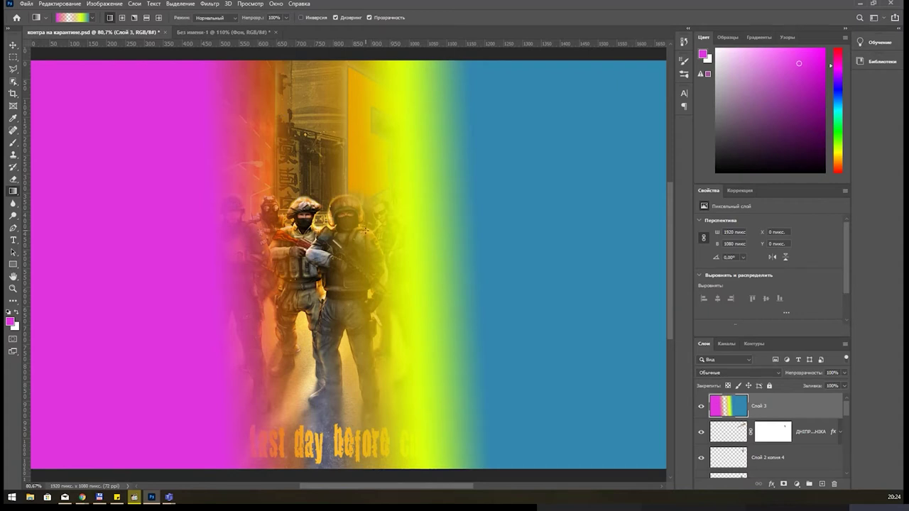
key("ctrl+z")
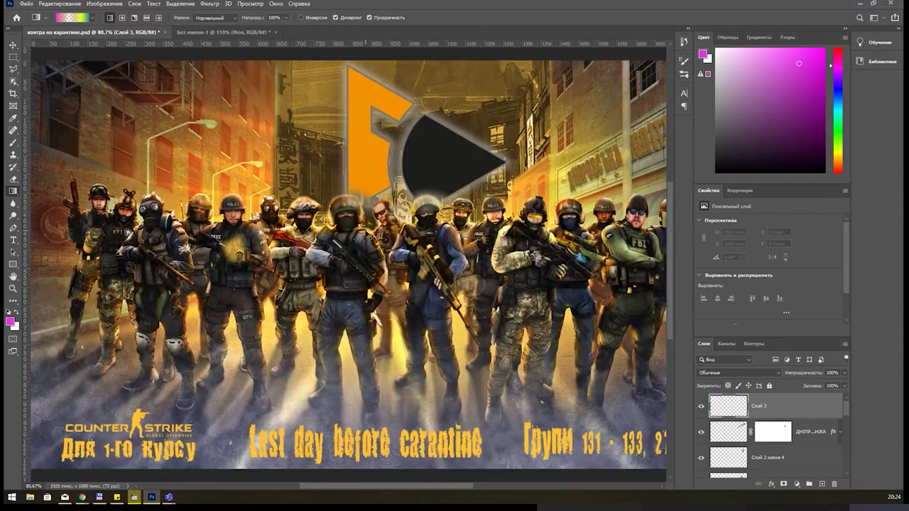
left_click(122, 18)
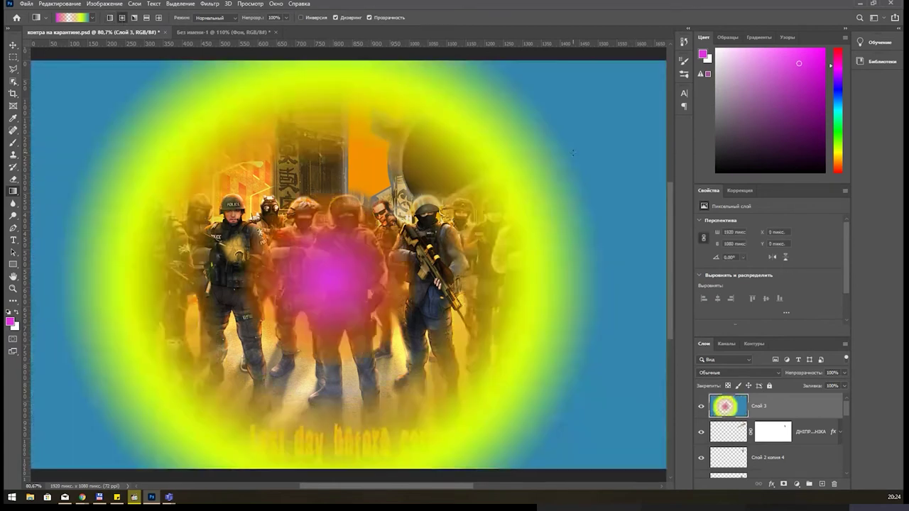
left_click_drag(334, 277, 572, 152)
Lower the gradient layer's opacity to 41%.
left_click(844, 373)
left_click_drag(831, 384, 825, 384)
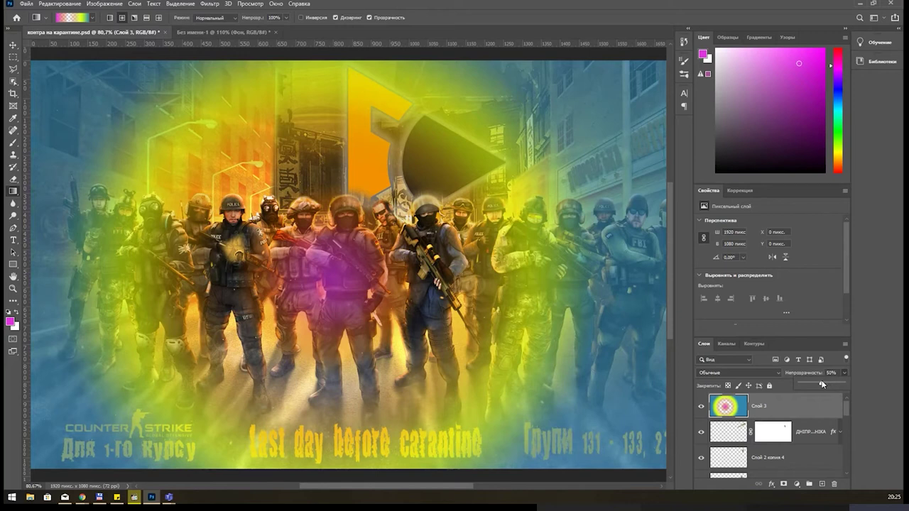
left_click_drag(821, 384, 817, 383)
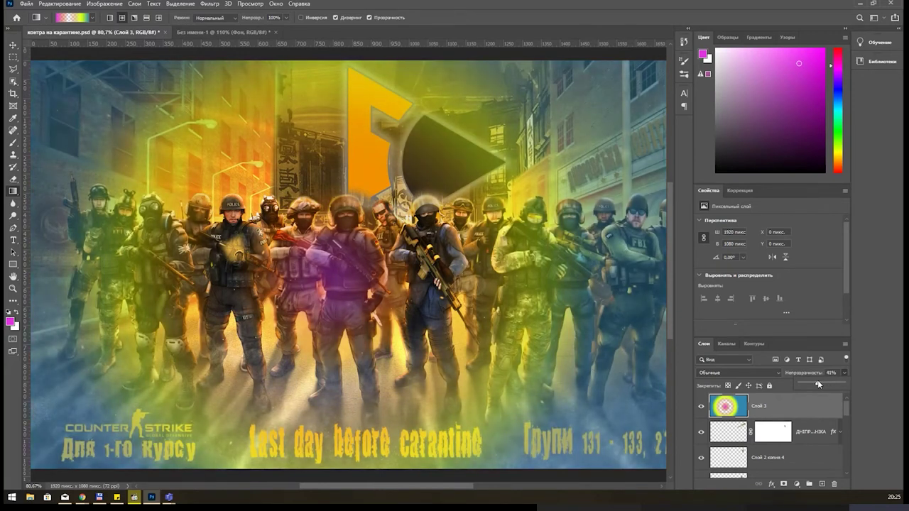
left_click(80, 17)
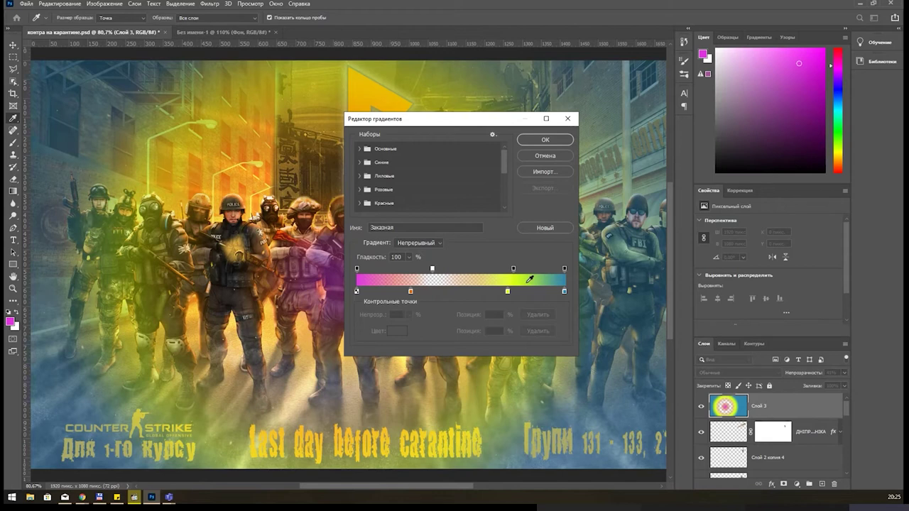
Cancel the Gradient Editor, go to Без имени-1, select Слой 1 and return to the Gradient Tool.
left_click(540, 158)
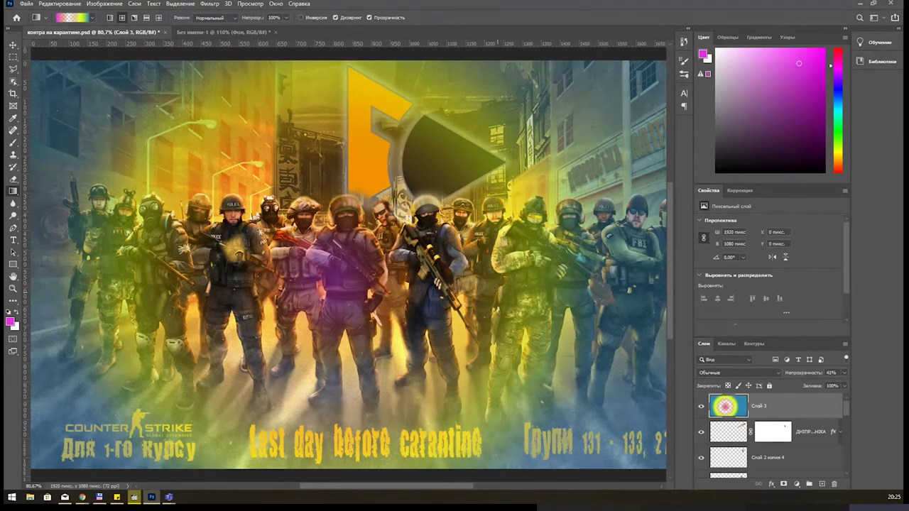
left_click(233, 34)
left_click(810, 411)
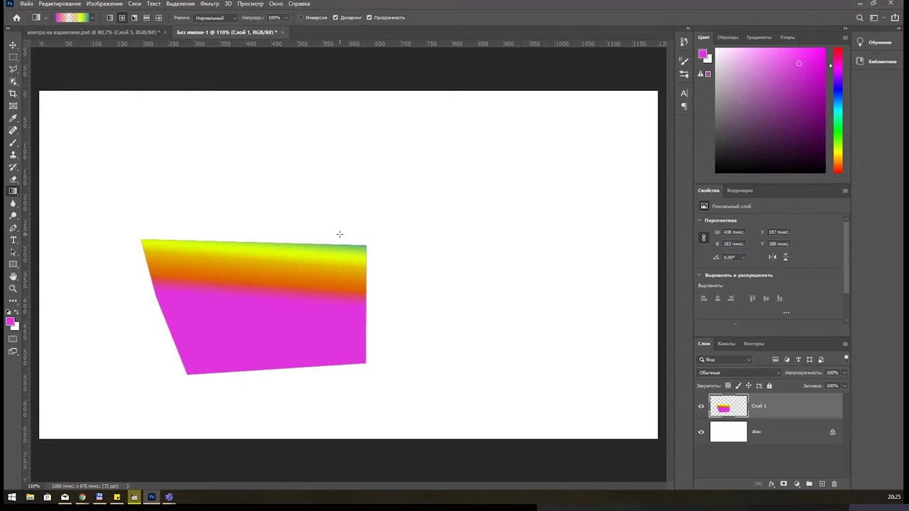
left_click(11, 61)
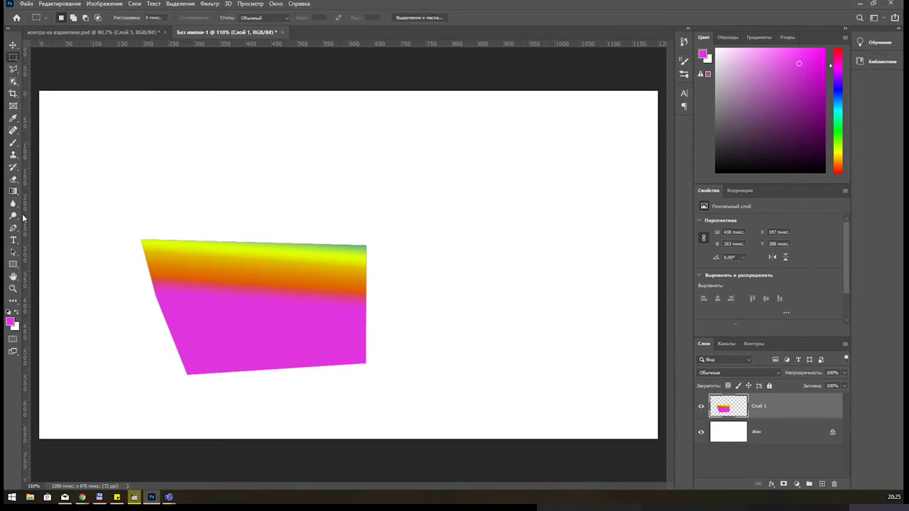
left_click(14, 193)
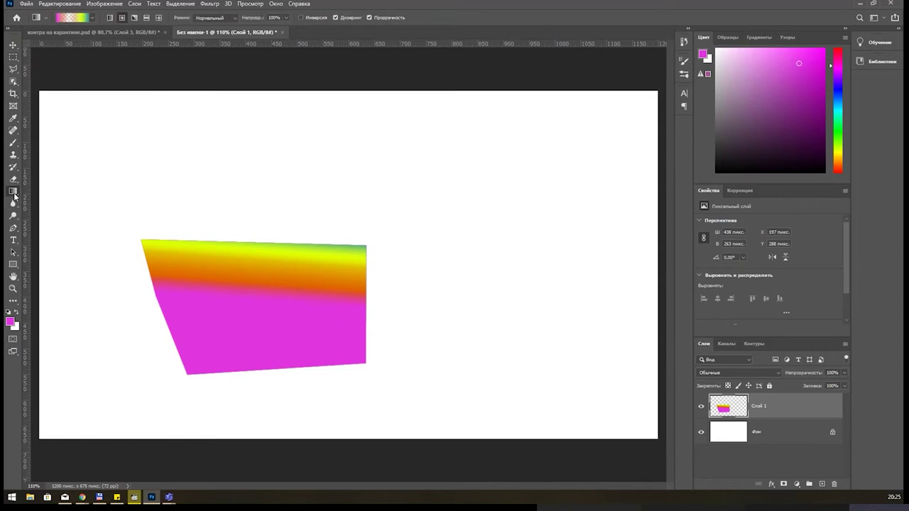
Set the Gradient Editor's gradient type to Noise (Шум) at 50% and confirm it.
left_click(75, 19)
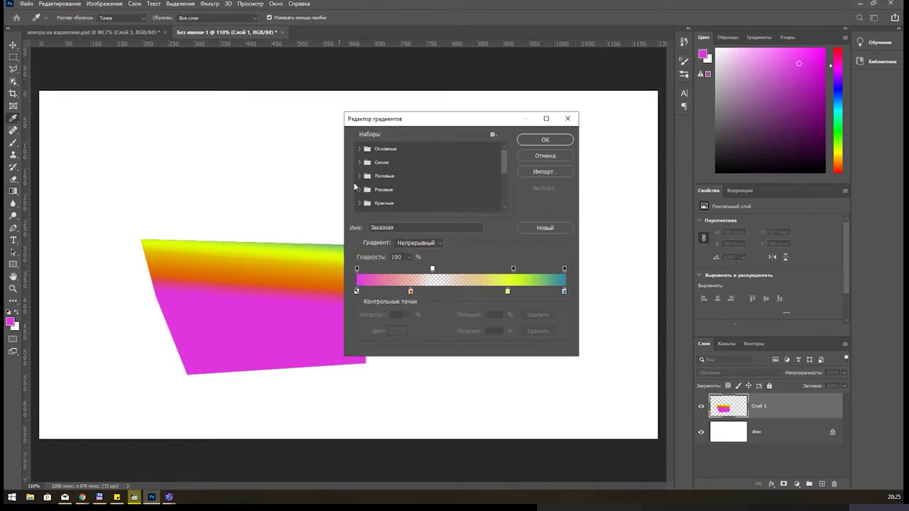
left_click(437, 244)
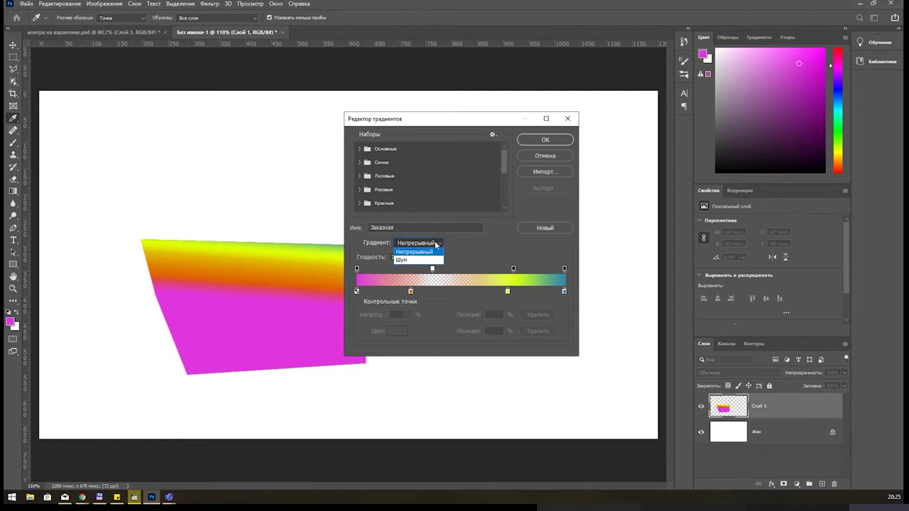
left_click(433, 261)
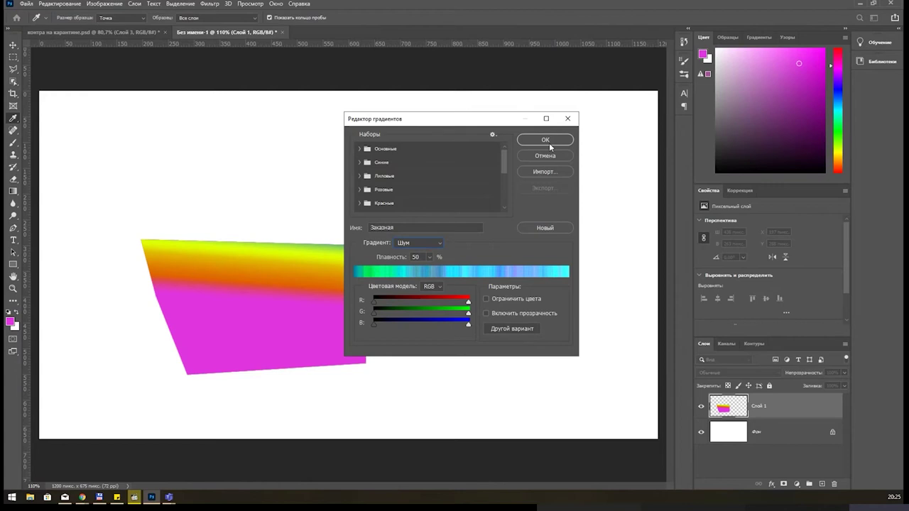
left_click(439, 244)
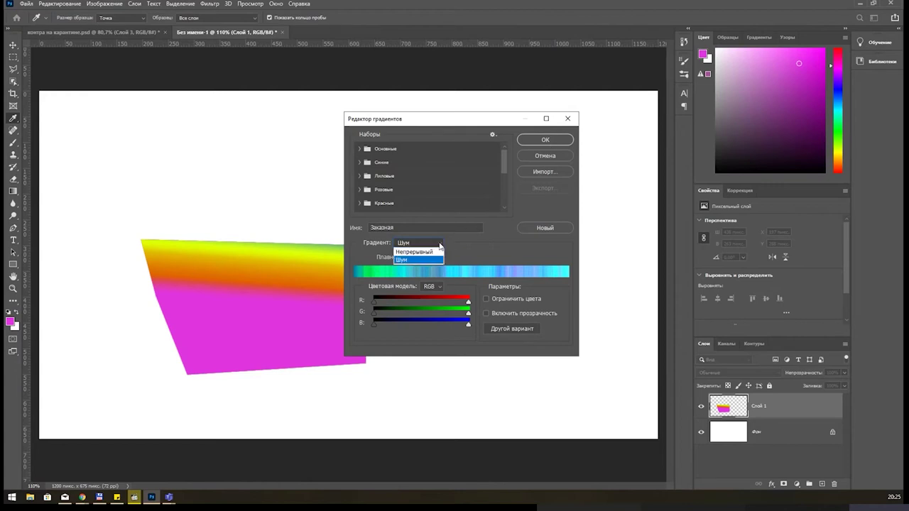
left_click(440, 244)
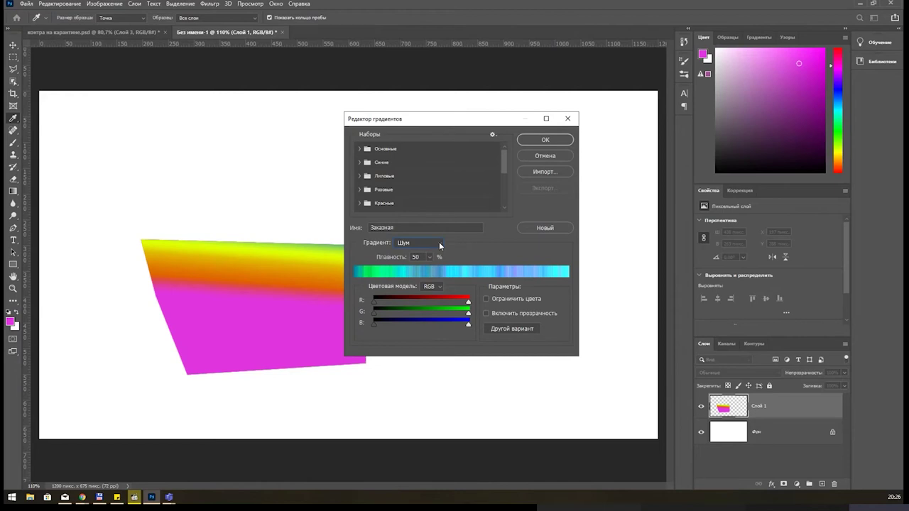
left_click(544, 141)
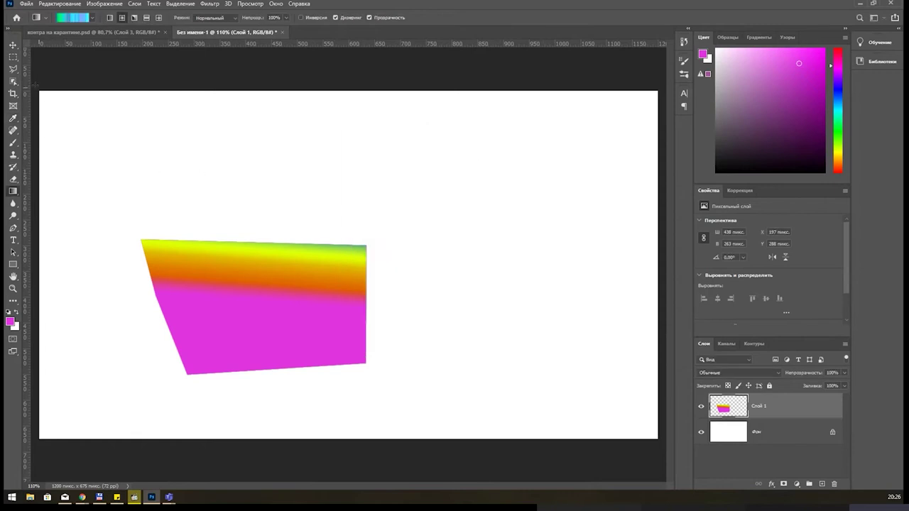
Draw an elliptical selection to the right of the gradient shape.
left_click(13, 57)
left_click(71, 64)
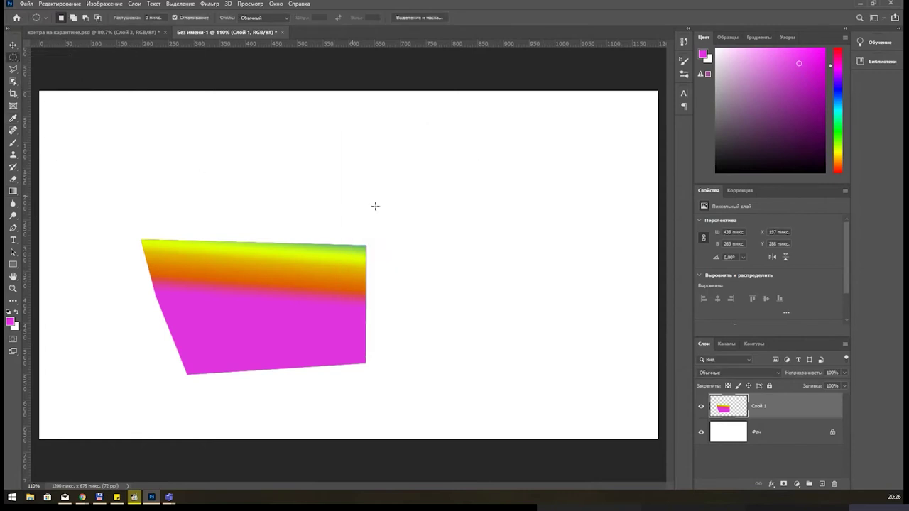
mouse_move(403, 183)
left_mouse_down()
mouse_move(603, 382)
mouse_move(633, 392)
left_mouse_up()
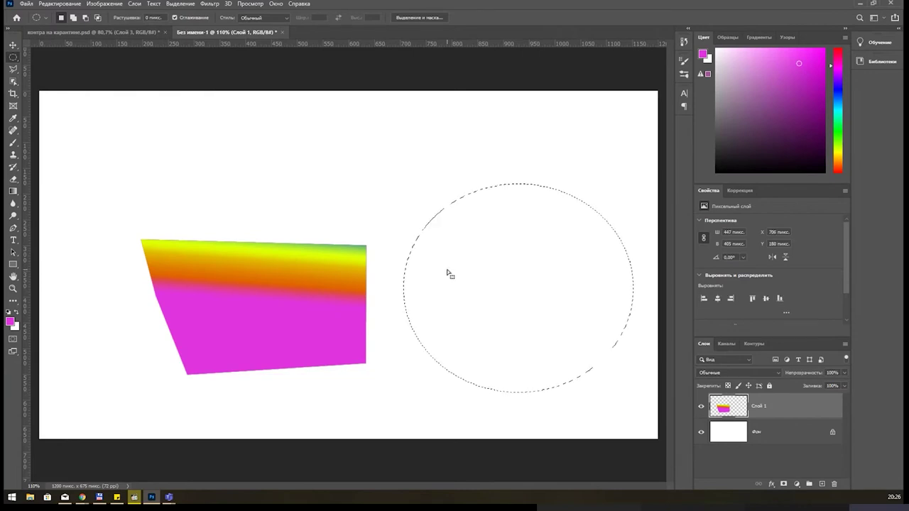
left_click(13, 191)
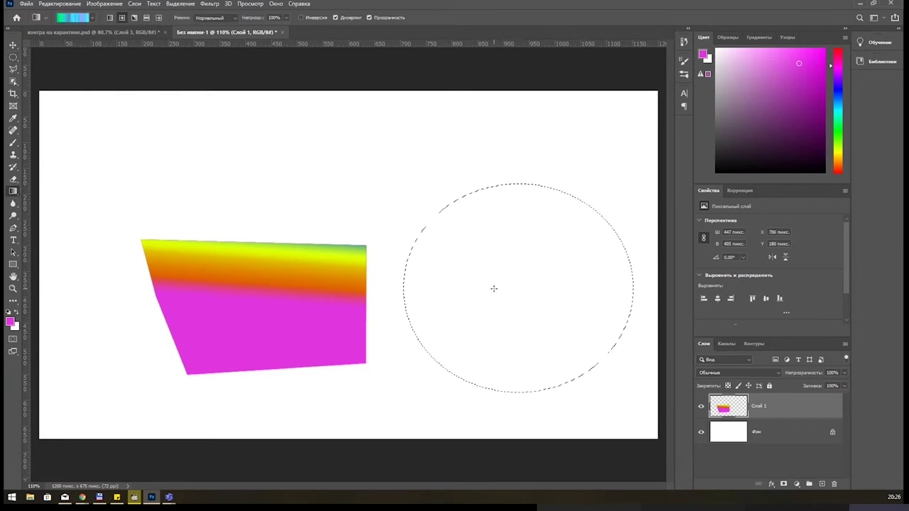
Fill the ellipse with a diagonal linear noise gradient, redrawing it at several angles.
left_click_drag(493, 289, 580, 234)
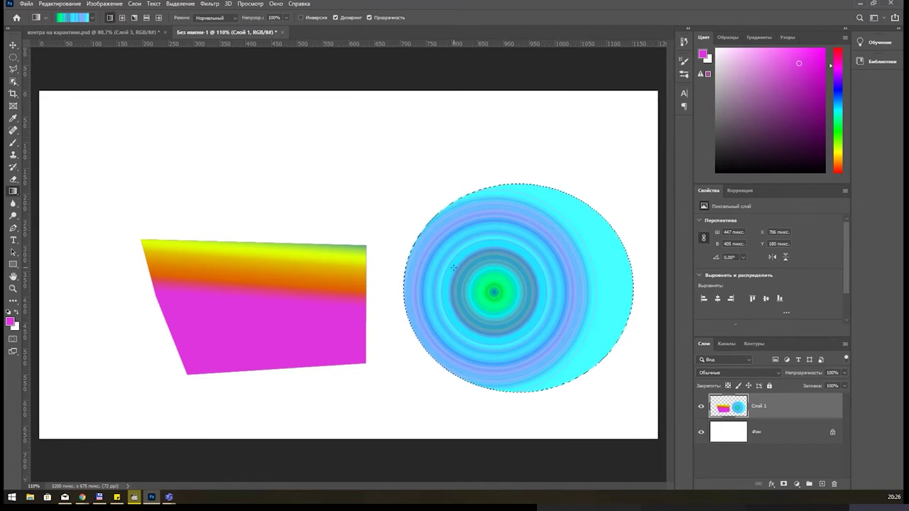
left_click_drag(472, 297, 548, 262)
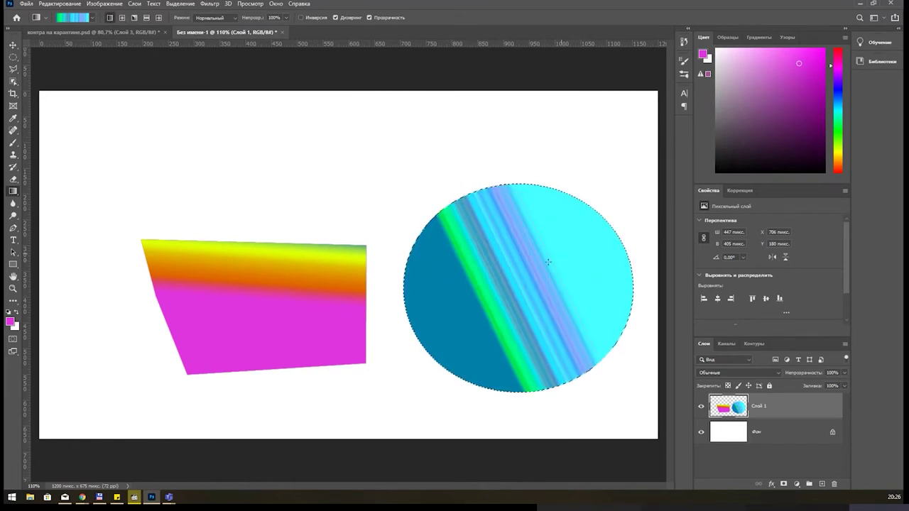
left_click_drag(453, 304, 631, 119)
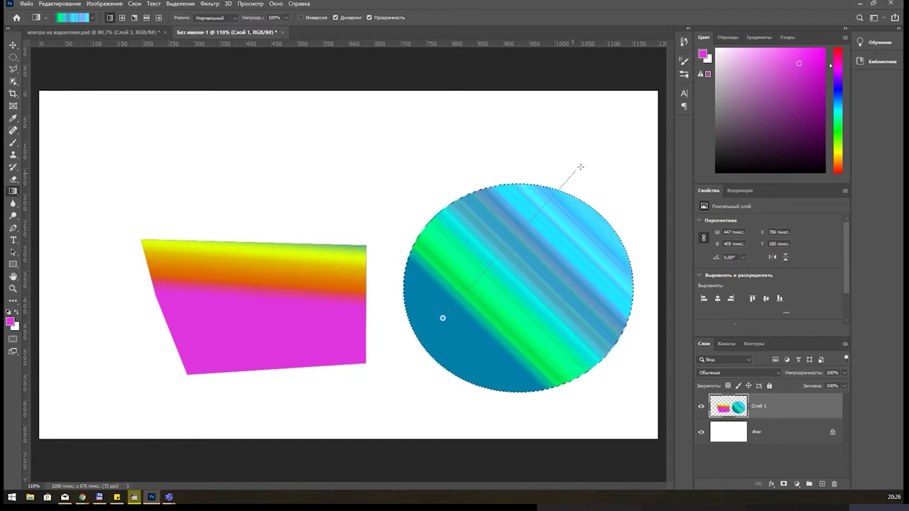
left_click_drag(580, 167, 621, 133)
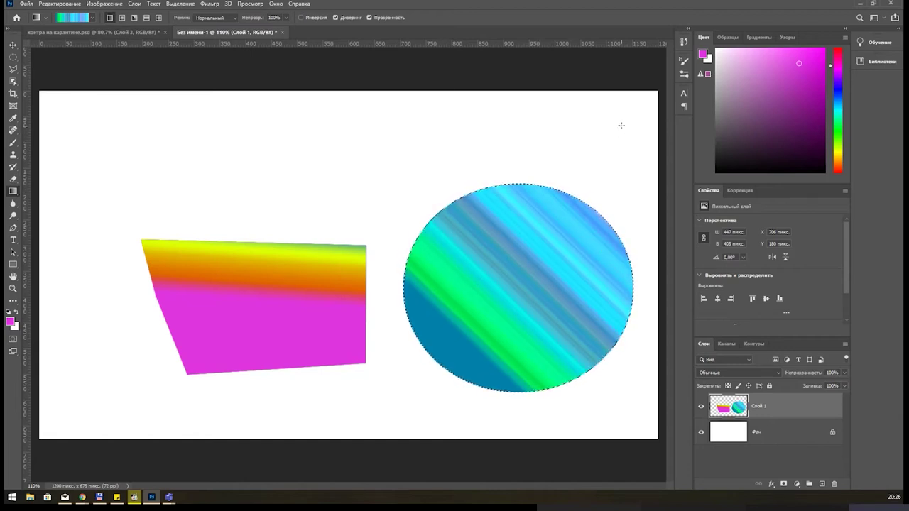
Generate a random noise gradient of yellow, orange and blue in the Gradient Editor.
left_click(75, 18)
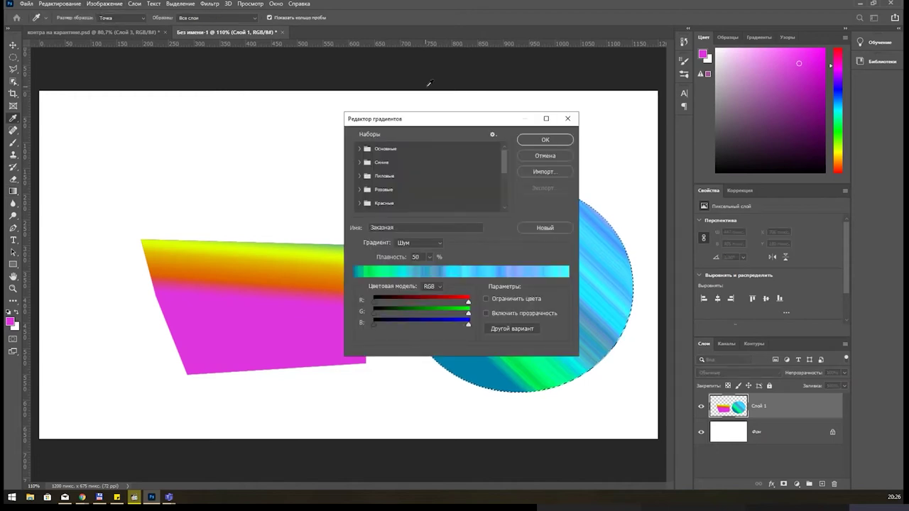
mouse_move(463, 121)
left_mouse_down()
mouse_move(326, 111)
mouse_move(287, 123)
left_mouse_up()
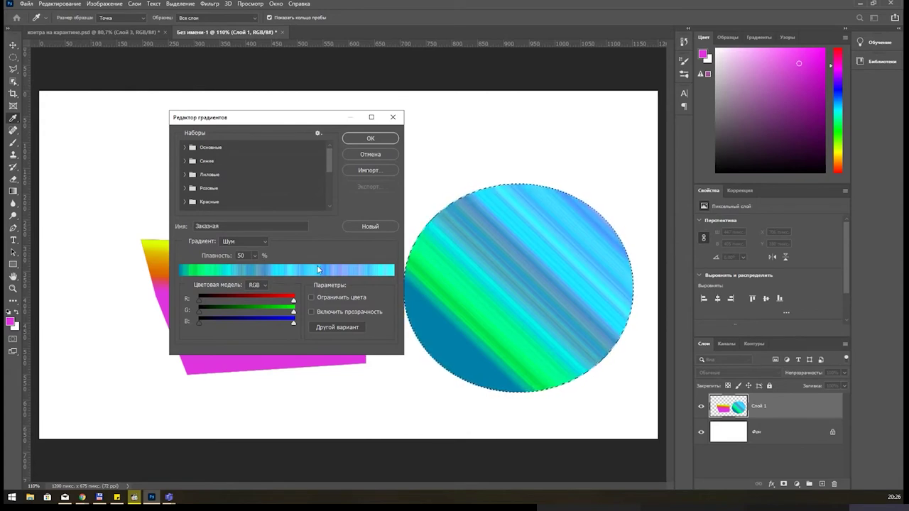
left_click(345, 329)
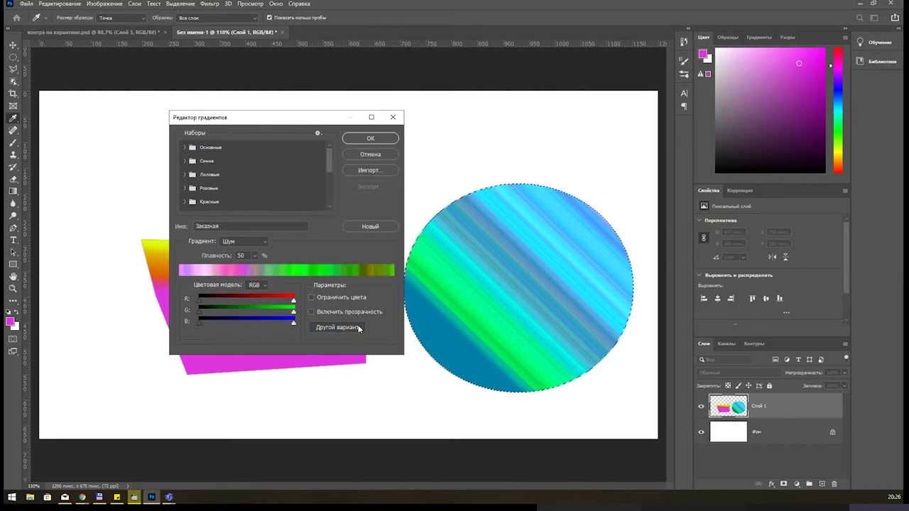
left_click(356, 328)
left_click(358, 328)
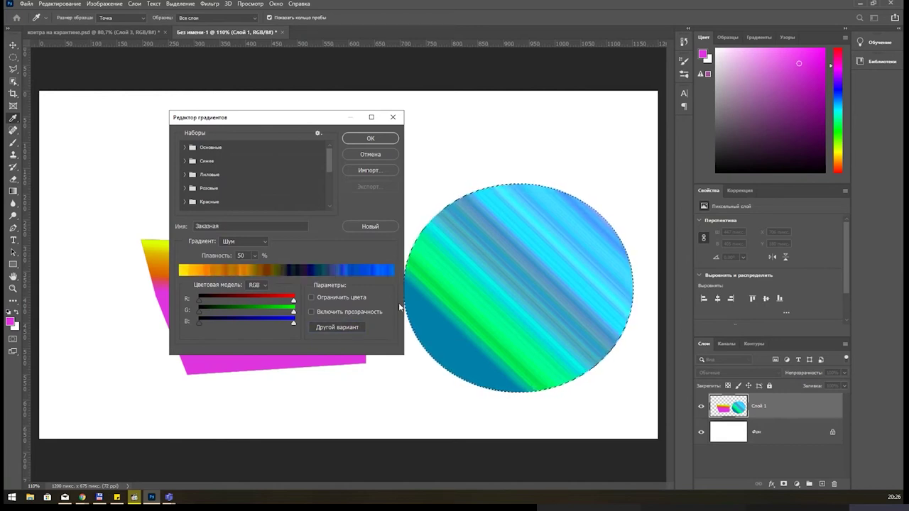
left_click(397, 139)
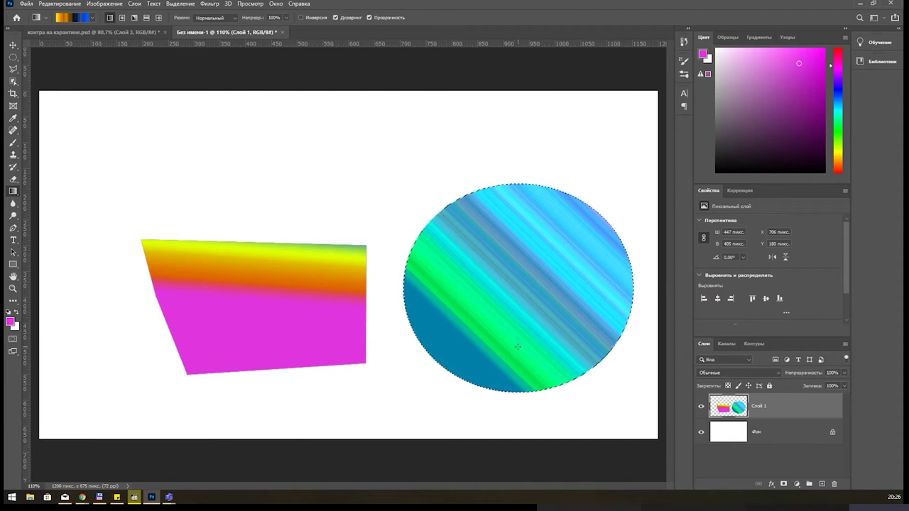
Fill the circle radially from an orange centre, then bring the Gradient Editor back.
left_click_drag(521, 334, 564, 205)
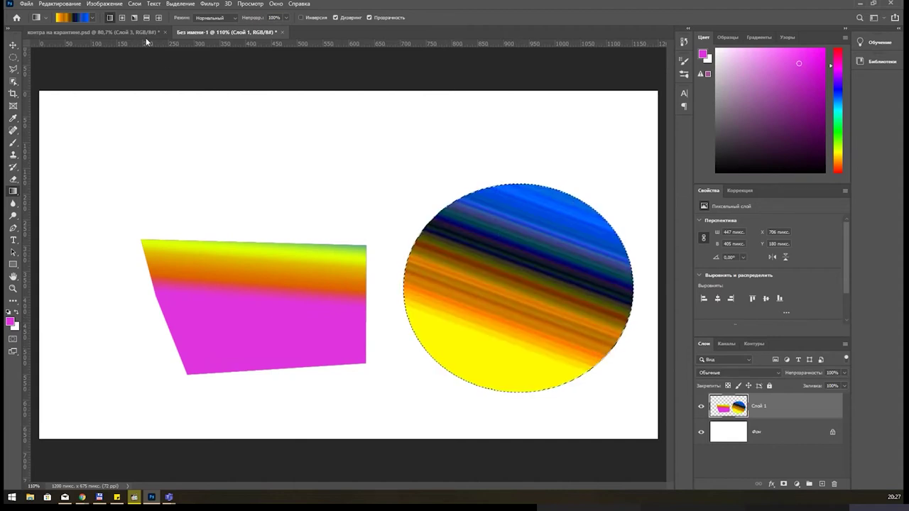
left_click_drag(497, 278, 612, 176)
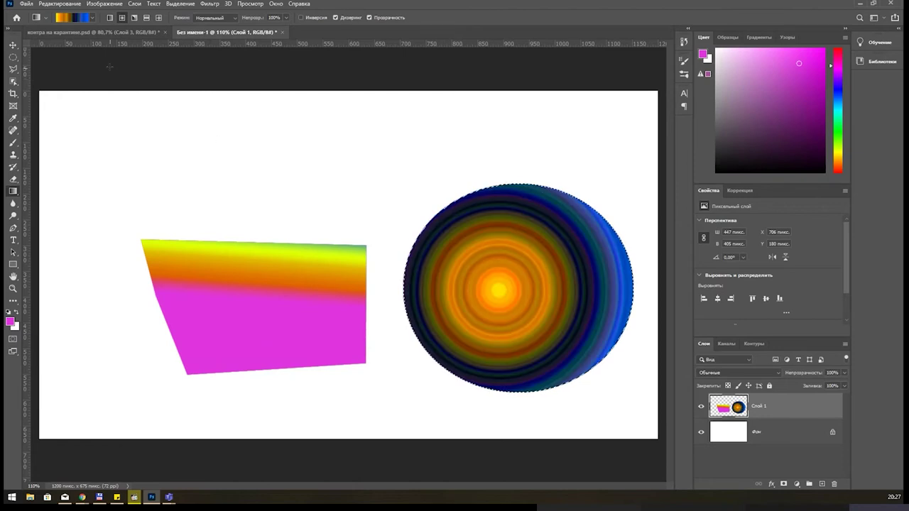
left_click(71, 18)
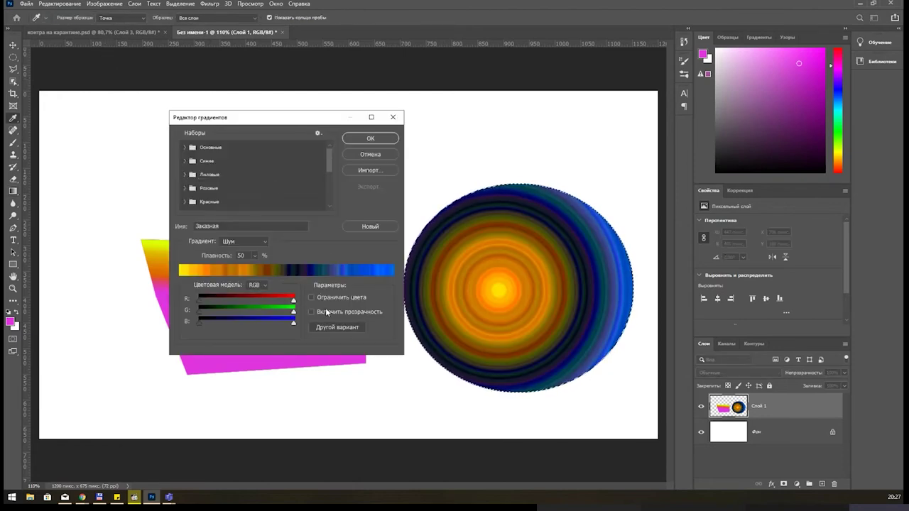
Adjust the RGB noise colour ranges, narrowing red and blue and widening toward yellow-orange.
left_click(262, 284)
left_click(261, 284)
mouse_move(200, 301)
left_mouse_down()
mouse_move(303, 302)
mouse_move(258, 311)
mouse_move(299, 310)
mouse_move(207, 301)
left_mouse_up()
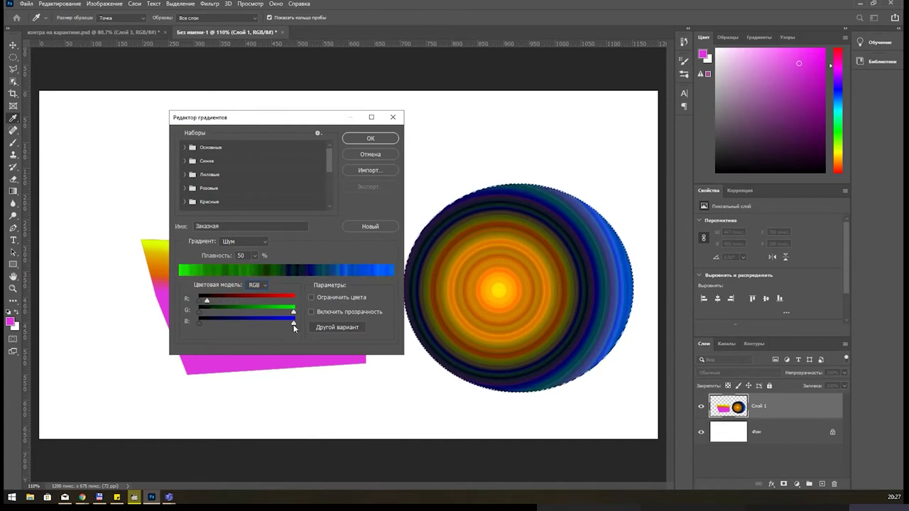
mouse_move(294, 323)
left_mouse_down()
mouse_move(210, 324)
mouse_move(289, 327)
left_mouse_up()
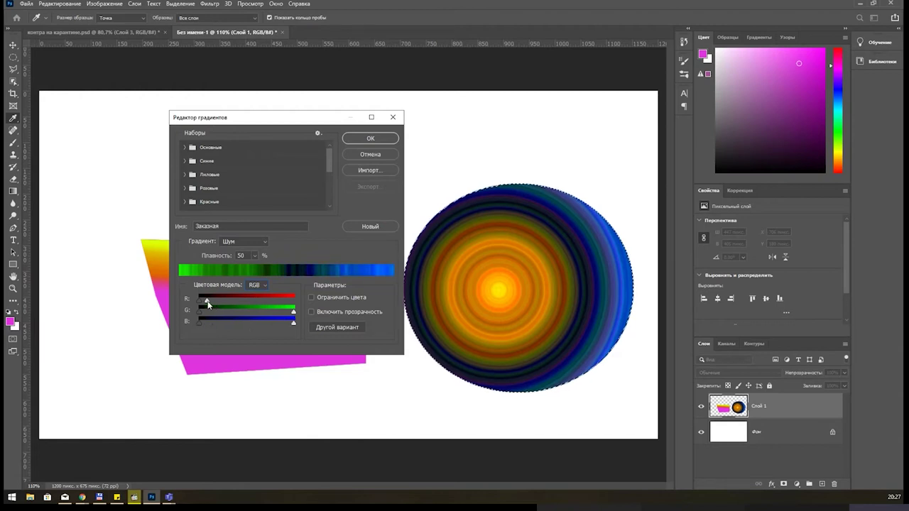
left_click_drag(206, 301, 293, 301)
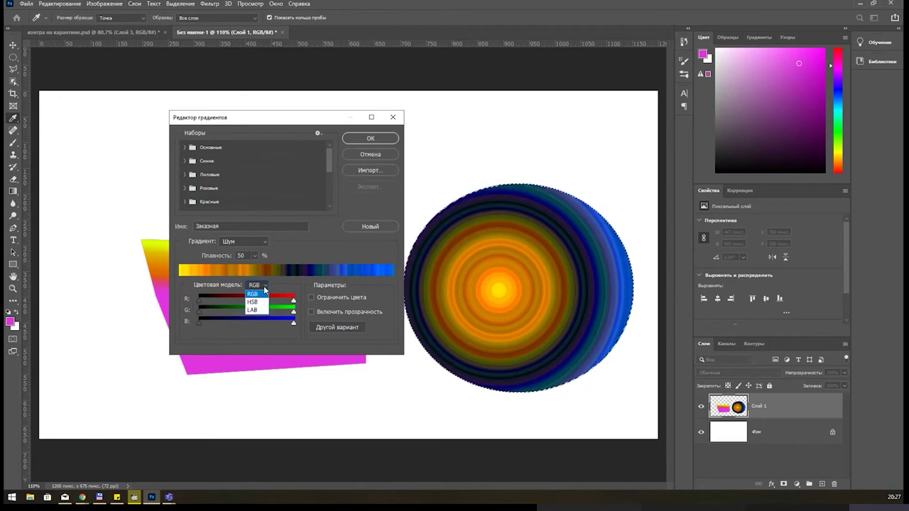
Switch noise to HSB, accept a lavender-to-black variant, and fill the circle radially then as an angle gradient.
left_click(254, 302)
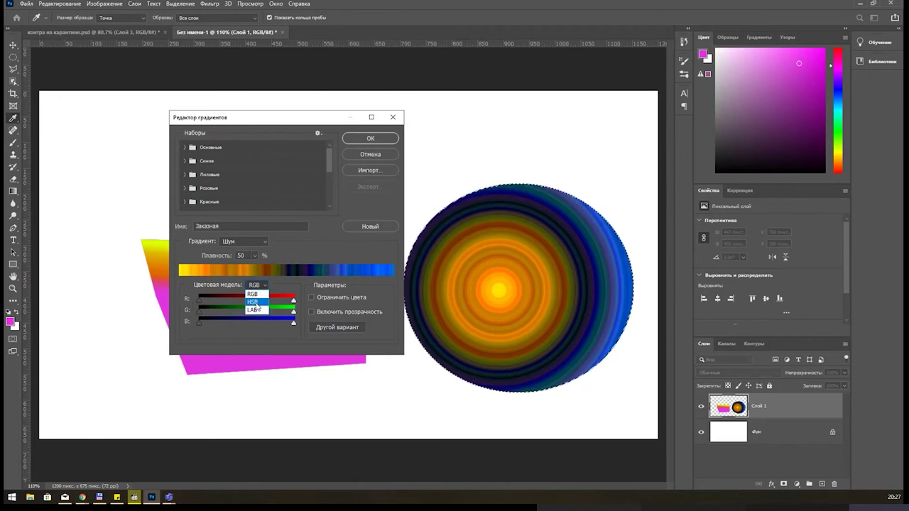
left_click(335, 325)
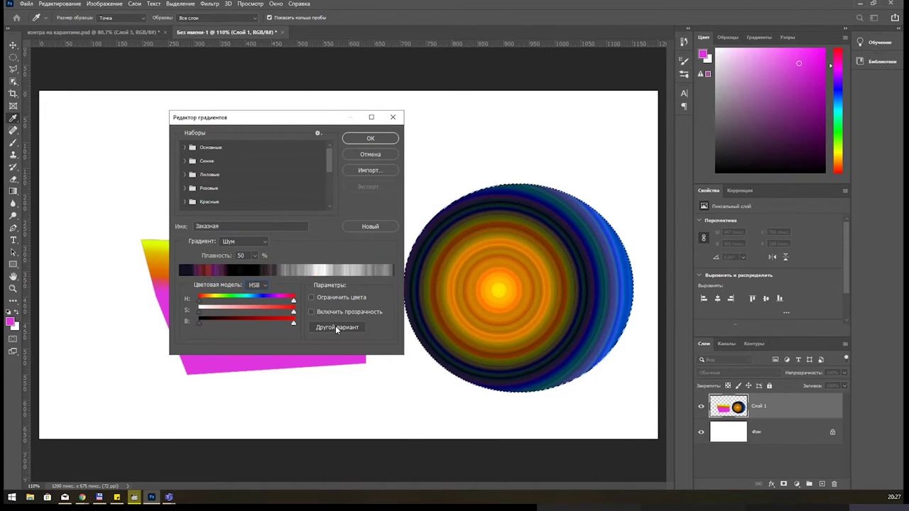
left_click(370, 138)
left_click_drag(496, 293, 596, 292)
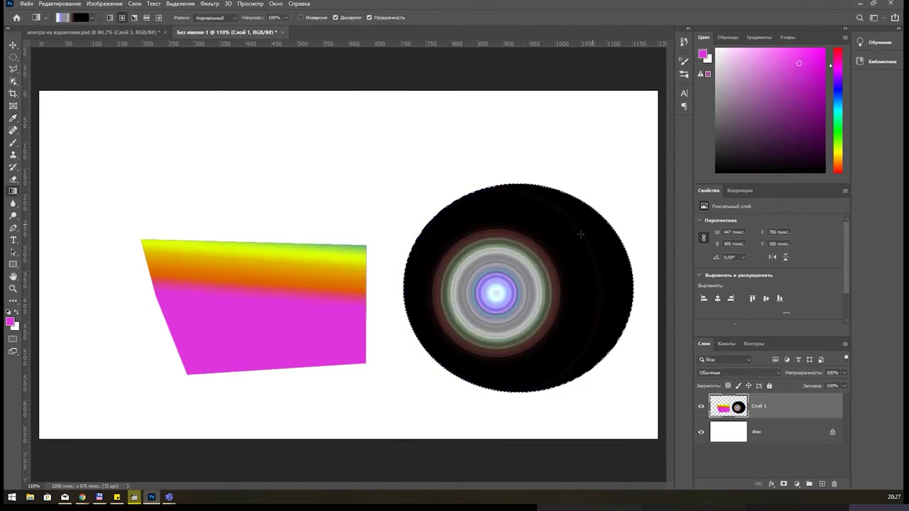
left_click(134, 17)
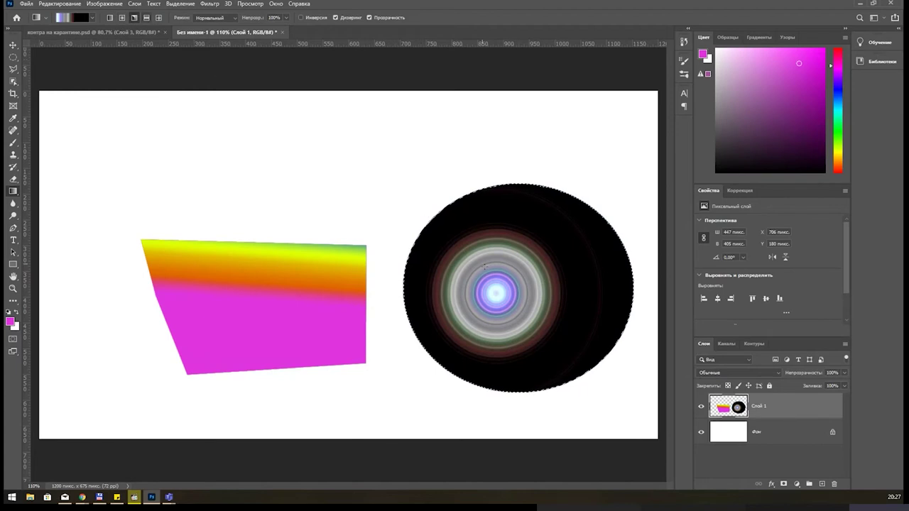
left_click_drag(505, 289, 410, 170)
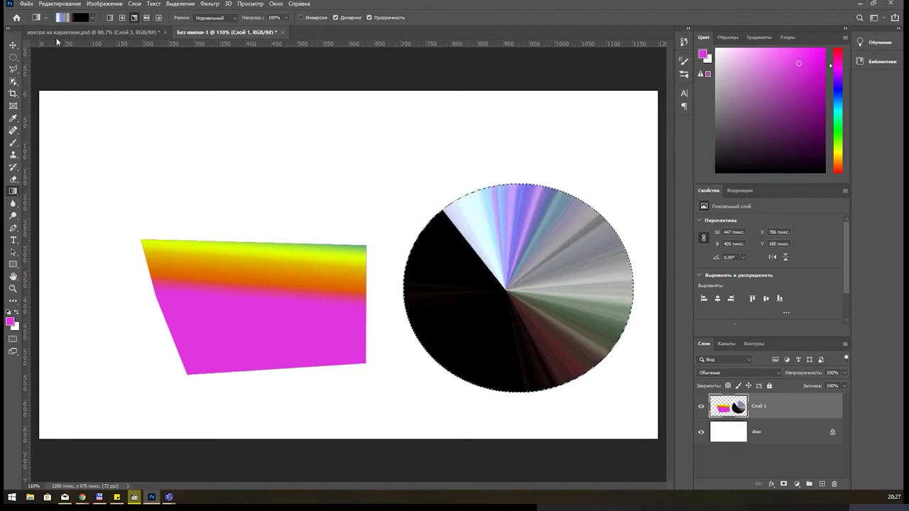
Regenerate the noise gradient in the LAB colour model and sweep blue, green and red angle rays across the circle.
left_click(76, 18)
left_click(352, 325)
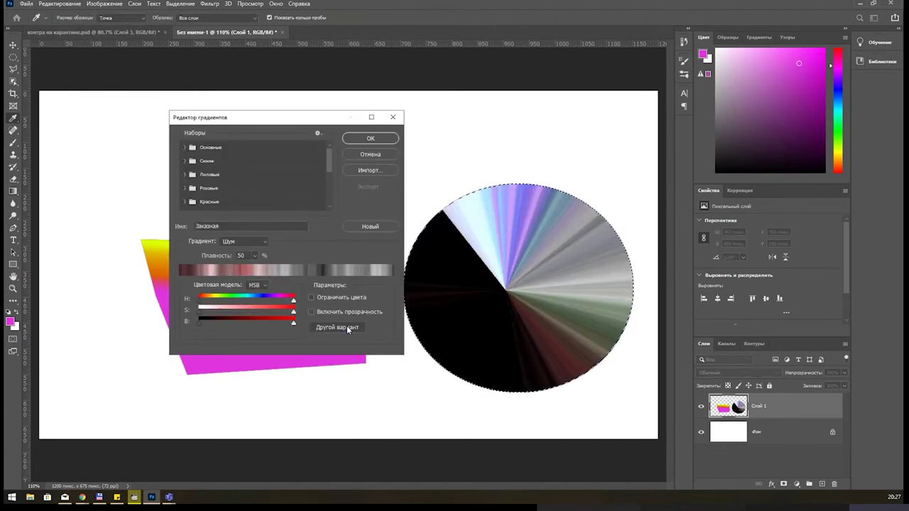
left_click(252, 240)
left_click(265, 254)
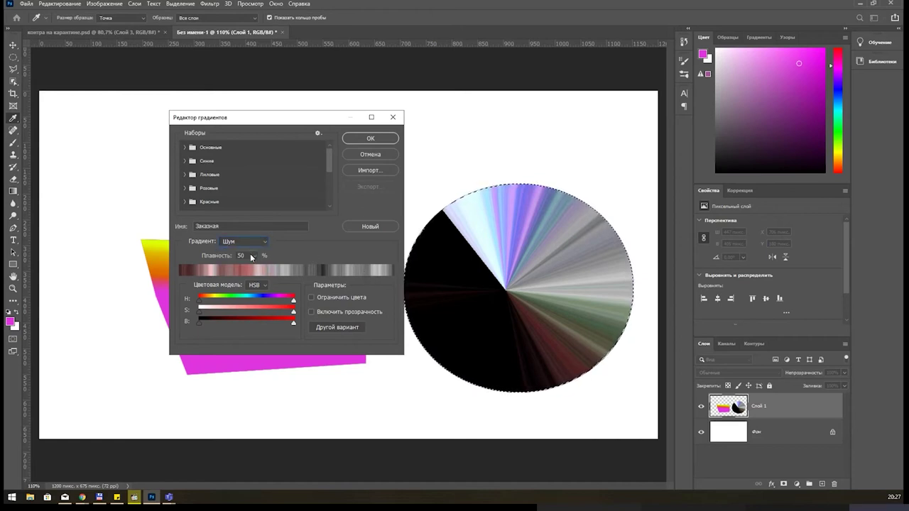
left_click(258, 285)
left_click(253, 310)
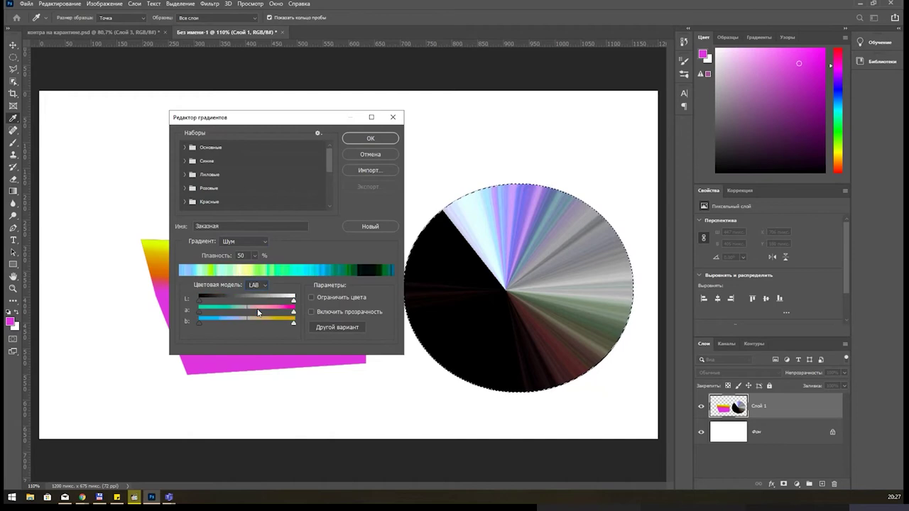
left_click(345, 327)
left_click(345, 327)
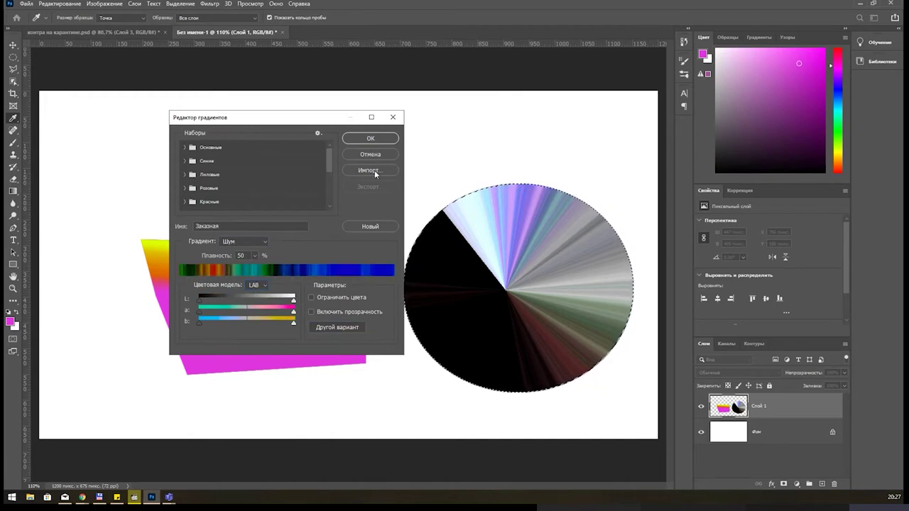
left_click(370, 138)
left_click_drag(515, 291, 430, 196)
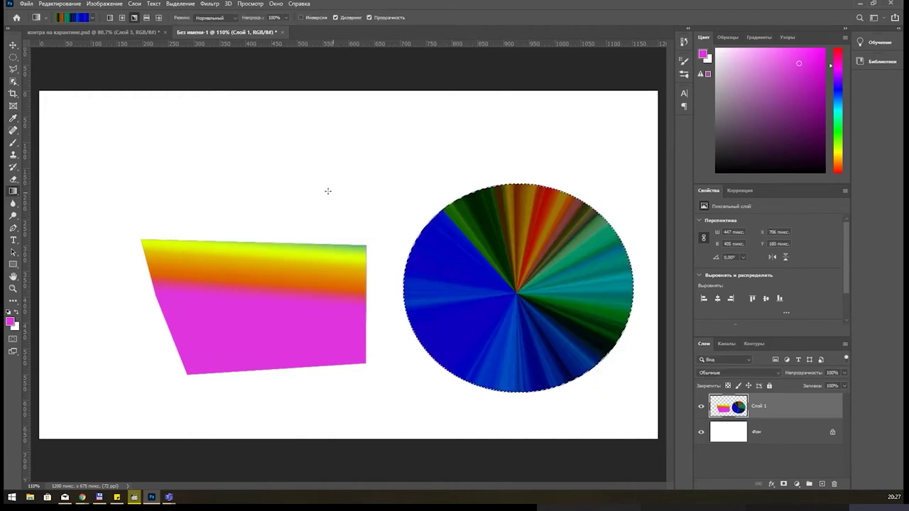
Select a flat ellipse above the circle and fill it with the angle noise gradient.
left_click(14, 58)
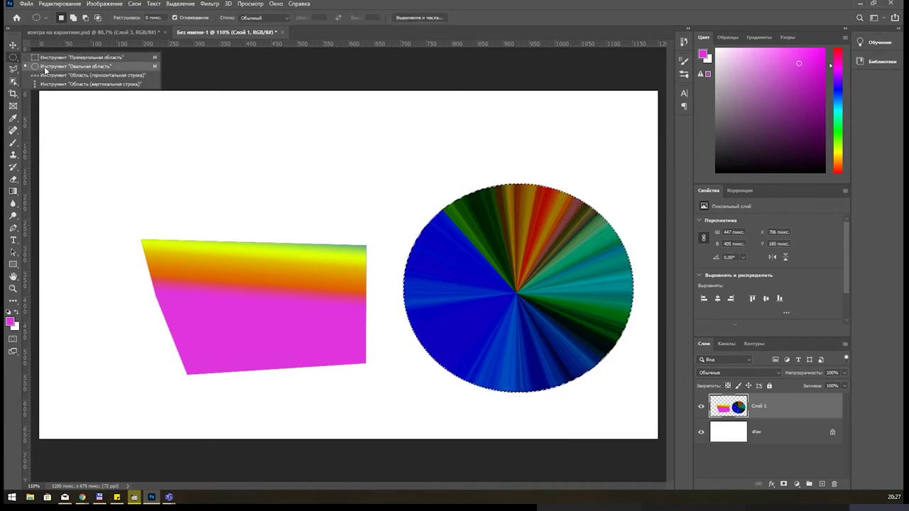
left_click(44, 66)
left_click_drag(357, 134, 465, 163)
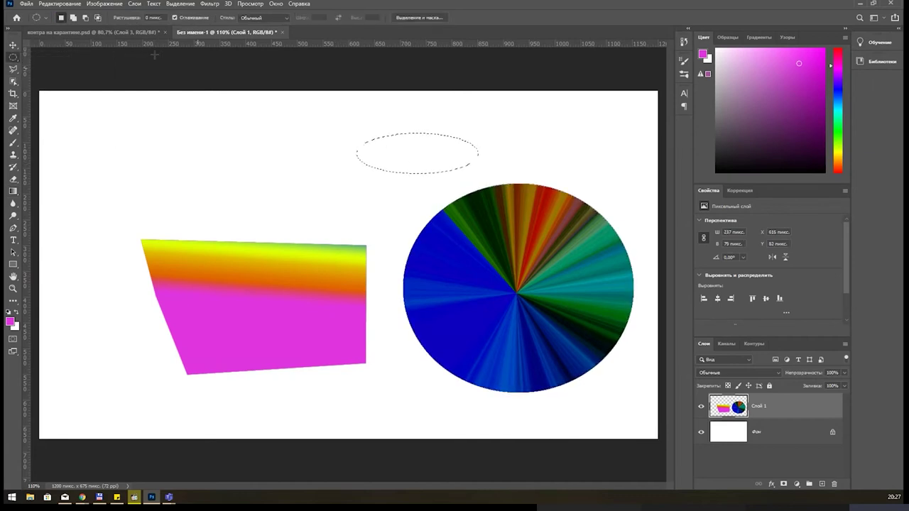
left_click(13, 191)
left_click_drag(405, 148, 501, 150)
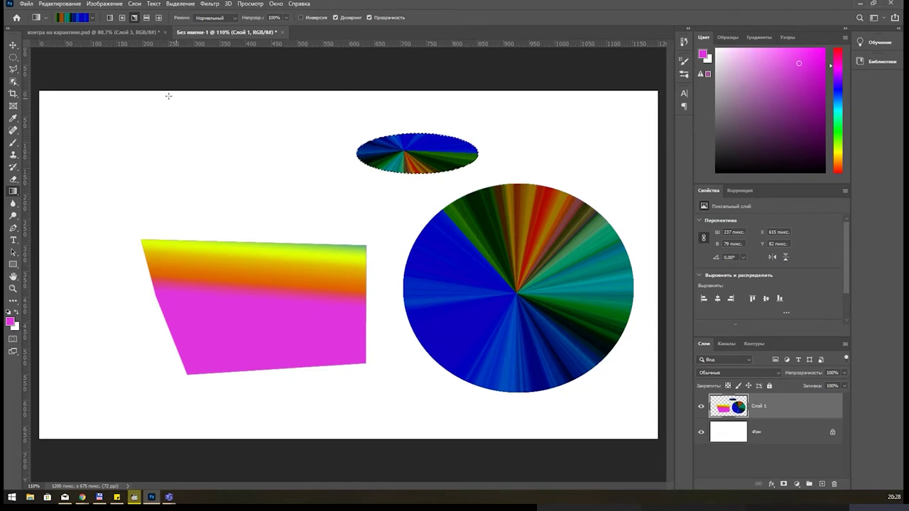
Change the gradient type from Noise back to Solid.
left_click(73, 17)
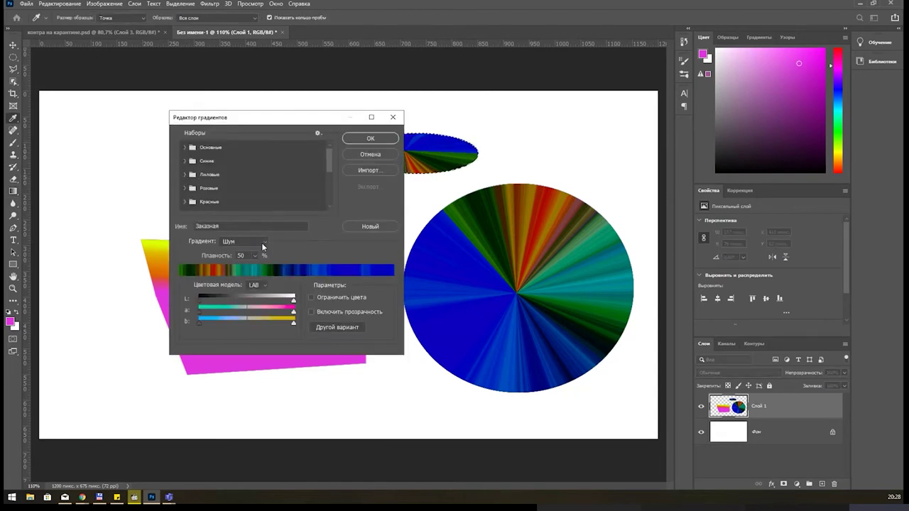
left_click(242, 241)
left_click(249, 251)
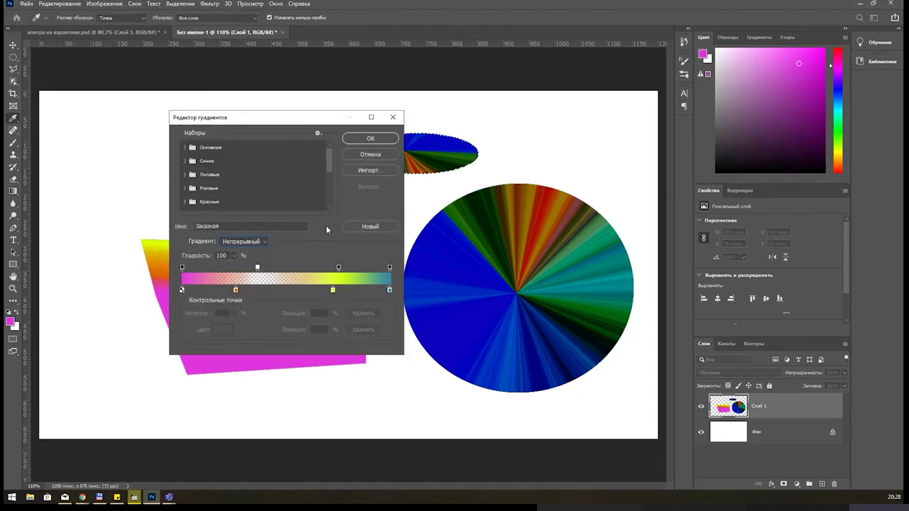
left_click(376, 137)
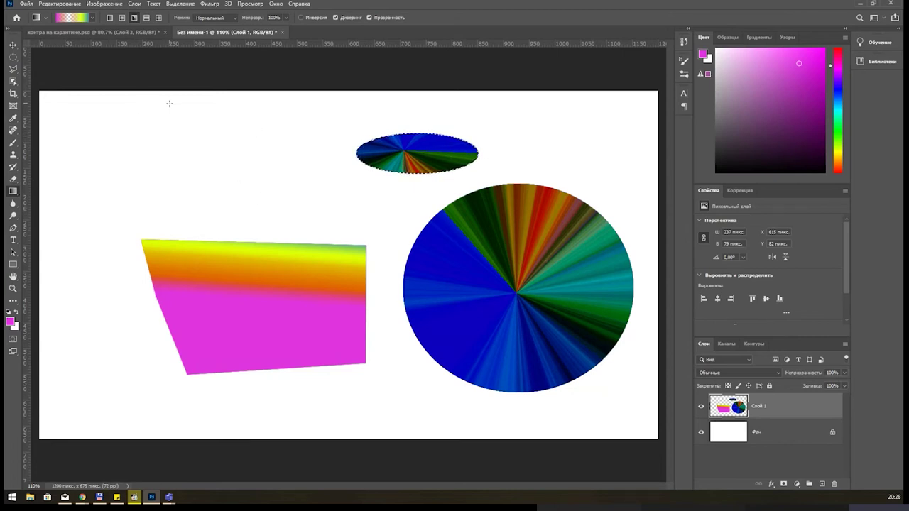
key("m")
mouse_move(416, 142)
left_mouse_down()
mouse_move(282, 163)
mouse_move(205, 157)
left_mouse_up()
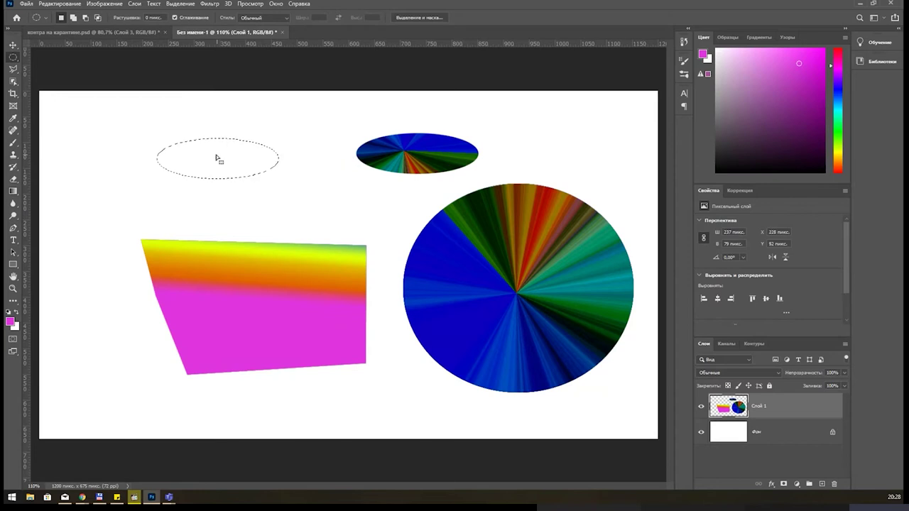
left_click(72, 5)
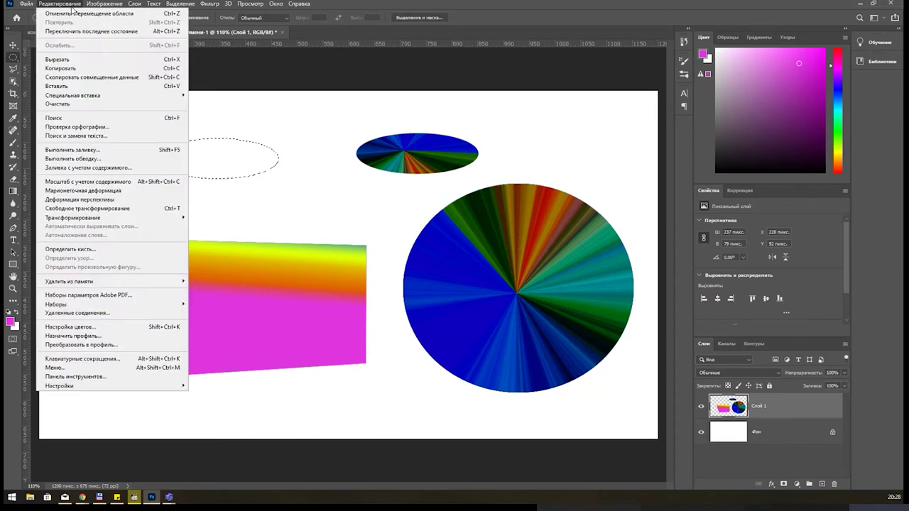
left_click(99, 153)
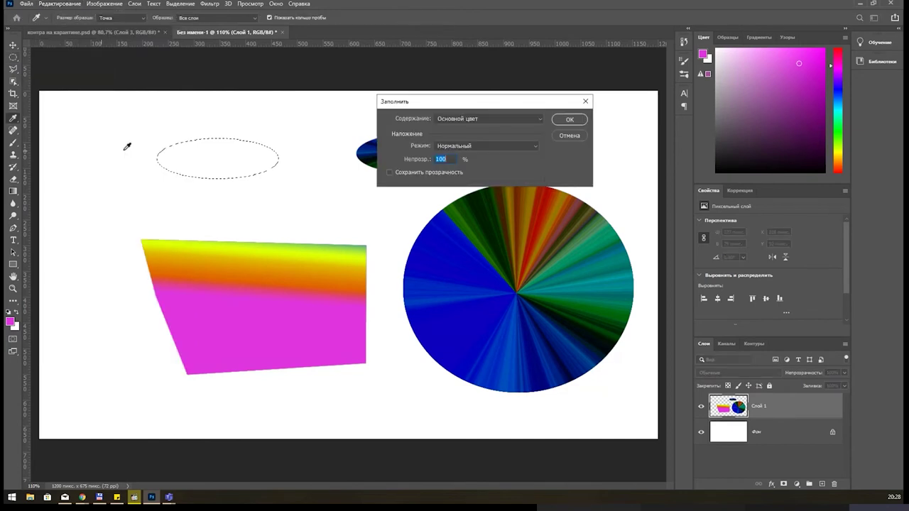
left_click_drag(473, 111, 411, 127)
left_click(411, 128)
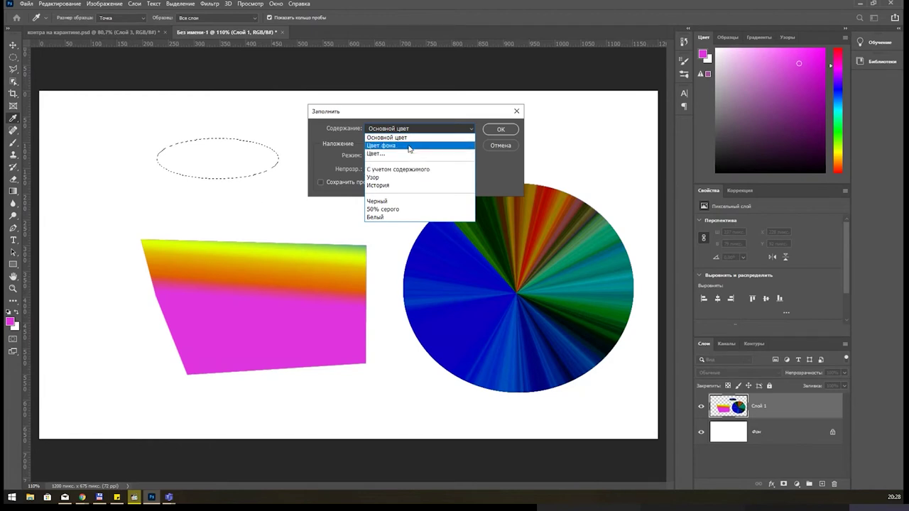
left_click(385, 154)
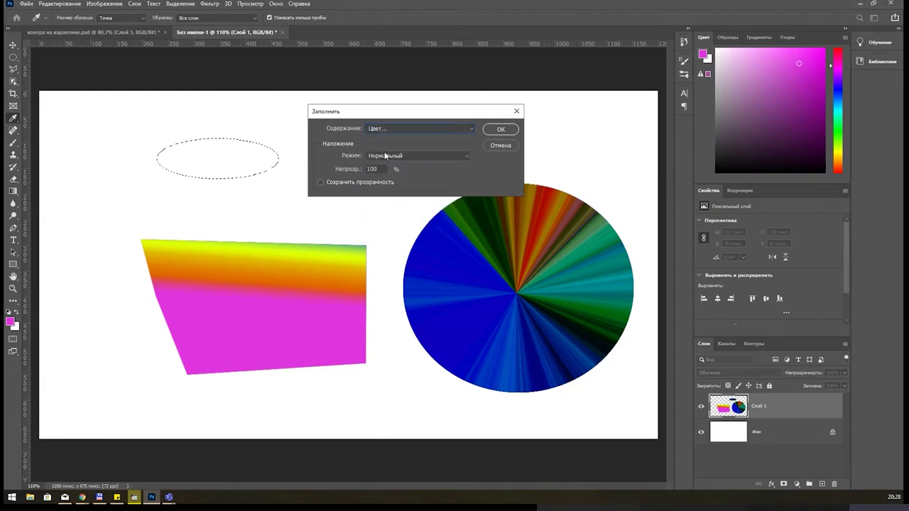
left_click(440, 195)
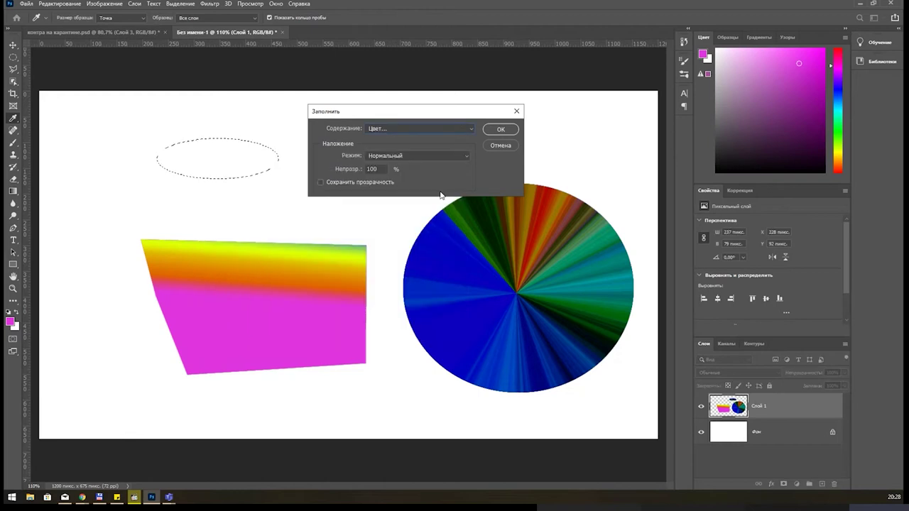
left_click(426, 129)
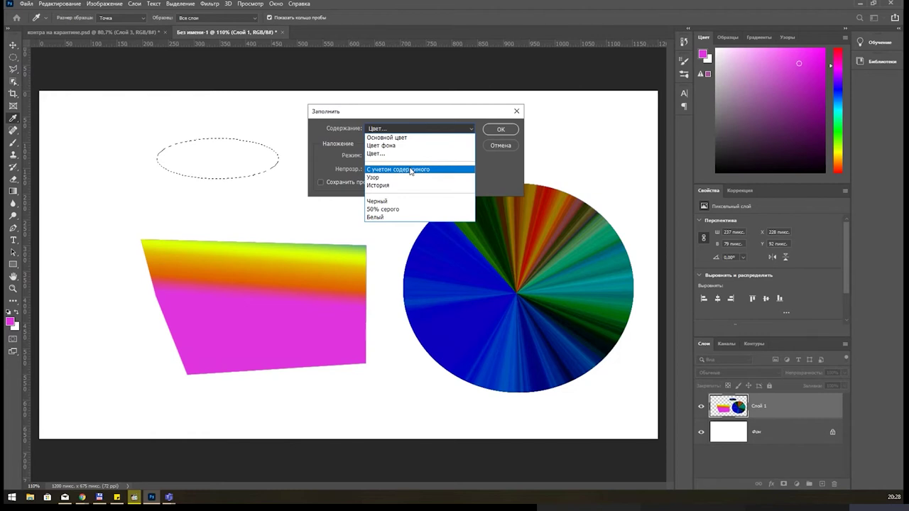
key("Escape")
left_click(496, 146)
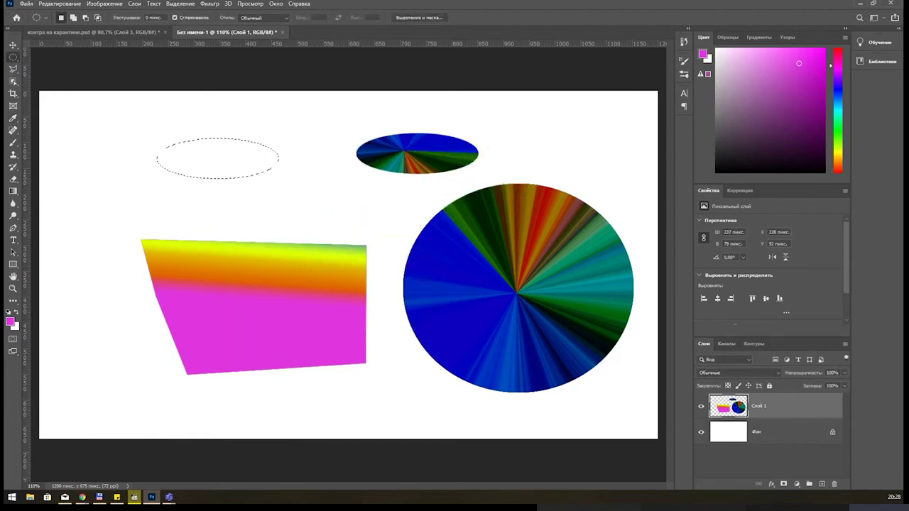
key("ctrl+d")
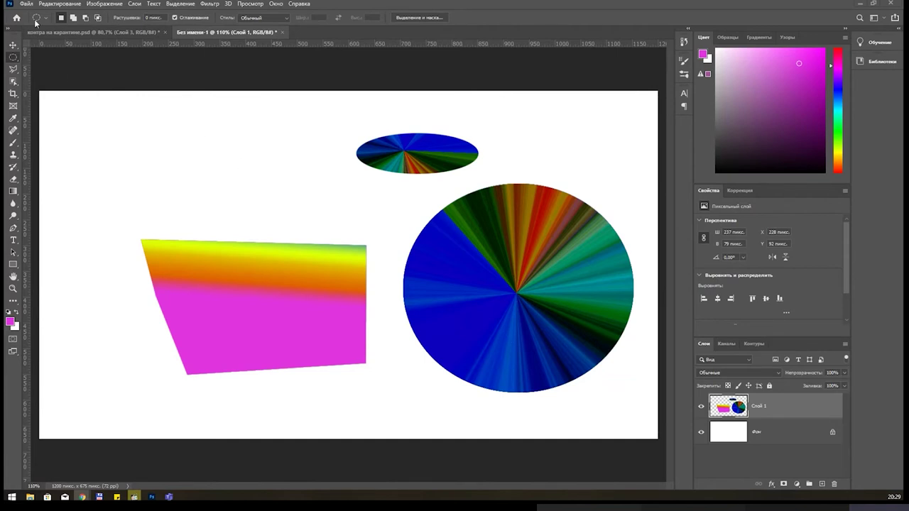
Create a new document and lasso a loose outline around the dancing girl.
left_click(27, 4)
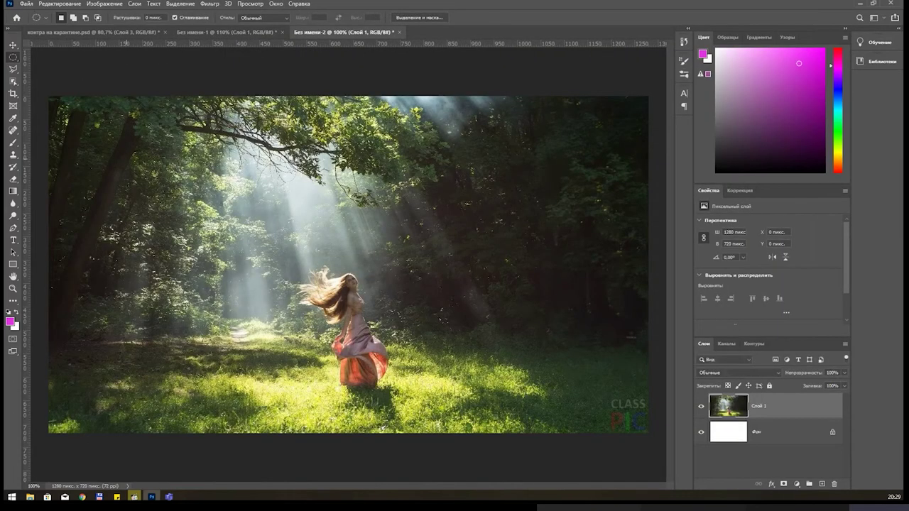
left_click(16, 71)
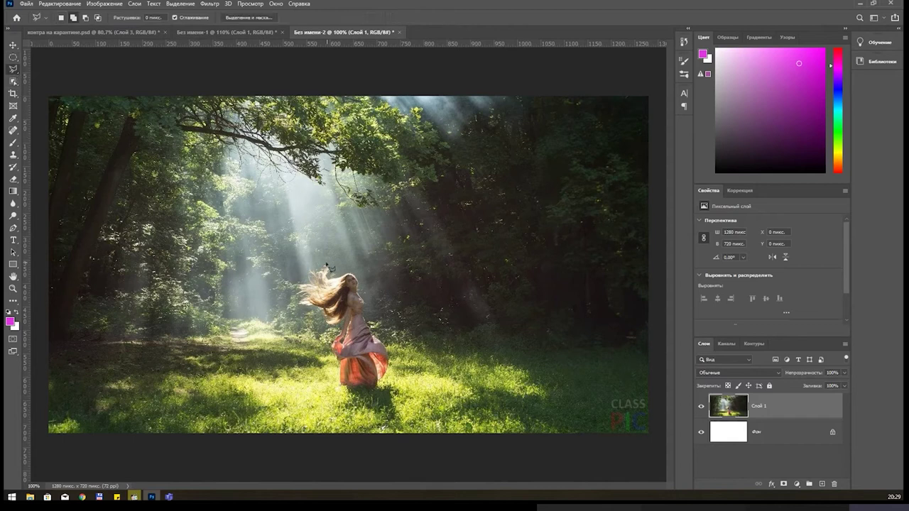
left_click_drag(301, 254, 383, 397)
left_click_drag(384, 399, 326, 245)
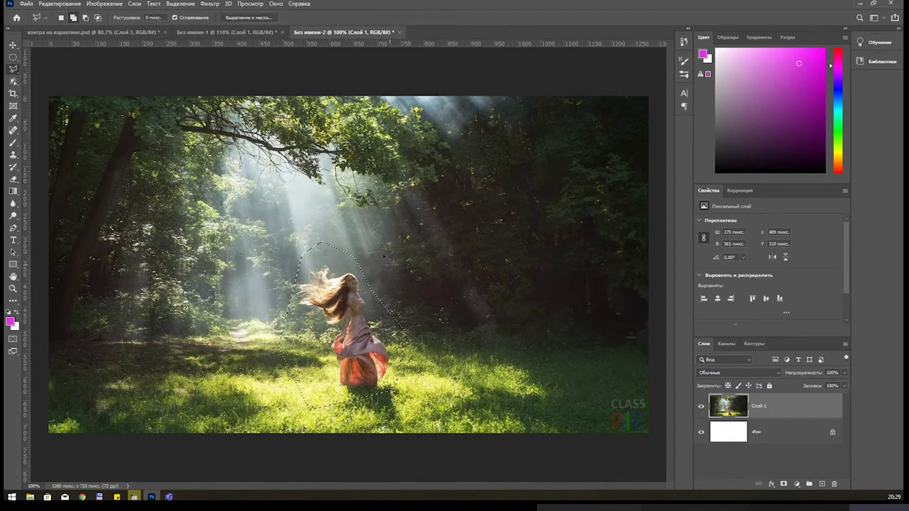
Fill the selection with Content-Aware via Edit > Fill and deselect.
left_click(60, 4)
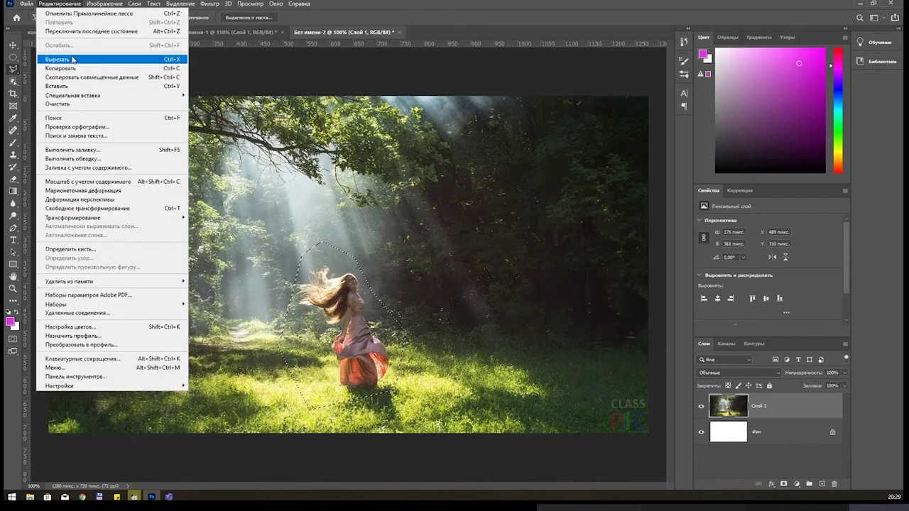
left_click(134, 149)
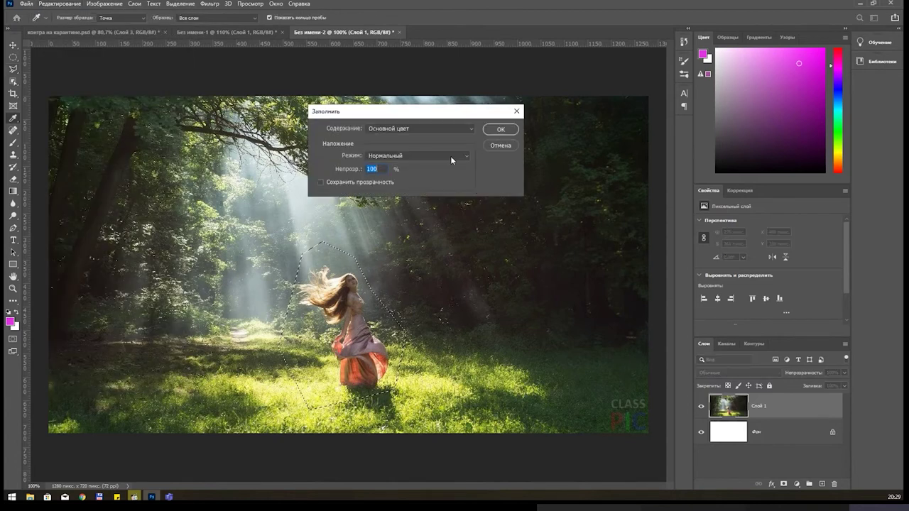
left_click(440, 129)
left_click(416, 166)
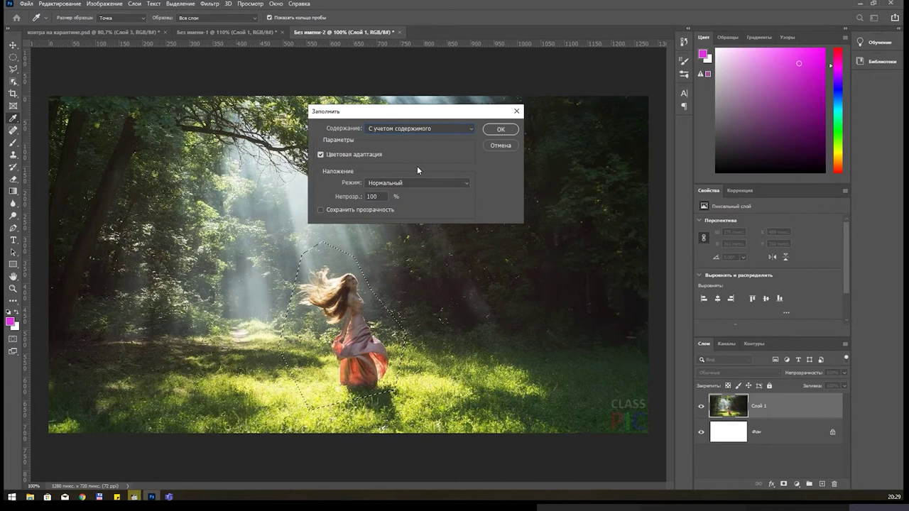
left_click(500, 129)
key("ctrl+d")
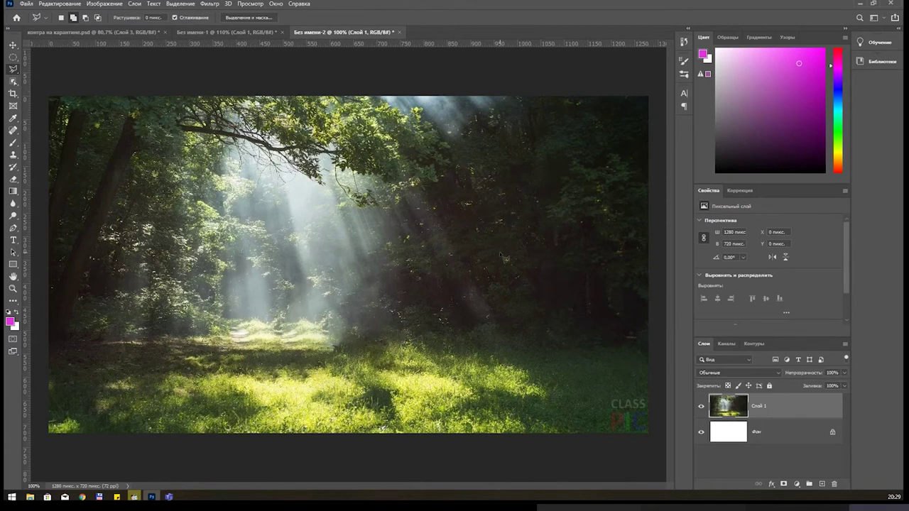
Undo the content-aware fill with Ctrl+Z, cancel the Fill dialog, and deselect.
key("ctrl+z")
key("ctrl+z")
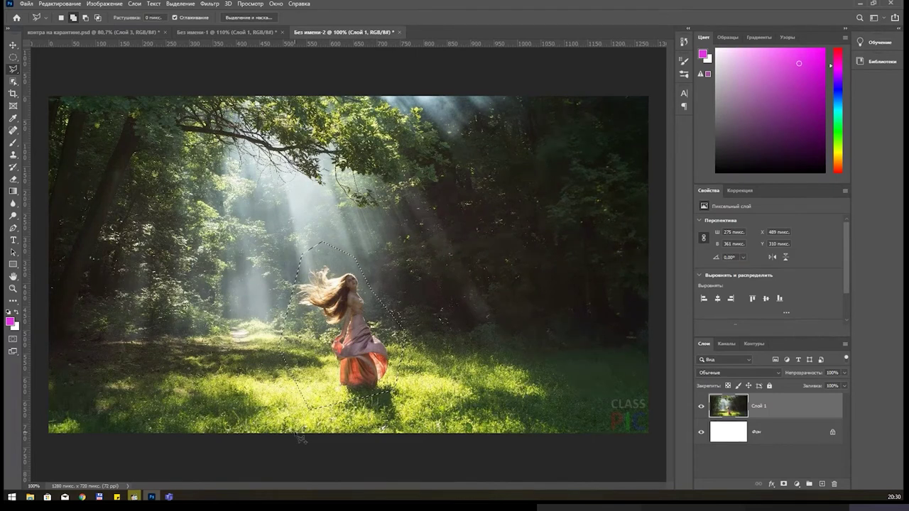
key("shift+F5")
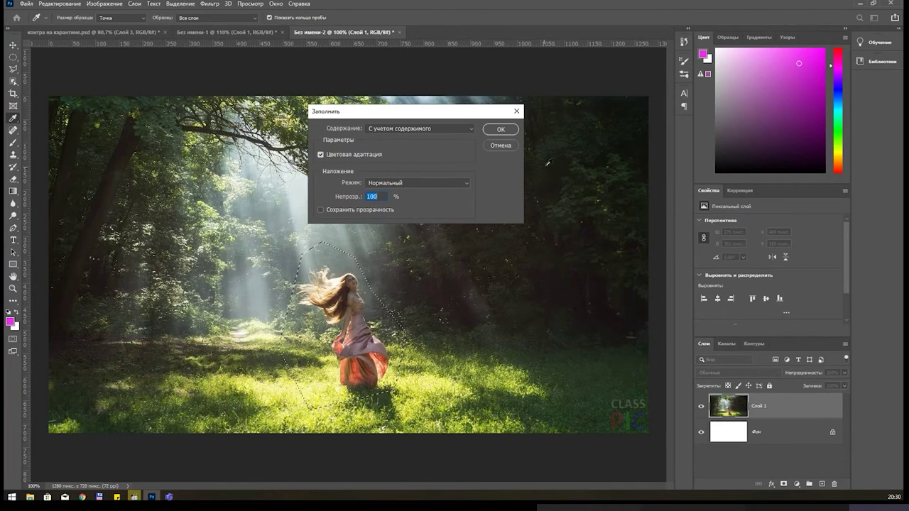
left_click(516, 111)
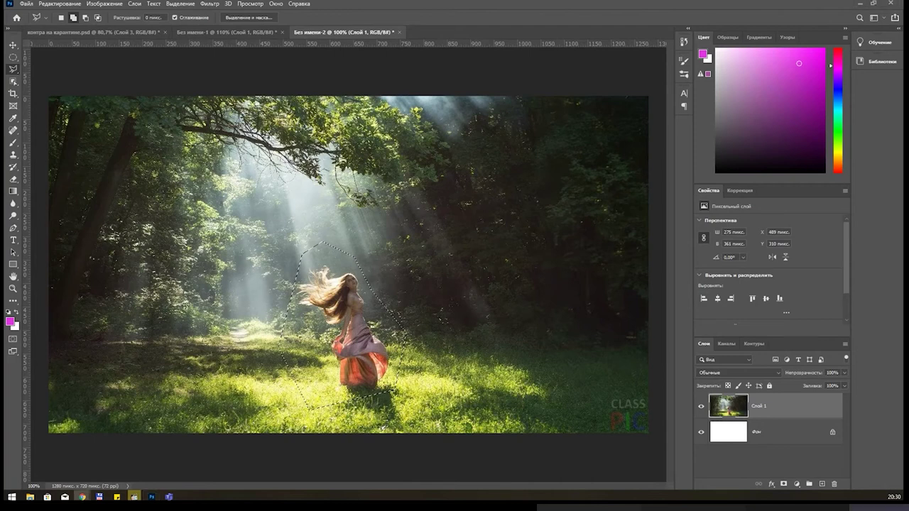
key("ctrl+d")
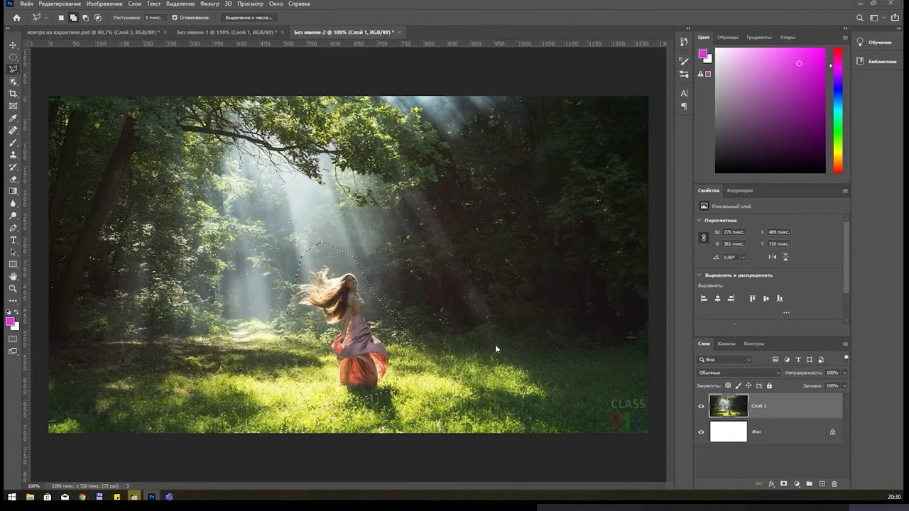
Paste the car photo as Слой 2, lasso the seated woman, and Content-Aware fill her away.
key("ctrl+v")
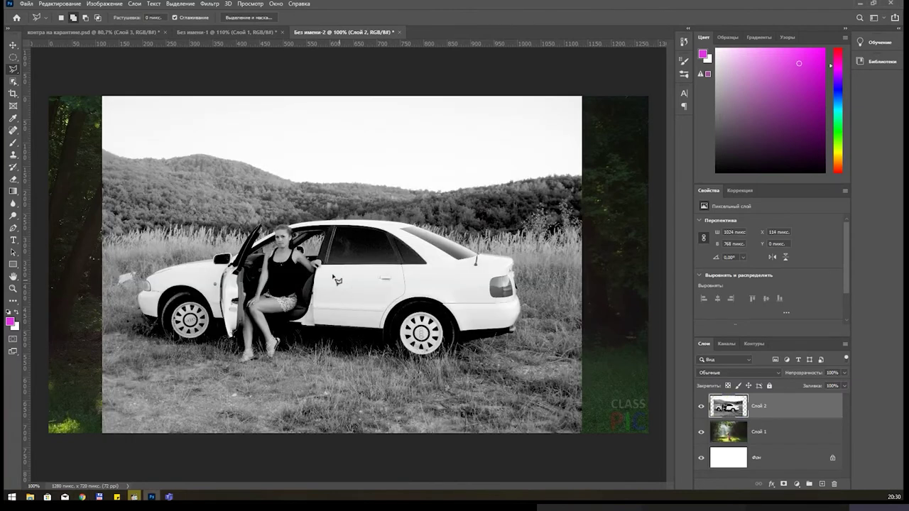
left_click_drag(278, 225, 291, 381)
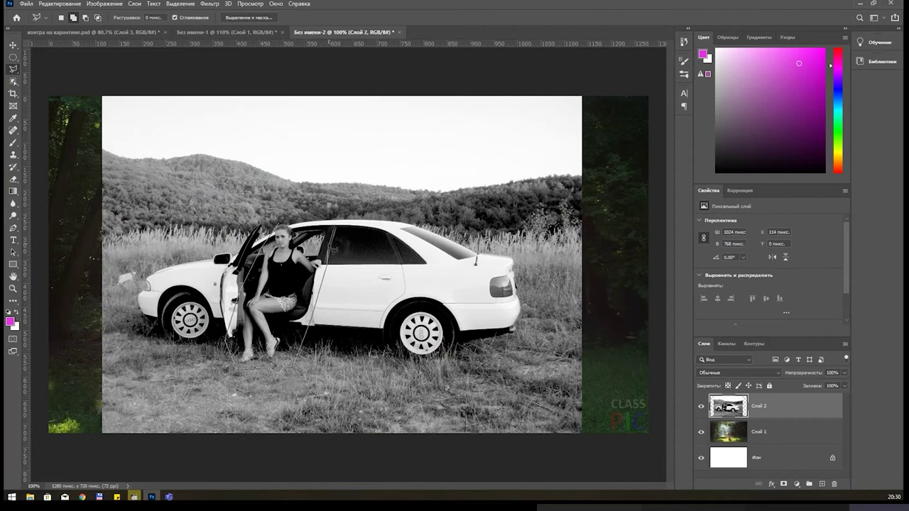
left_click_drag(291, 381, 280, 221)
key("shift+F5")
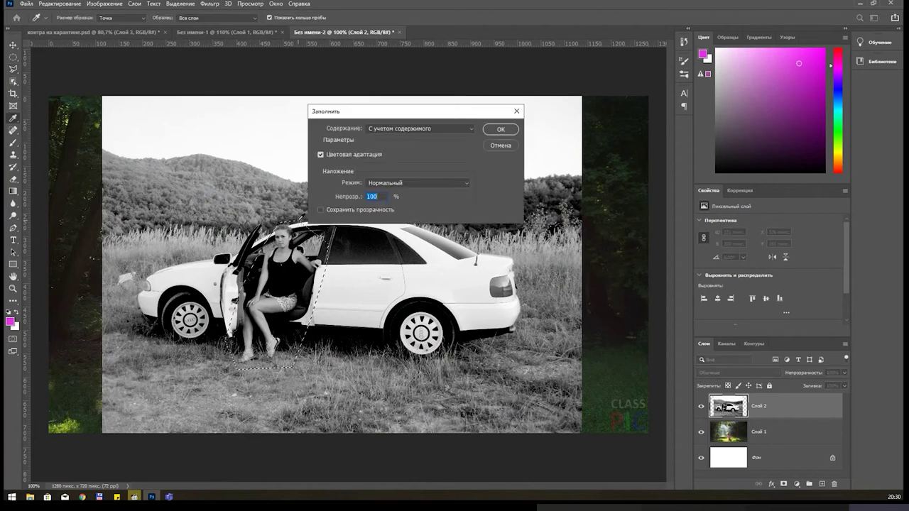
key("Return")
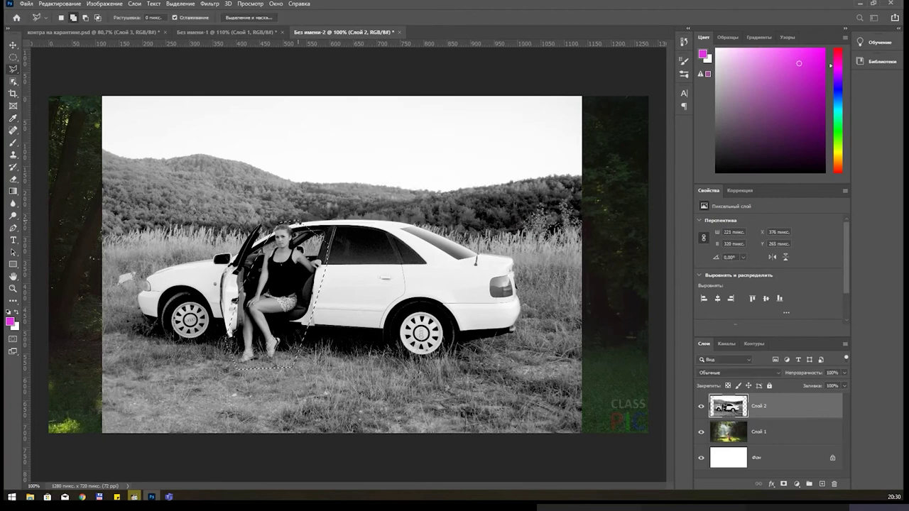
key("ctrl+d")
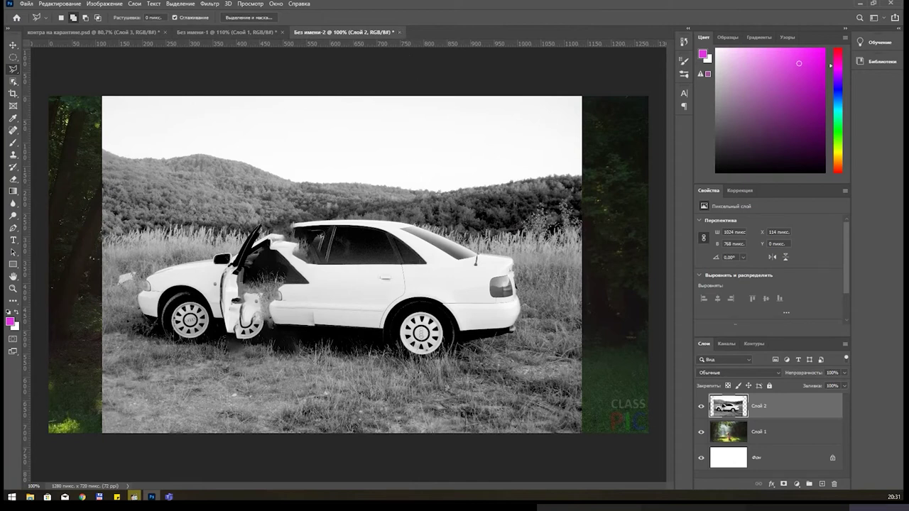
Discard the car photo, fill the elliptical selection with History content, and show the History panel.
left_click(482, 291)
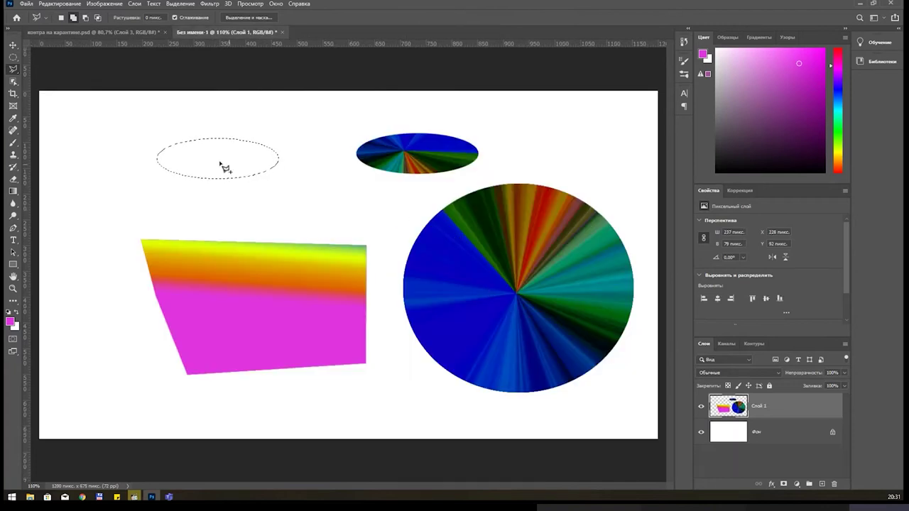
key("shift+F5")
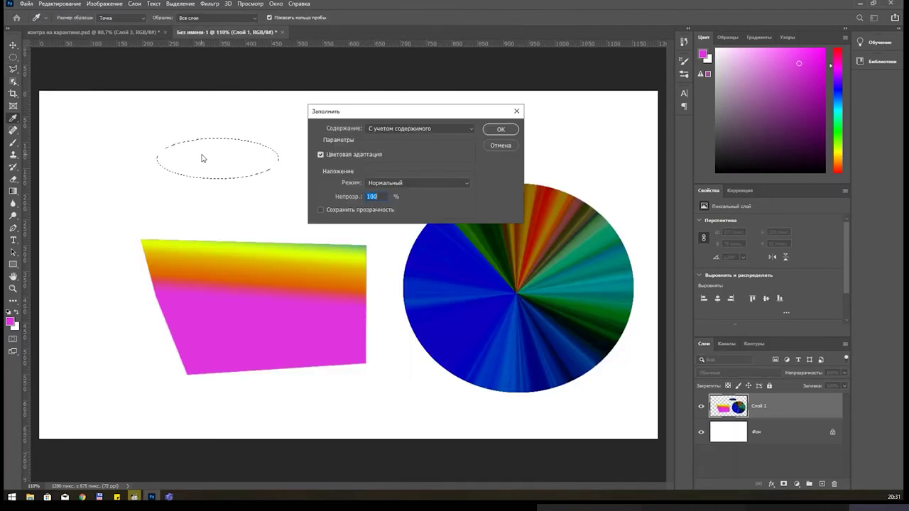
left_click(387, 129)
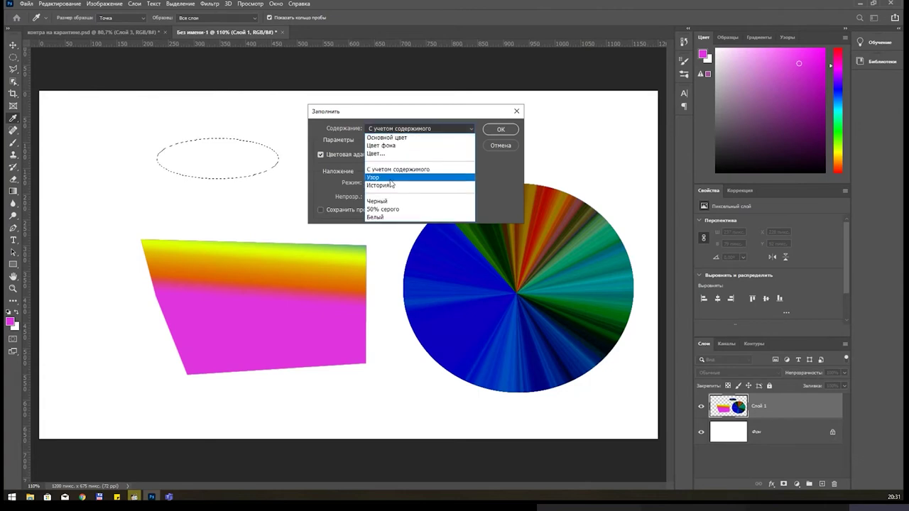
left_click(394, 184)
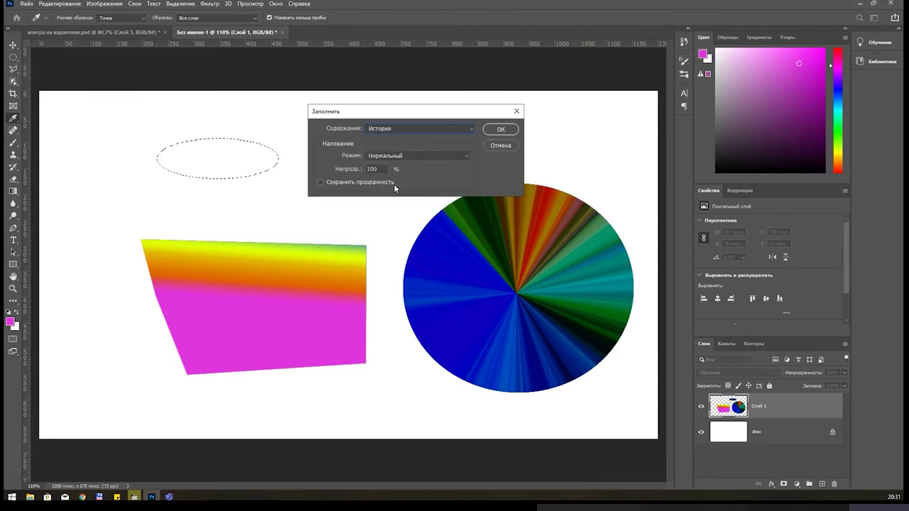
left_click(495, 132)
key("l")
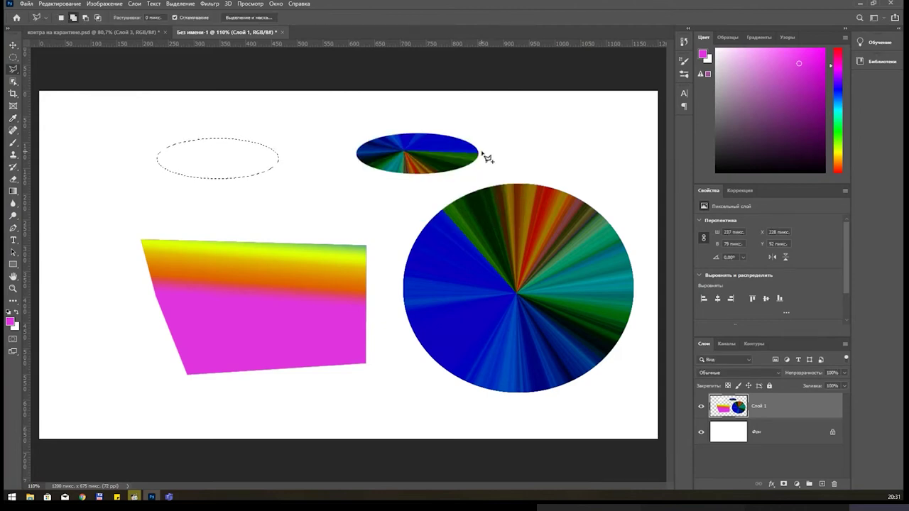
left_click(683, 41)
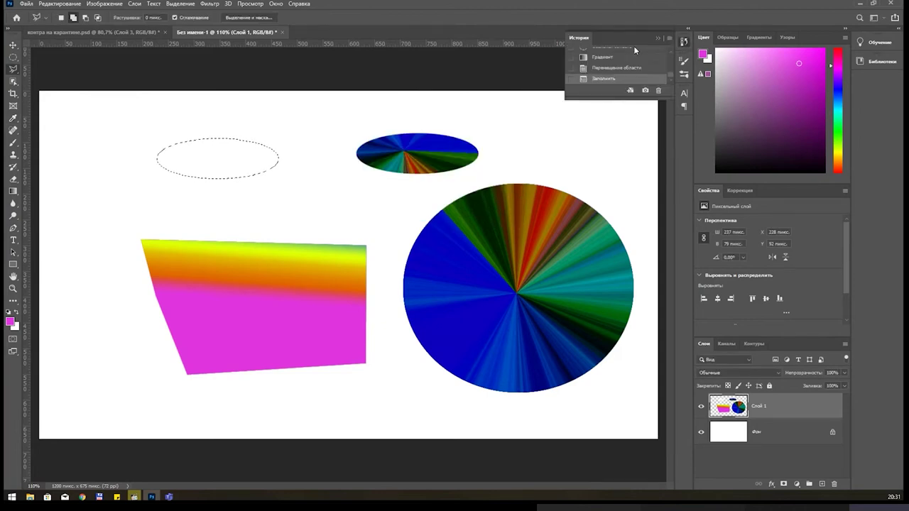
Collapse the History panel, drop the selection, and bring the Edit menu back up.
left_click(656, 36)
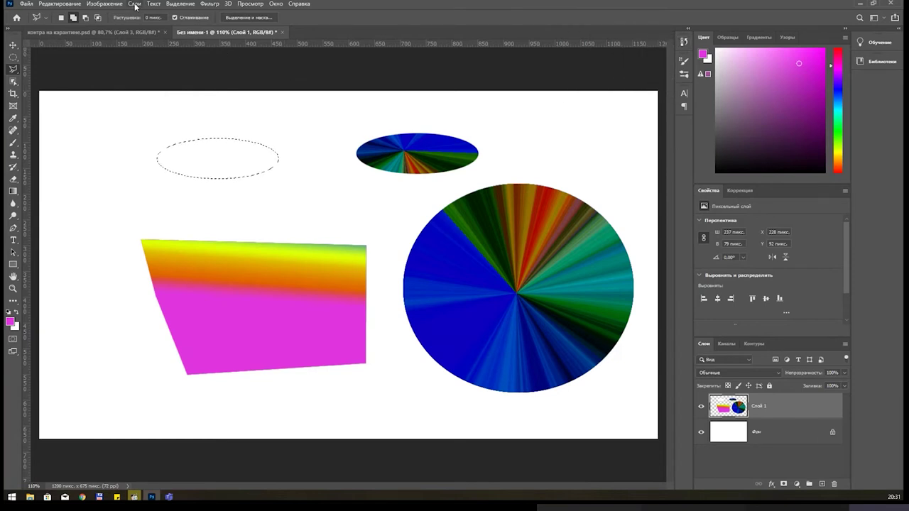
left_click(63, 4)
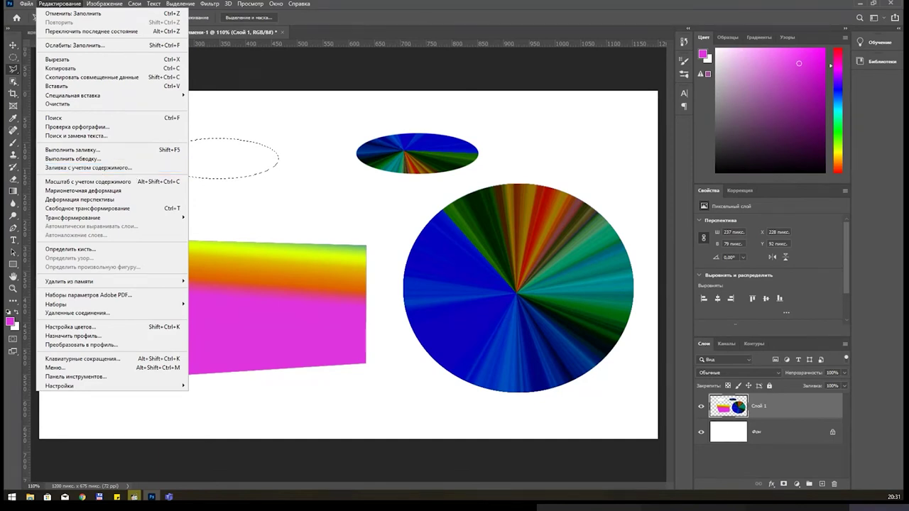
key("Escape")
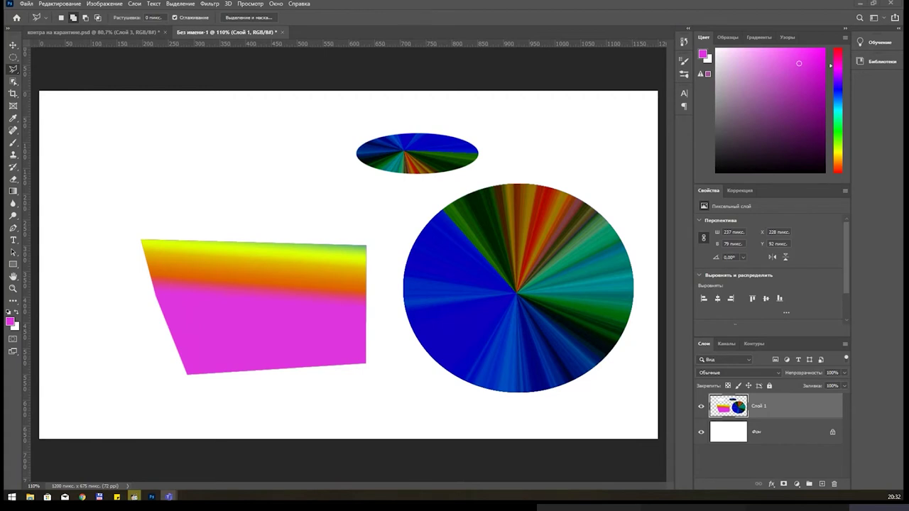
left_click(69, 4)
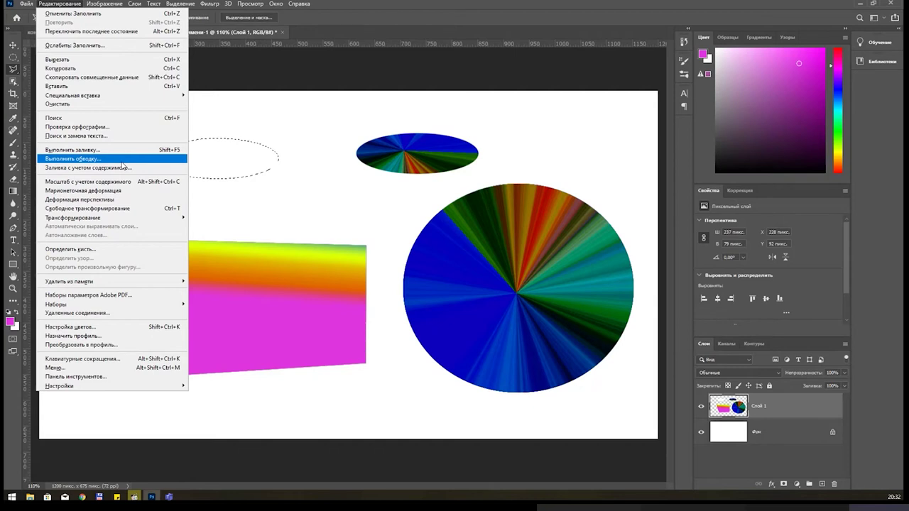
Stroke the elliptical selection with a 33 px blue stroke positioned Outside.
left_click(123, 160)
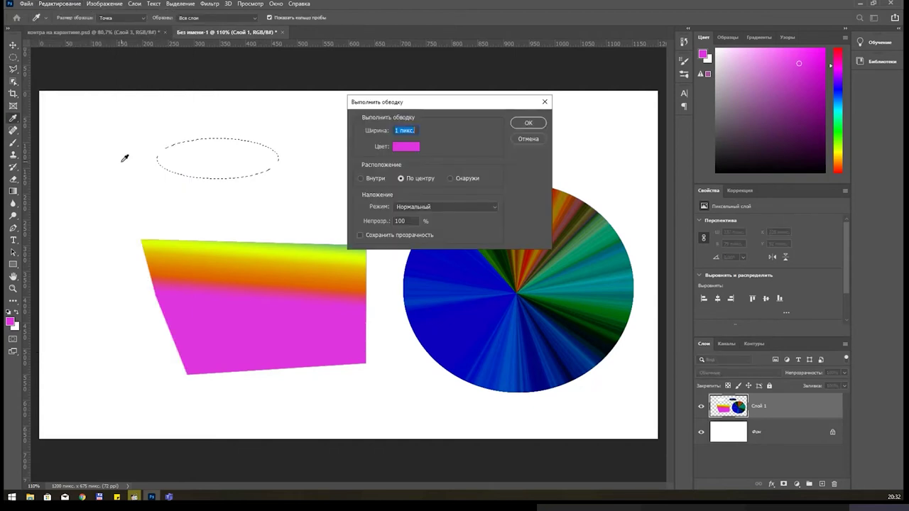
type("3")
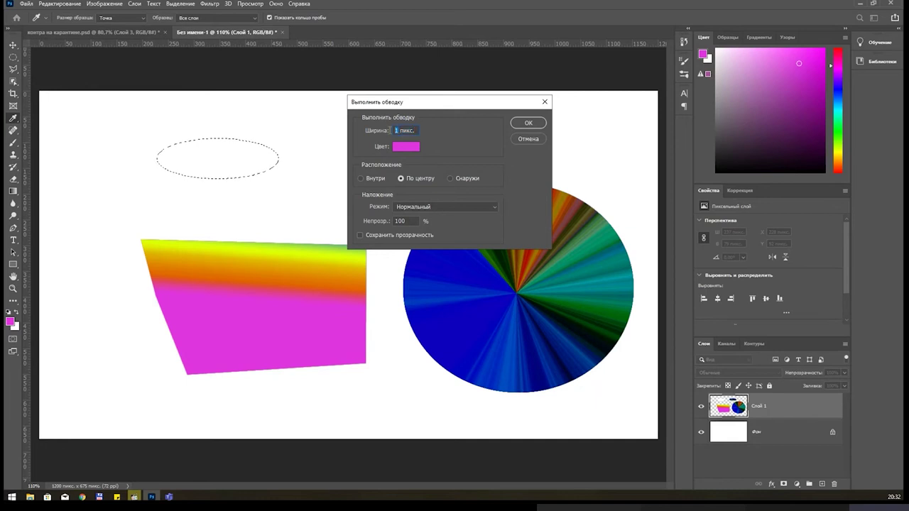
type("3")
left_click(403, 147)
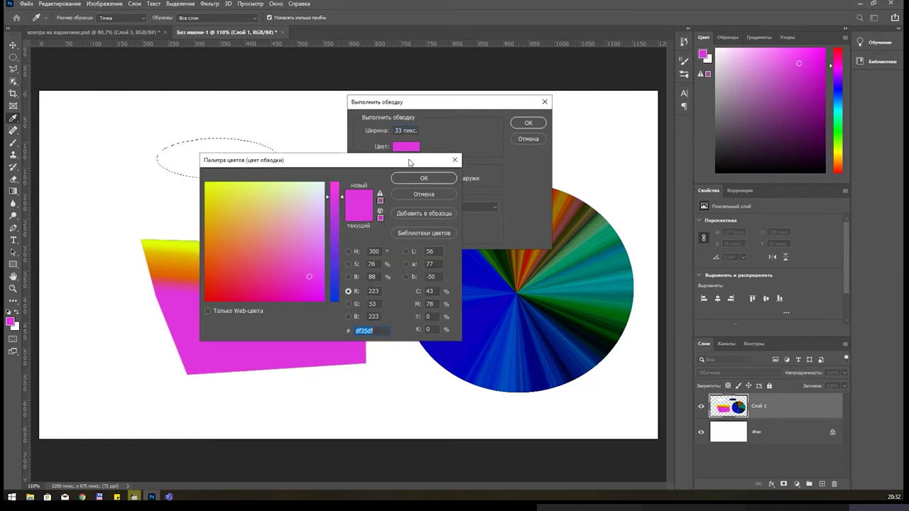
left_click(333, 267)
left_click(420, 179)
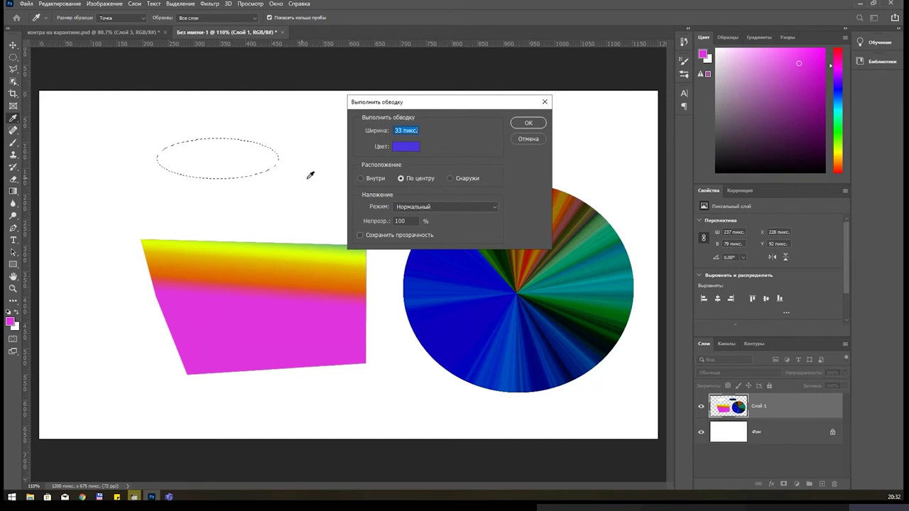
left_click(448, 178)
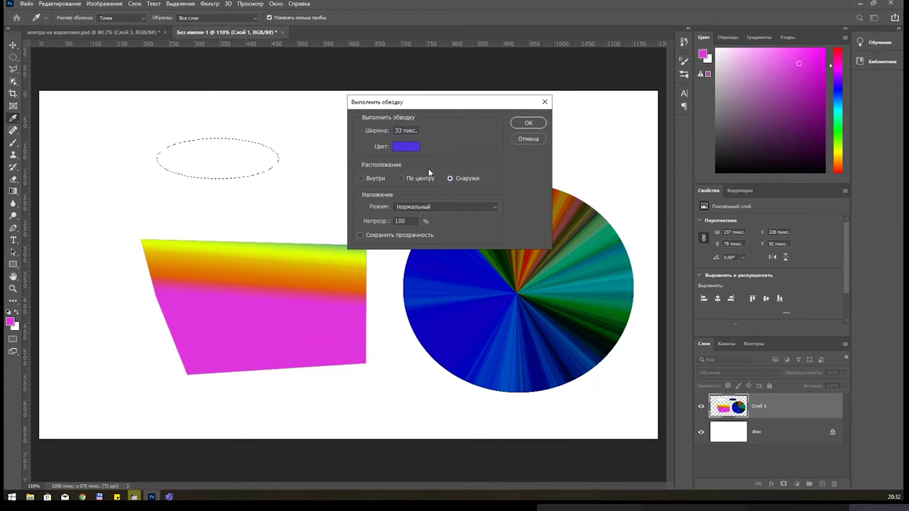
left_click(440, 204)
left_click(529, 124)
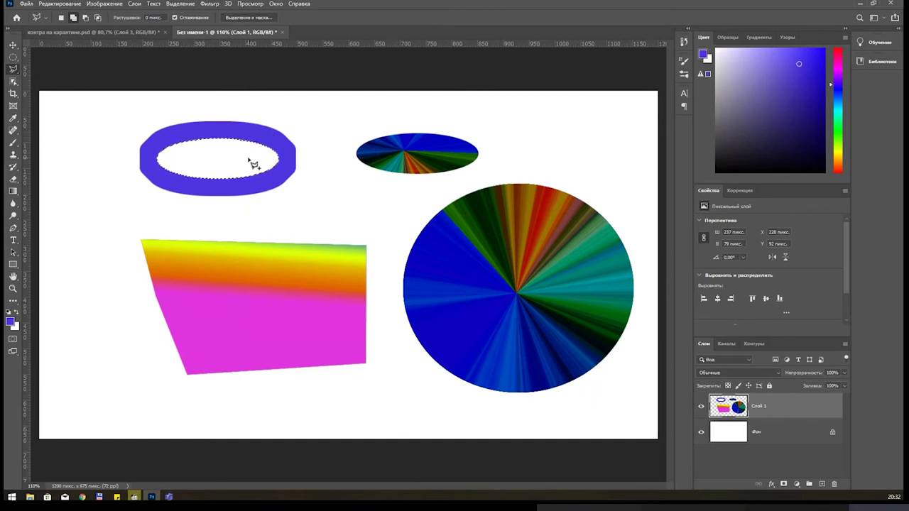
left_click(59, 4)
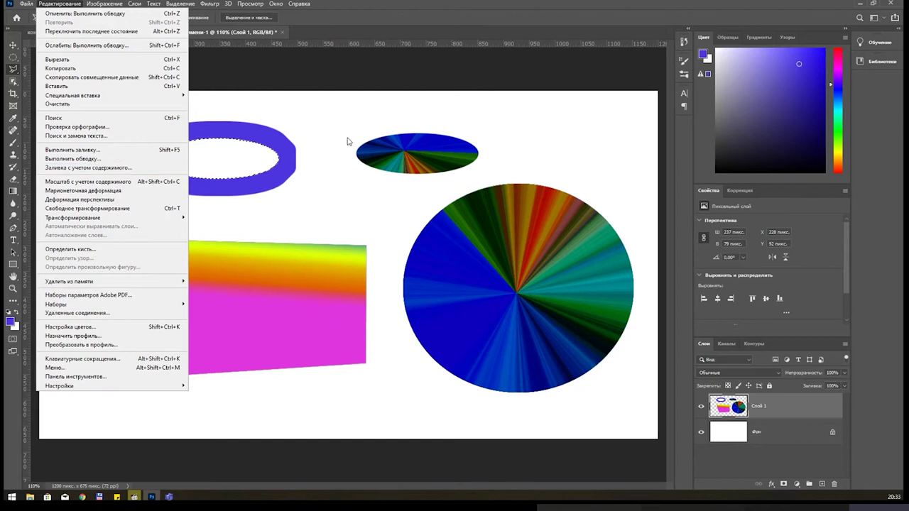
Browse the Gradient and Brush tool groups, then bring up the Stamp tool variants.
left_click(321, 129)
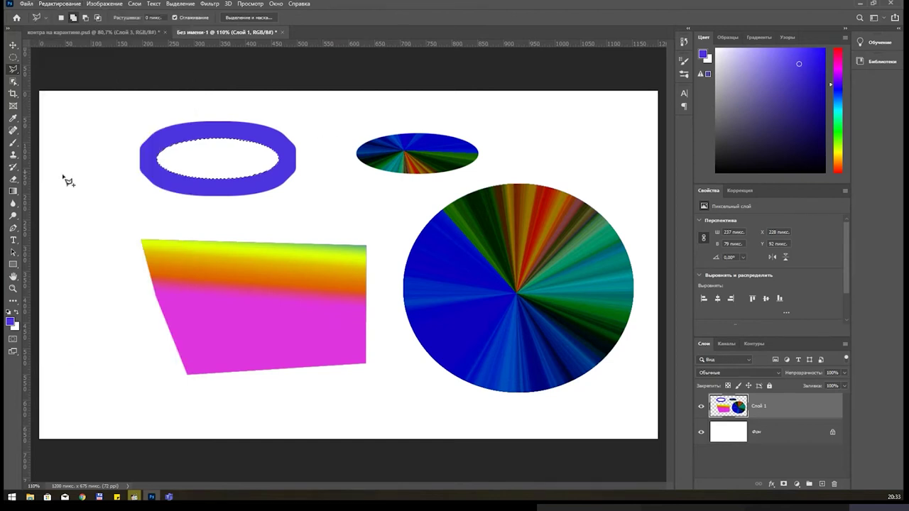
left_click(15, 192)
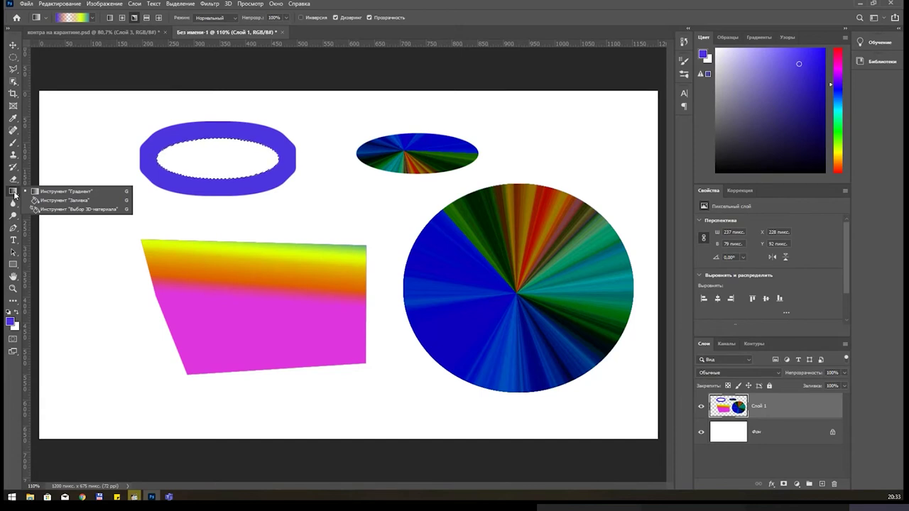
left_click(14, 193)
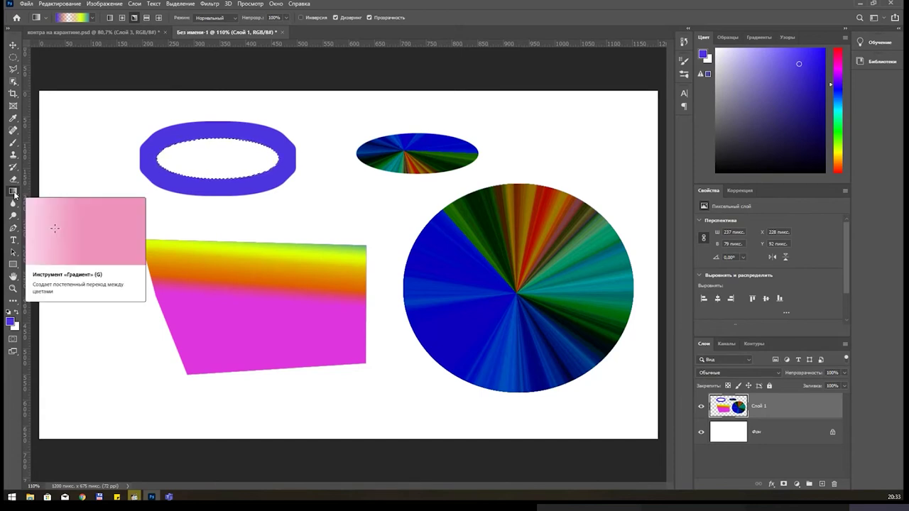
left_click(17, 145)
right_click(19, 147)
left_click(13, 154)
right_click(13, 154)
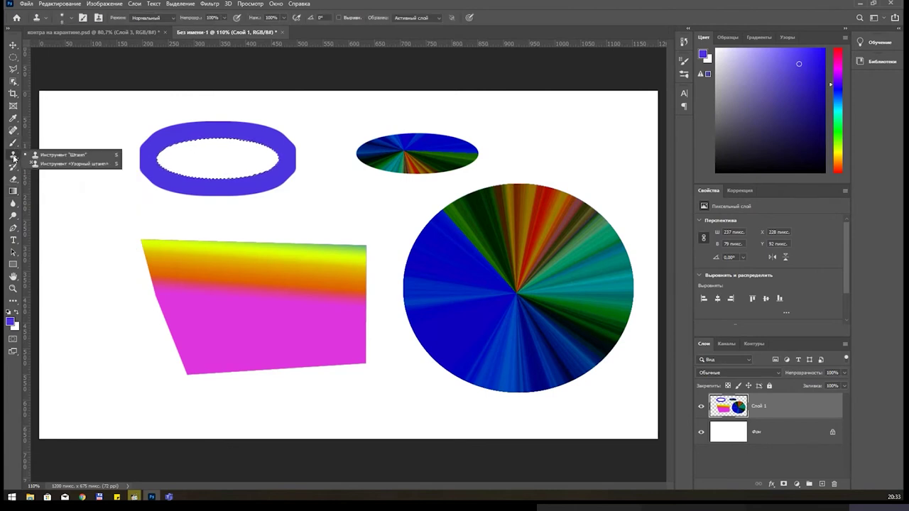
Select the Pattern Stamp tool, deselect, and set the brush size to 50 px.
left_click(49, 165)
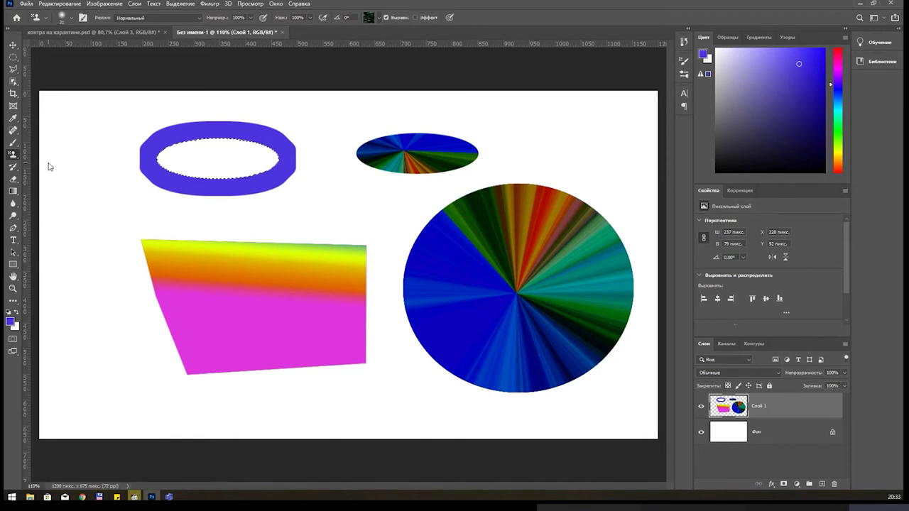
key("ctrl+d")
right_click(112, 178)
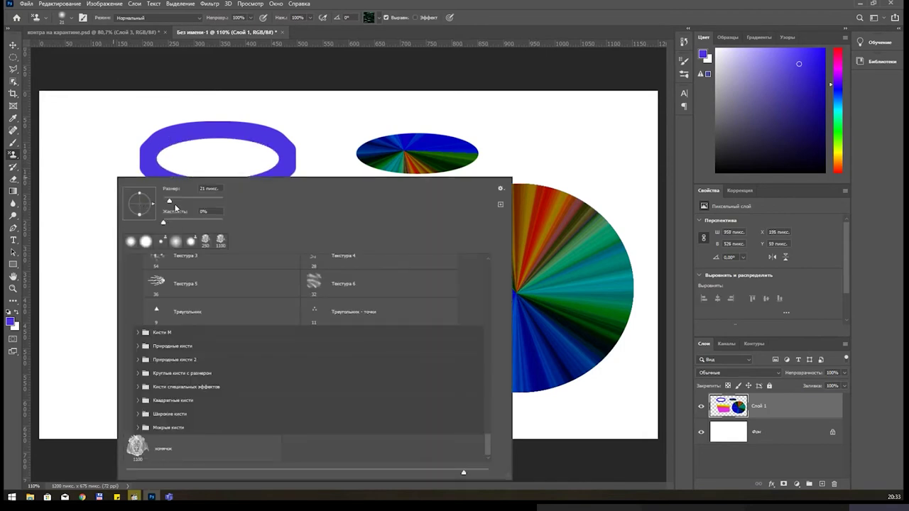
left_click_drag(177, 204, 179, 204)
Paint a 90 px reddish brick-pattern band across the top of the canvas.
left_click(380, 18)
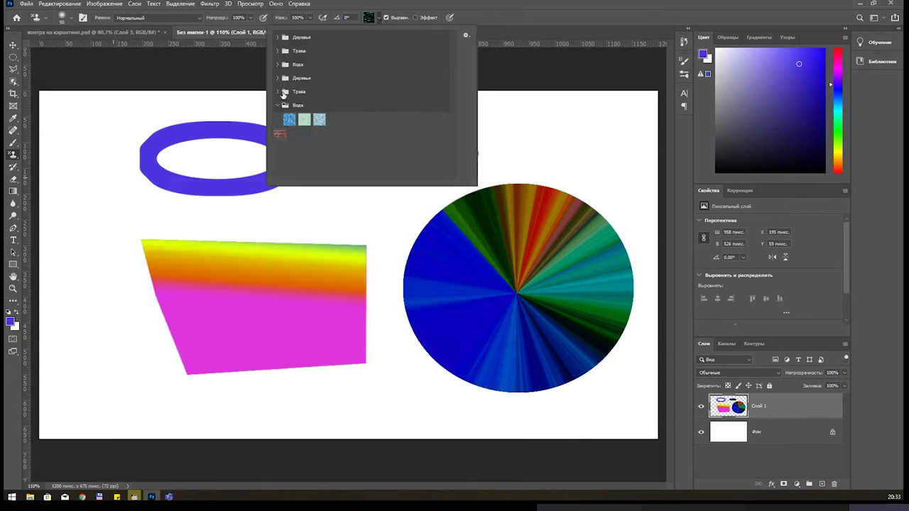
left_click(280, 92)
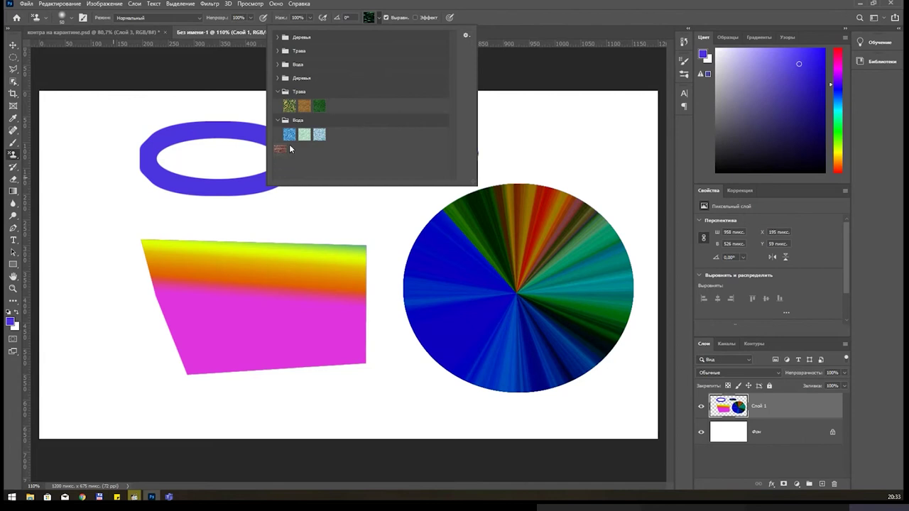
left_click(281, 150)
left_click(431, 74)
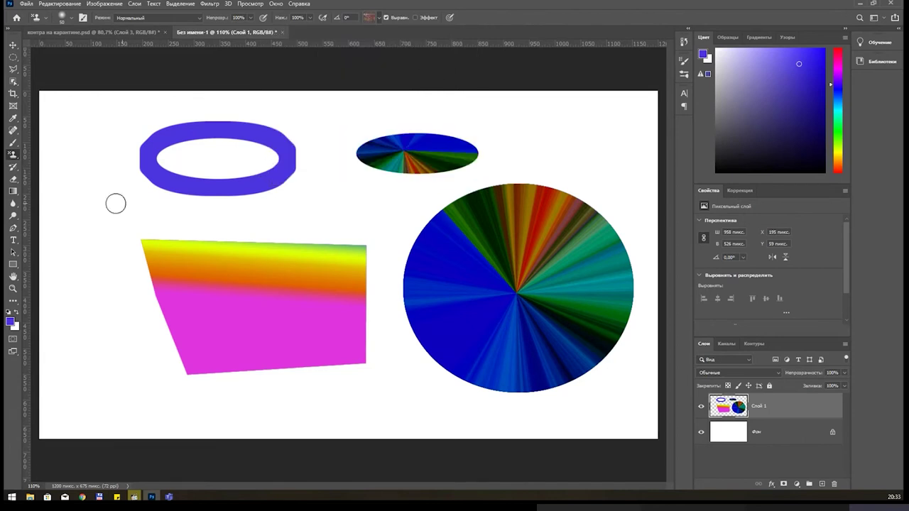
key("]")
key("]")
key("]")
mouse_move(95, 163)
left_mouse_down()
mouse_move(126, 190)
mouse_move(639, 153)
left_mouse_up()
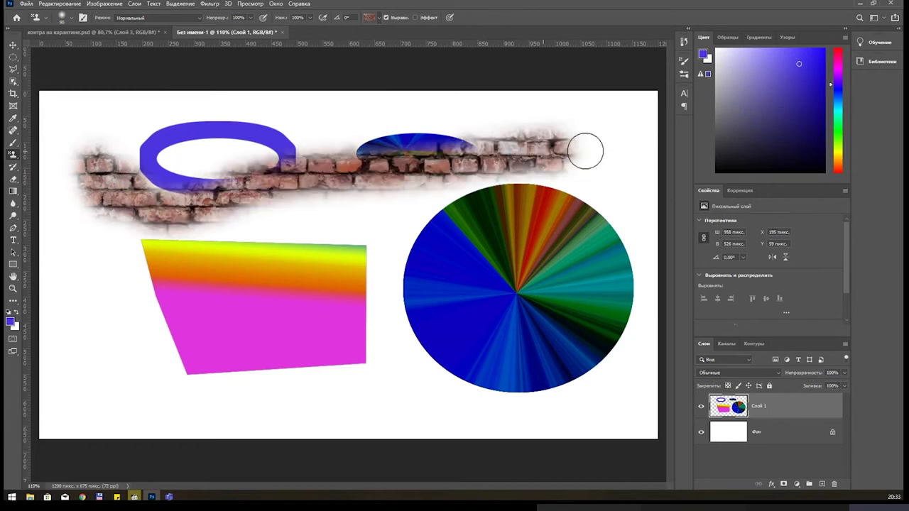
Paint two wavy green grass-pattern strokes across the shapes below.
left_click(380, 21)
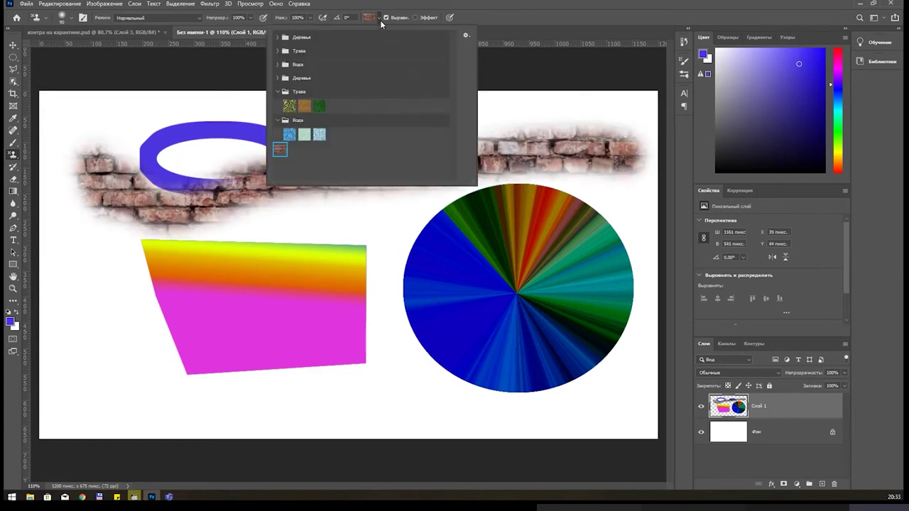
left_click(323, 107)
mouse_move(91, 240)
left_mouse_down()
mouse_move(514, 253)
mouse_move(628, 242)
left_mouse_up()
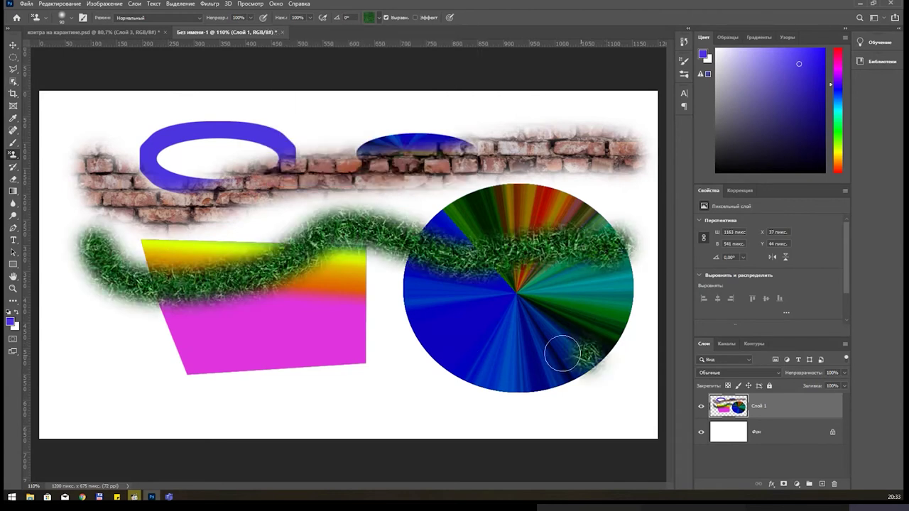
mouse_move(607, 339)
left_mouse_down()
mouse_move(195, 381)
mouse_move(117, 369)
left_mouse_up()
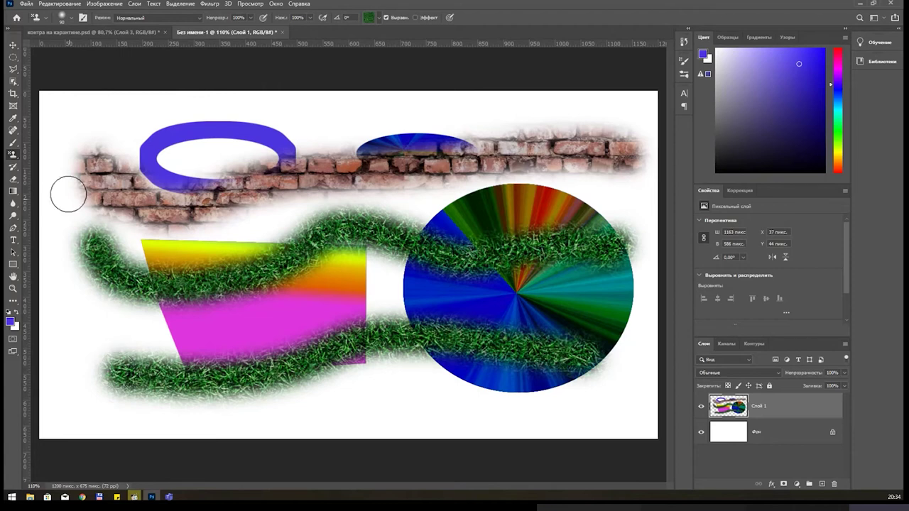
Switch to the standard Eraser and erase a gap through the blue ring and brick band.
right_click(15, 158)
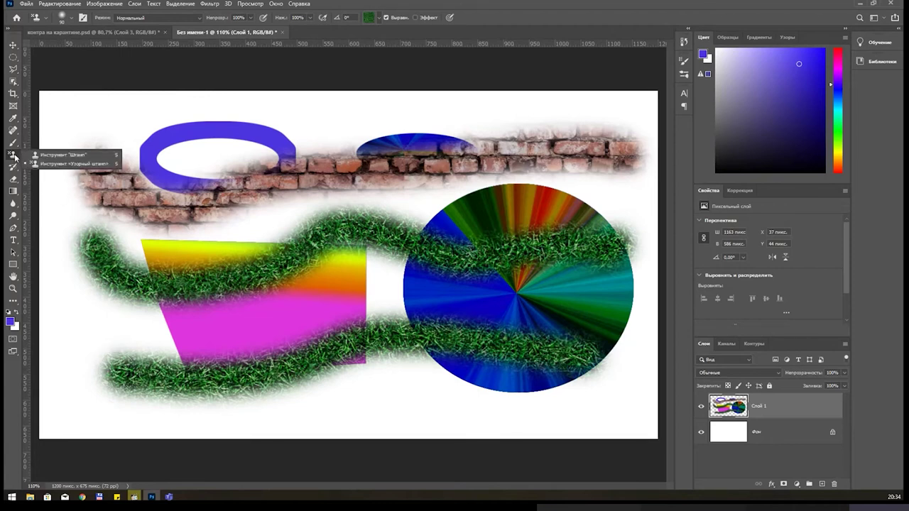
left_click(15, 158)
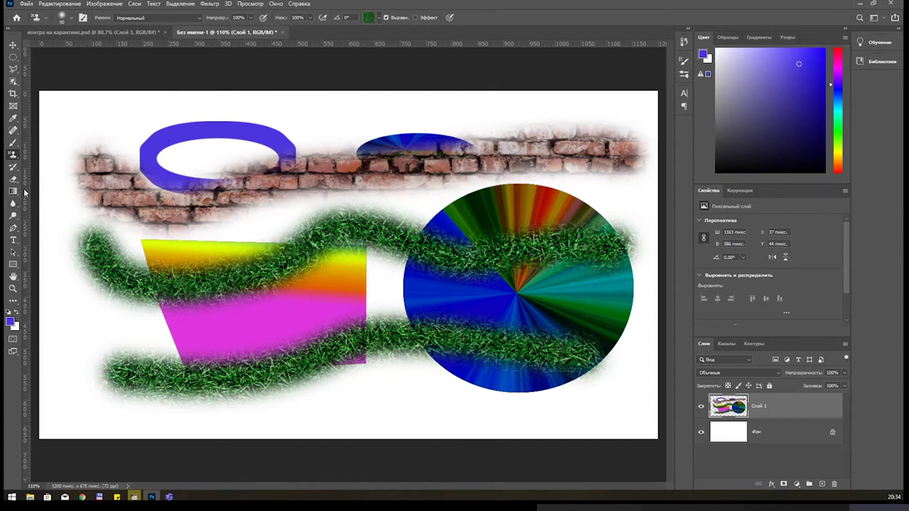
left_click(15, 182)
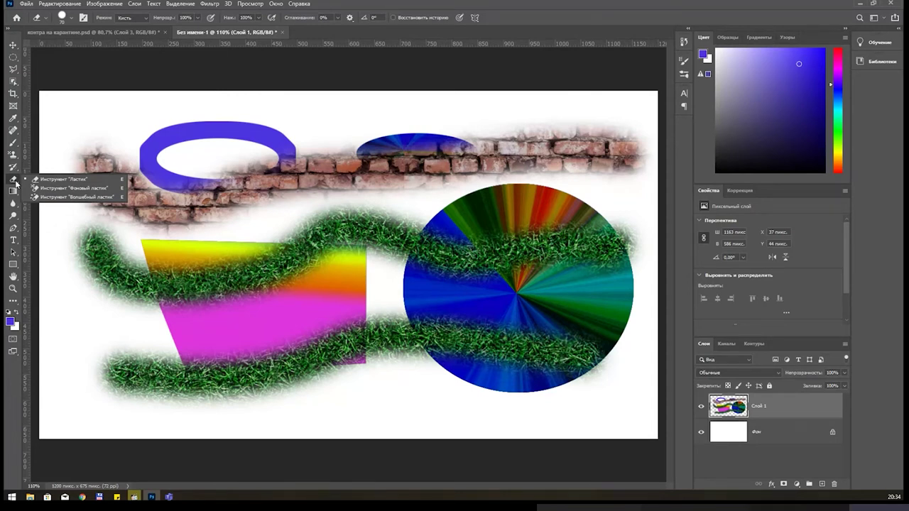
left_click(51, 180)
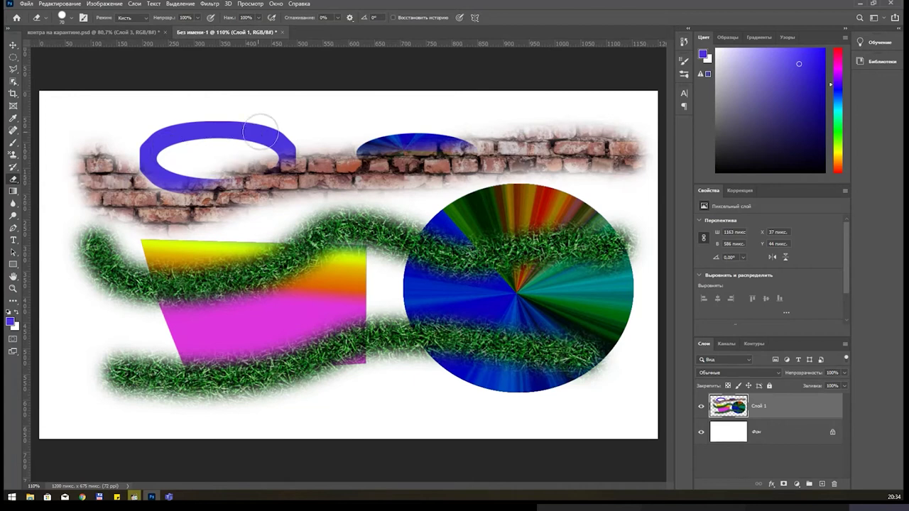
mouse_move(261, 121)
left_mouse_down()
mouse_move(394, 151)
mouse_move(405, 137)
mouse_move(419, 142)
left_mouse_up()
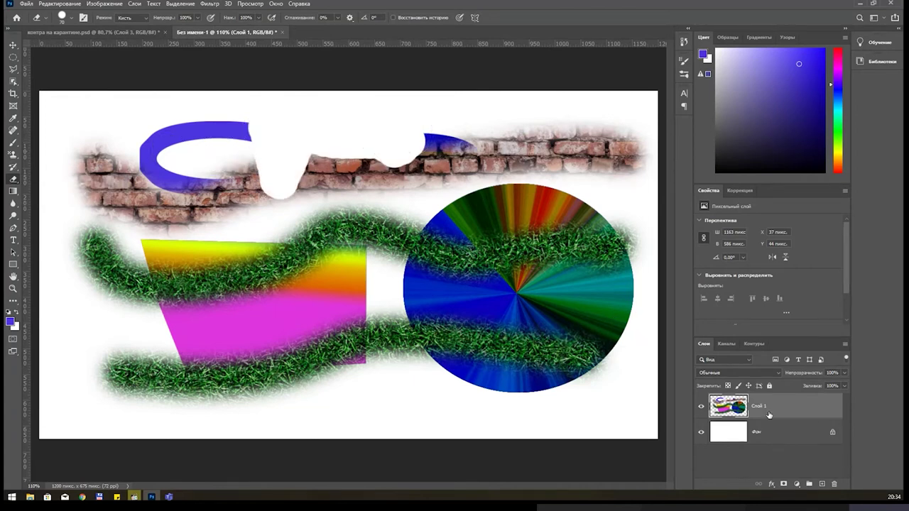
left_click(123, 32)
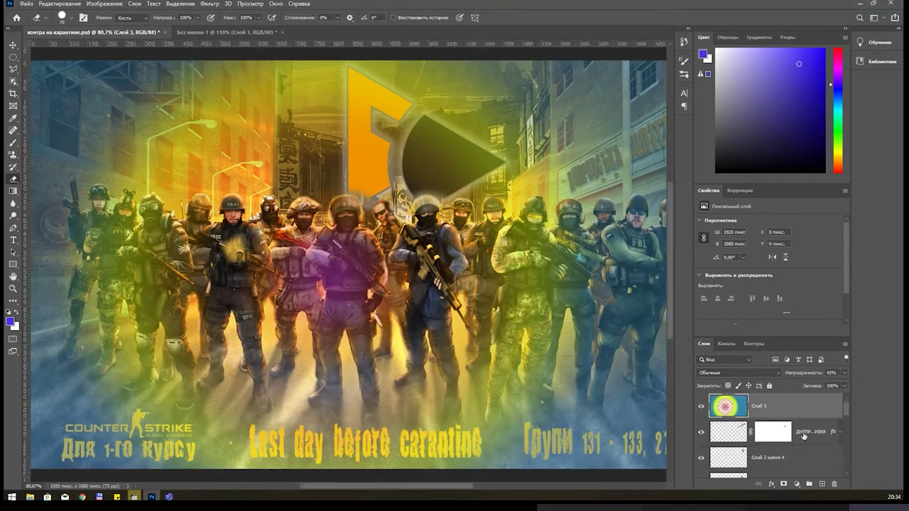
scroll(798, 421, "down", 5)
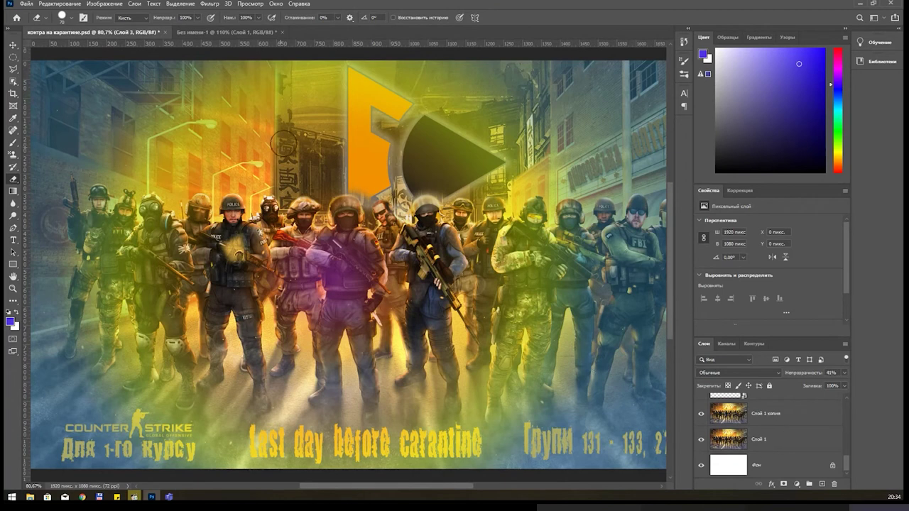
left_click(231, 35)
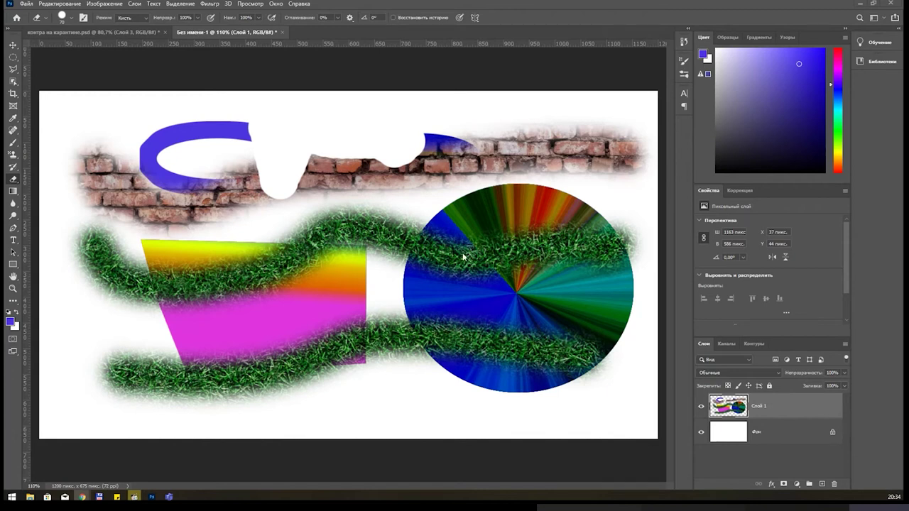
Create a clipboard-sized document with the pasted photo, then close it without saving.
left_click(23, 3)
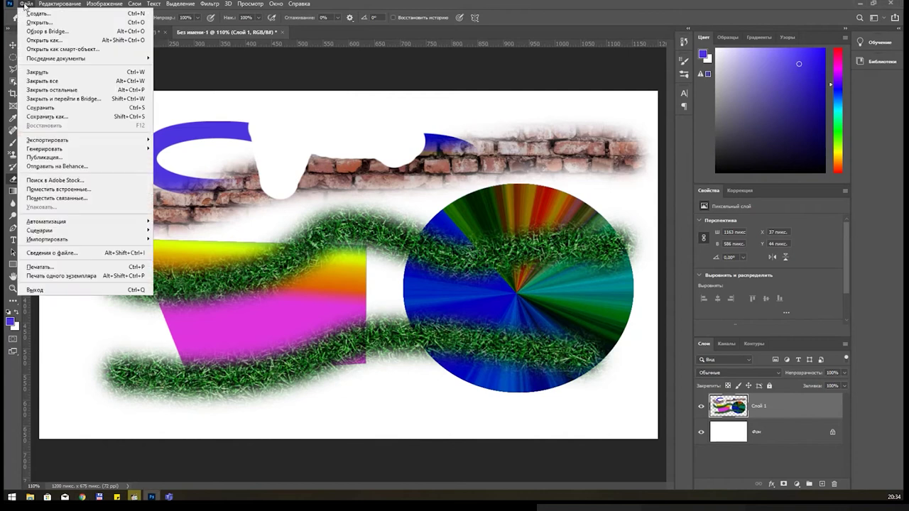
left_click(37, 15)
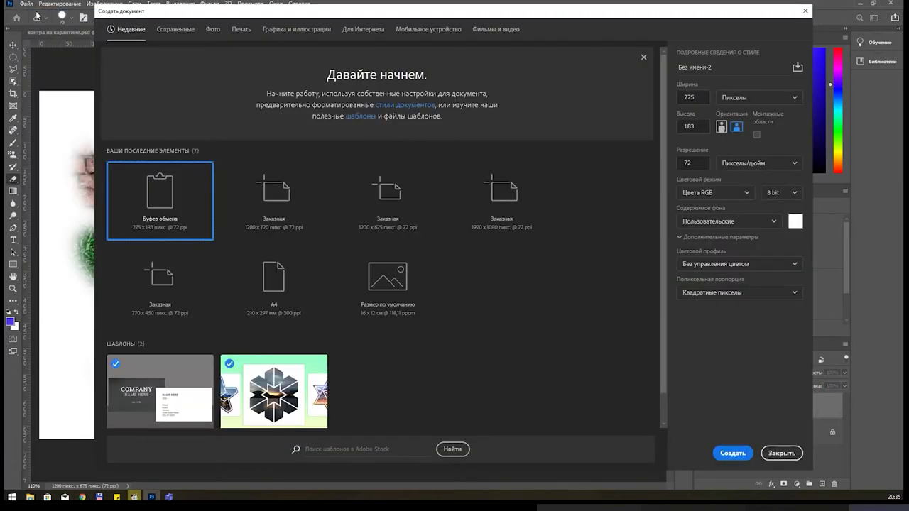
key("Return")
key("ctrl+v")
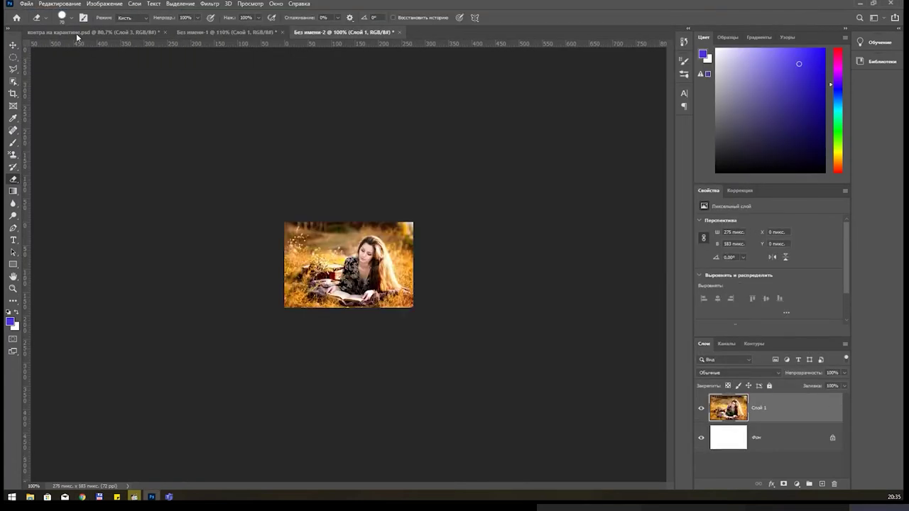
scroll(392, 263, "up", 1)
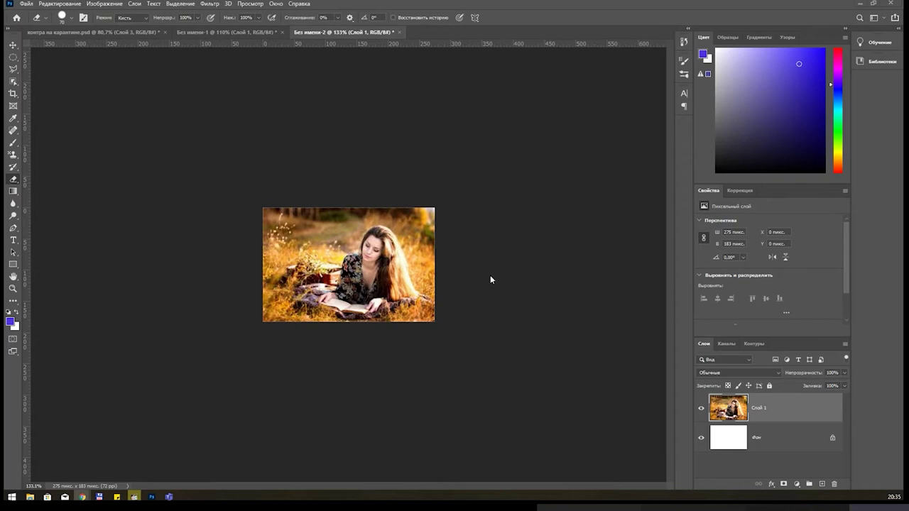
key("ctrl+w")
key("Escape")
key("ctrl+w")
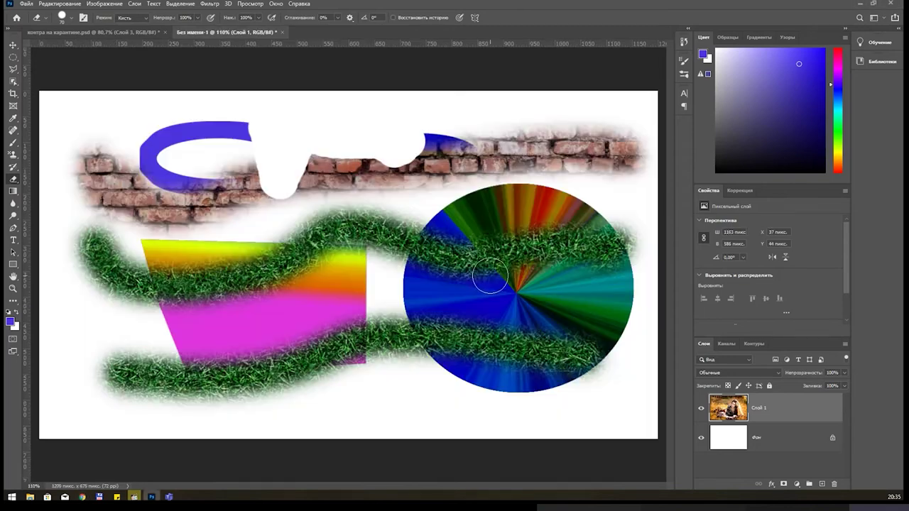
Create a 1200×800 document, paste the reading-woman photo, and merge it with the background.
key("ctrl+n")
key("Escape")
key("ctrl+n")
key("Return")
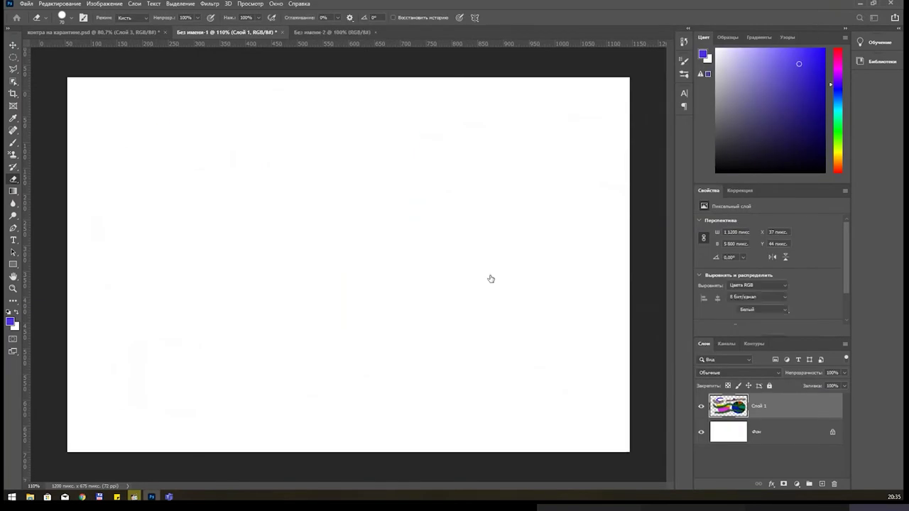
key("ctrl+v")
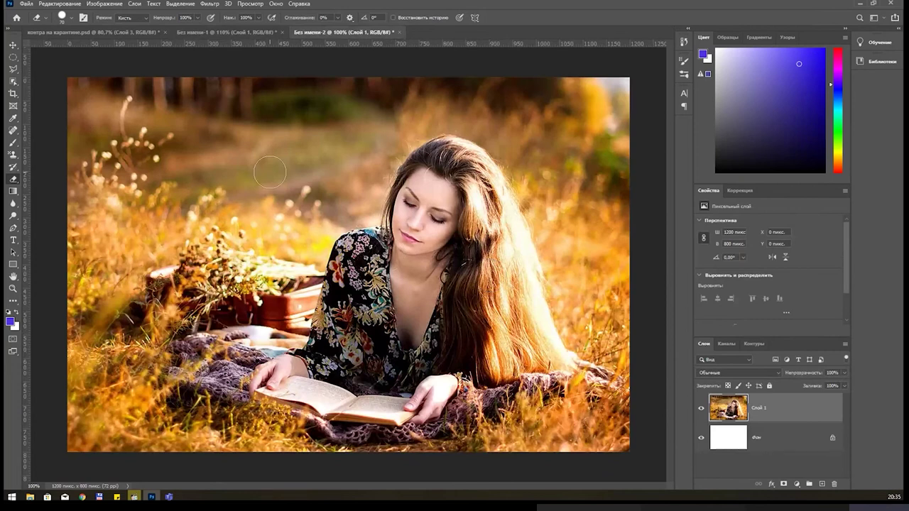
left_click(790, 448, "shift")
key("ctrl+e")
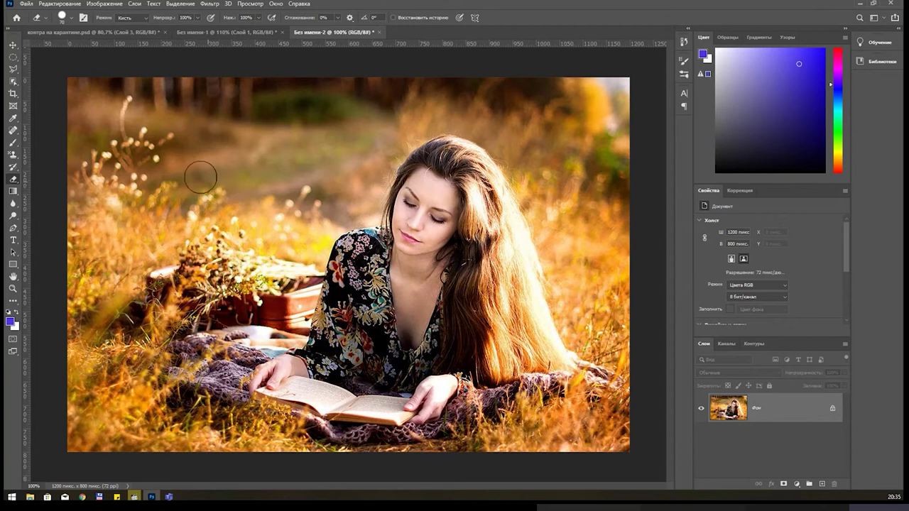
Set the background colour to pink and add an empty layer above the photo.
left_click(16, 328)
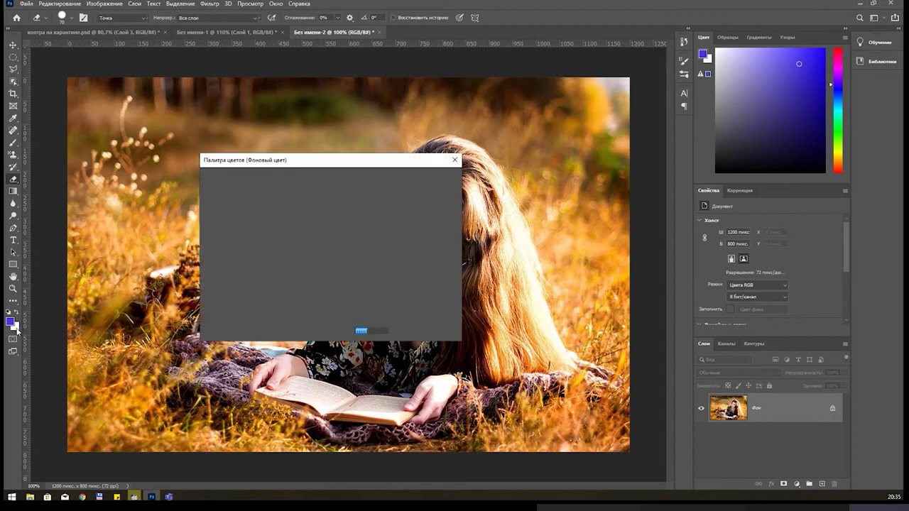
left_click(314, 217)
left_click(434, 178)
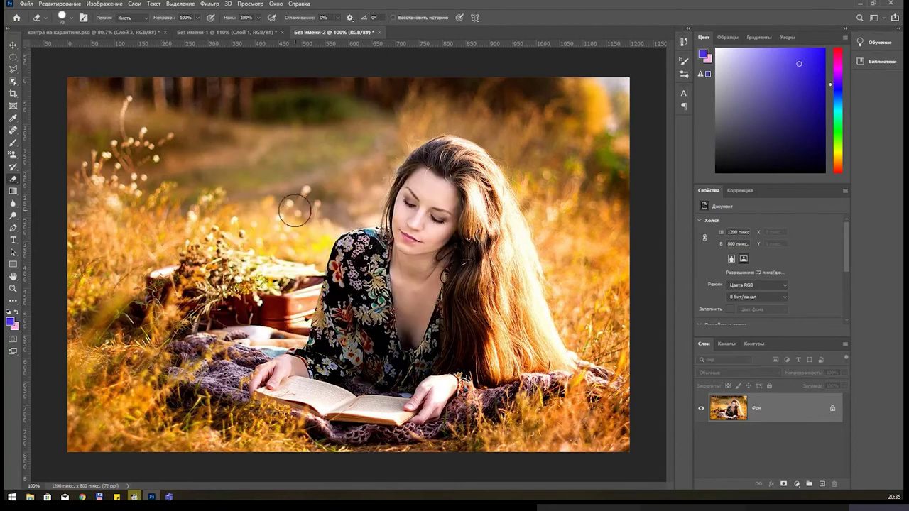
right_click(16, 183)
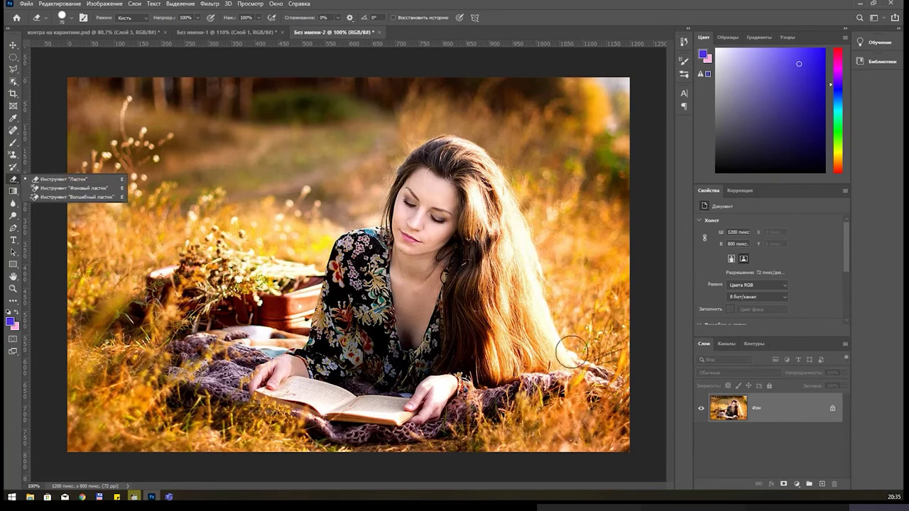
left_click(819, 485)
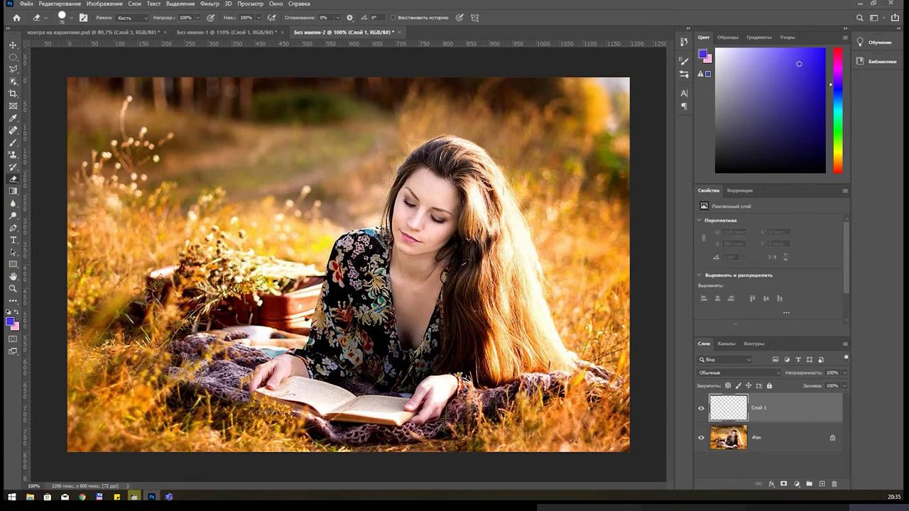
Paint two wavy blue brush strokes on Layer 1 and erase the parts over the woman's hair.
key("b")
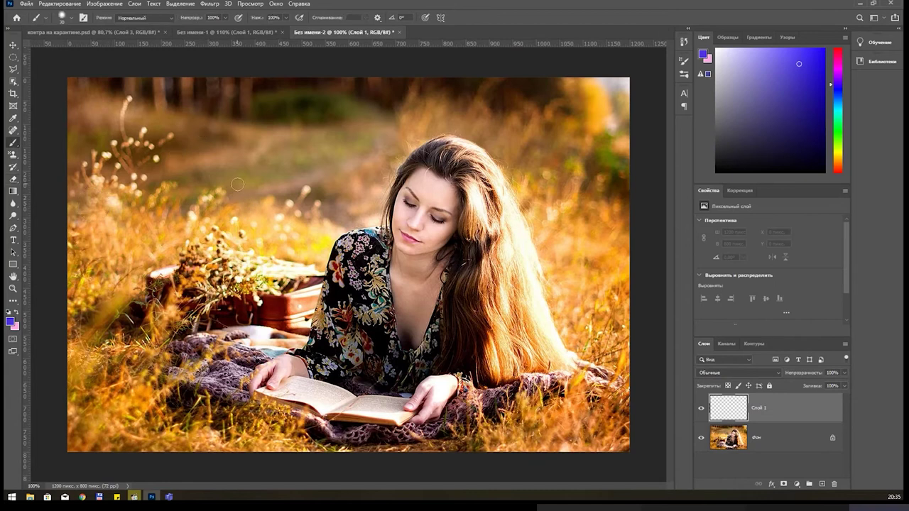
left_click_drag(185, 129, 543, 162)
left_click_drag(217, 176, 566, 154)
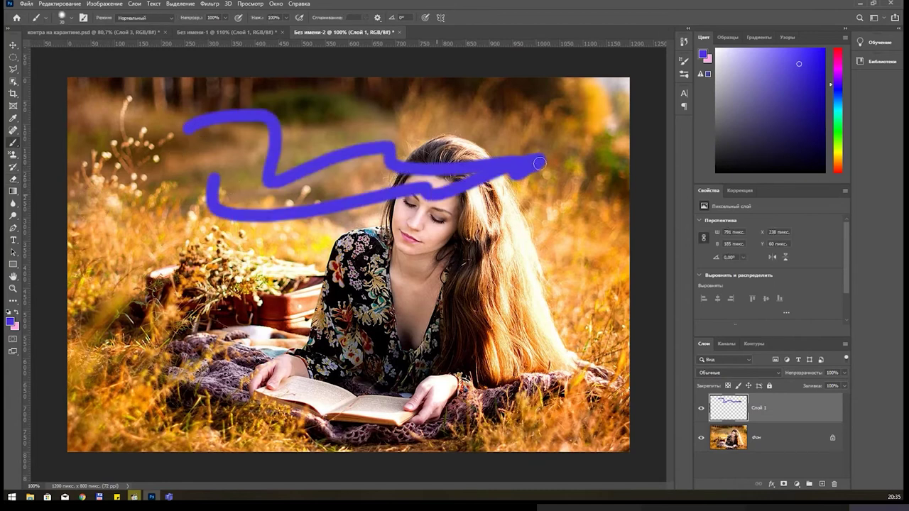
key("e")
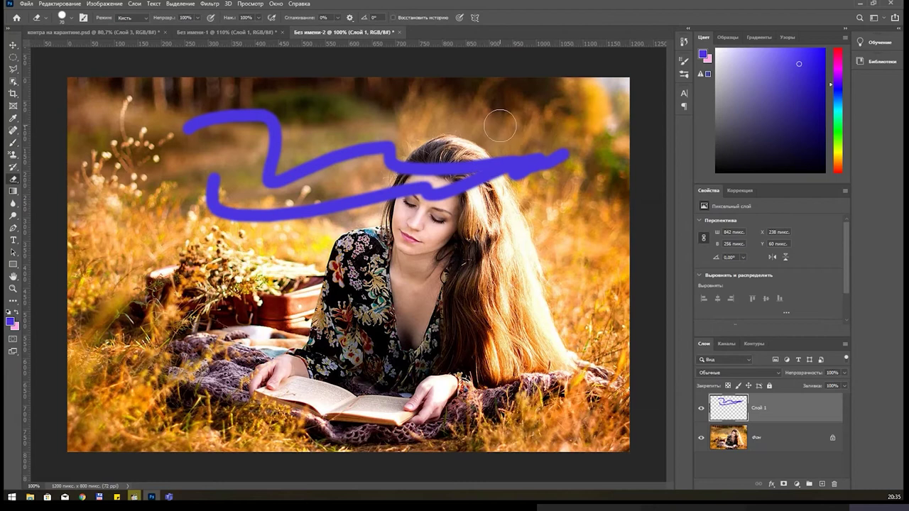
left_click_drag(489, 162, 396, 190)
left_click_drag(391, 157, 364, 202)
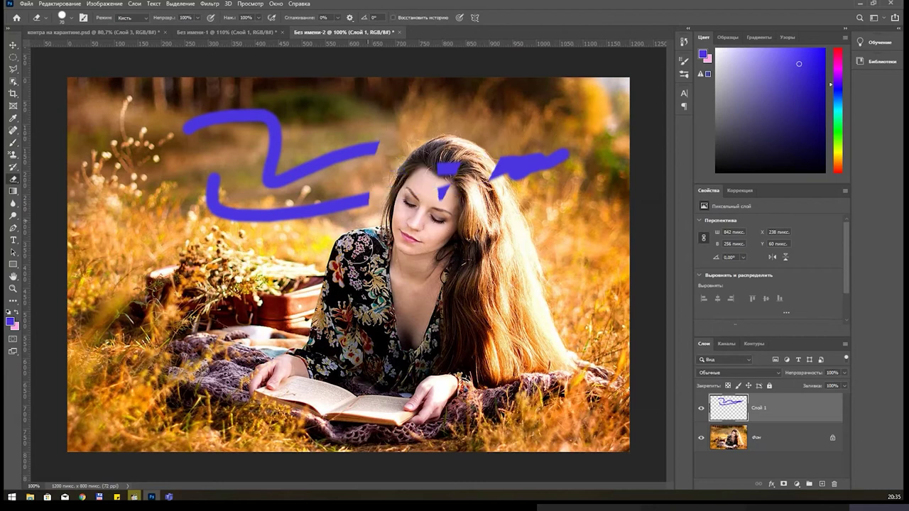
left_click(772, 441)
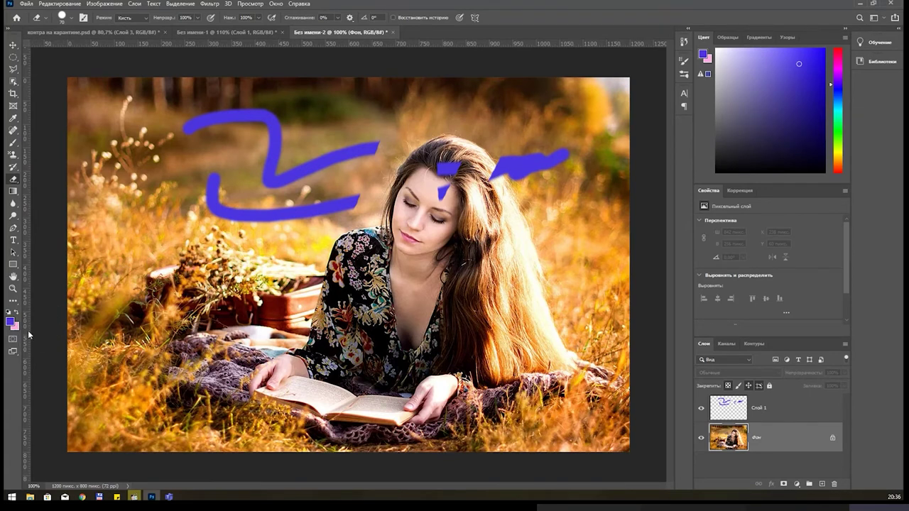
Erase part of the background photo to pink, then undo the erasing.
left_click_drag(138, 226, 197, 272)
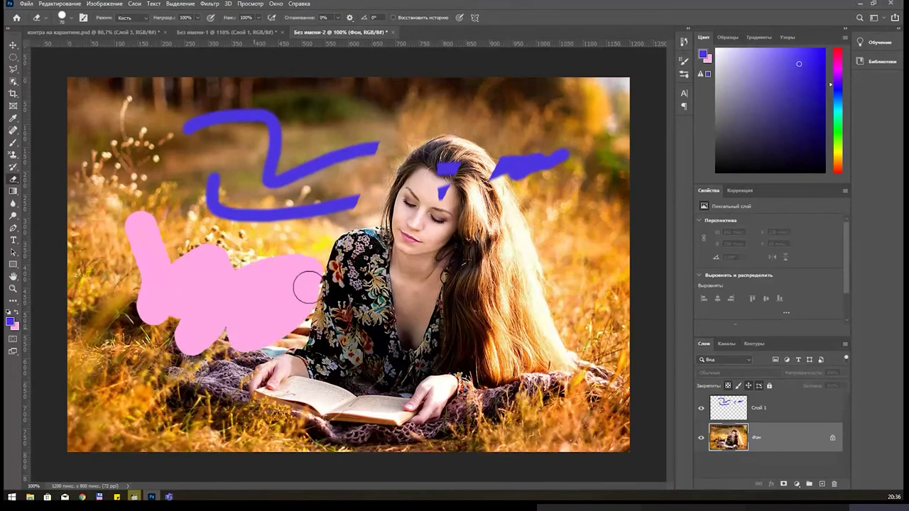
mouse_move(197, 273)
left_mouse_down()
mouse_move(578, 331)
mouse_move(550, 381)
mouse_move(485, 388)
mouse_move(294, 365)
mouse_move(412, 348)
mouse_move(267, 390)
left_mouse_up()
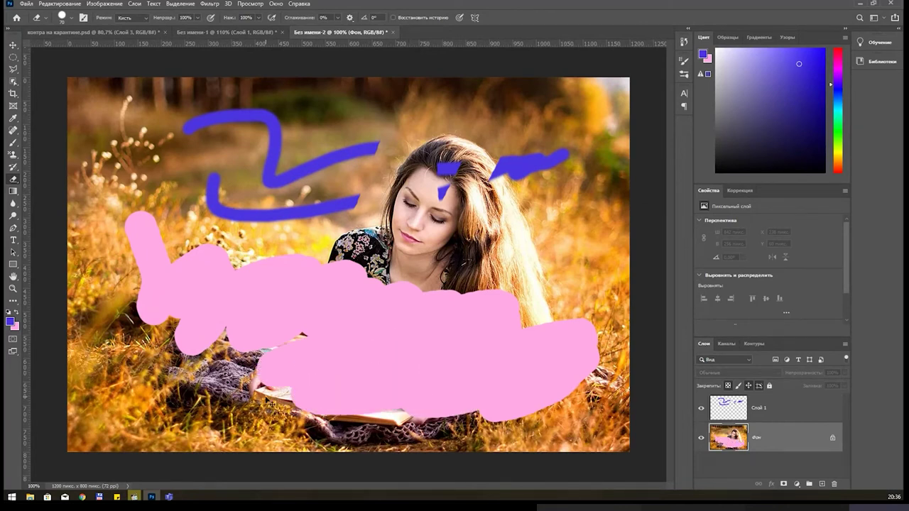
key("ctrl+z")
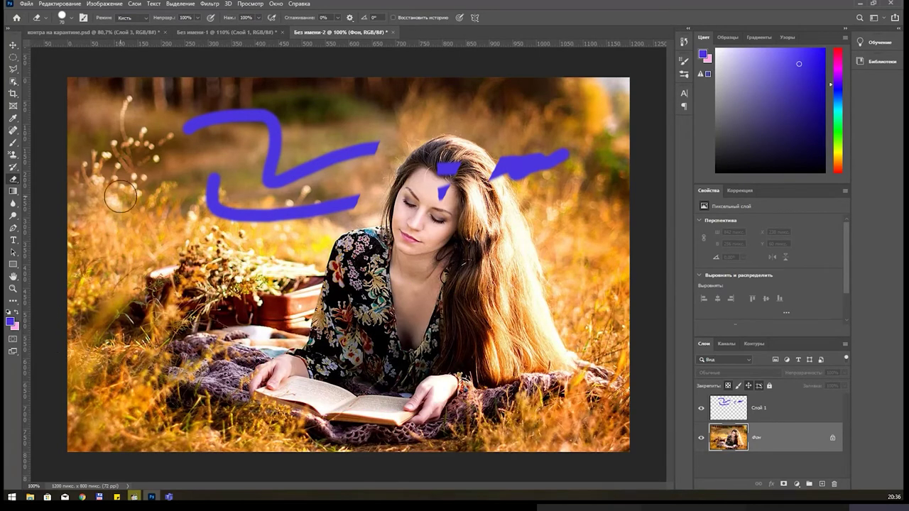
right_click(13, 182)
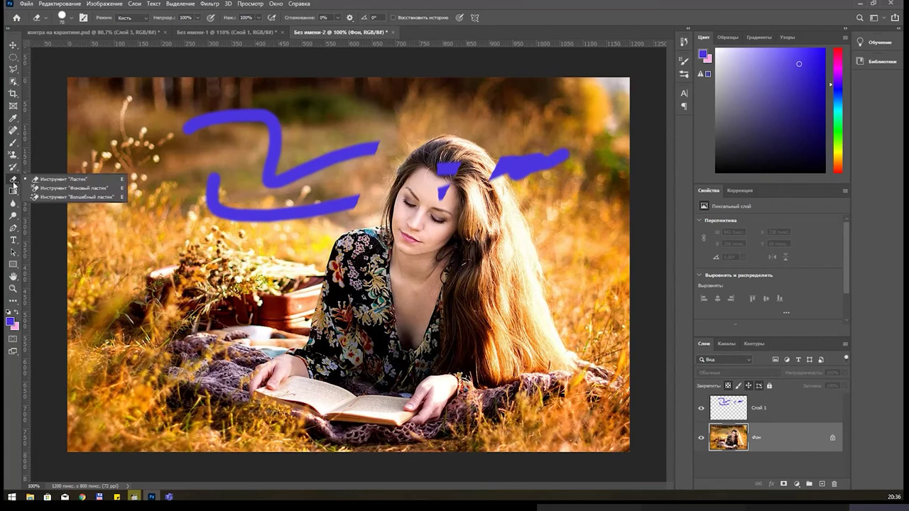
Magic-erase the grass, background and skin areas, then undo every magic-eraser erasure.
left_click(60, 197)
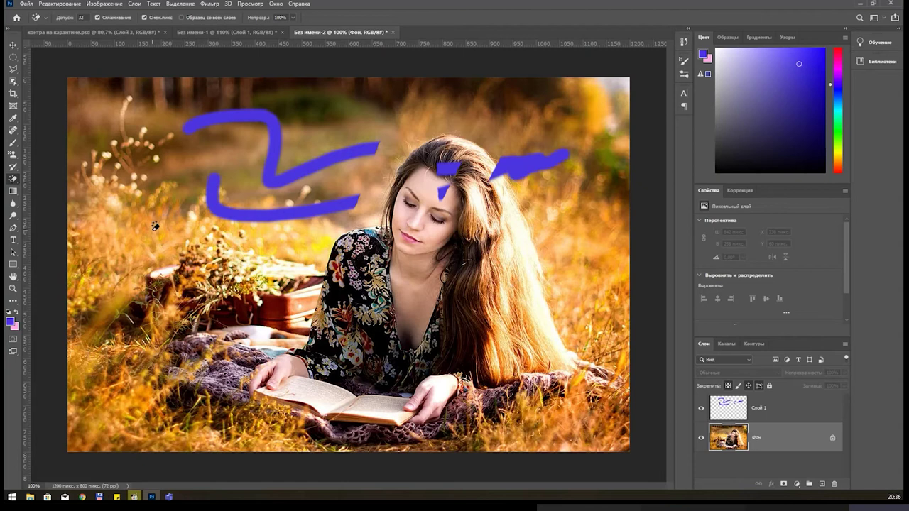
left_click(154, 230)
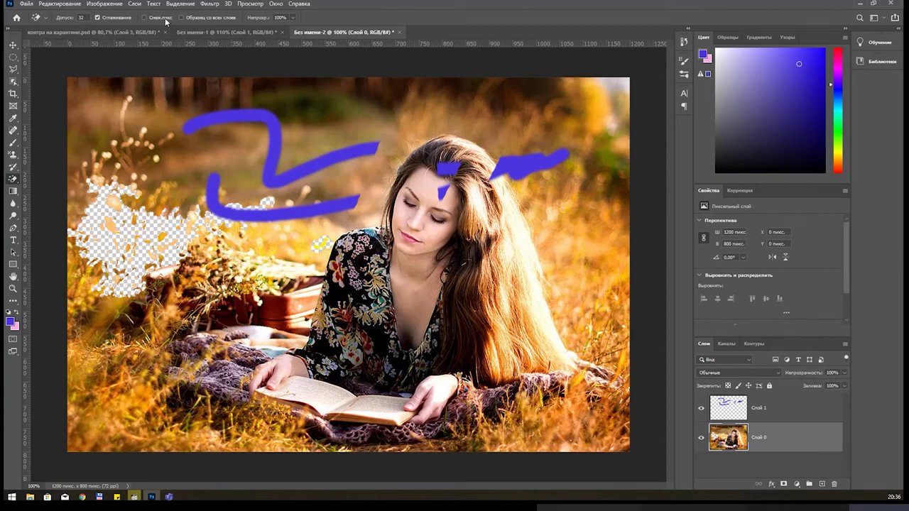
left_click(590, 240)
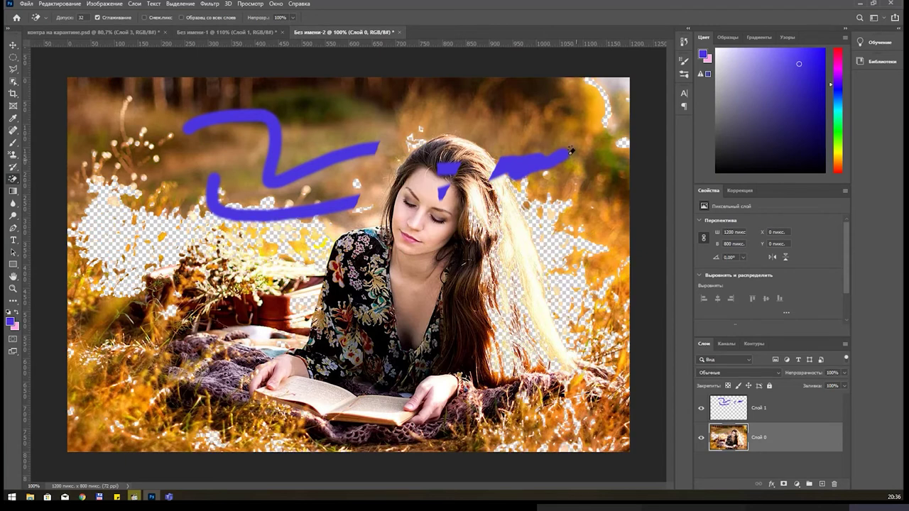
key("ctrl+z")
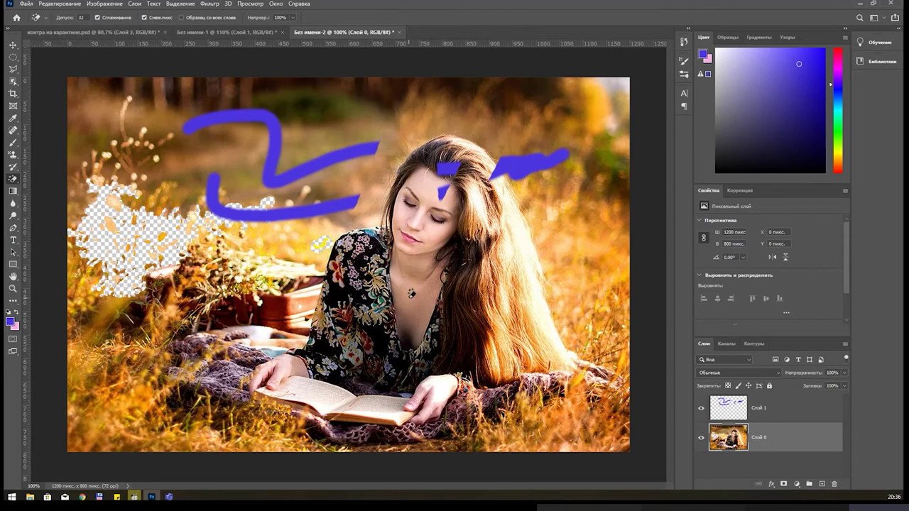
left_click(412, 292)
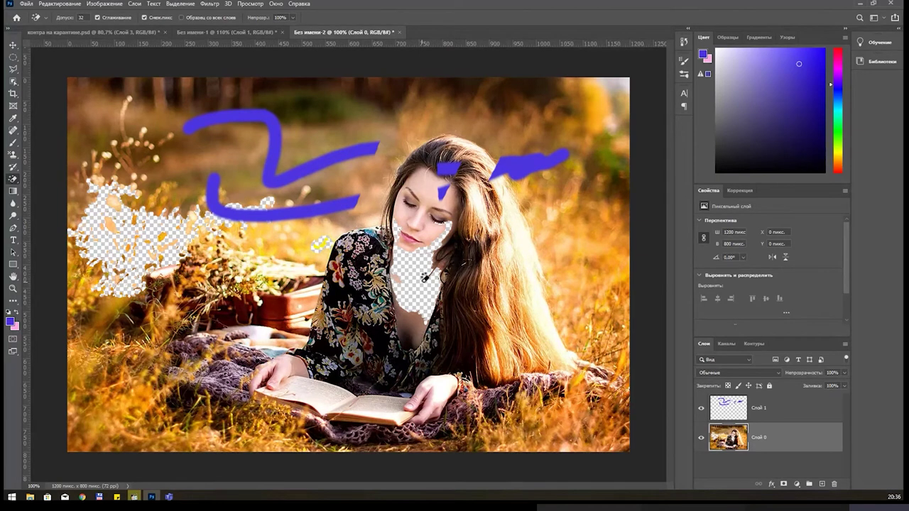
key("ctrl+z")
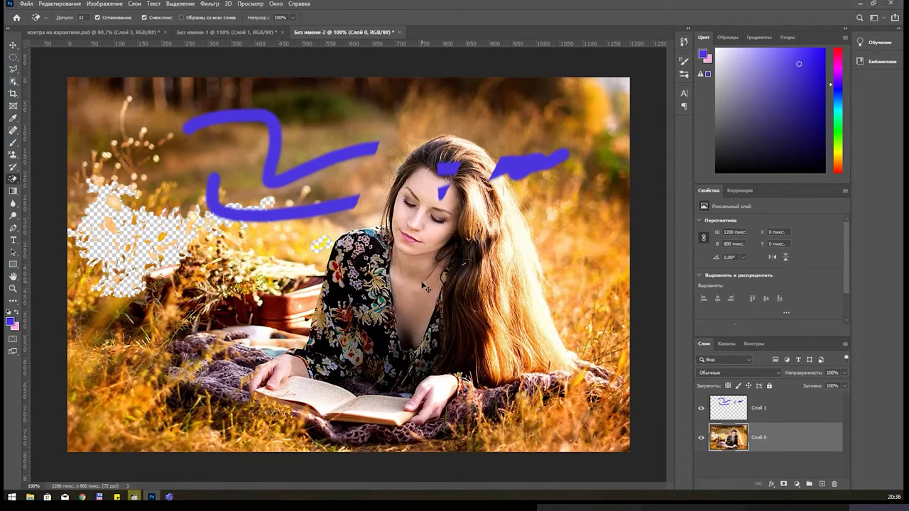
key("ctrl+z")
key("ctrl+z")
key("ctrl+z")
key("ctrl+z")
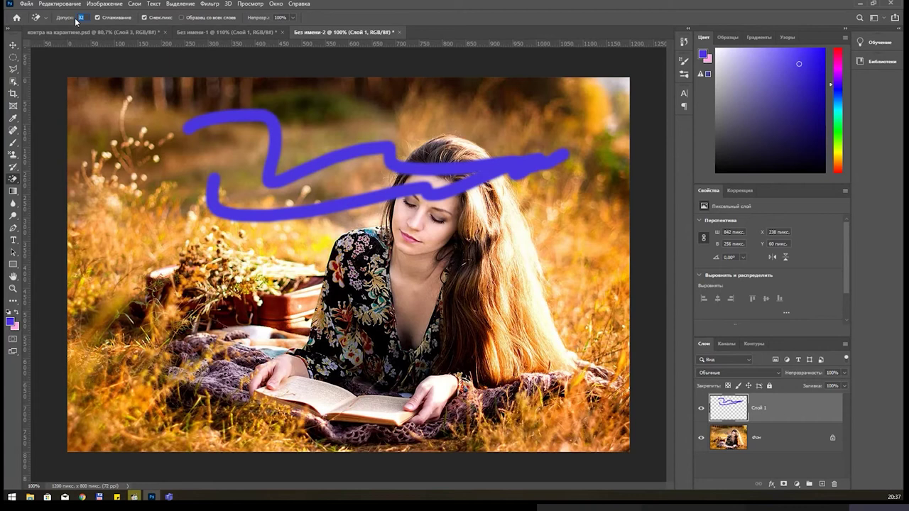
Switch to the Background Eraser and select the Фон photo layer.
right_click(16, 181)
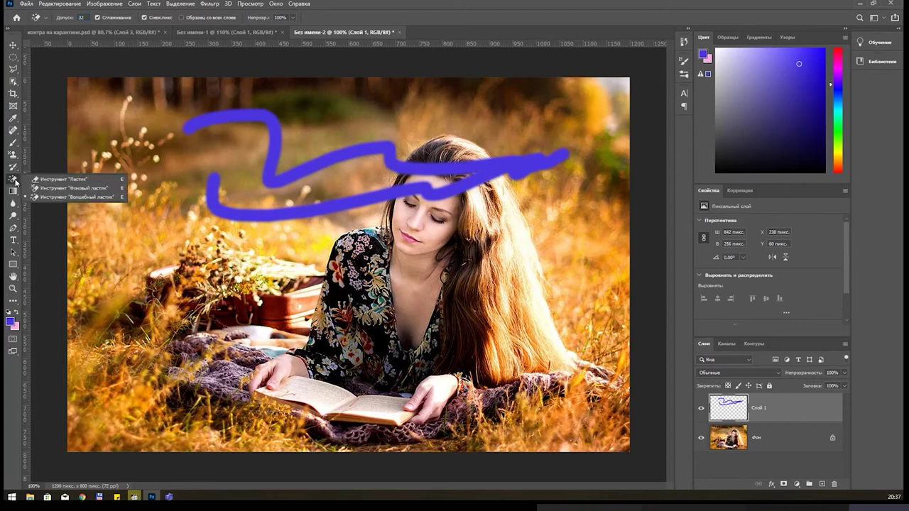
left_click(64, 190)
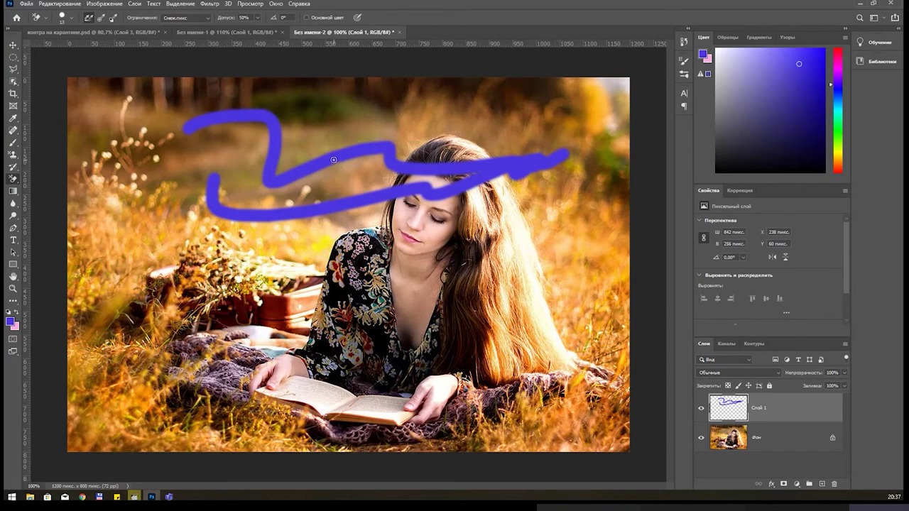
left_click(730, 444)
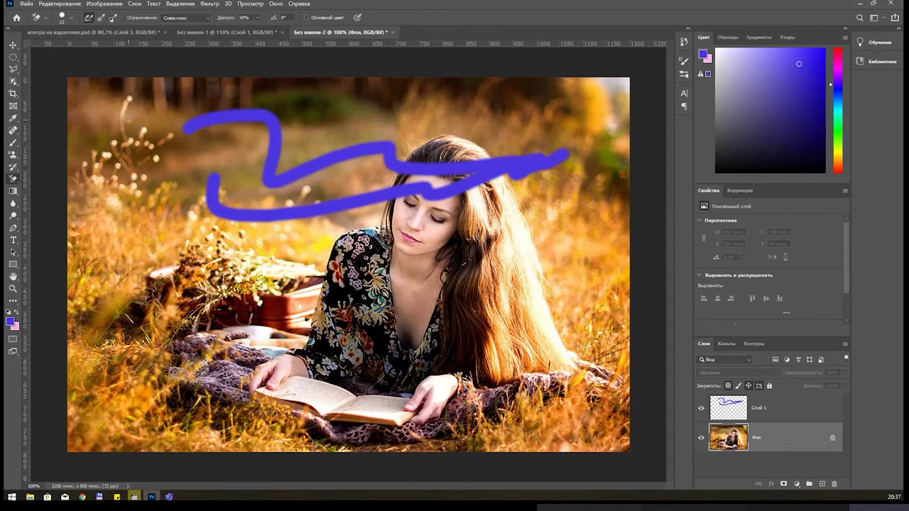
Test a larger-brush erase over the flowers, undo it, and change the eraser's sampling mode.
key("bracketright")
key("bracketright")
key("bracketright")
mouse_move(140, 118)
left_mouse_down()
mouse_move(152, 161)
mouse_move(505, 318)
mouse_move(600, 398)
mouse_move(532, 370)
mouse_move(455, 404)
mouse_move(543, 379)
mouse_move(595, 419)
left_mouse_up()
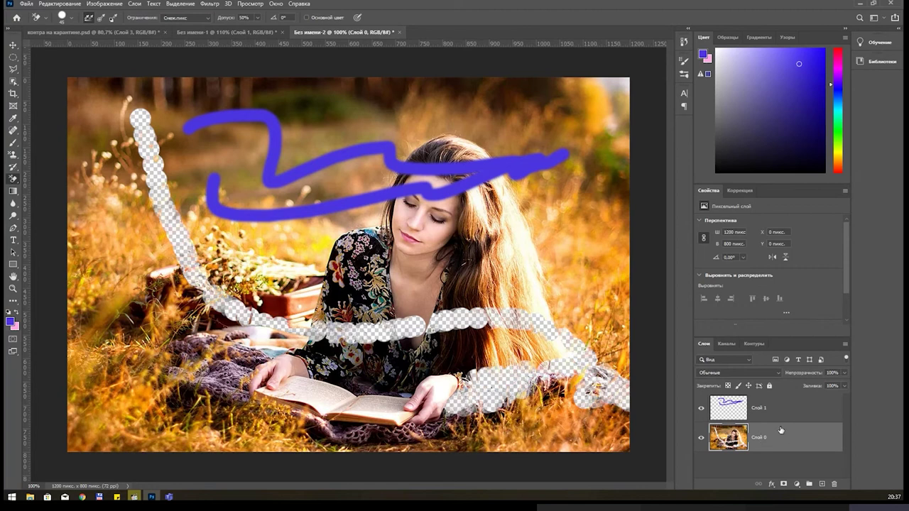
key("ctrl+z")
key("ctrl+z")
key("ctrl+z")
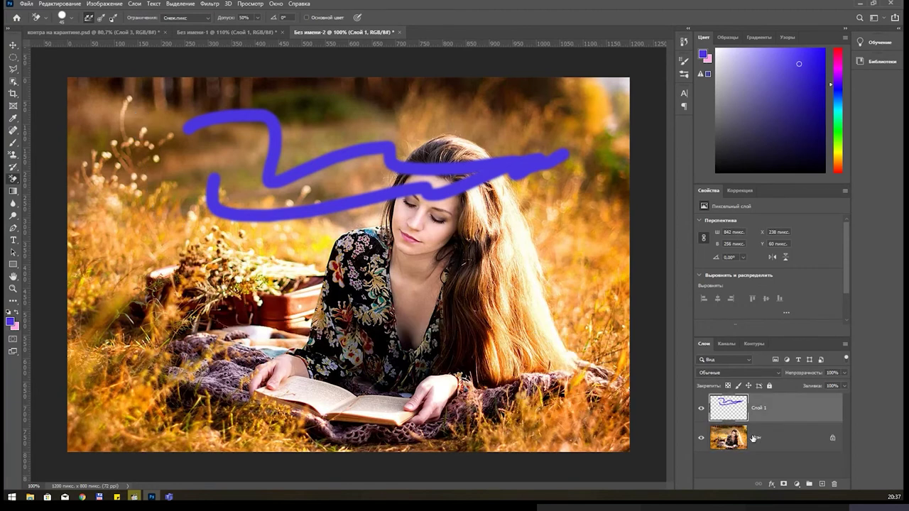
left_click(753, 438)
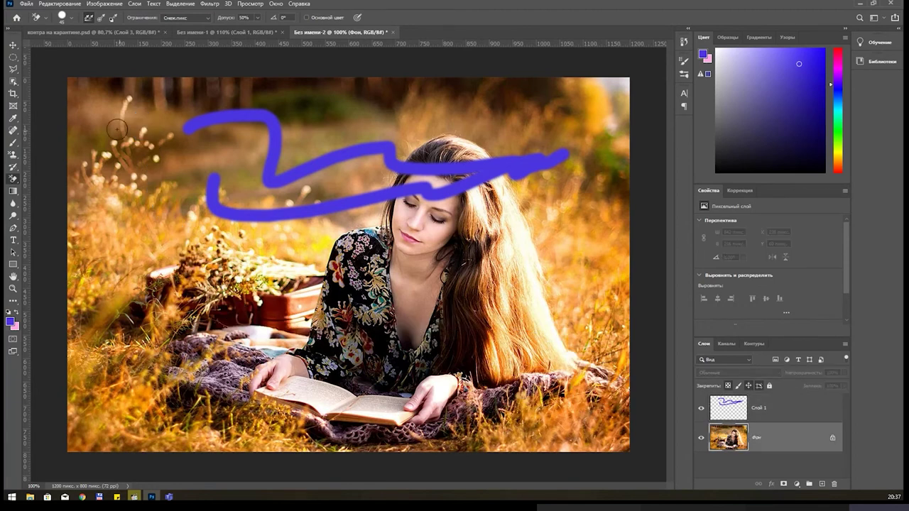
left_click(101, 19)
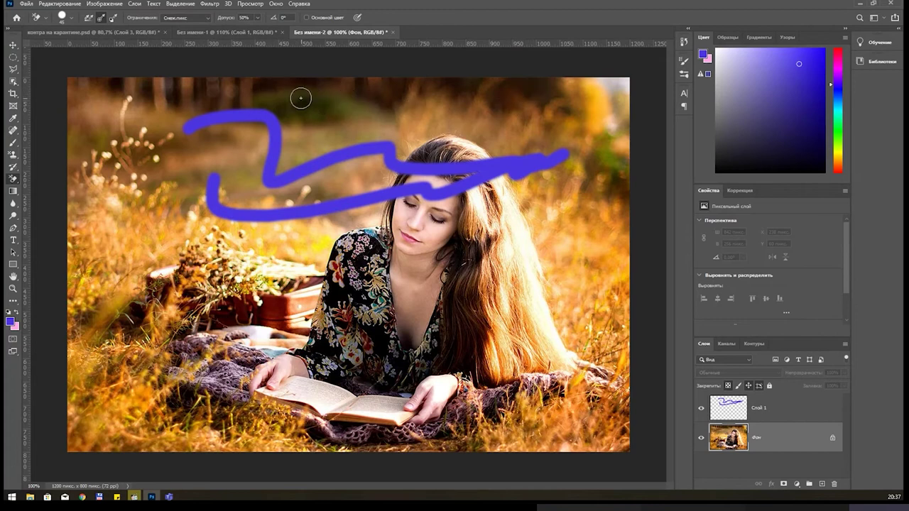
Background-erase test strokes across the top of the photo, the hair, chest and dress.
left_click(267, 88)
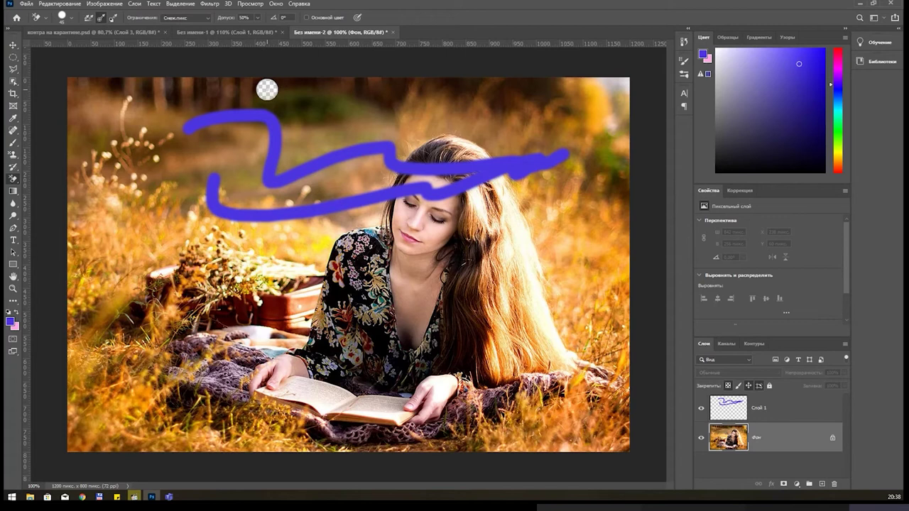
mouse_move(266, 89)
left_mouse_down()
mouse_move(557, 89)
mouse_move(334, 107)
mouse_move(483, 116)
mouse_move(447, 160)
mouse_move(603, 142)
left_mouse_up()
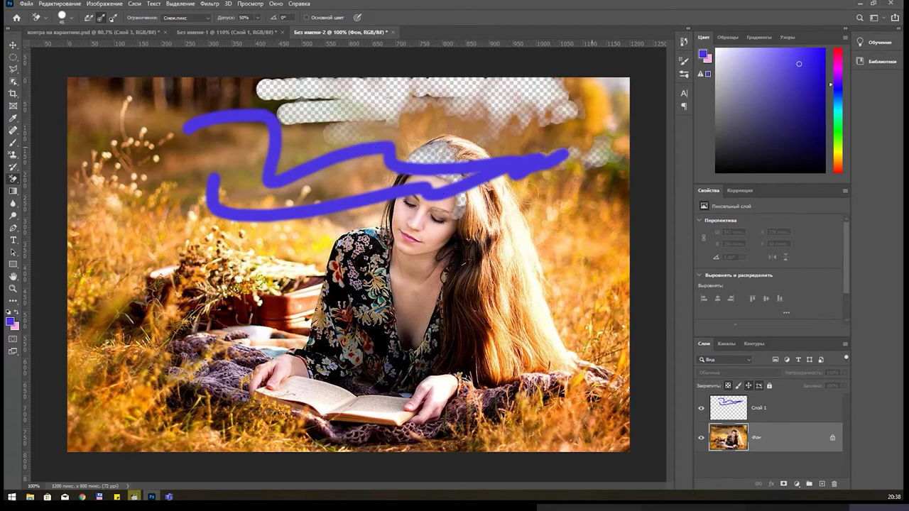
left_click_drag(596, 181, 477, 254)
left_click_drag(380, 348, 361, 390)
left_click_drag(482, 355, 451, 373)
left_click_drag(355, 241, 391, 334)
left_click_drag(305, 191, 341, 242)
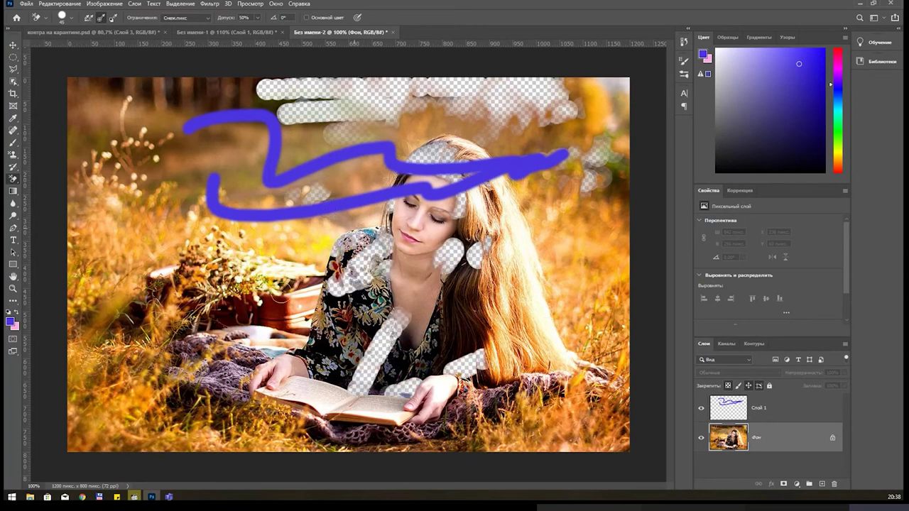
left_click_drag(341, 291, 454, 270)
left_click_drag(327, 354, 468, 348)
mouse_move(529, 288)
left_mouse_down()
mouse_move(440, 358)
mouse_move(511, 398)
mouse_move(198, 348)
mouse_move(118, 146)
mouse_move(107, 88)
mouse_move(256, 106)
mouse_move(156, 142)
left_mouse_up()
Erase the top-left grass and a patch by the face, then undo all erasures and switch sampling mode.
left_click_drag(198, 85, 533, 129)
left_click_drag(399, 179, 410, 202)
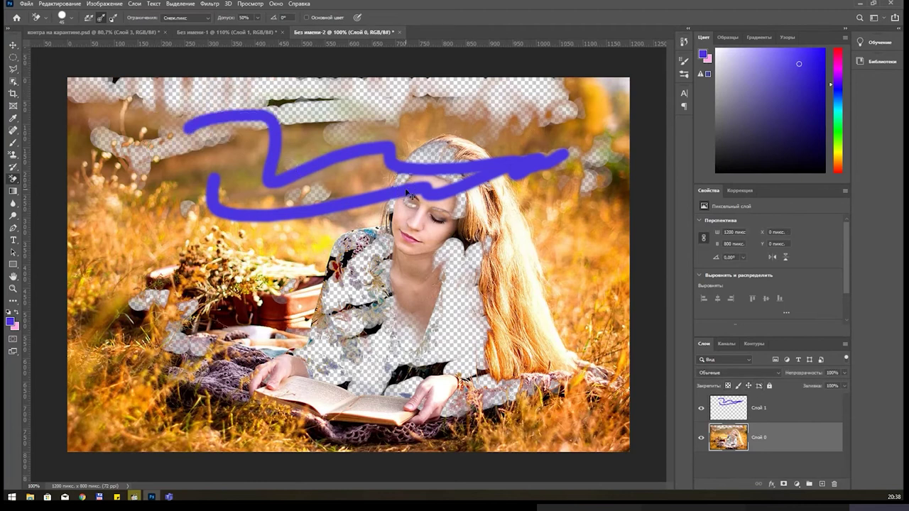
key("ctrl+z")
key("ctrl+z")
key("ctrl+z")
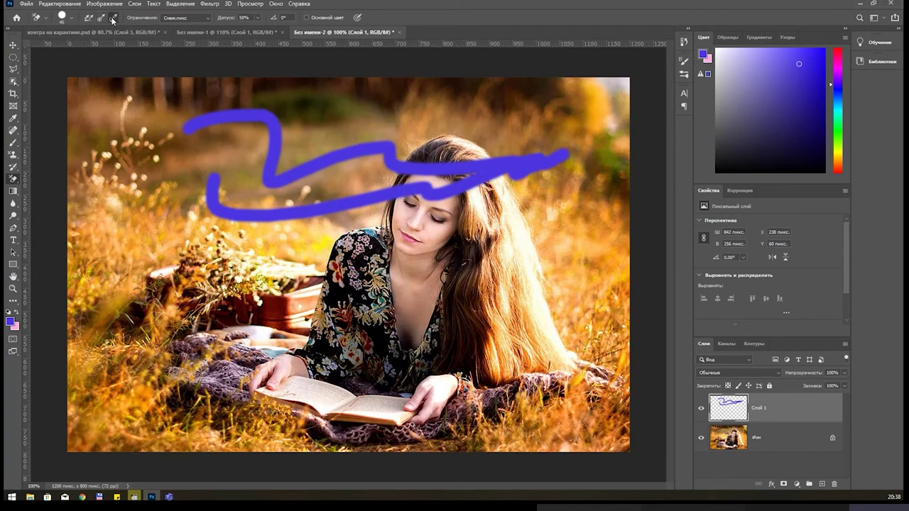
left_click(113, 18)
Set an orange sampled from the grass as background colour, then swap it to foreground.
left_click(14, 327)
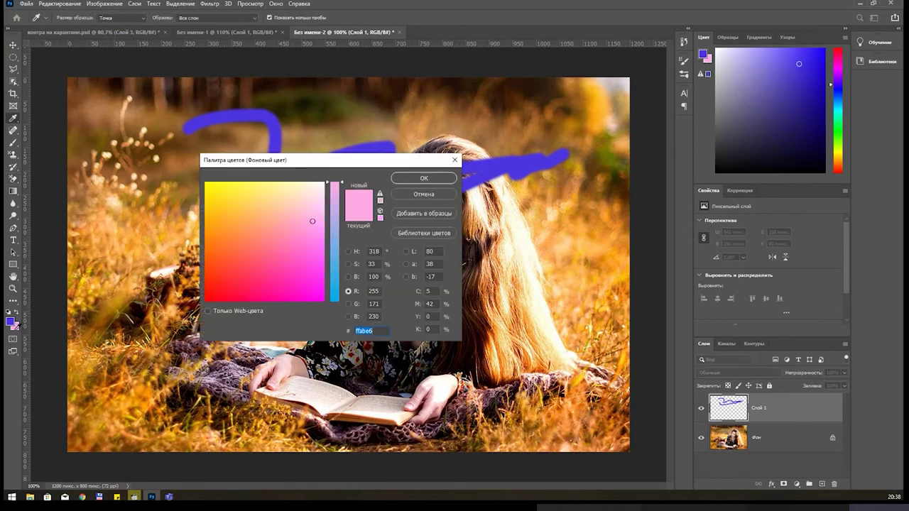
left_click(122, 225)
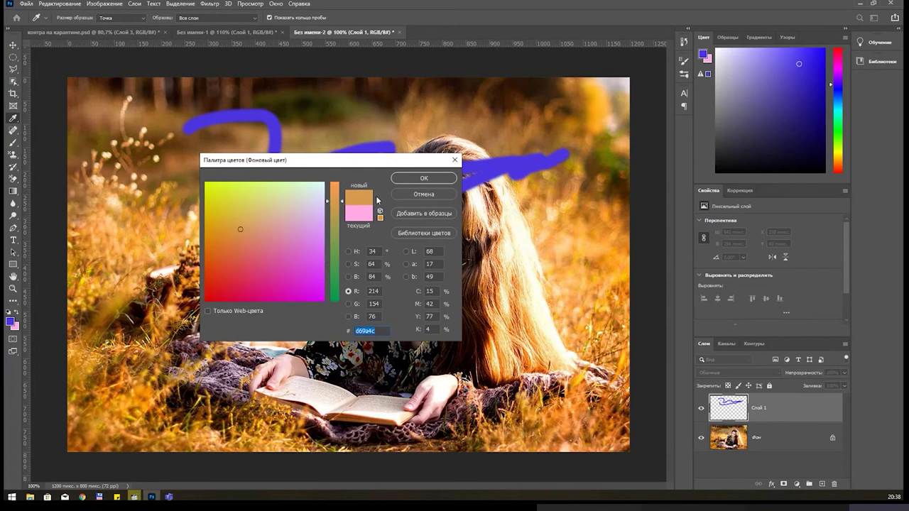
left_click(424, 179)
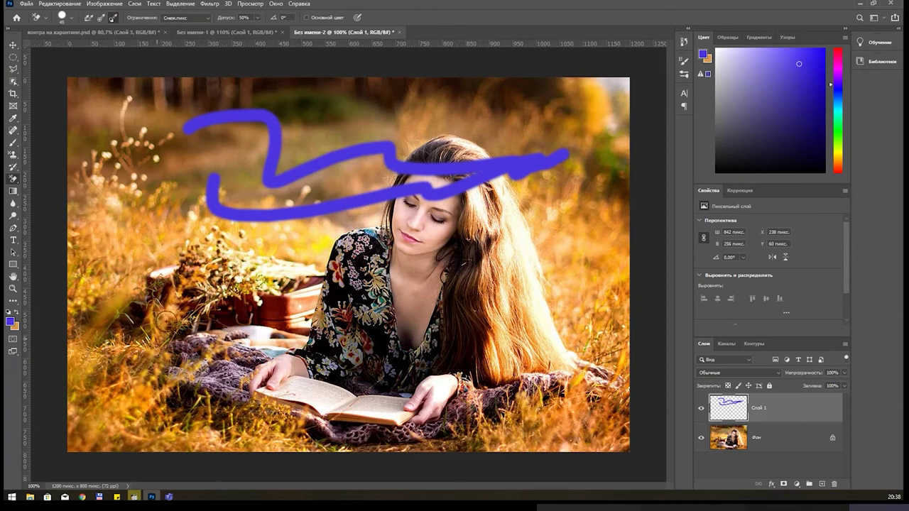
key("x")
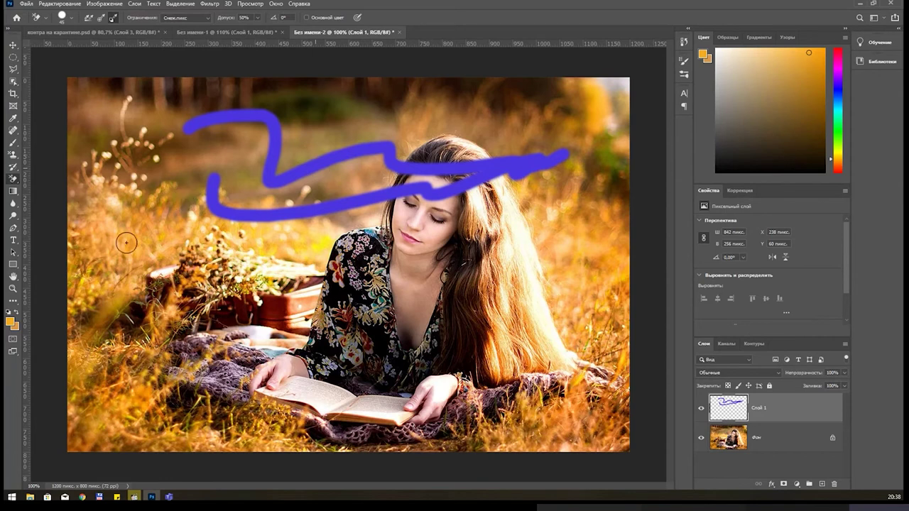
left_click(14, 321, "alt")
Background-erase patches of grass around the reading girl on the photo layer.
left_click(779, 437)
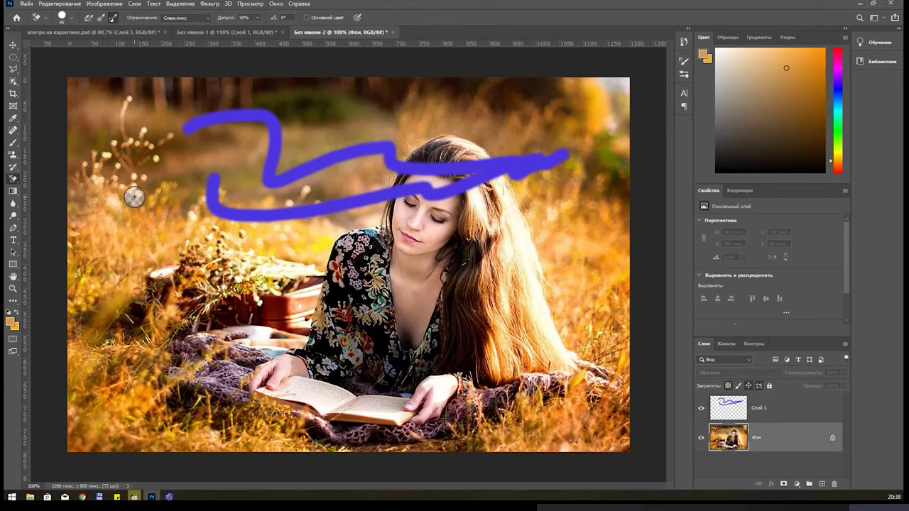
left_click_drag(135, 196, 151, 268)
mouse_move(261, 242)
left_mouse_down()
mouse_move(553, 220)
mouse_move(568, 284)
left_mouse_up()
left_click_drag(99, 312, 153, 355)
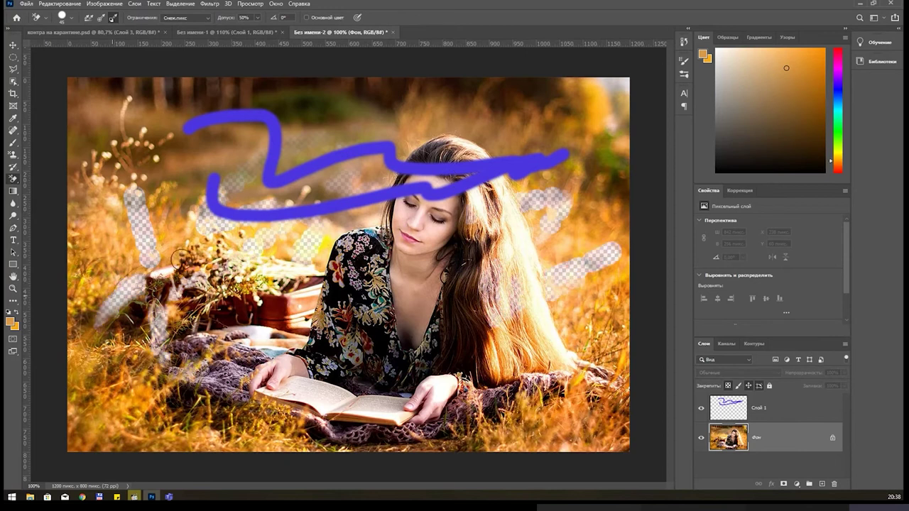
mouse_move(178, 195)
left_mouse_down()
mouse_move(142, 234)
mouse_move(85, 340)
mouse_move(248, 405)
left_mouse_up()
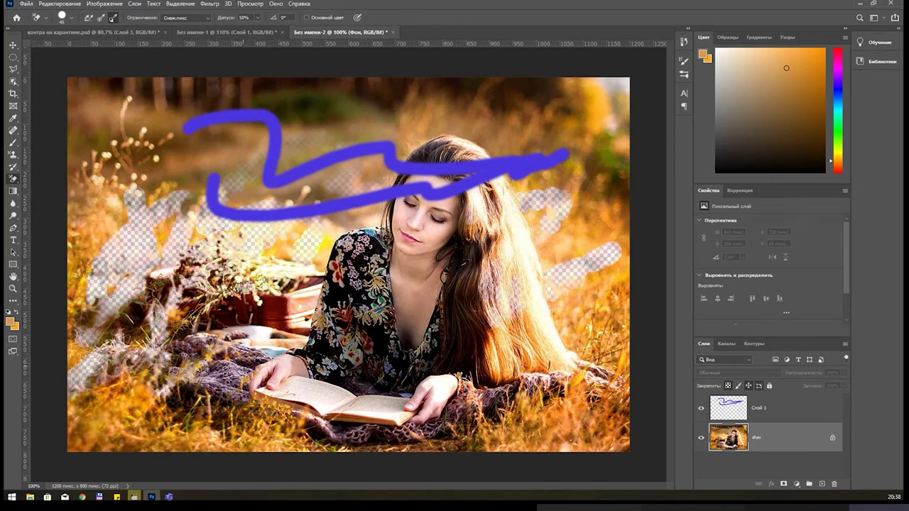
mouse_move(497, 348)
left_mouse_down()
mouse_move(602, 434)
mouse_move(590, 256)
left_mouse_up()
left_click_drag(135, 156, 92, 198)
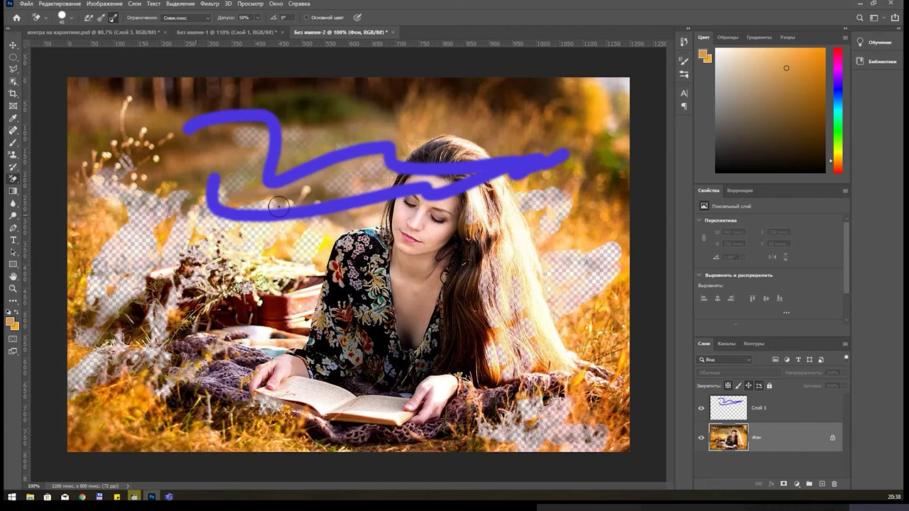
left_click_drag(398, 135, 437, 99)
left_click_drag(151, 132, 164, 173)
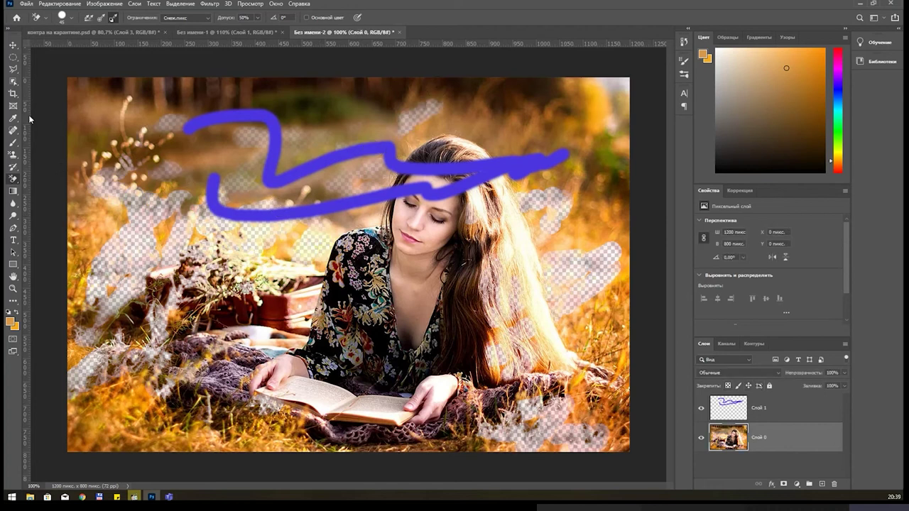
Revert all test erasures with F12, browse the History Brush and Eraser variants, then switch to Teams.
key("F12")
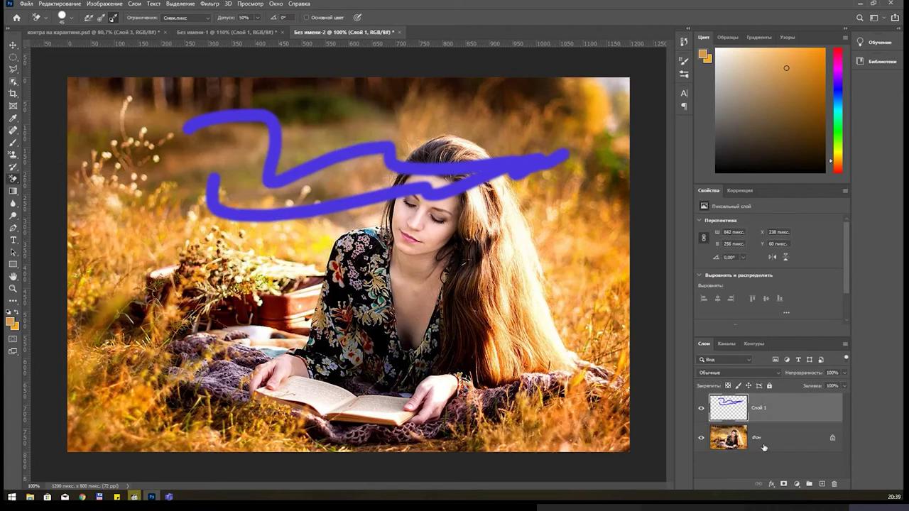
left_click(776, 434)
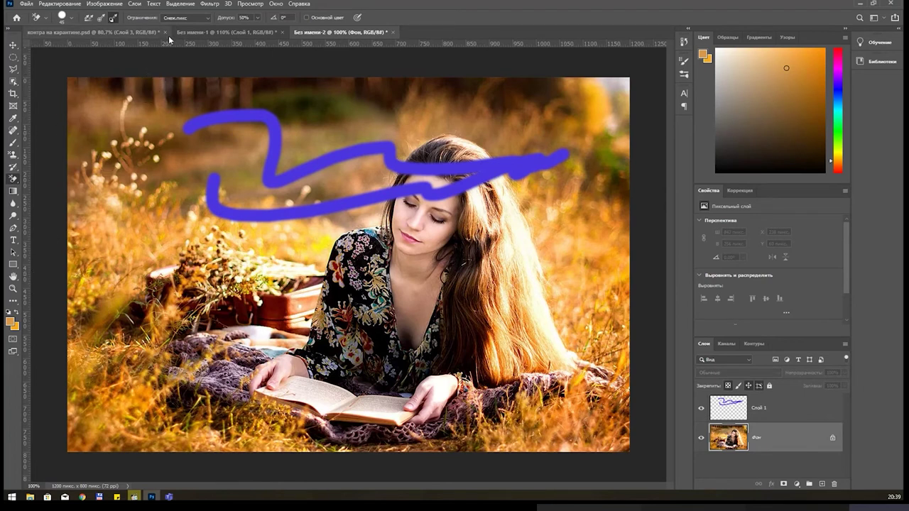
left_click(14, 166)
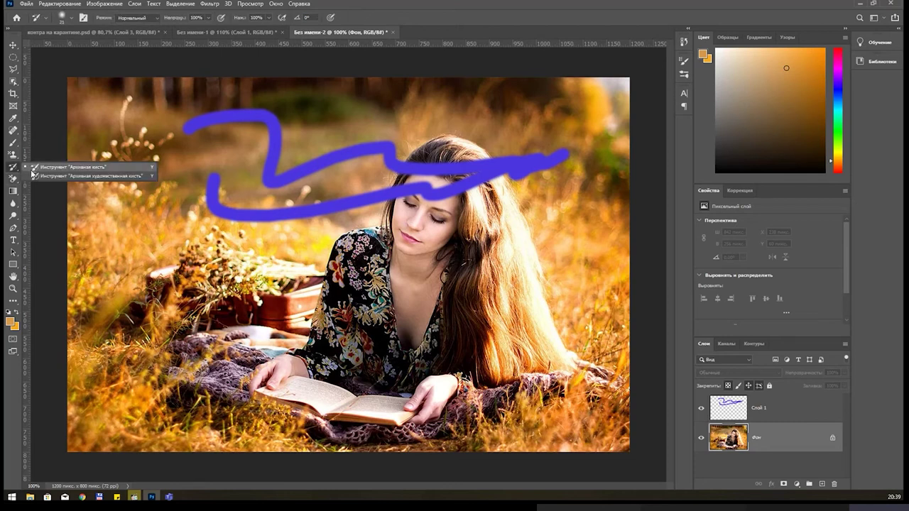
left_click(14, 180)
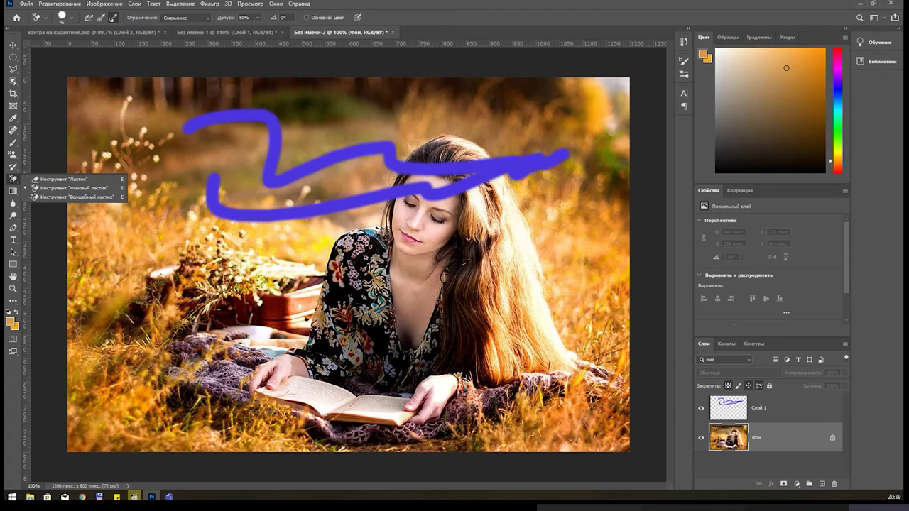
key("Escape")
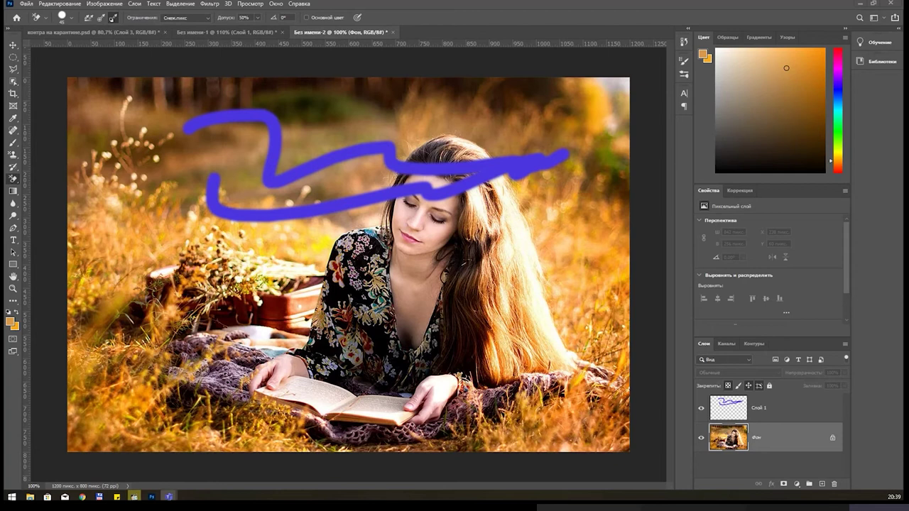
left_click(169, 497)
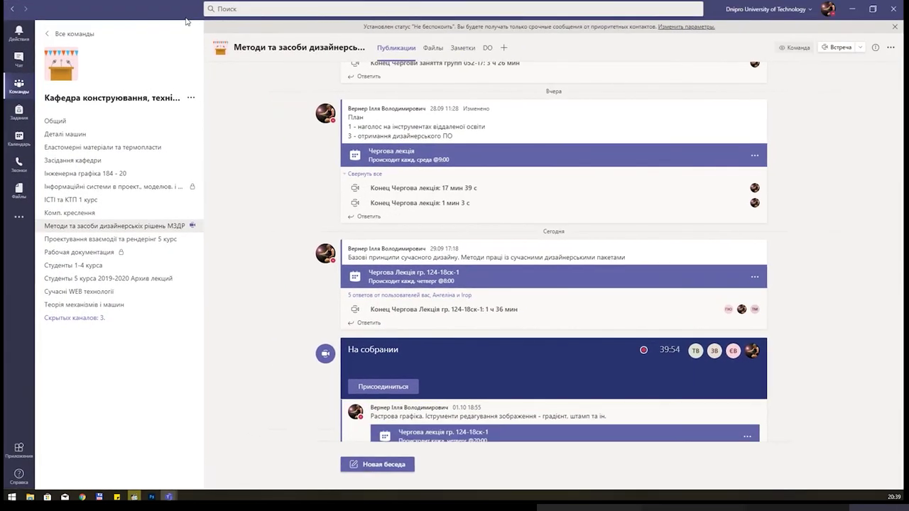
Browse Files > Материалы для заданий > Photoshop > Лабораторная 4 штамп and open Озеро_1.jpg.
left_click(433, 49)
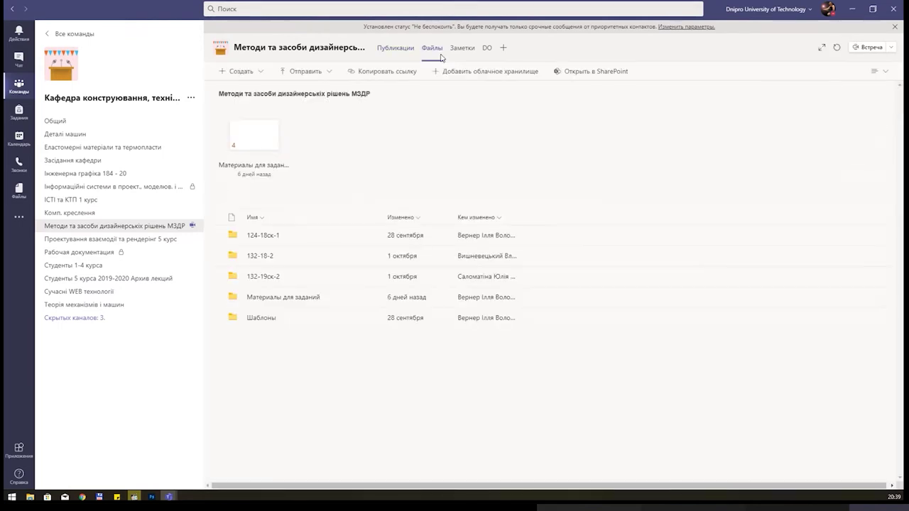
left_click(249, 140)
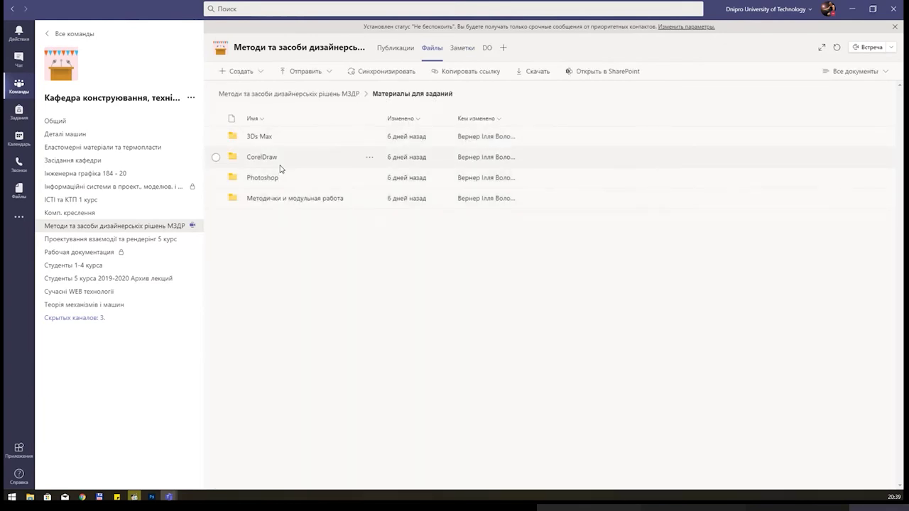
left_click(261, 179)
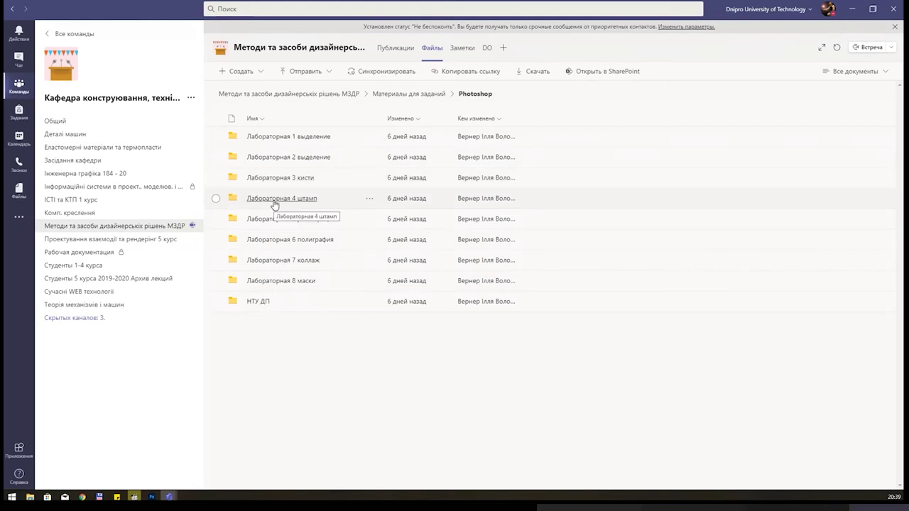
left_click(275, 198)
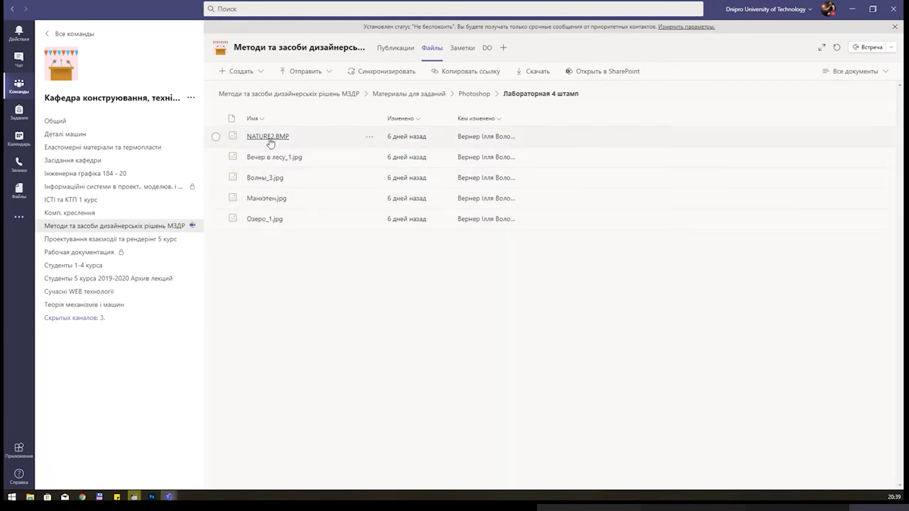
left_click(265, 221)
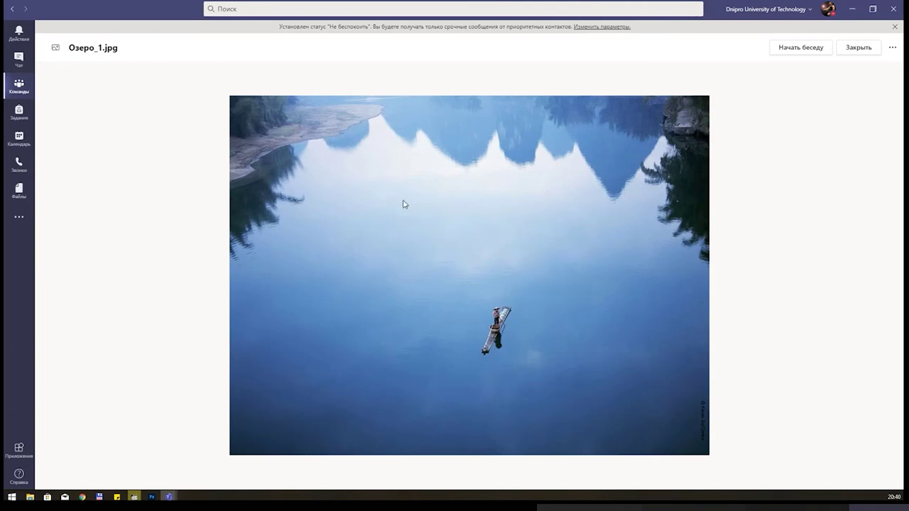
Close the Озеро_1.jpg preview and go back into Материалы для заданий > Photoshop > Лабораторная 4 штамп.
scroll(438, 196, "up", 3)
scroll(438, 196, "down", 3)
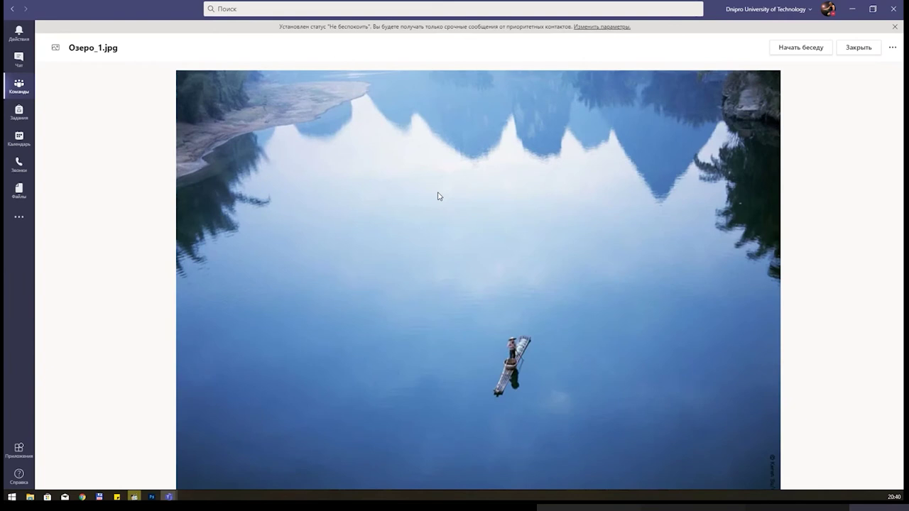
scroll(438, 196, "down", 2)
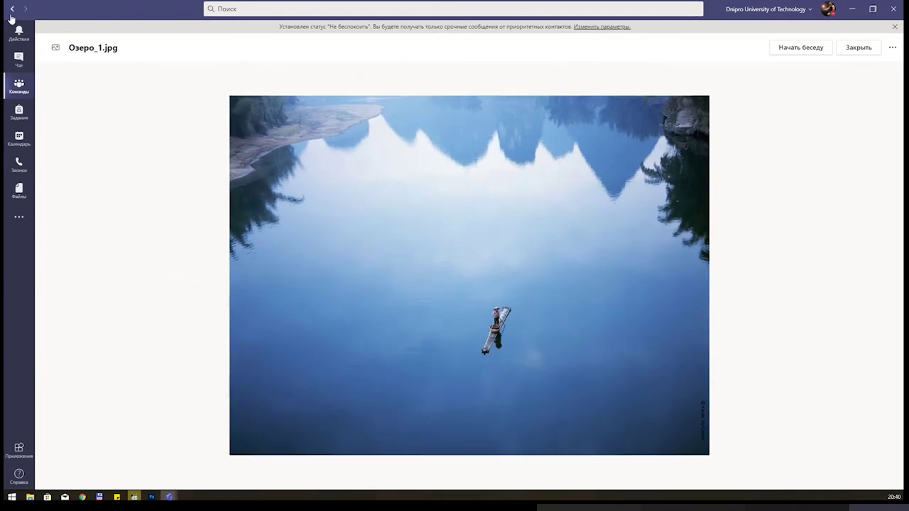
key("Escape")
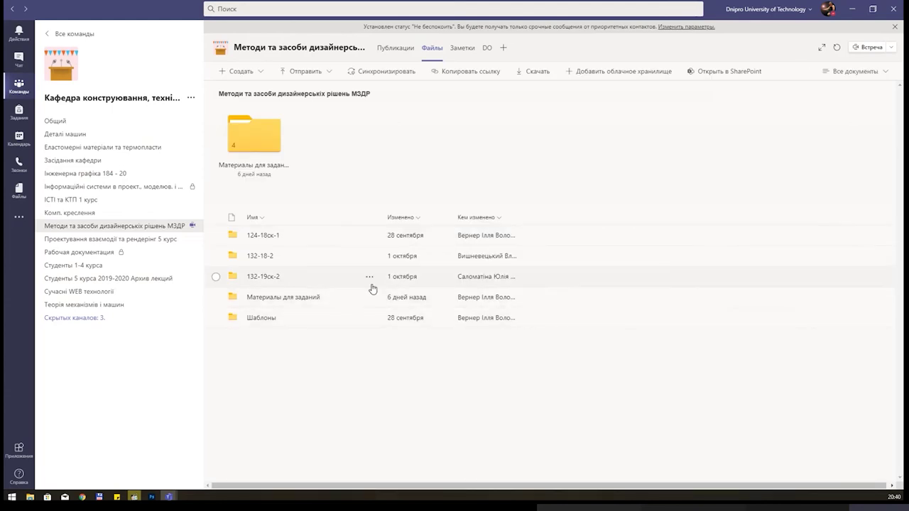
left_click(267, 156)
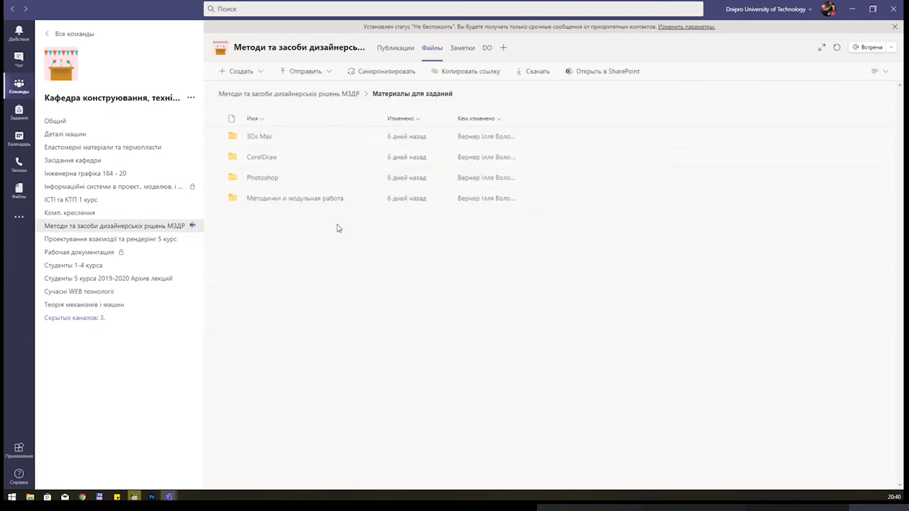
left_click(267, 178)
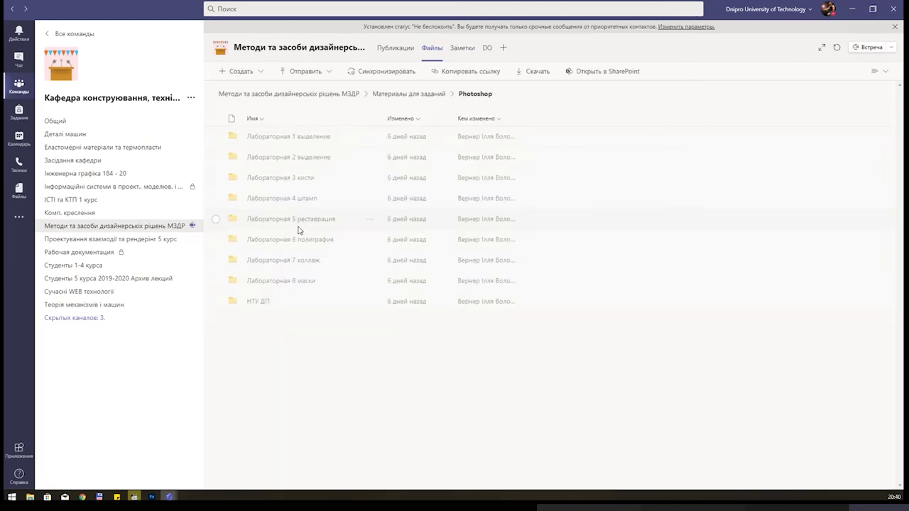
left_click(287, 199)
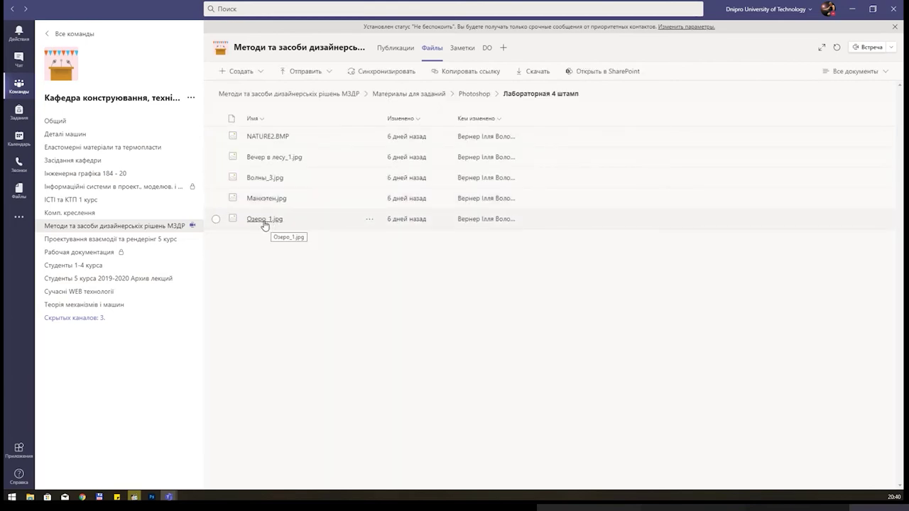
Download Озеро_1.jpg using its right-click Скачать action.
right_click(264, 223)
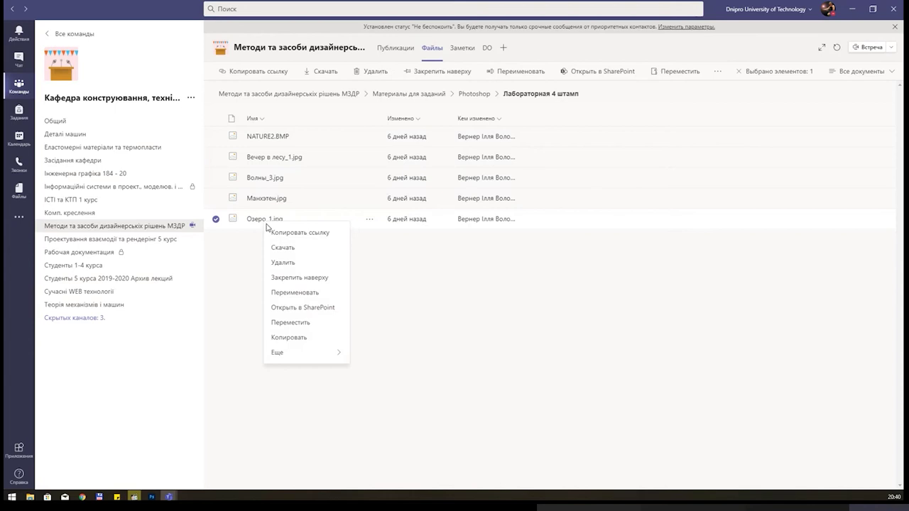
left_click(282, 247)
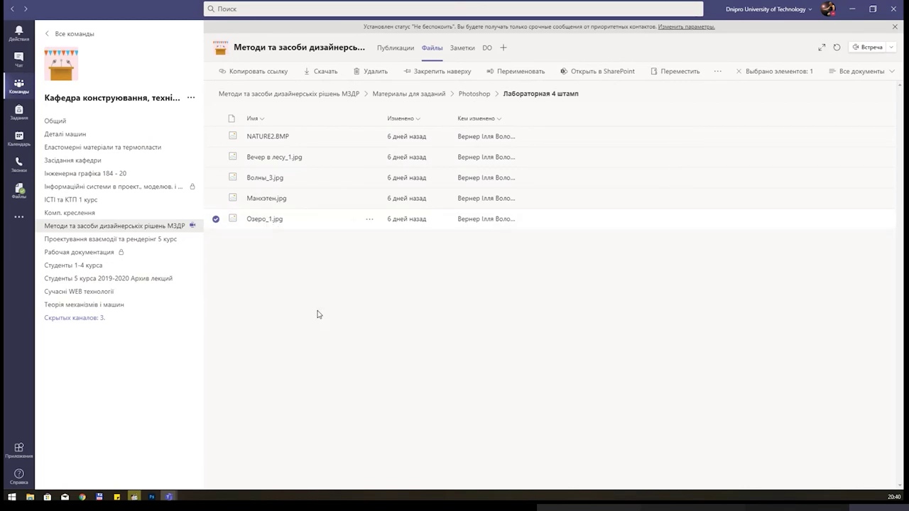
right_click(283, 221)
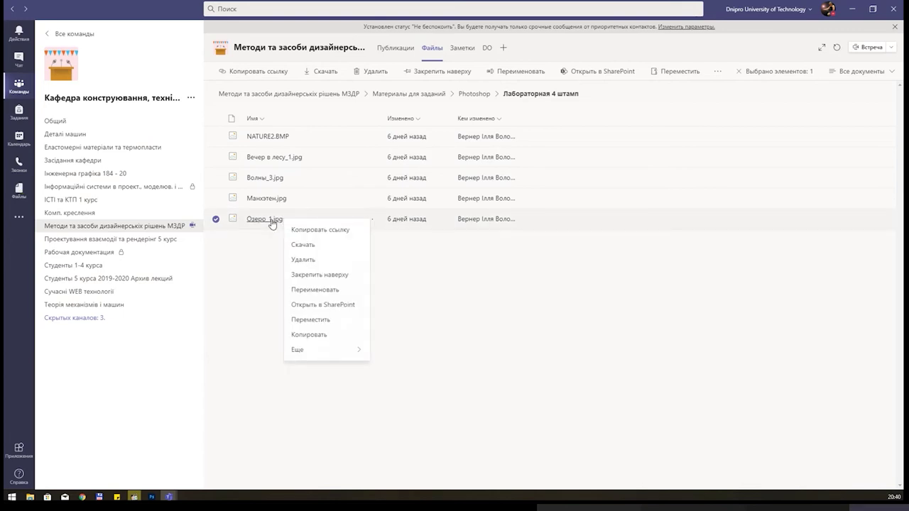
left_click(321, 245)
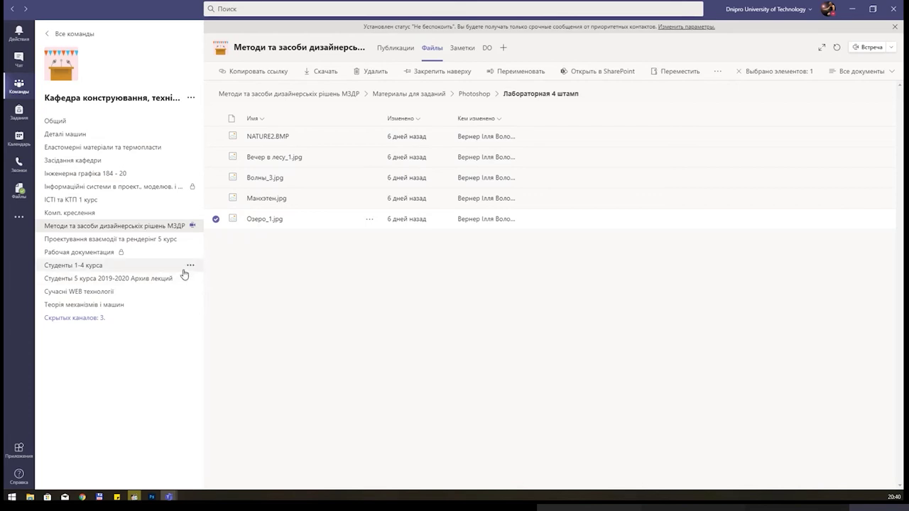
Open Озеро_1.jpg in the Teams viewer again.
right_click(257, 223)
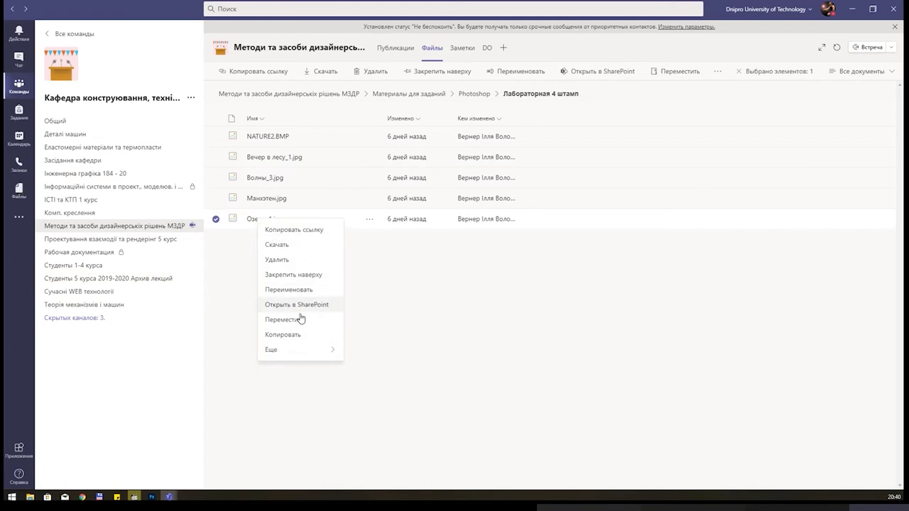
mouse_move(284, 350)
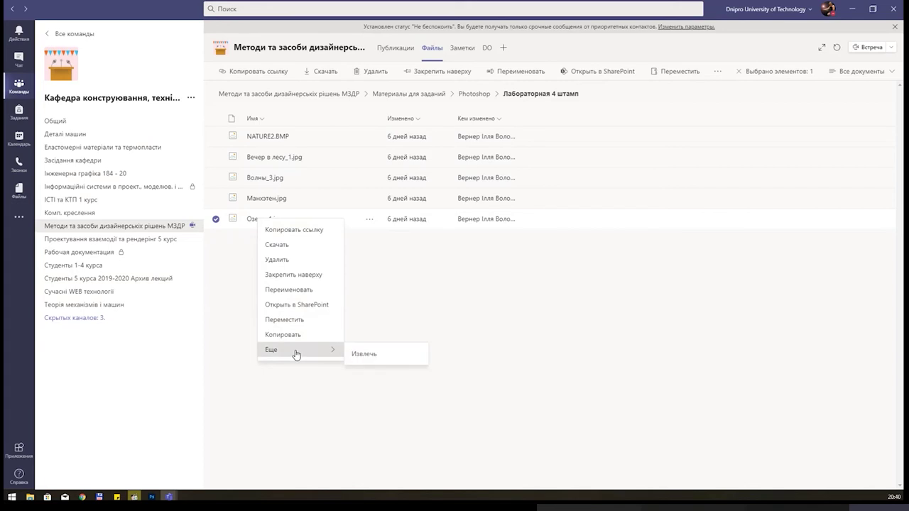
left_click(262, 222)
left_click(262, 220)
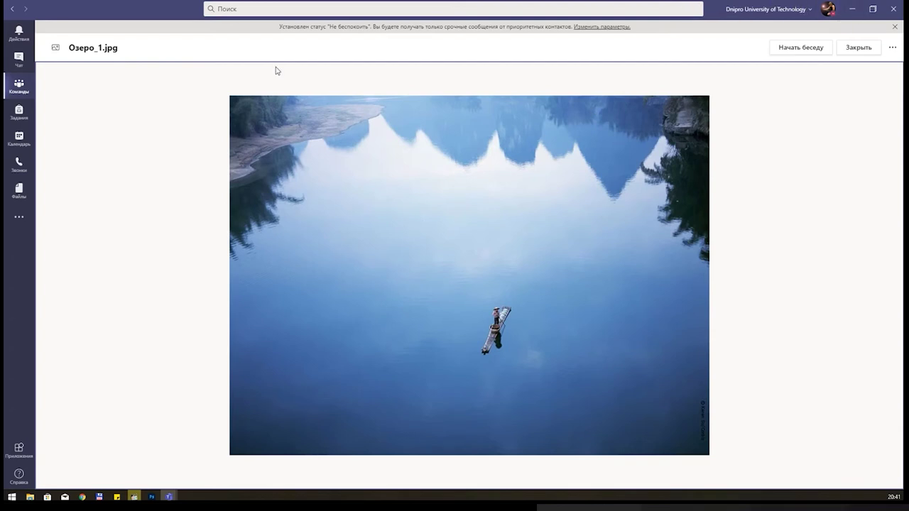
Close the viewer and return to the Лабораторная 4 штамп folder.
left_click(11, 10)
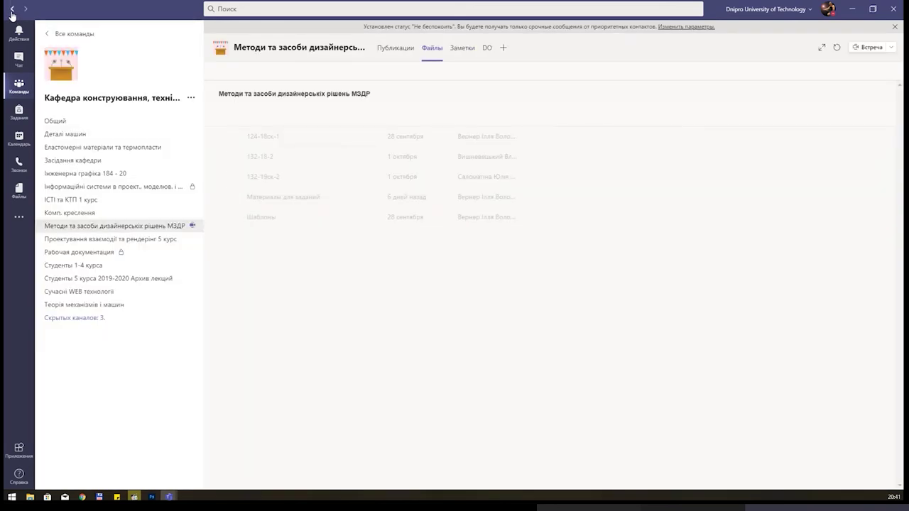
left_click(267, 156)
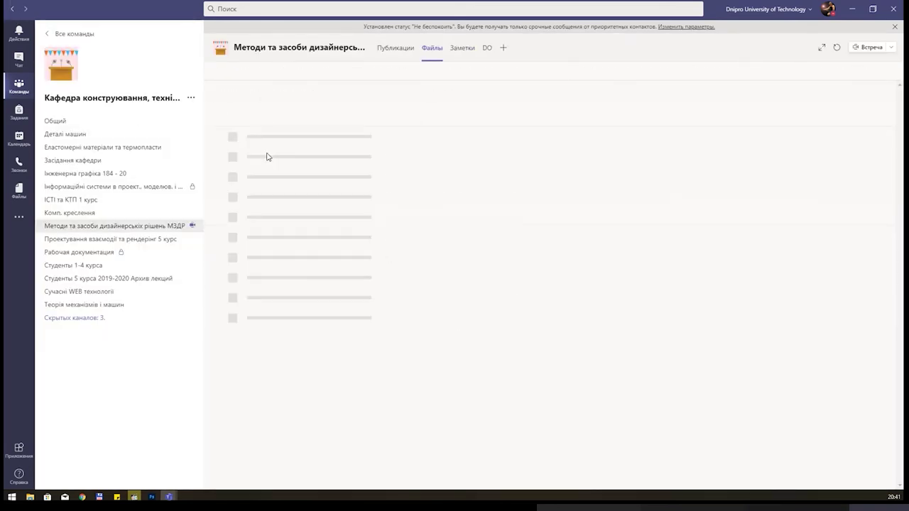
left_click(257, 177)
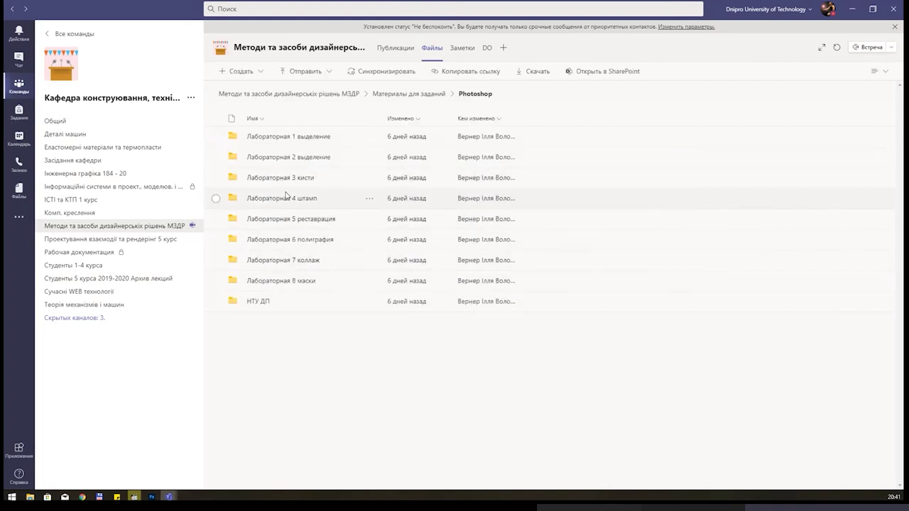
left_click(287, 199)
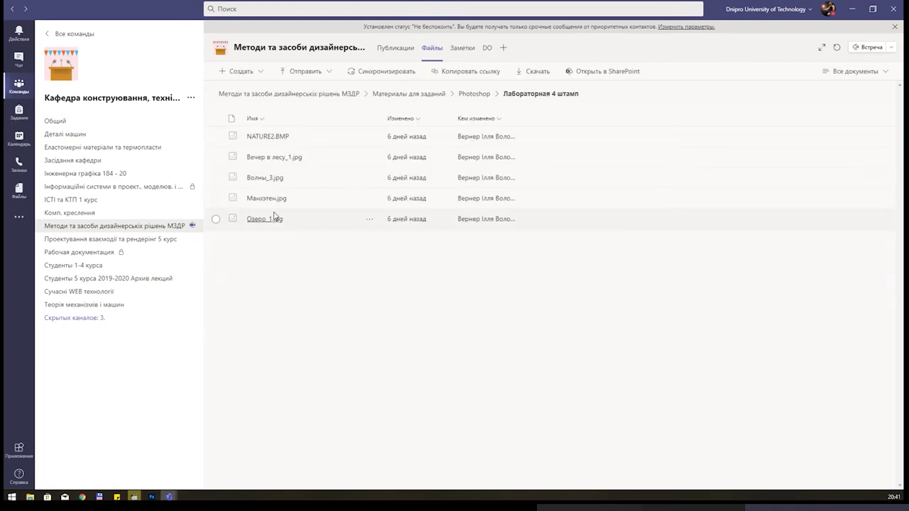
Download Манхэтен.jpg and minimize Teams.
left_click(217, 198)
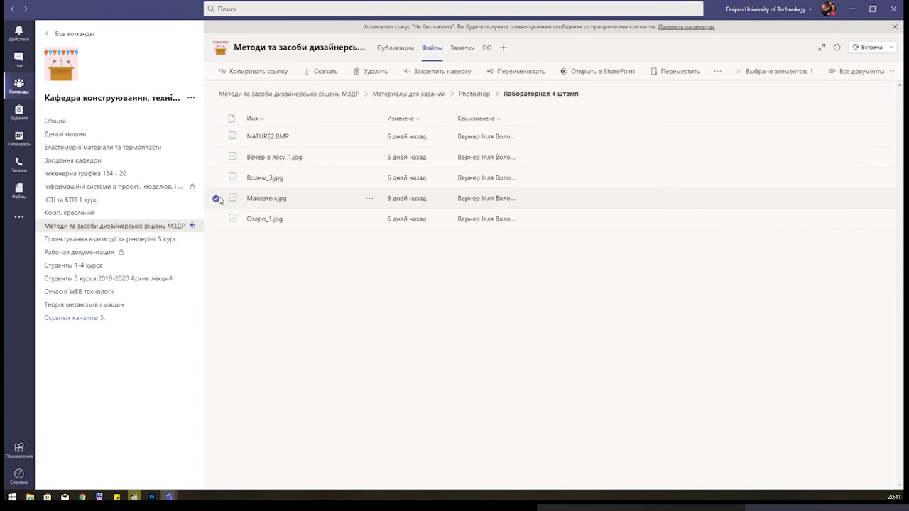
left_click(321, 72)
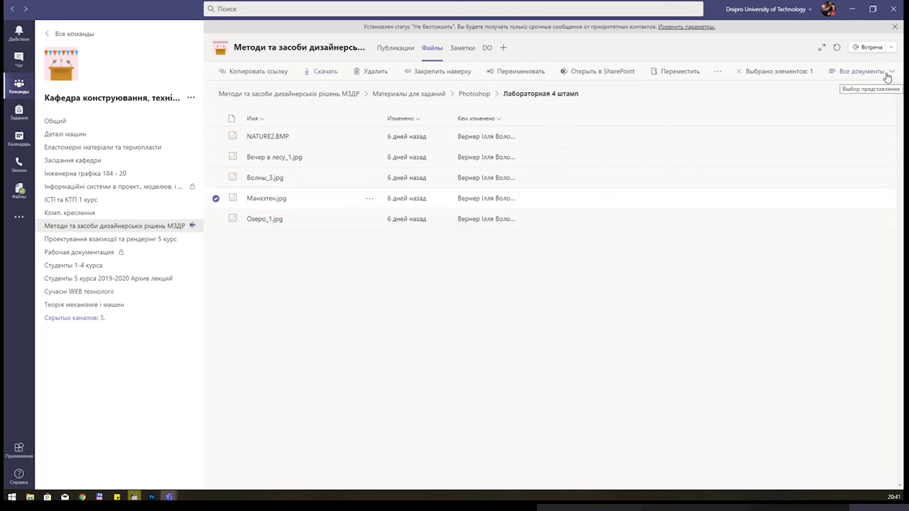
left_click(852, 10)
Paste the lake photo as a new layer, position it over the canvas, and delete the blue scribble layer.
key("ctrl+v")
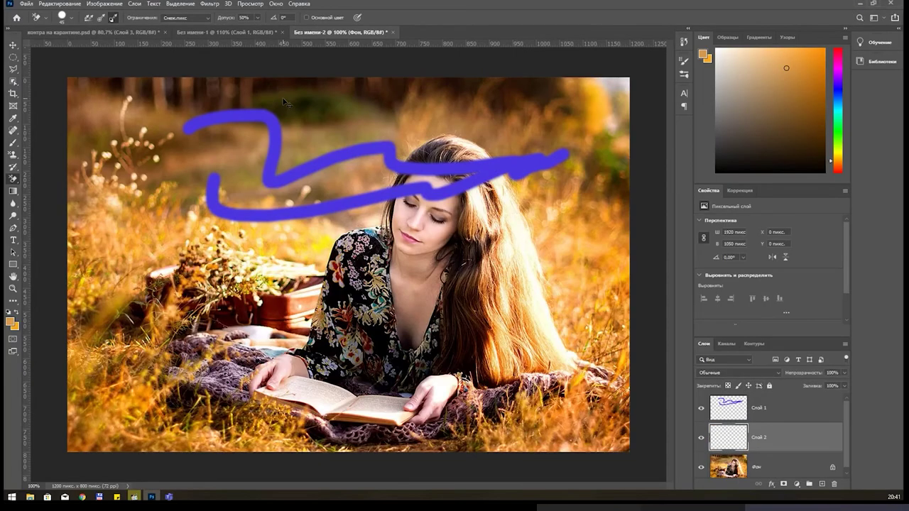
key("v")
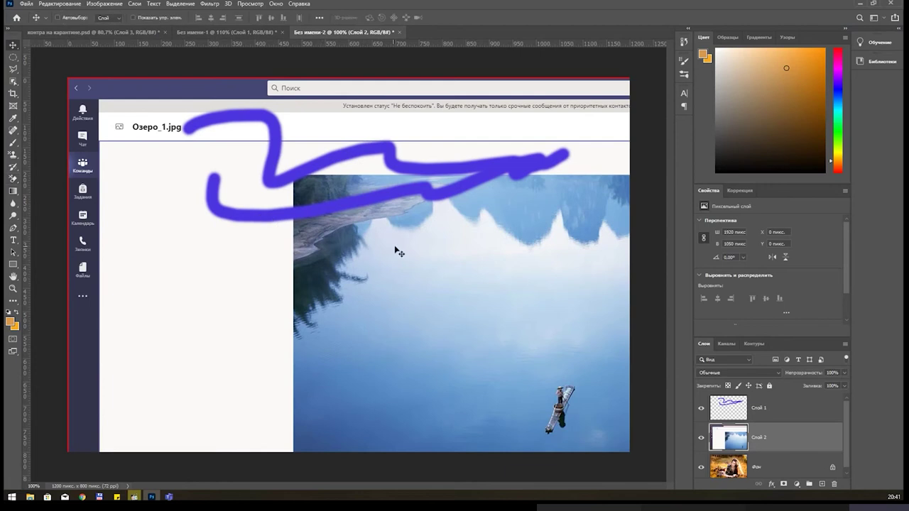
left_click_drag(432, 258, 233, 179)
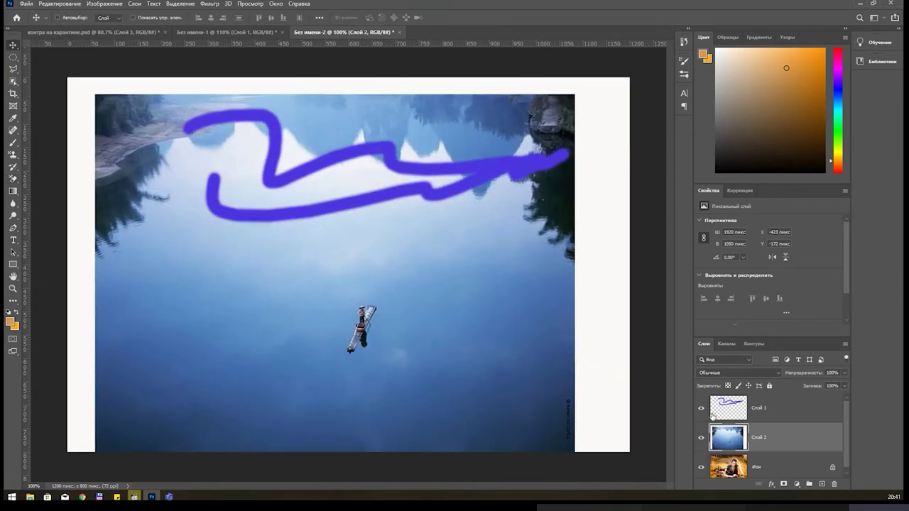
left_click(774, 405)
key("Delete")
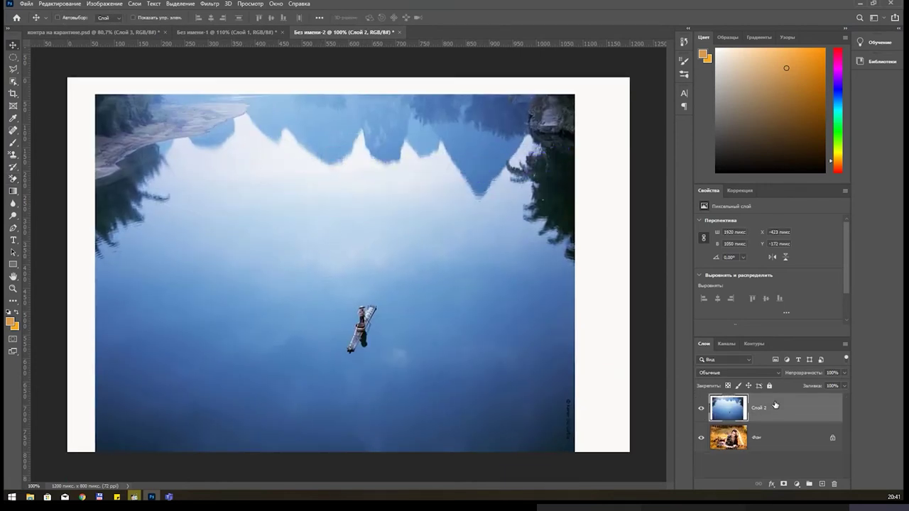
left_click_drag(360, 261, 368, 247)
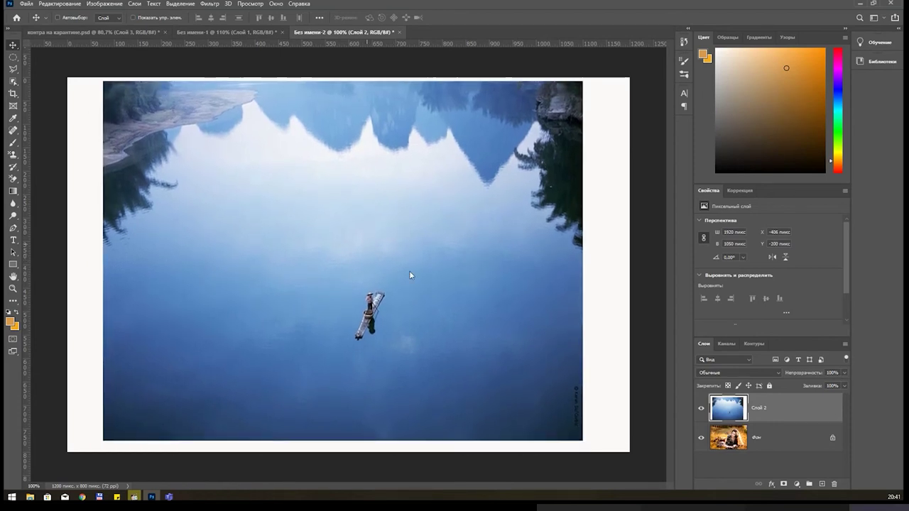
Switch to the Clone Stamp tool and bring up its brush settings.
scroll(409, 271, "up", 2)
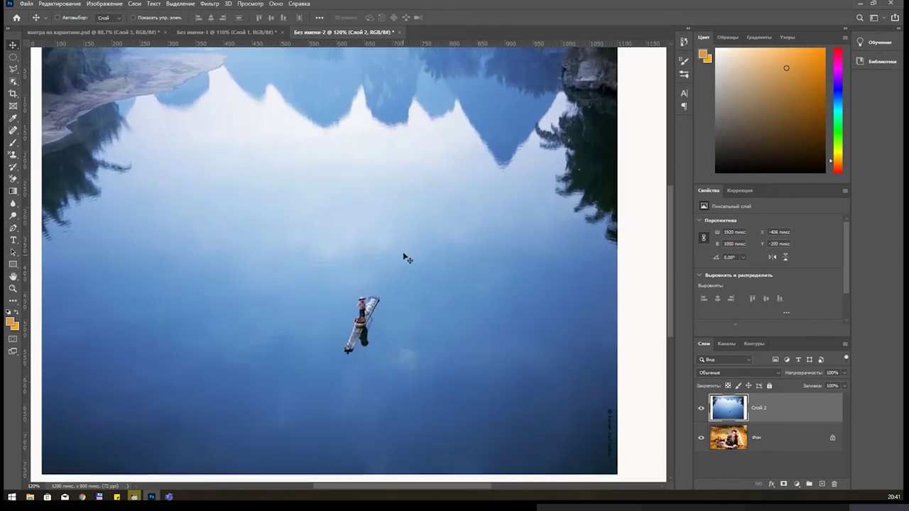
scroll(409, 254, "up", 1)
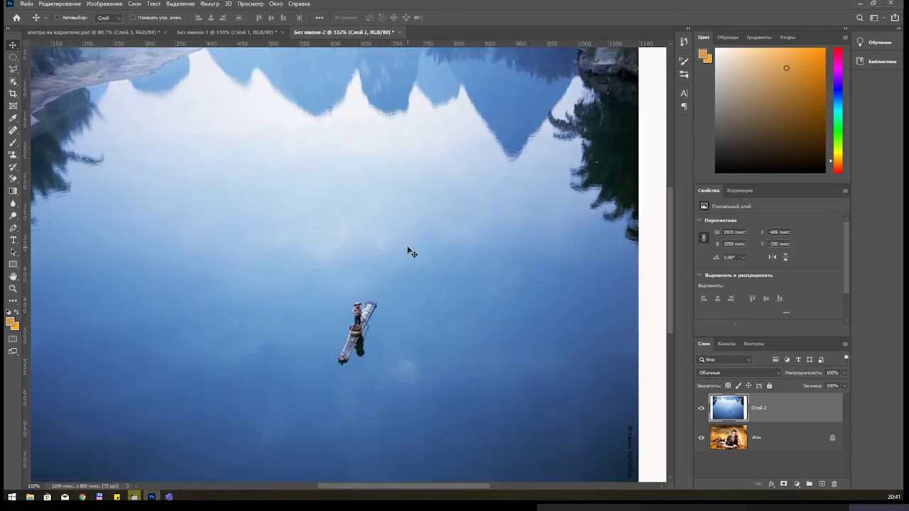
left_click_drag(391, 203, 414, 210)
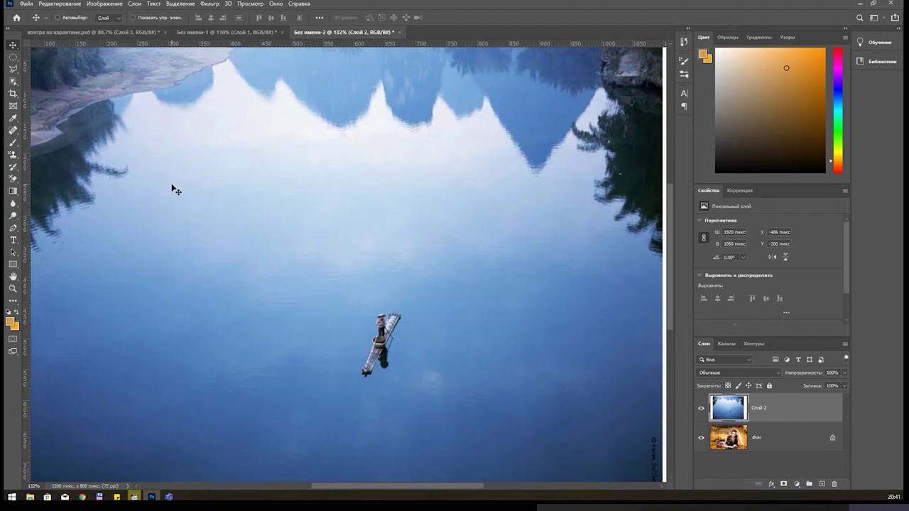
left_click(11, 158)
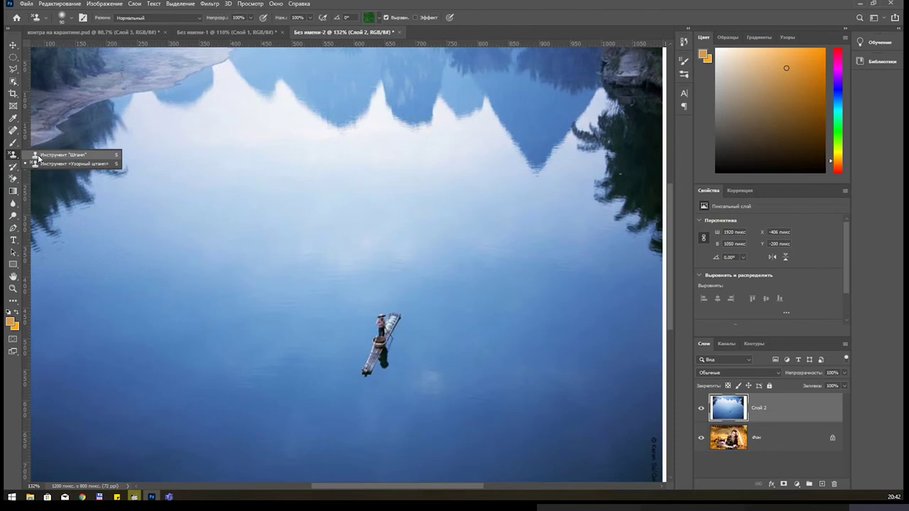
left_click(38, 155)
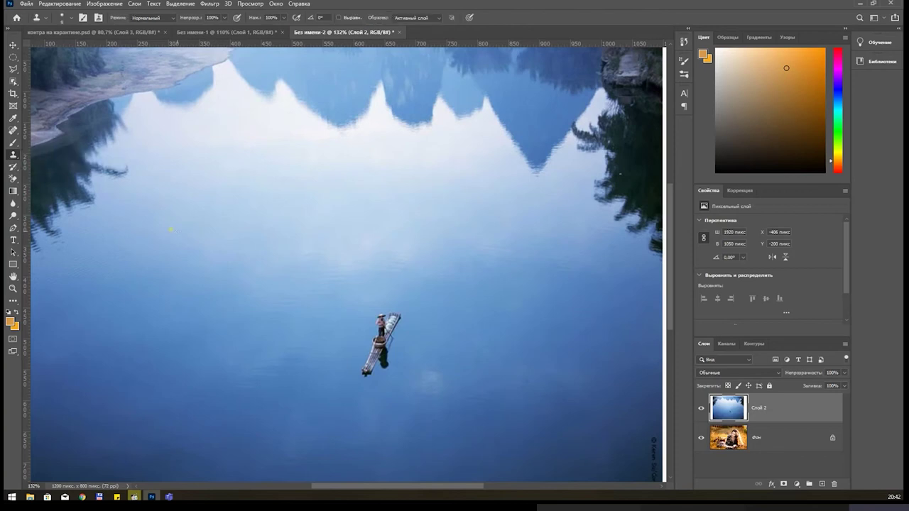
right_click(260, 195)
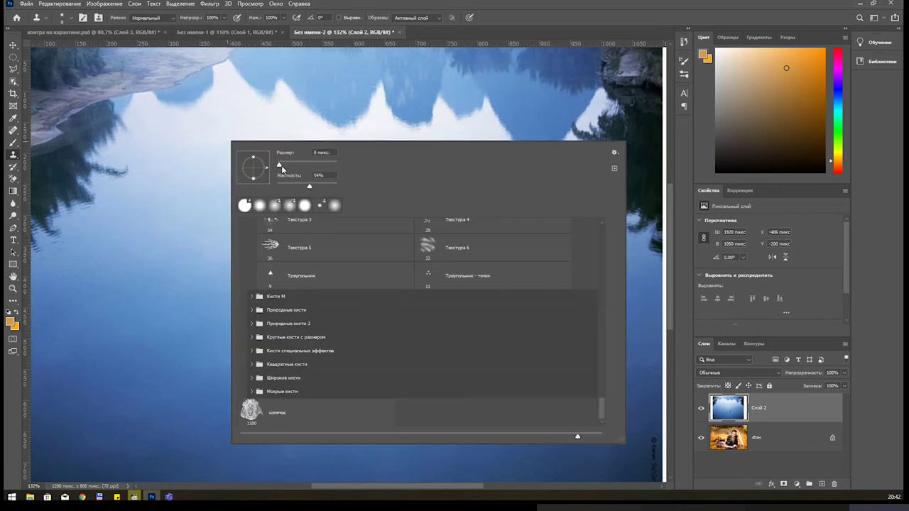
Set the Clone Stamp brush to 70 px, undo the cloned boat copy, and open the Window menu.
left_click_drag(282, 167, 298, 167)
left_click(121, 227)
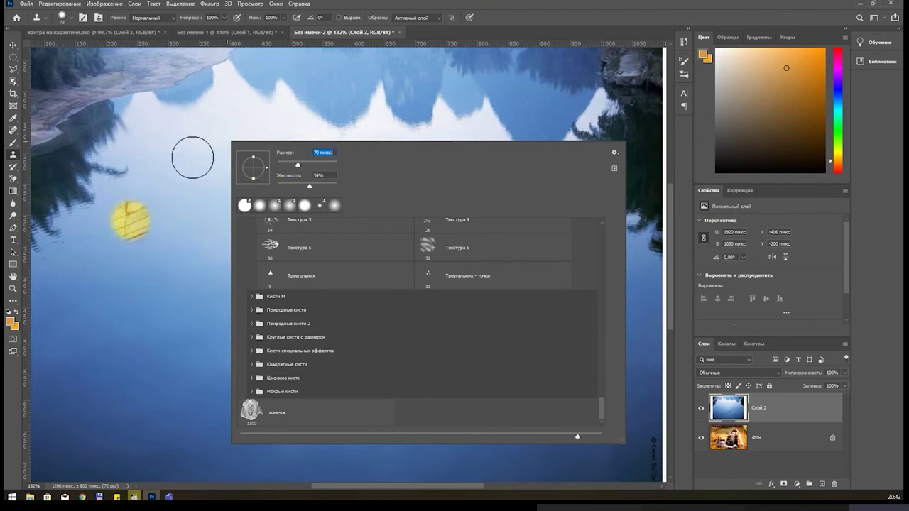
key("Return")
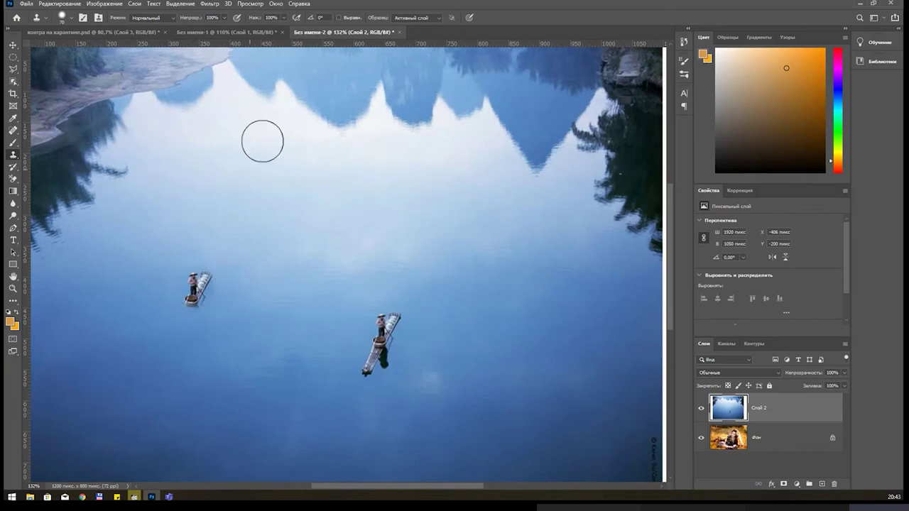
key("ctrl+z")
left_click(276, 4)
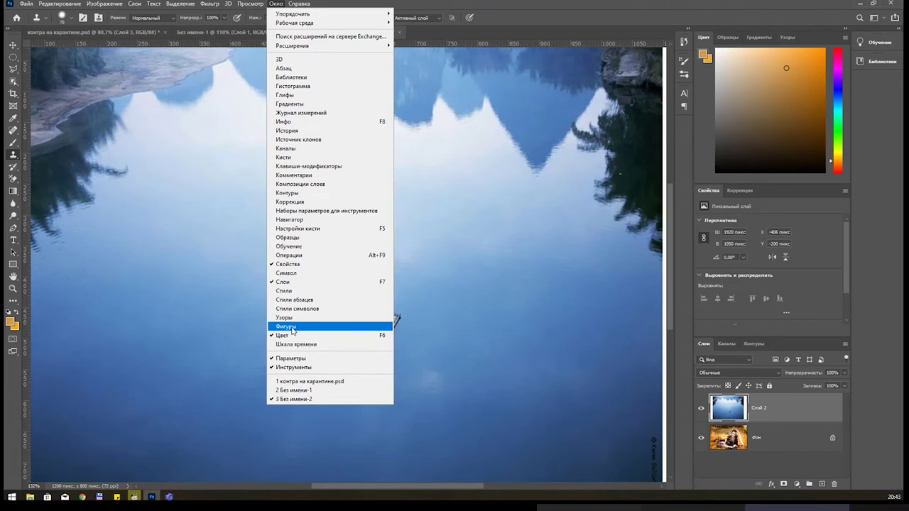
Look over the alternative stamp tools, then bring up the Clone Source settings.
left_click(511, 17)
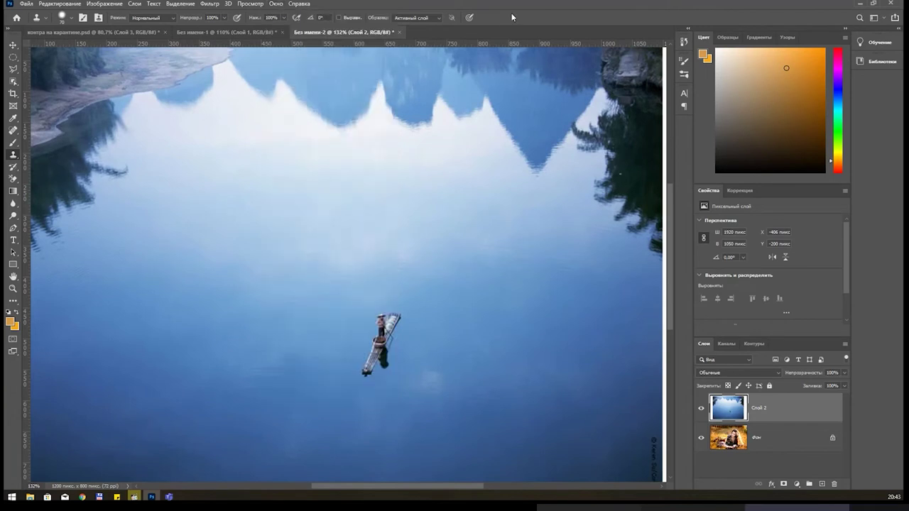
right_click(14, 158)
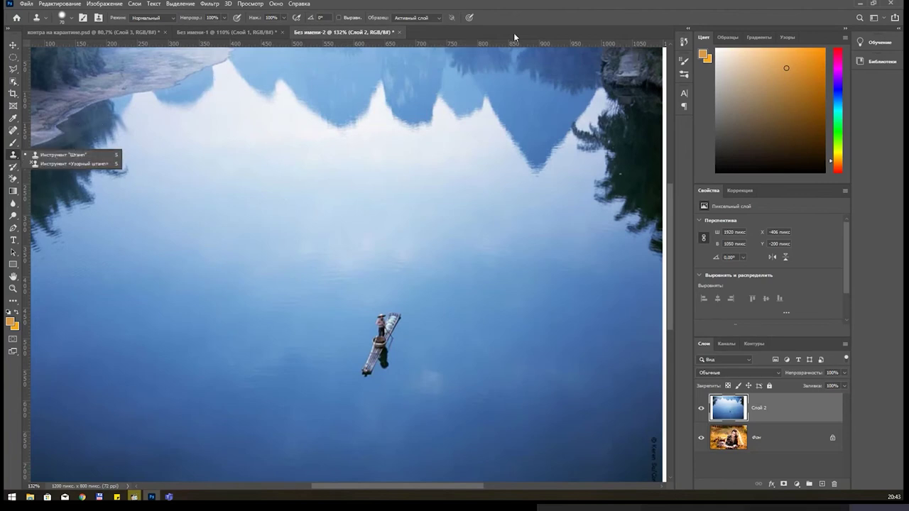
left_click(543, 16)
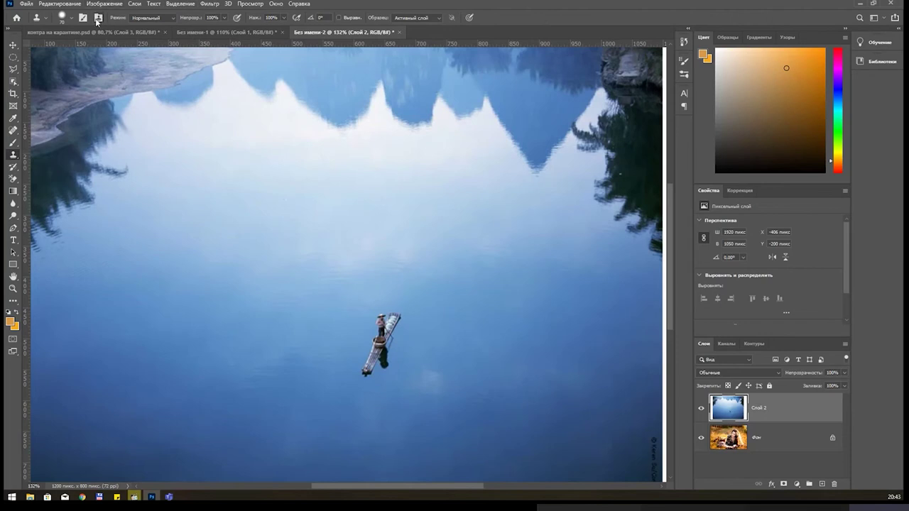
left_click(98, 19)
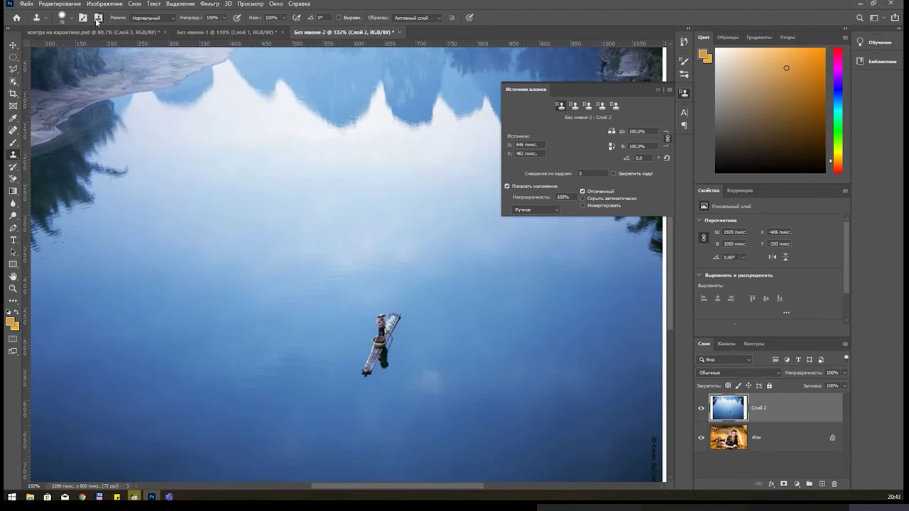
Switch the clone overlay preview off and back on, stamp a test boat, and select the overlay opacity.
left_click(281, 5)
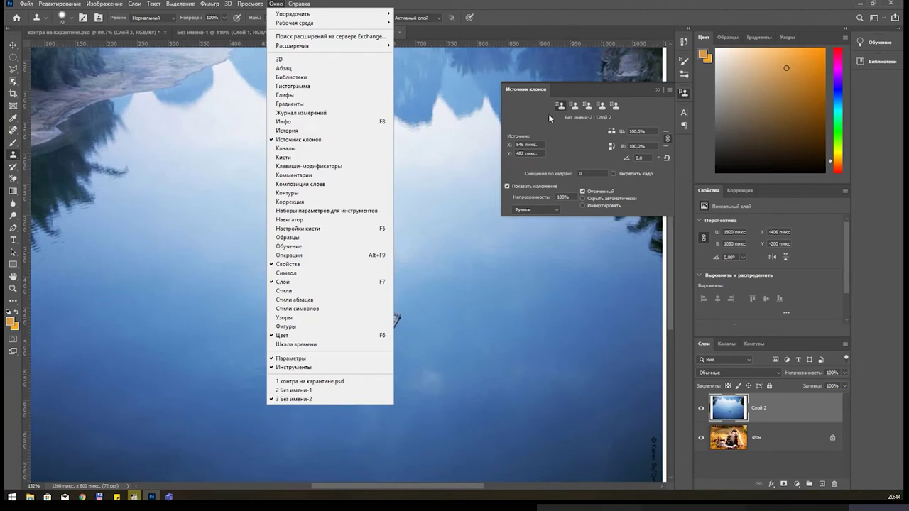
left_click(585, 88)
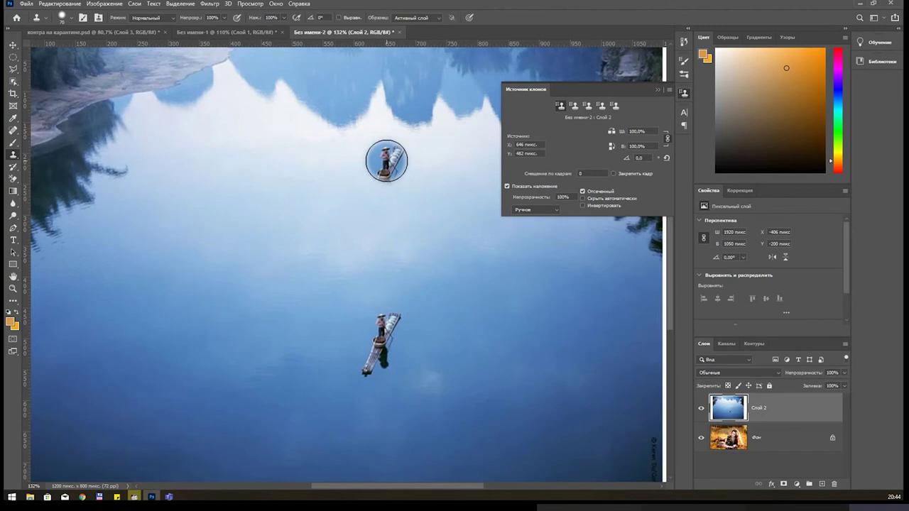
left_click(507, 186)
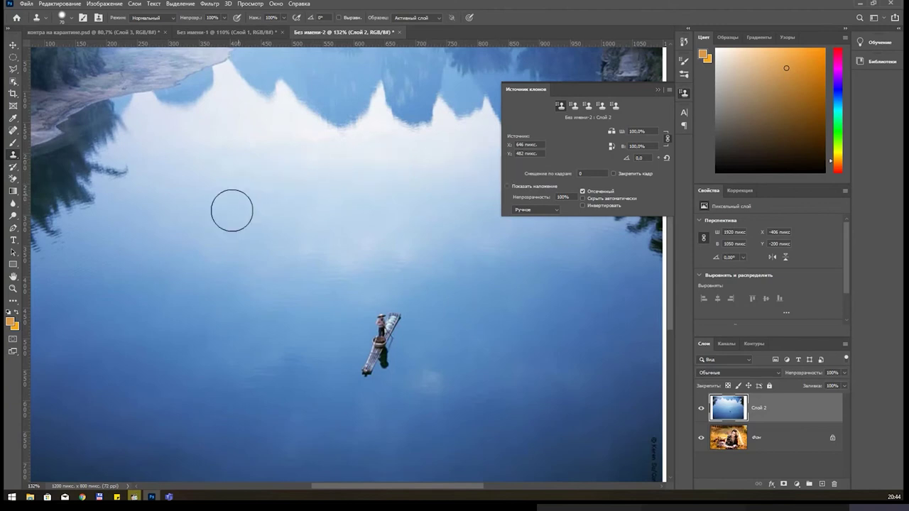
left_click(507, 186)
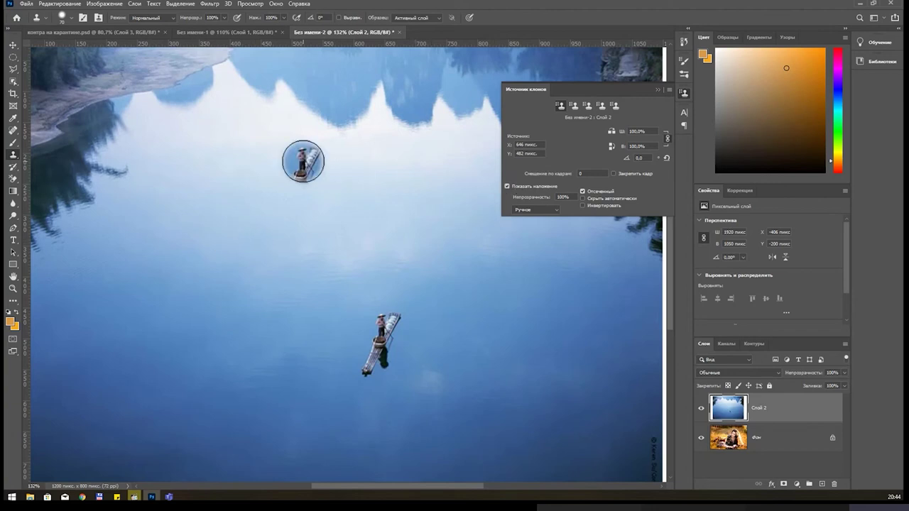
left_click(309, 188)
left_click(562, 197)
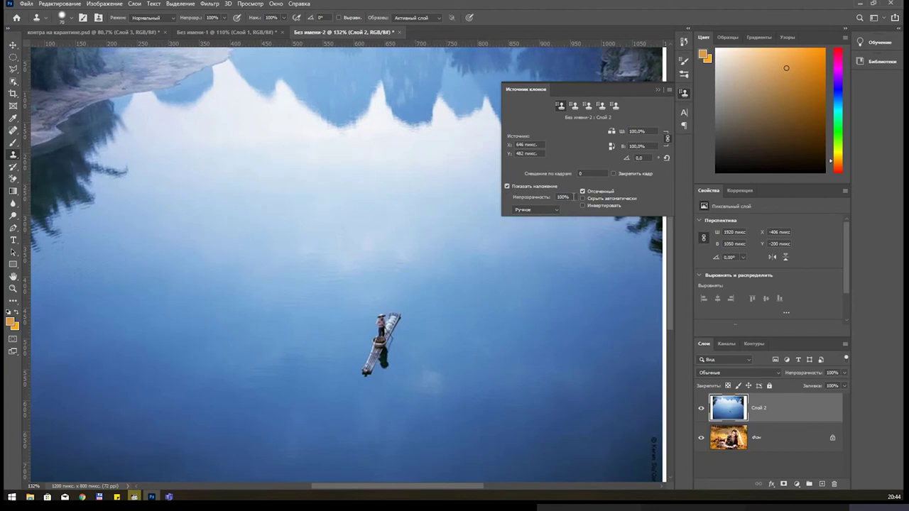
Set the clone overlay opacity to 70% and Alt-click the boat as the clone source.
type("70")
key("Return")
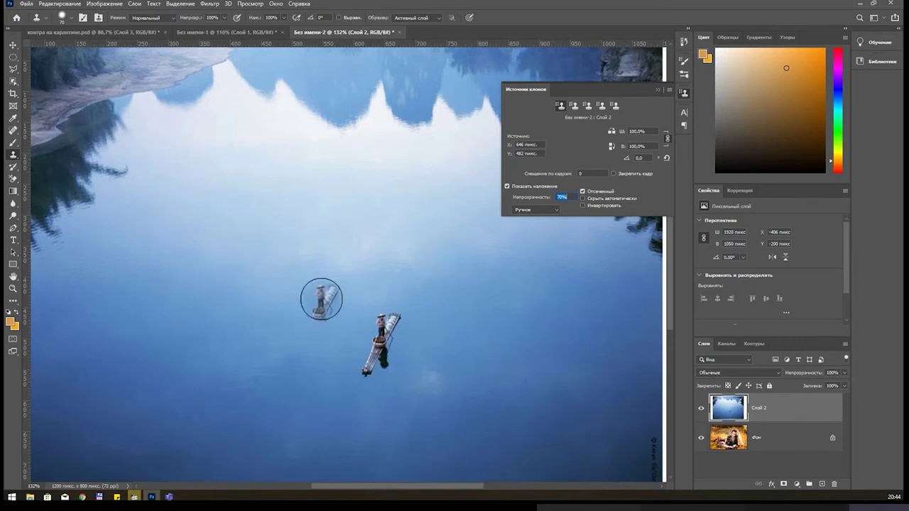
left_click(382, 334, "alt")
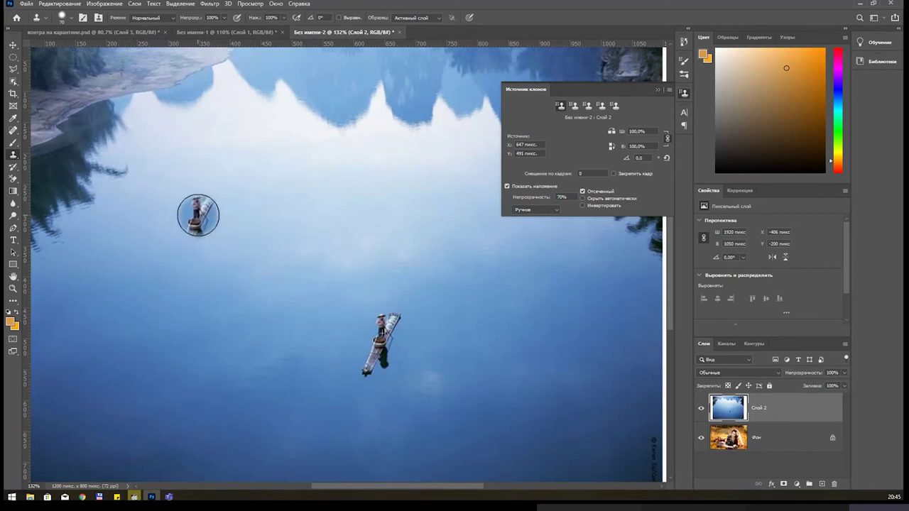
Stamp three practice boat copies above the original, undoing a faint fourth copy.
mouse_move(198, 217)
left_mouse_down()
mouse_move(187, 239)
mouse_move(193, 229)
left_mouse_up()
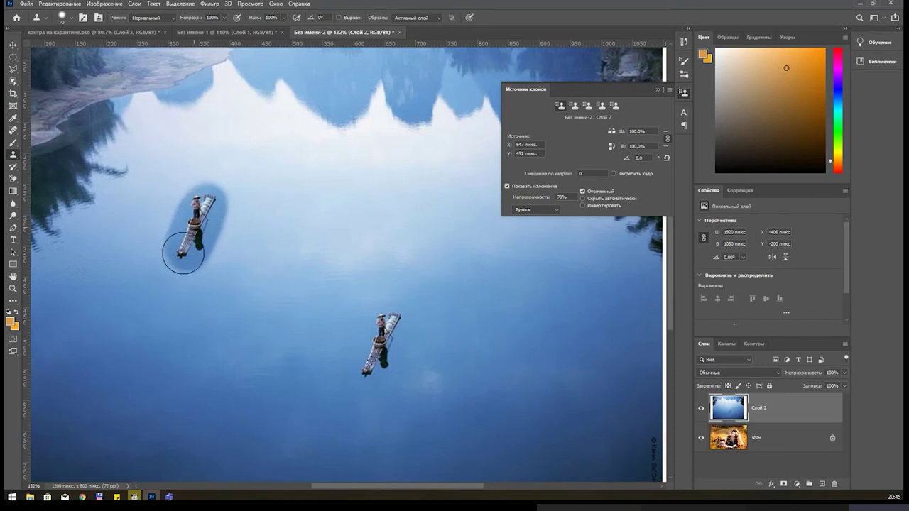
left_click_drag(183, 254, 186, 255)
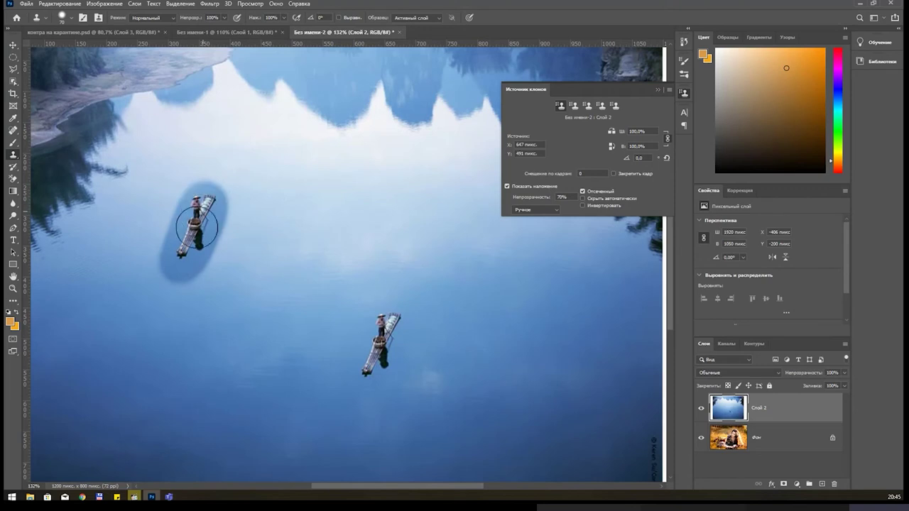
left_click_drag(200, 200, 196, 223)
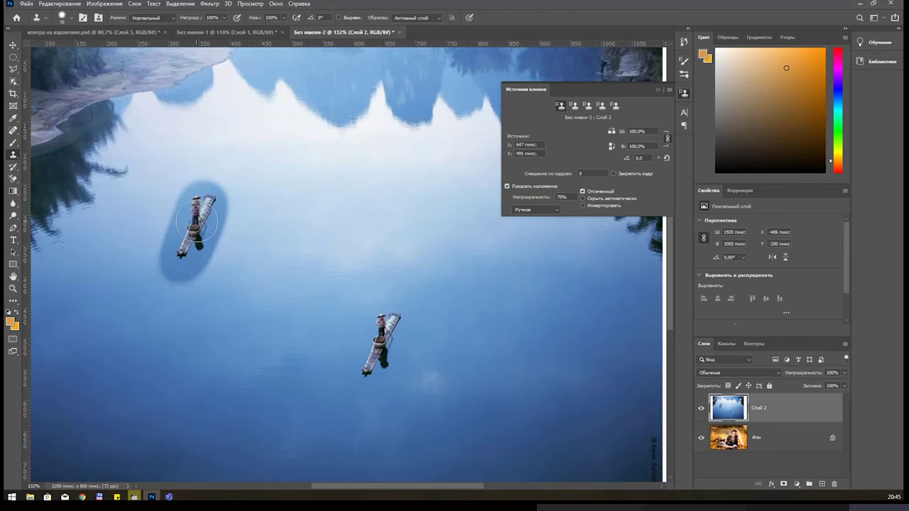
left_click_drag(330, 191, 332, 208)
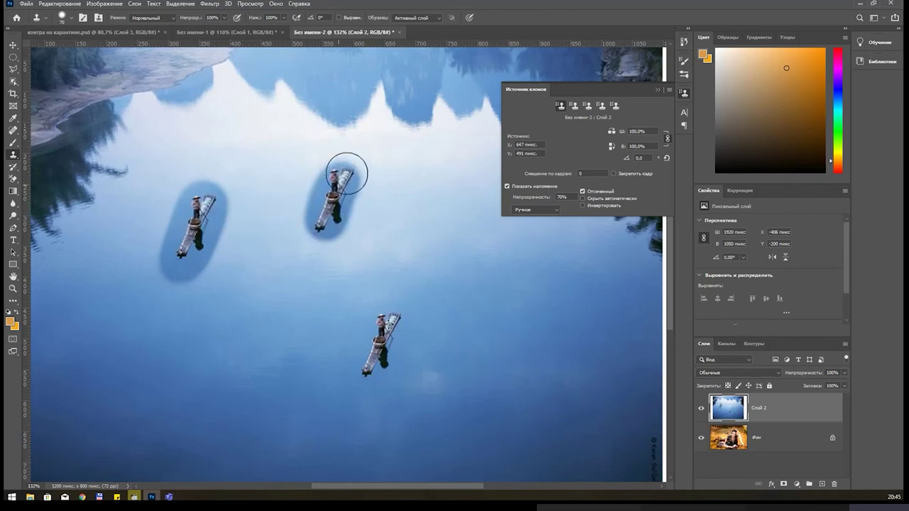
left_click_drag(347, 173, 334, 213)
mouse_move(402, 202)
left_mouse_down()
mouse_move(405, 225)
mouse_move(381, 251)
mouse_move(397, 211)
mouse_move(367, 229)
left_mouse_up()
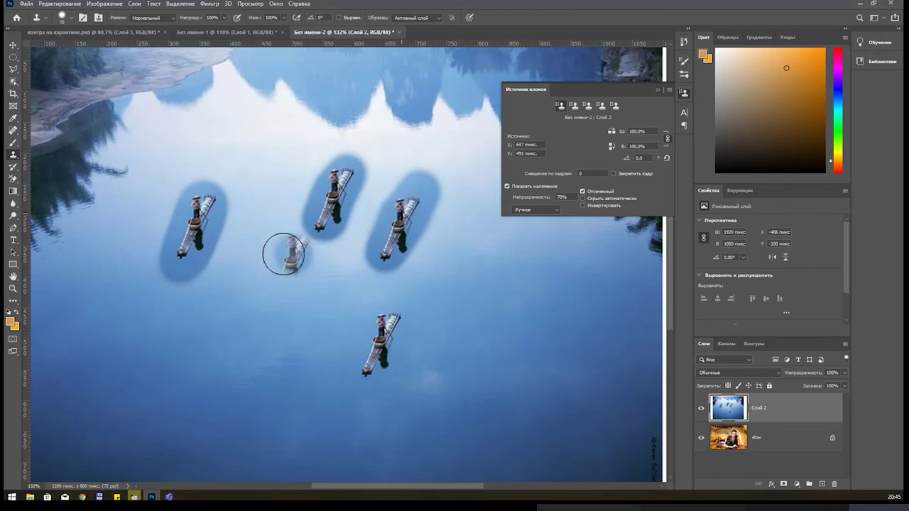
left_click_drag(336, 196, 313, 229)
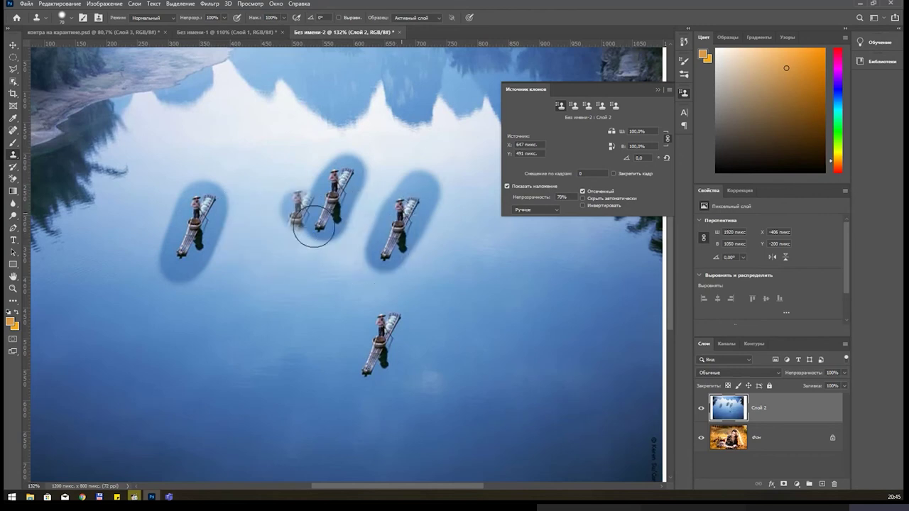
key("ctrl+z")
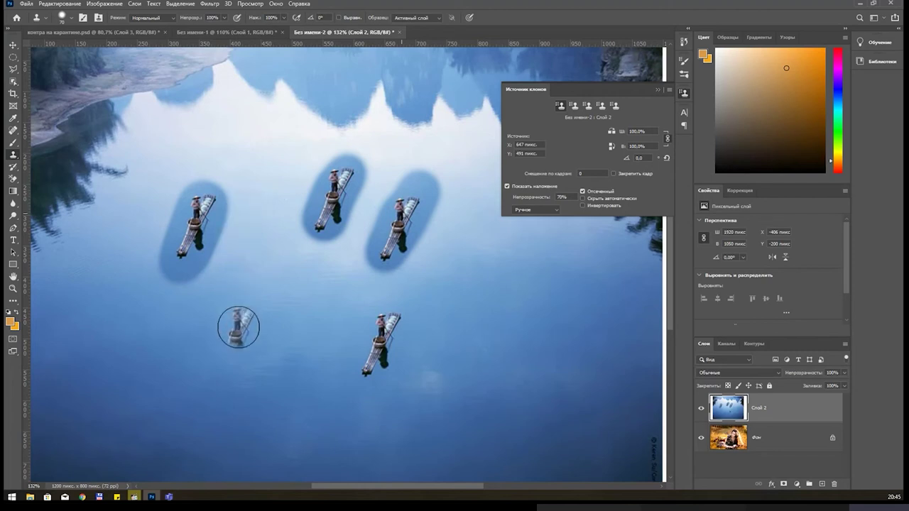
Set the brush hardness to 0%, stamp more boat copies lower down, then undo them.
right_click(248, 278)
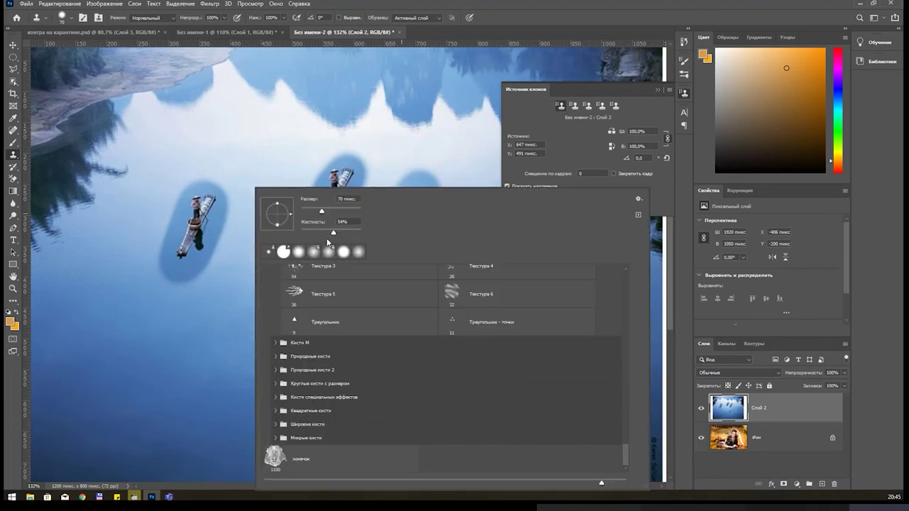
left_click_drag(334, 230, 299, 232)
key("Return")
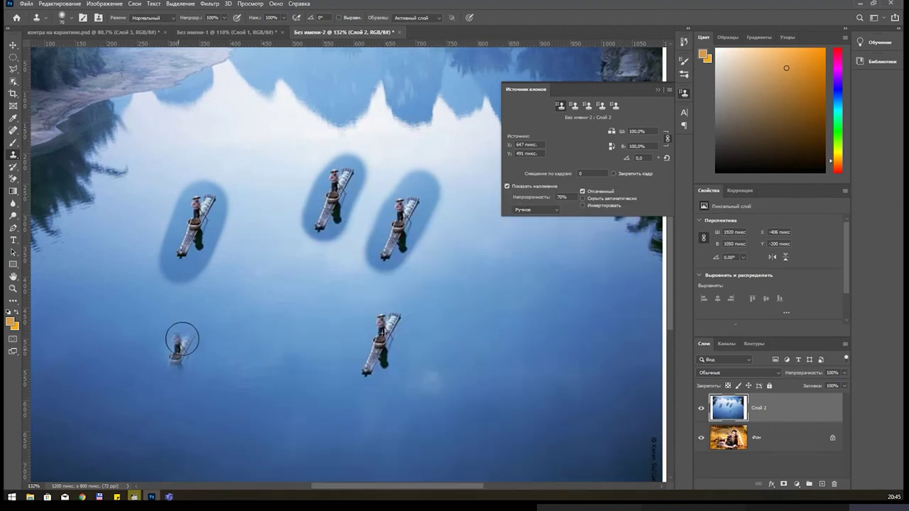
left_click_drag(178, 345, 177, 373)
left_click_drag(274, 366, 272, 394)
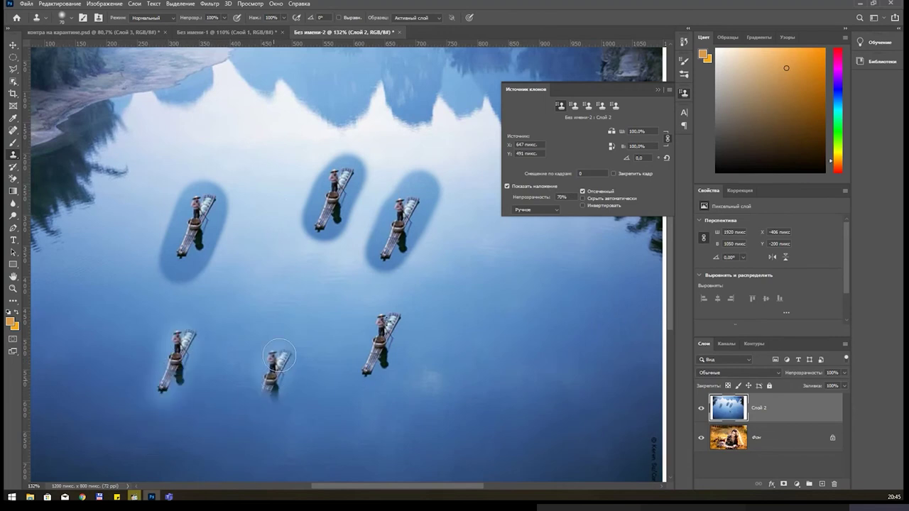
left_click_drag(490, 334, 490, 369)
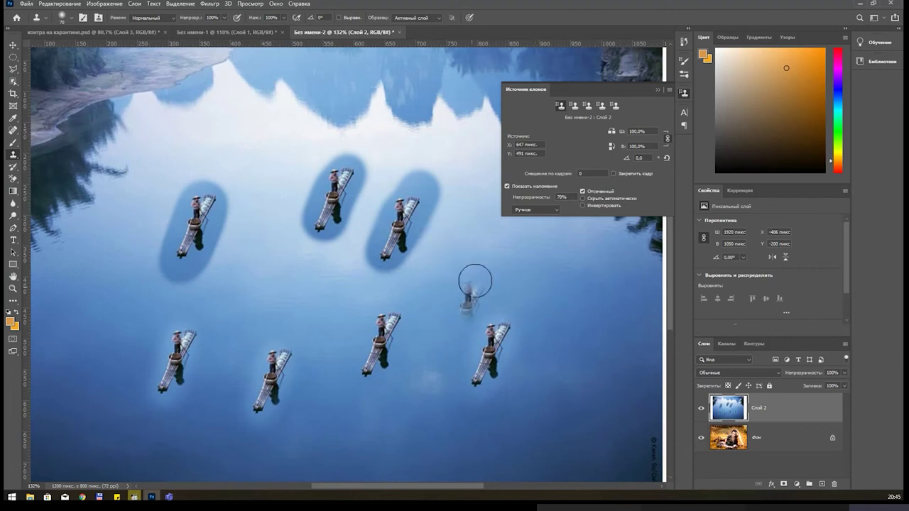
key("ctrl+z")
key("ctrl+z")
key("ctrl+z")
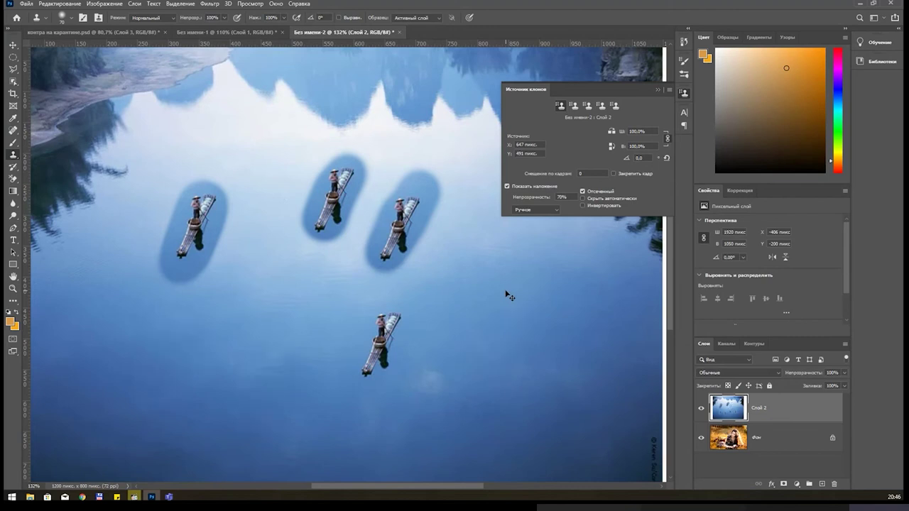
key("ctrl+z")
key("ctrl+z")
key("ctrl+z")
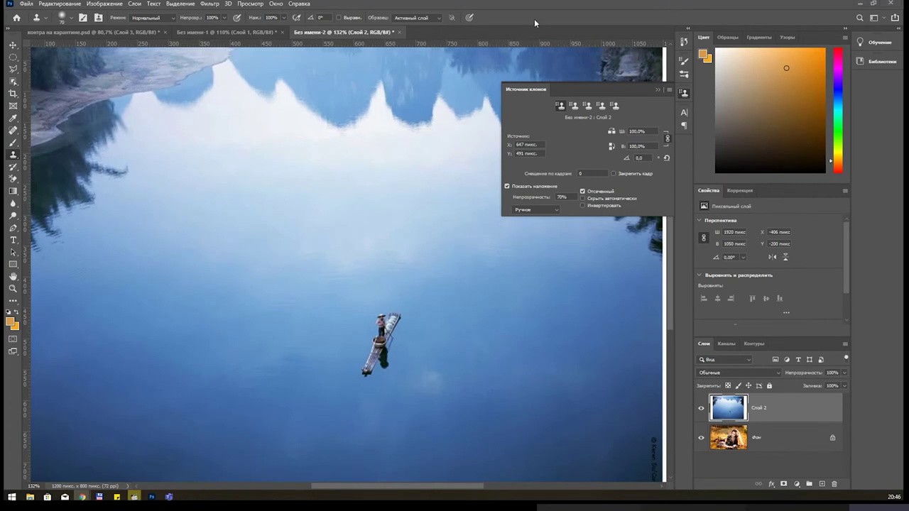
Paste the park photo as a new layer and zoom in on it.
key("ctrl+v")
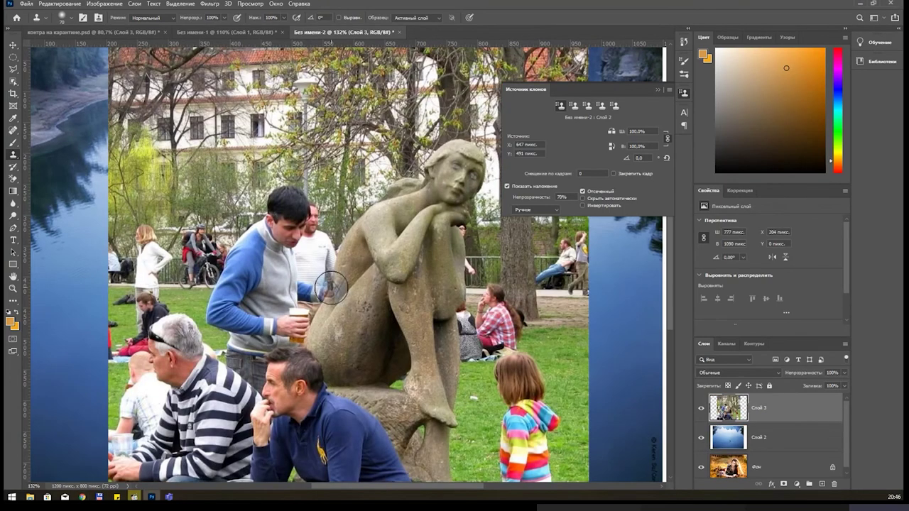
scroll(329, 287, "down", 3)
scroll(330, 290, "up", 2)
scroll(497, 345, "up", 1)
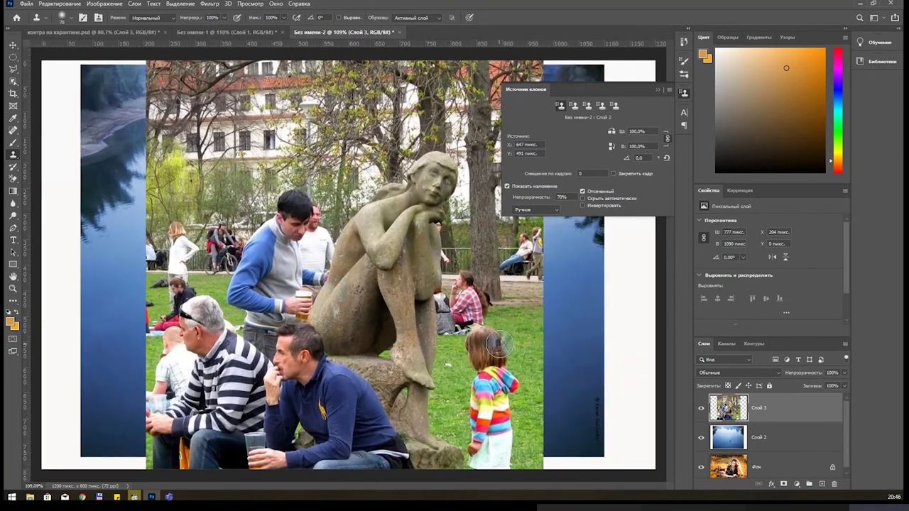
scroll(497, 344, "up", 1)
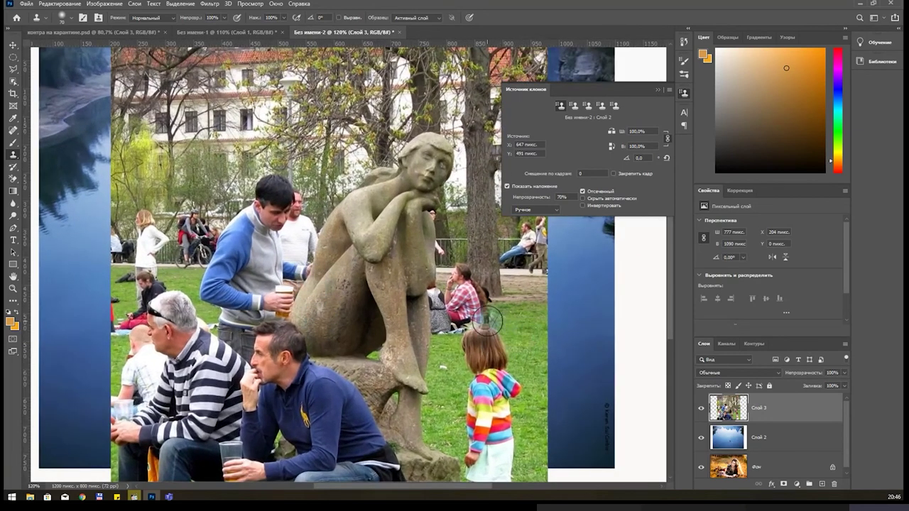
left_click_drag(487, 323, 482, 324)
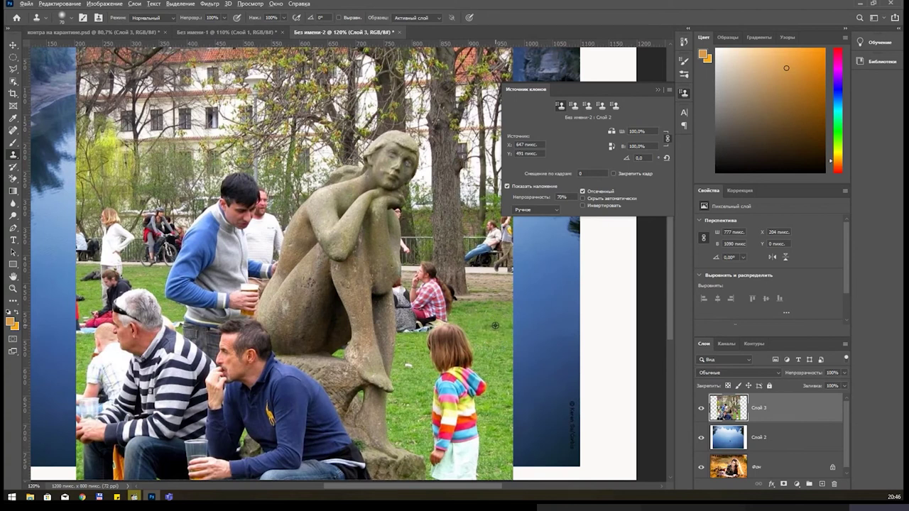
Clone grass over the girl, then delete the park photo layer Слой 3.
mouse_move(486, 333)
left_mouse_down()
mouse_move(438, 346)
mouse_move(459, 343)
left_mouse_up()
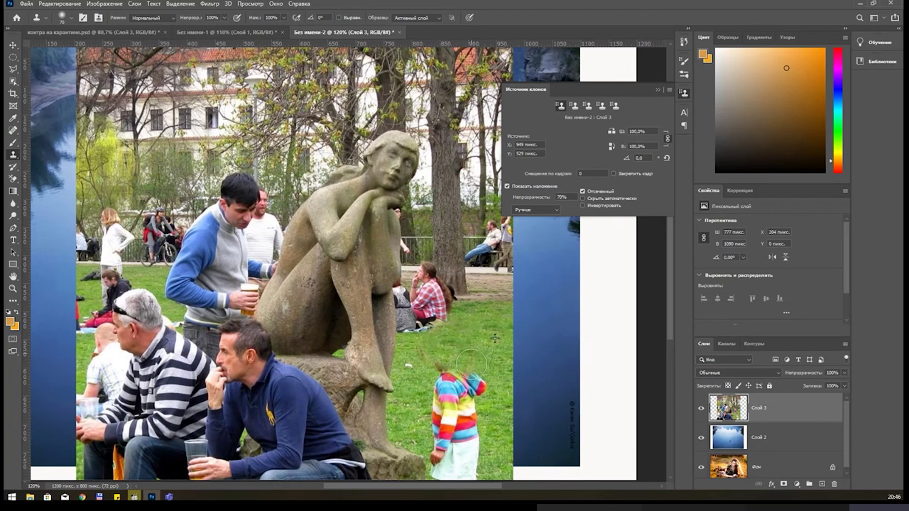
mouse_move(431, 369)
left_mouse_down()
mouse_move(466, 417)
mouse_move(446, 471)
left_mouse_up()
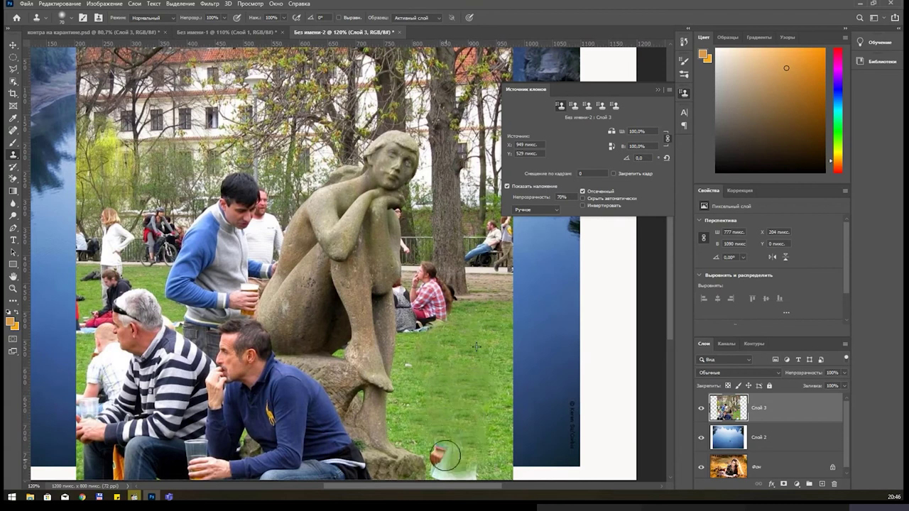
left_click(411, 414, "alt")
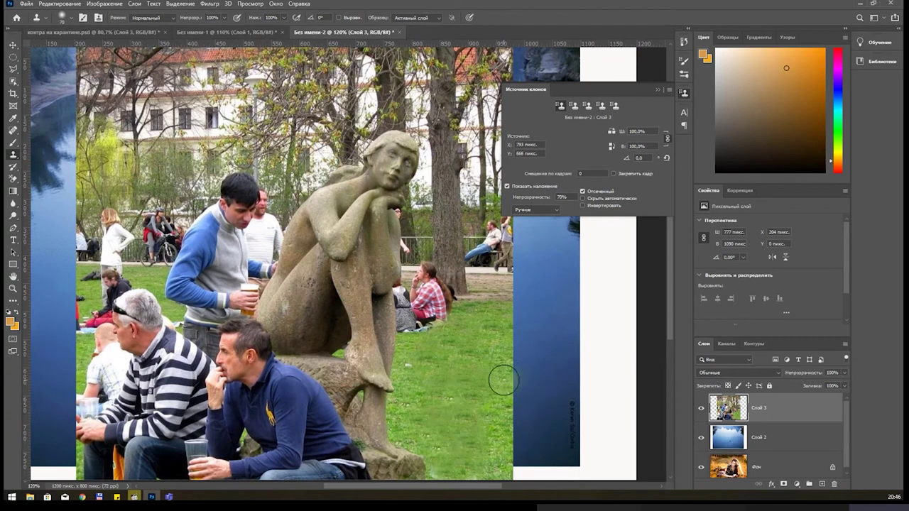
scroll(492, 319, "down", 3)
scroll(492, 320, "down", 2)
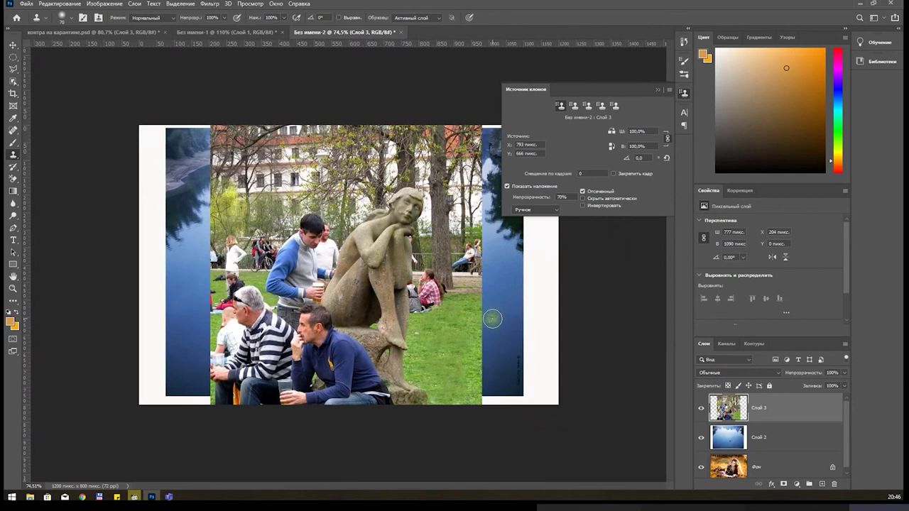
key("Delete")
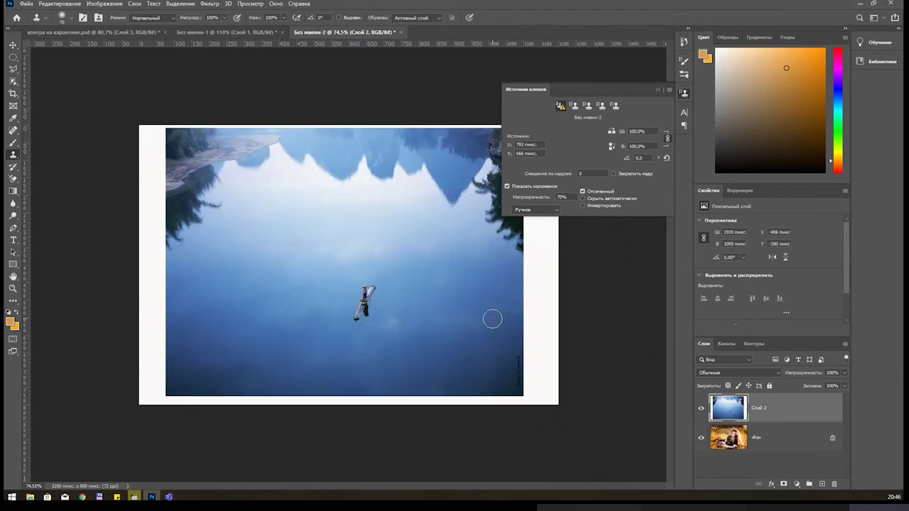
Sample open water beside the boat and clone it over the boat and boatman.
scroll(417, 273, "up", 2)
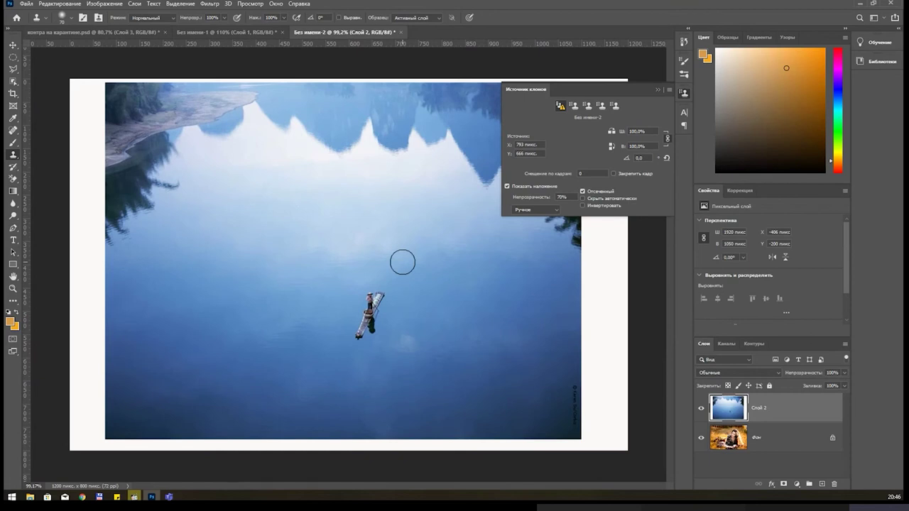
scroll(400, 282, "up", 1)
scroll(404, 302, "up", 1)
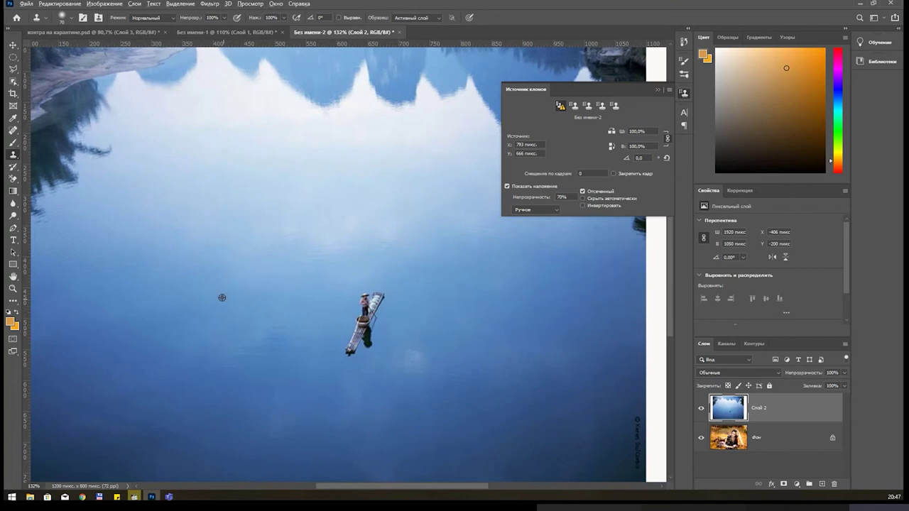
left_click(225, 201, "alt")
left_click(219, 278, "alt")
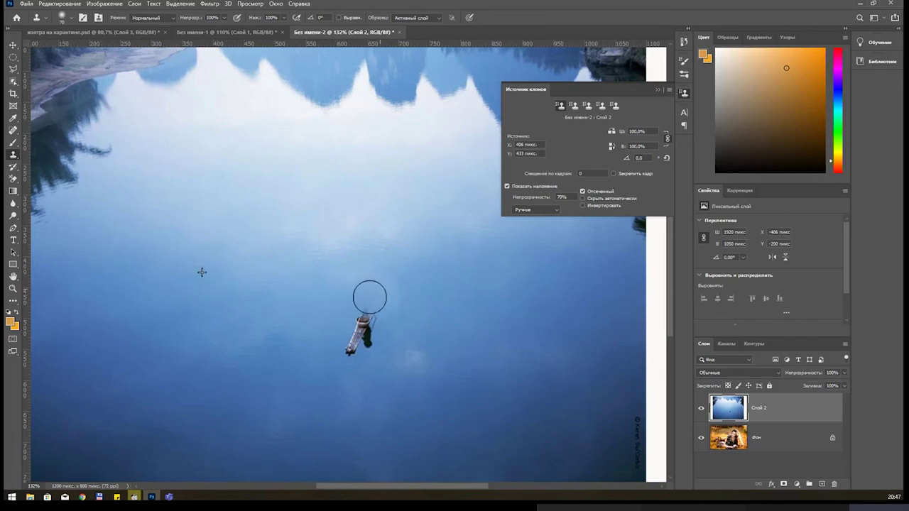
left_click_drag(366, 294, 357, 349)
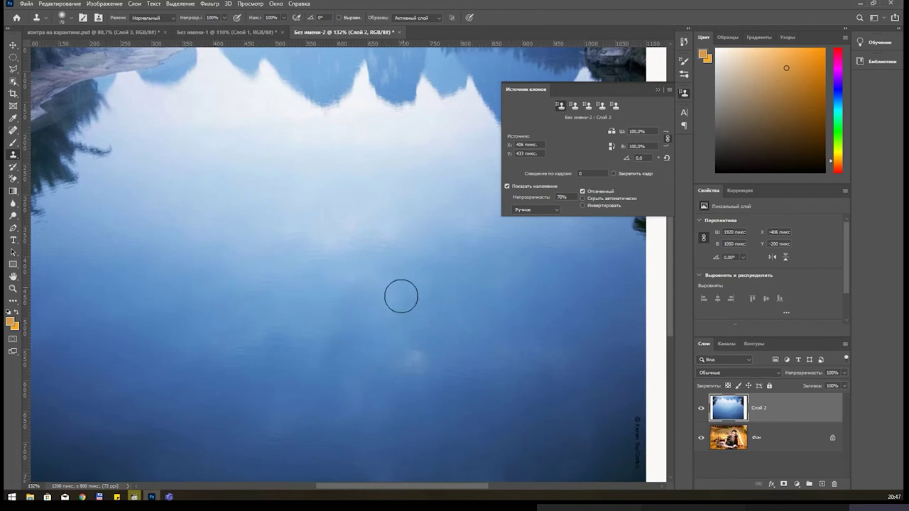
scroll(399, 296, "down", 3)
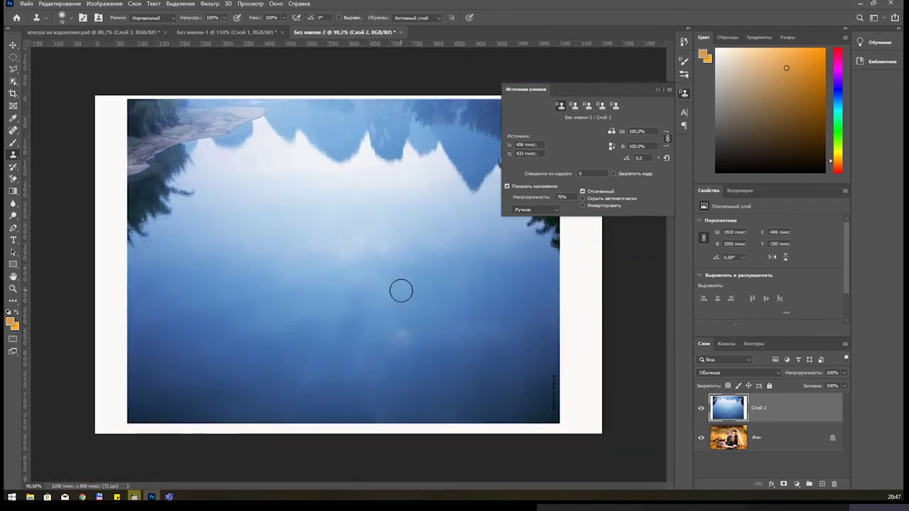
scroll(400, 290, "up", 1)
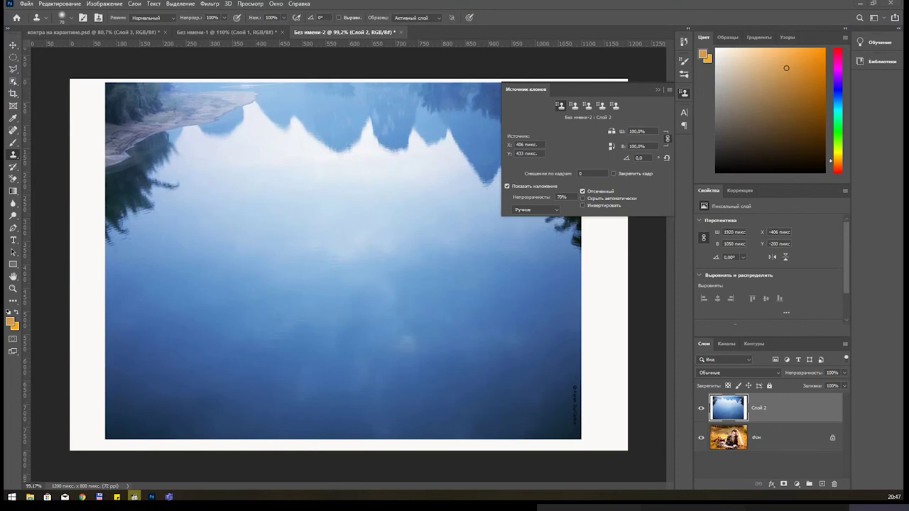
View Волны_3.jpg from the course files in Teams, then close it and minimize Teams.
left_click(168, 497)
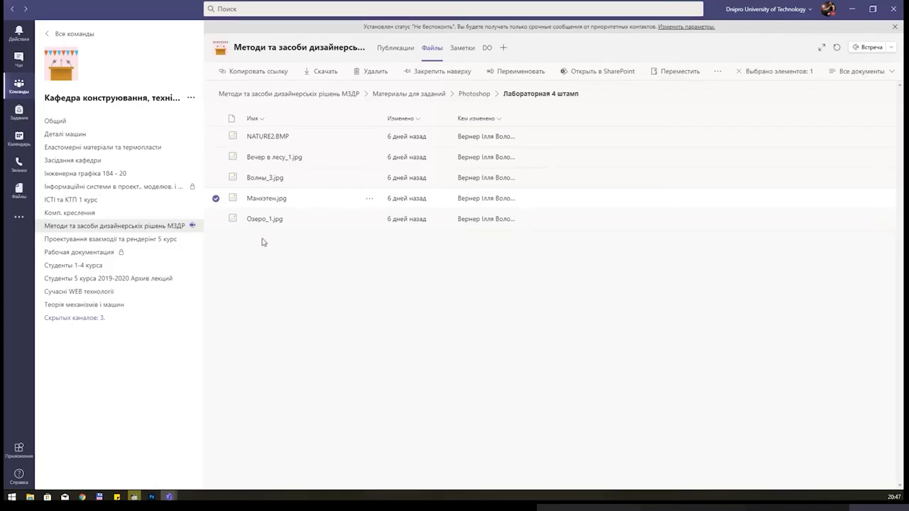
left_click(258, 178)
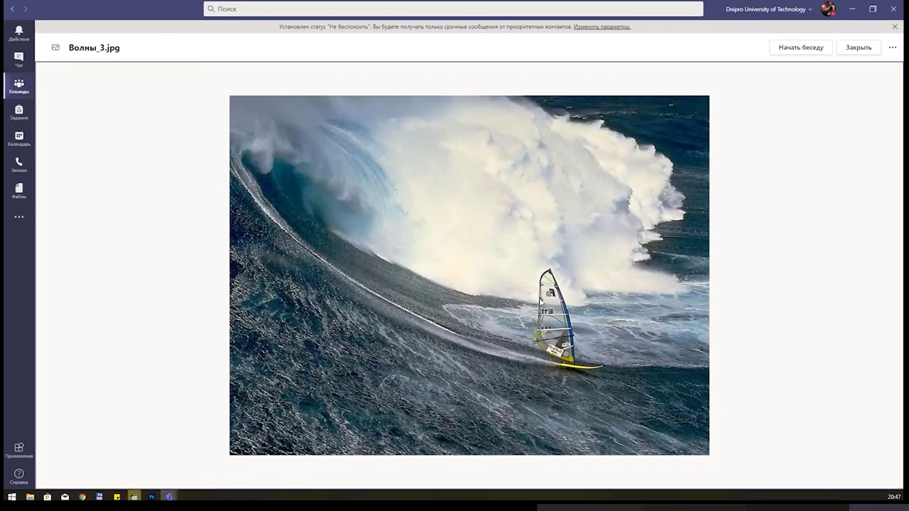
left_click(14, 9)
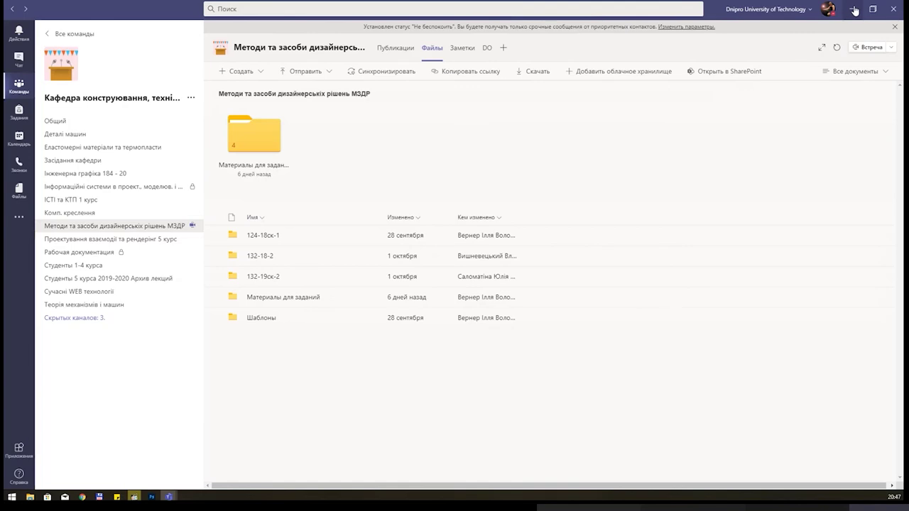
left_click(855, 10)
Paste the wave screenshot, move it onto the canvas, and enlarge the Clone Stamp brush.
key("ctrl+v")
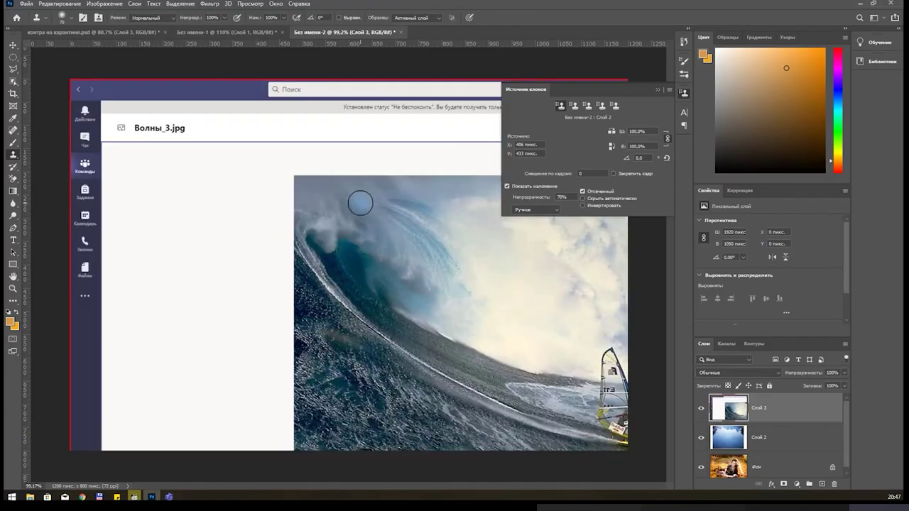
key("v")
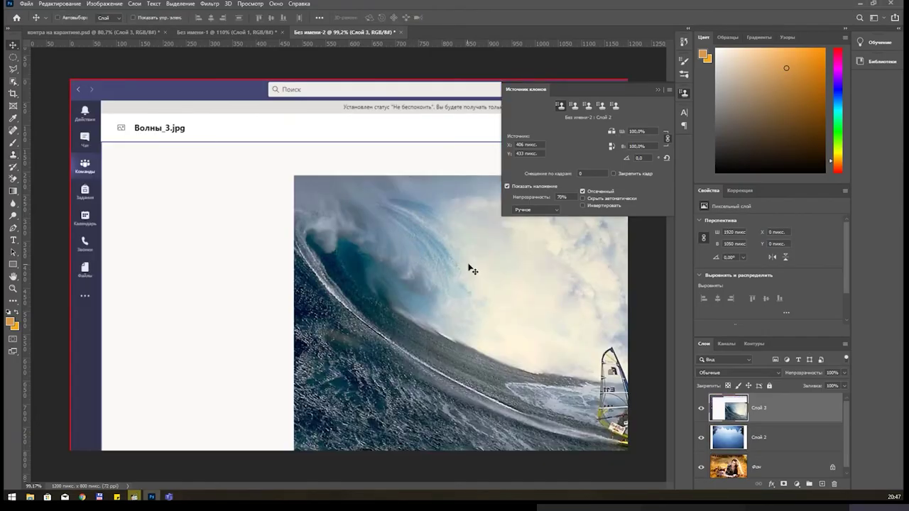
left_click_drag(472, 270, 255, 158)
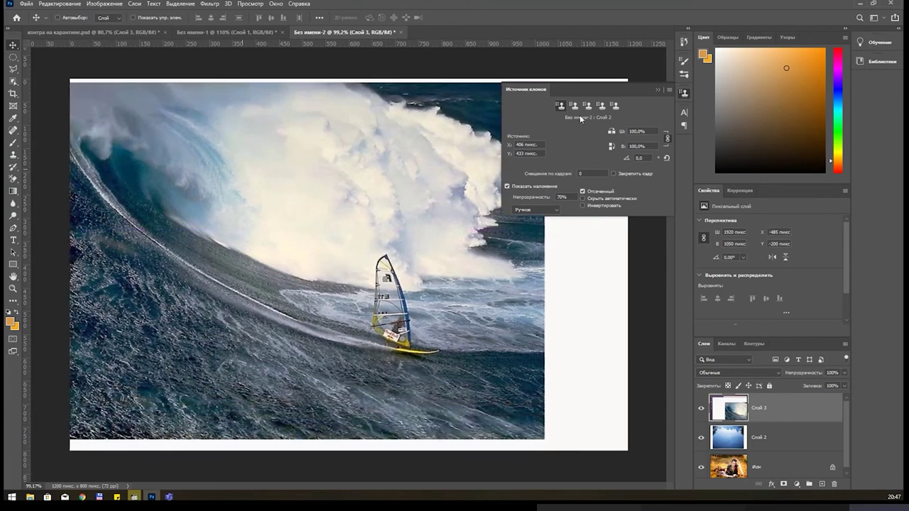
left_click(657, 88)
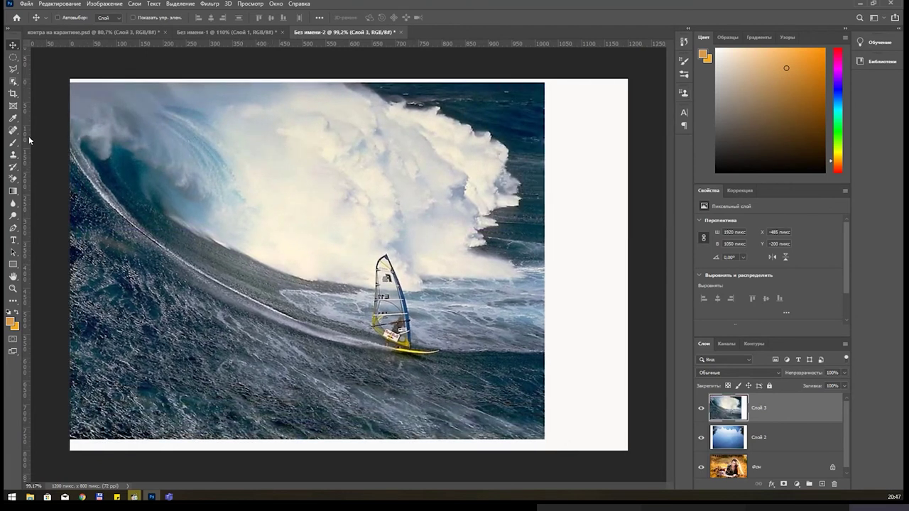
left_click(13, 154)
left_click(334, 207)
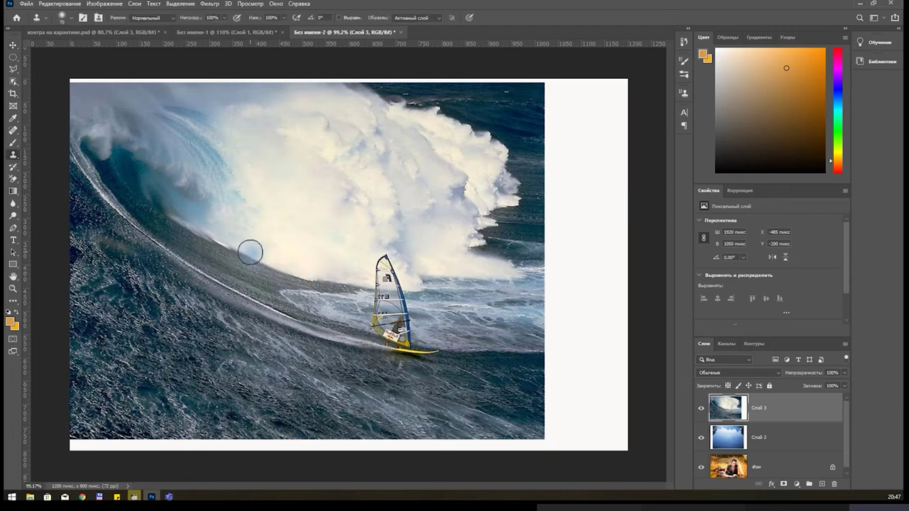
key("bracketright")
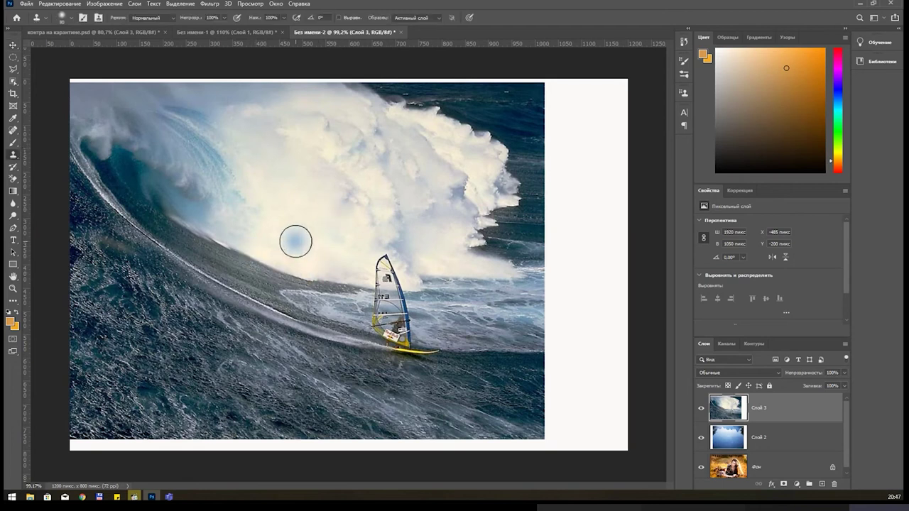
key("bracketright")
key("bracketright")
key("bracketright")
key("bracketright")
key("ctrl+z")
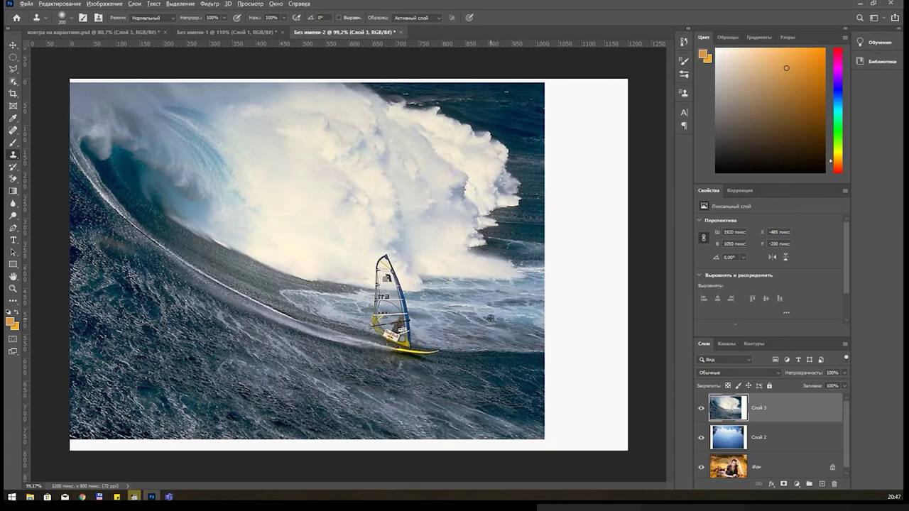
Clone water over the windsurfer's sail, board and figure, fixing bright patches with darker water.
left_click(491, 318, "alt")
left_click_drag(408, 323, 390, 270)
left_click_drag(401, 340, 436, 346)
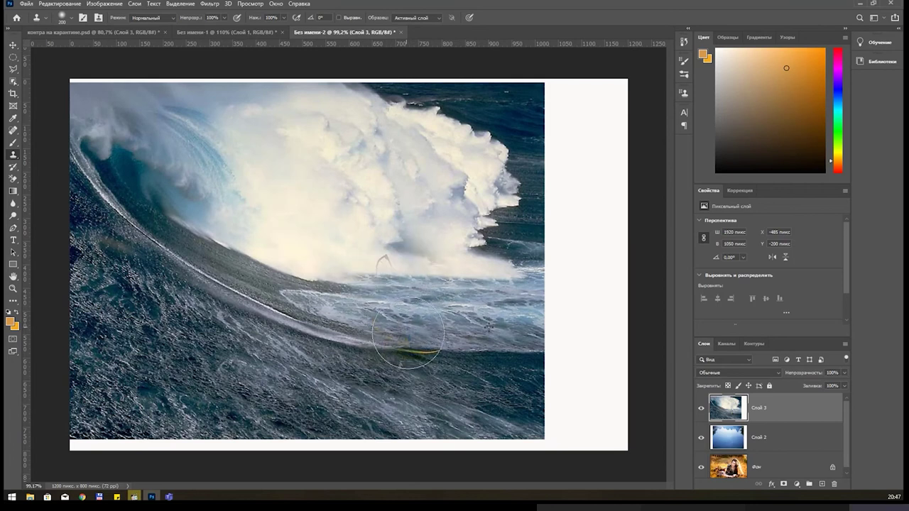
left_click(243, 153, "alt")
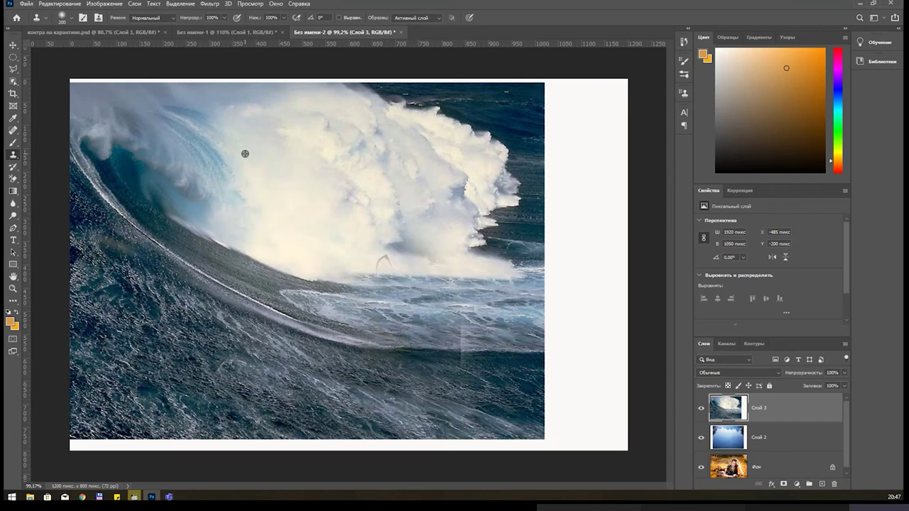
mouse_move(356, 241)
left_mouse_down()
mouse_move(394, 242)
mouse_move(373, 244)
left_mouse_up()
left_click_drag(397, 339, 370, 361)
key("ctrl+z")
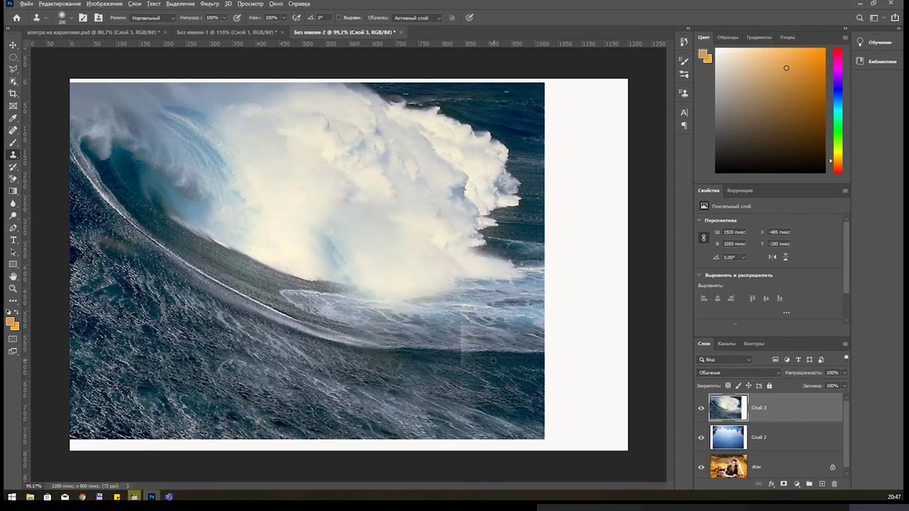
left_click(499, 358, "alt")
mouse_move(462, 335)
left_mouse_down()
mouse_move(454, 357)
mouse_move(465, 333)
left_mouse_up()
scroll(456, 331, "down", 1)
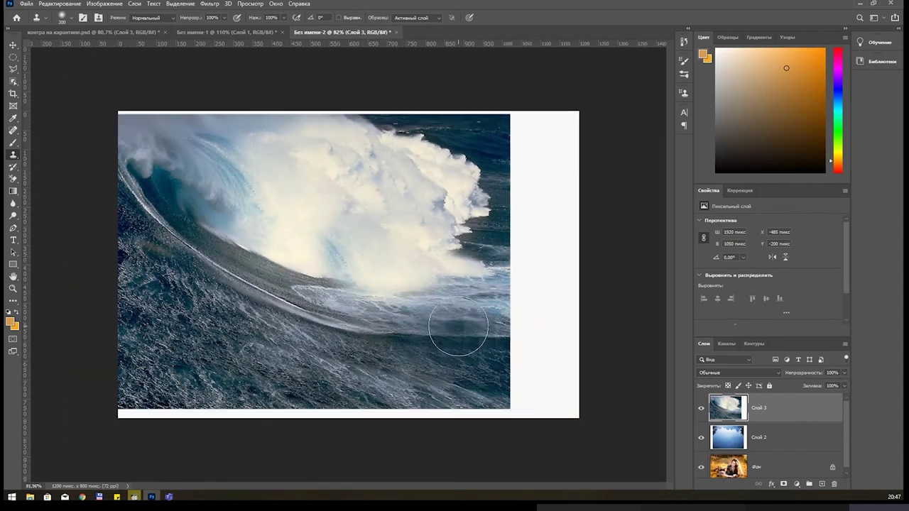
scroll(458, 327, "up", 1)
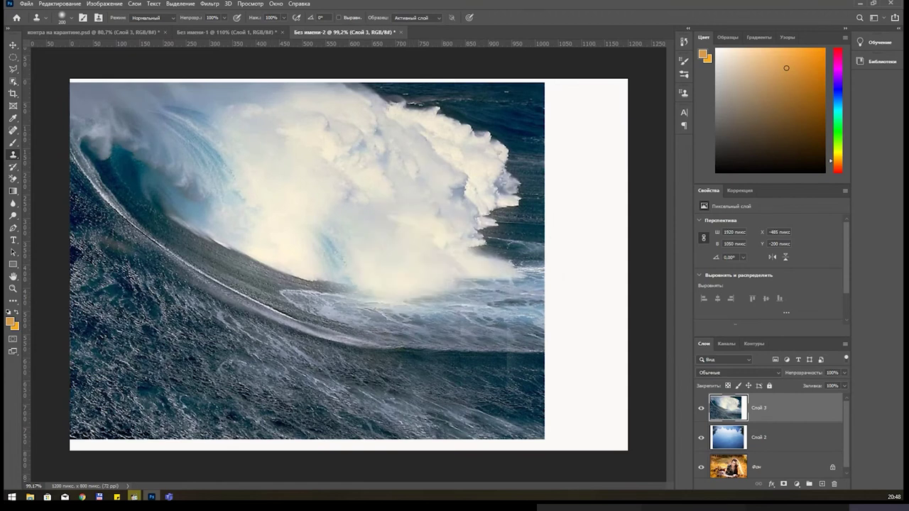
Shrink the clone brush to 100 px and blend wave texture into the cloned water patch.
key("alt+Tab")
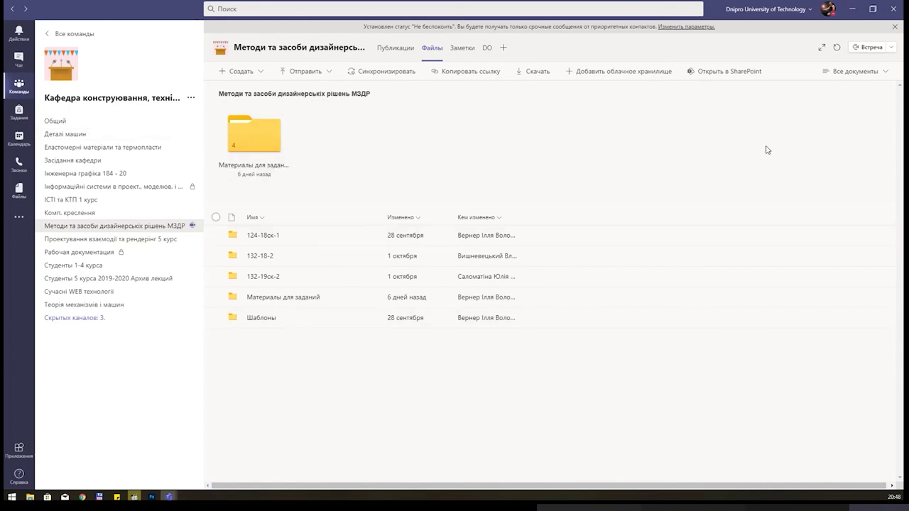
left_click(850, 10)
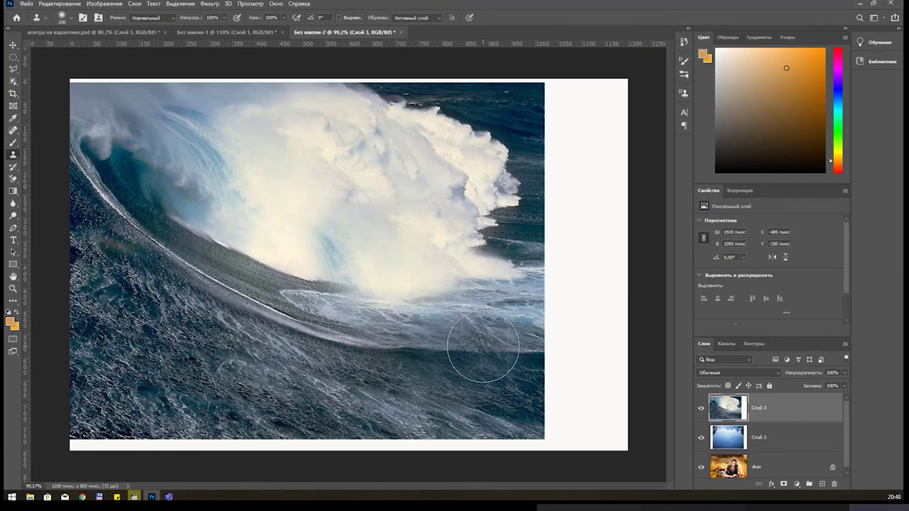
key("bracketleft")
key("bracketleft")
key("bracketleft")
left_click_drag(488, 344, 499, 367)
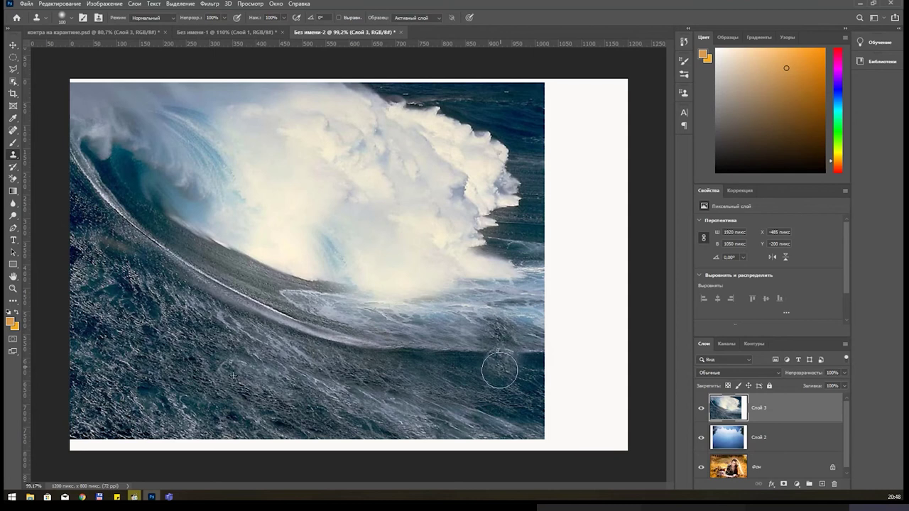
left_click_drag(466, 325, 503, 348)
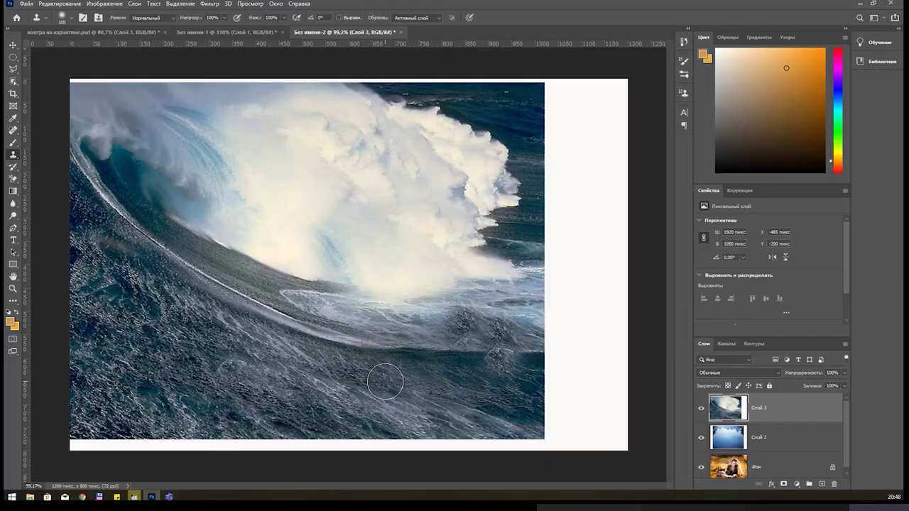
In Teams, browse to Материалы для заданий > Photoshop > Лабораторная 4 штамп and open NATURE2.BMP.
key("alt+Tab")
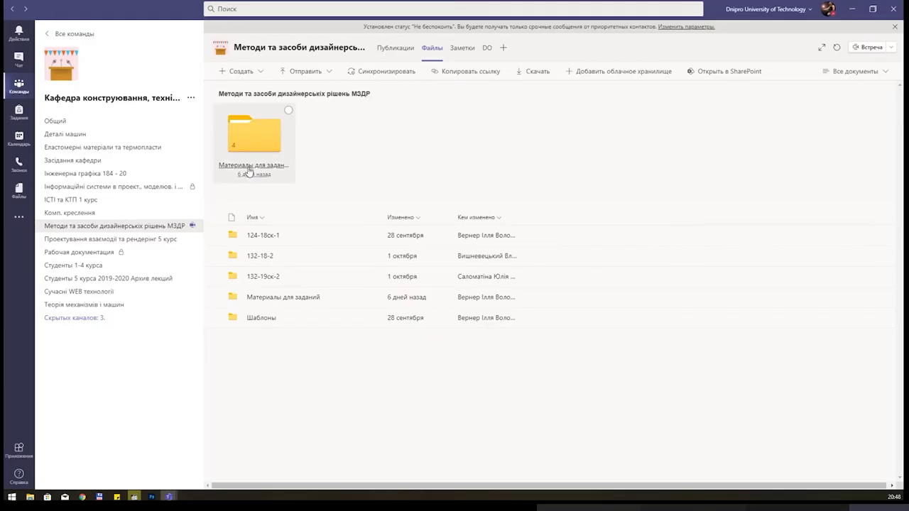
left_click(248, 172)
left_click(246, 168)
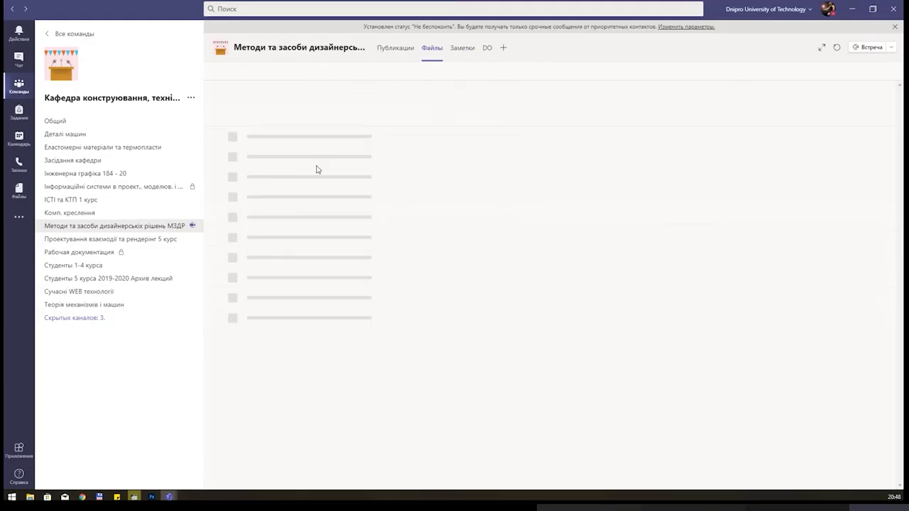
left_click(261, 179)
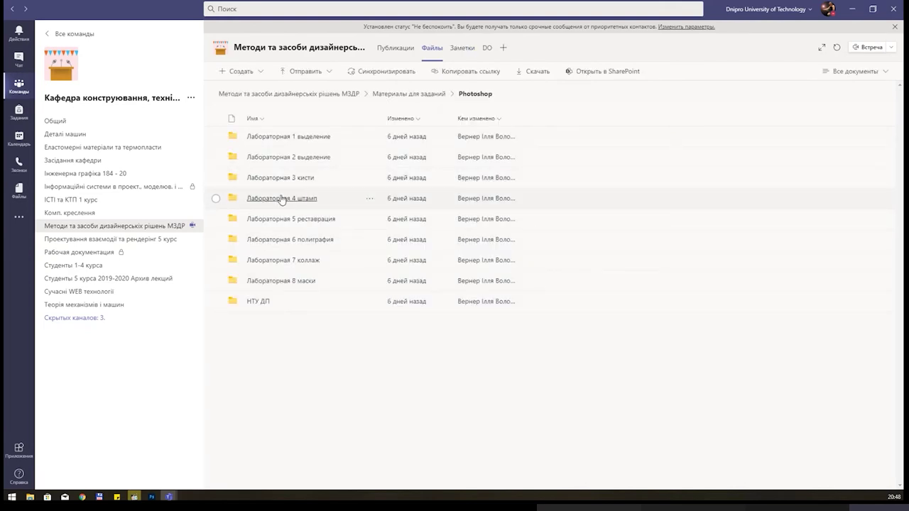
left_click(282, 198)
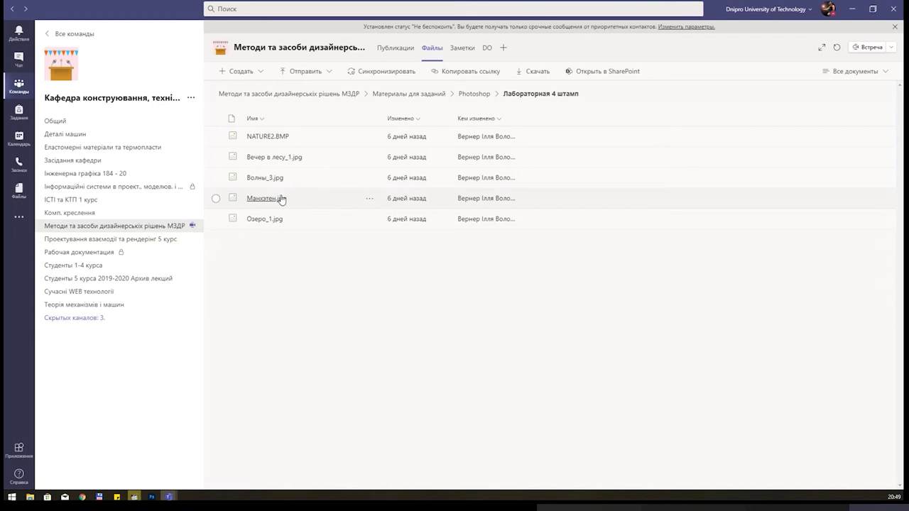
left_click(286, 157)
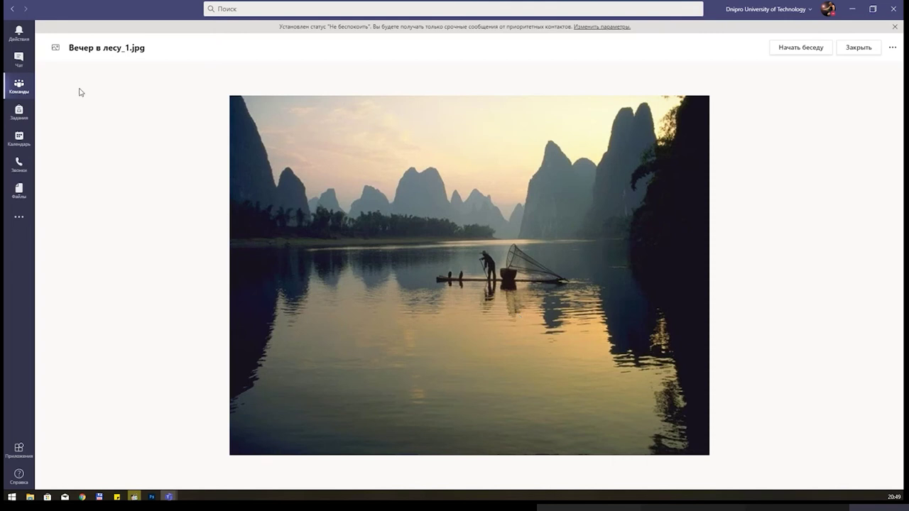
left_click(858, 48)
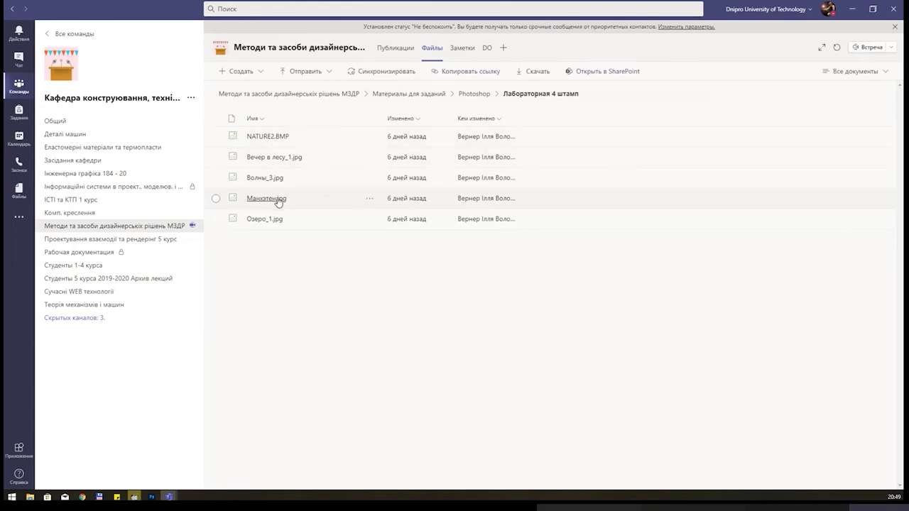
mouse_move(274, 157)
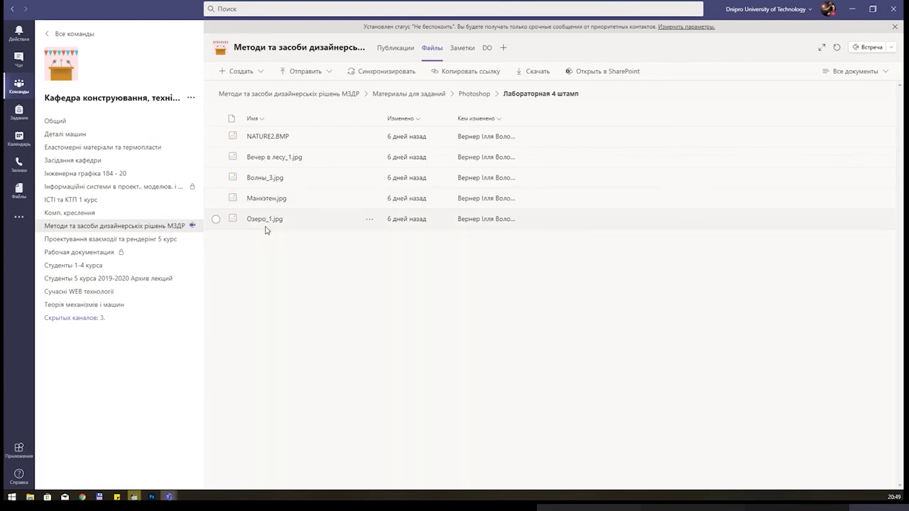
left_click(272, 137)
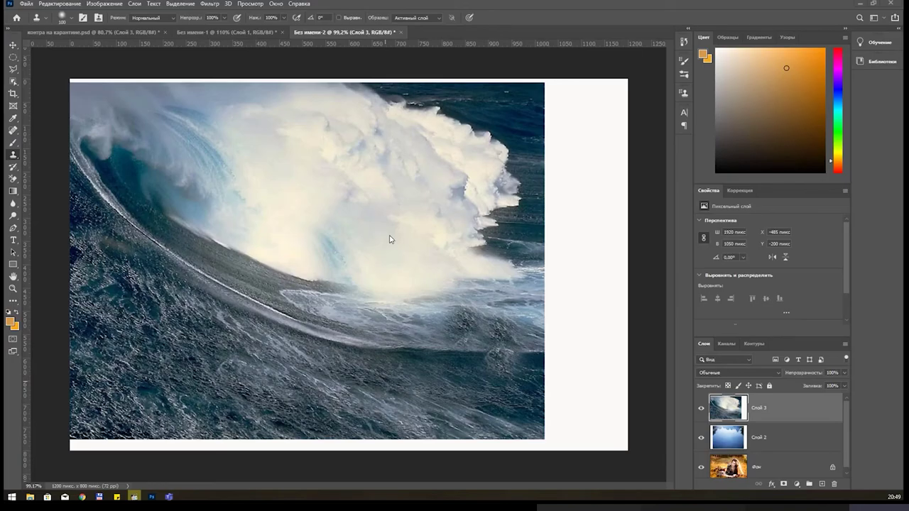
Convert the image to Indexed Color, flattening its layers.
left_click(104, 4)
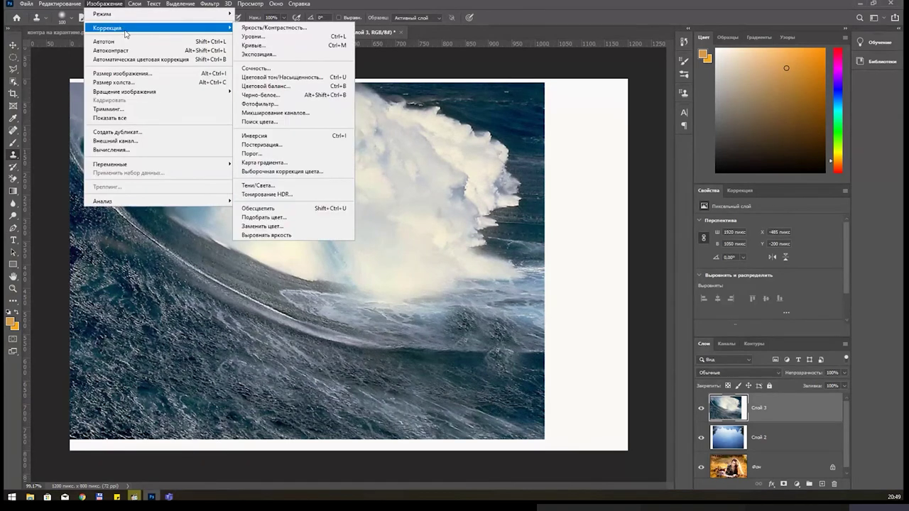
mouse_move(102, 13)
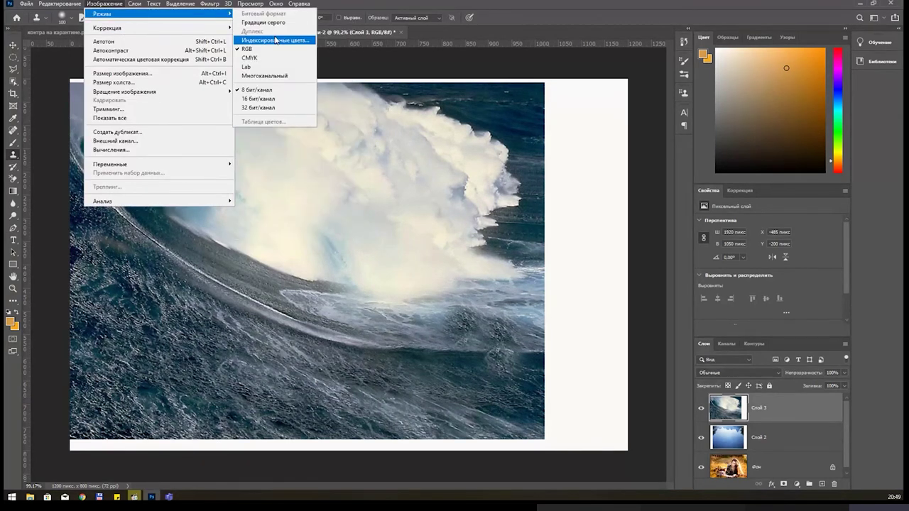
left_click(276, 40)
left_click(426, 290)
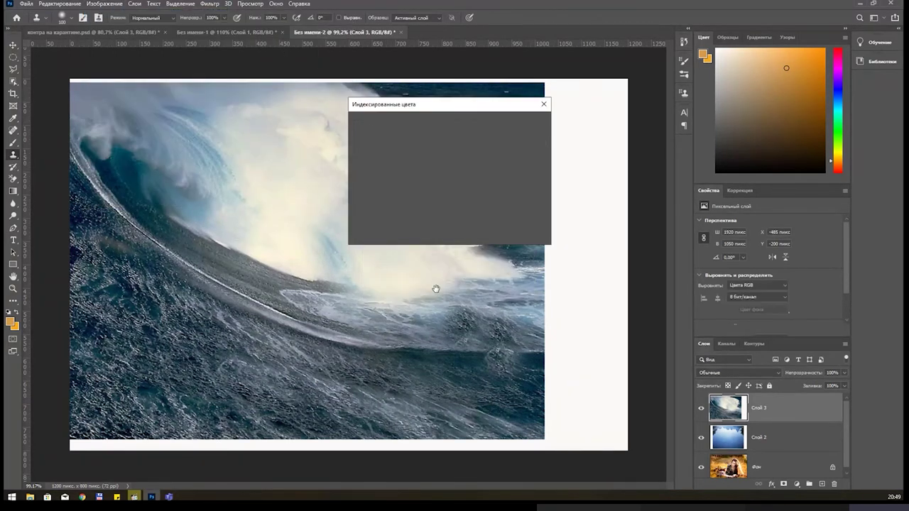
left_click(523, 126)
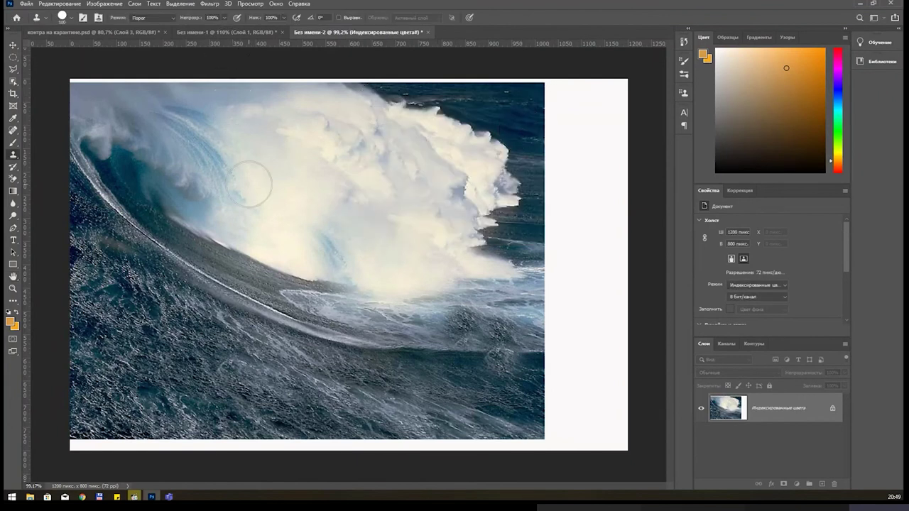
Clone bright foam patches across the lower wave and onto the left side.
left_click(229, 239, "alt")
mouse_move(312, 318)
left_mouse_down()
mouse_move(385, 320)
mouse_move(398, 369)
left_mouse_up()
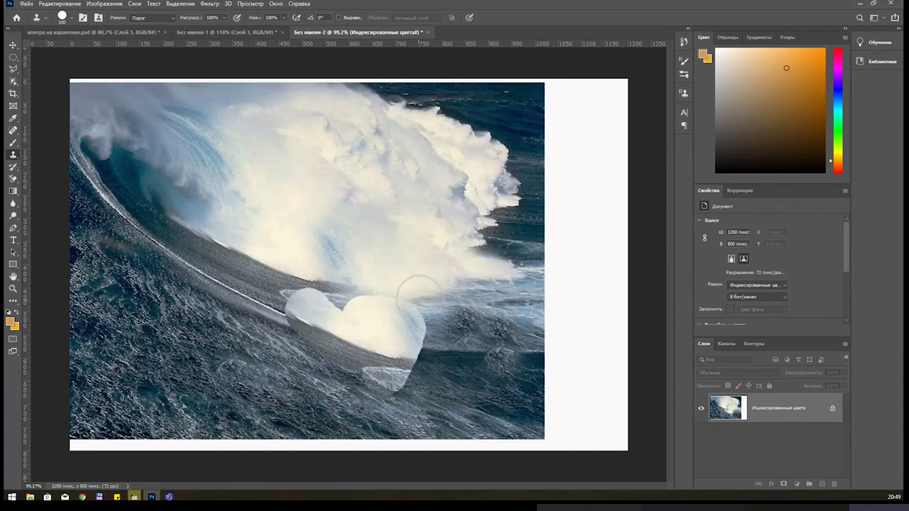
right_click(424, 298)
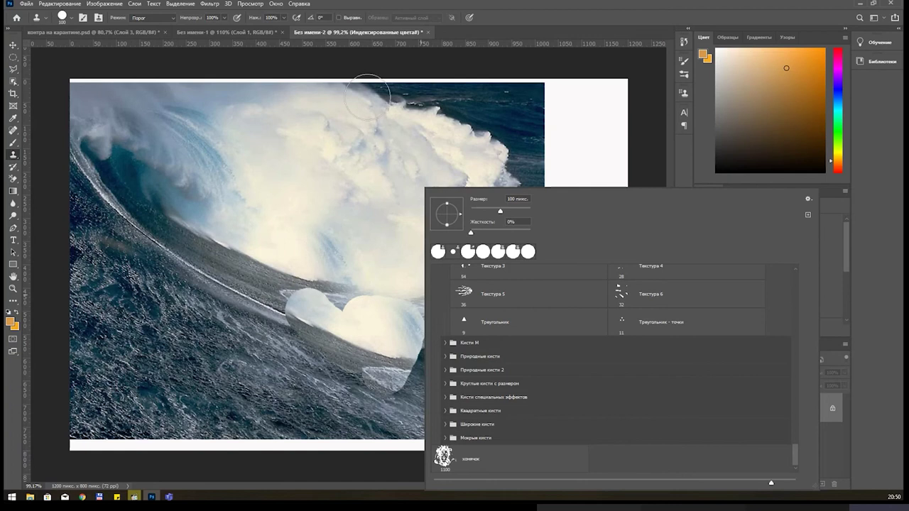
left_click(551, 20)
mouse_move(313, 332)
left_mouse_down()
mouse_move(241, 364)
mouse_move(458, 358)
left_mouse_up()
mouse_move(497, 302)
left_mouse_down()
mouse_move(491, 339)
mouse_move(473, 352)
left_mouse_up()
left_click(244, 200, "alt")
mouse_move(153, 288)
left_mouse_down()
mouse_move(181, 309)
mouse_move(206, 302)
left_mouse_up()
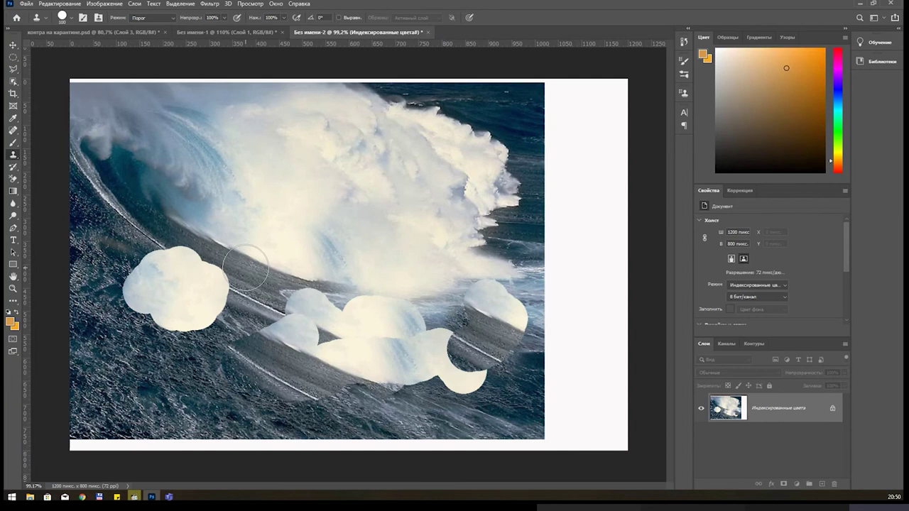
Convert the image back to RGB mode and stamp a soft white patch lower left.
left_click(112, 4)
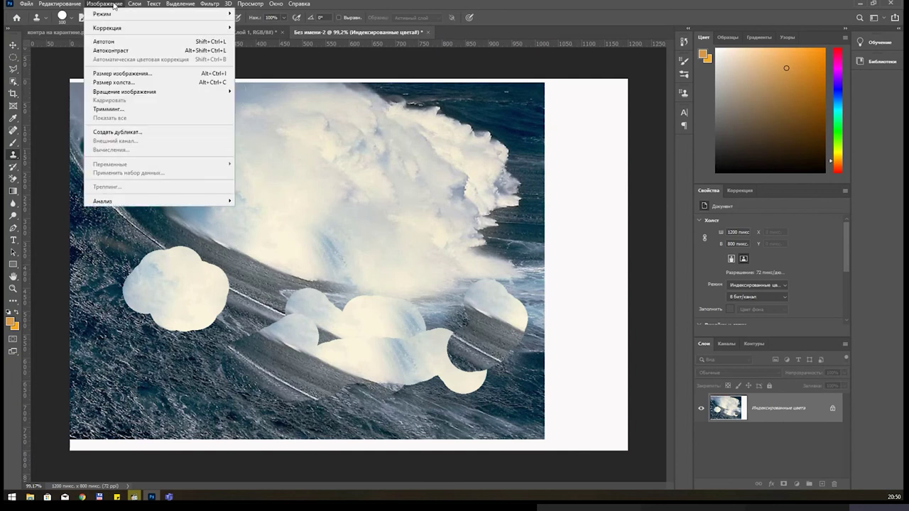
mouse_move(103, 13)
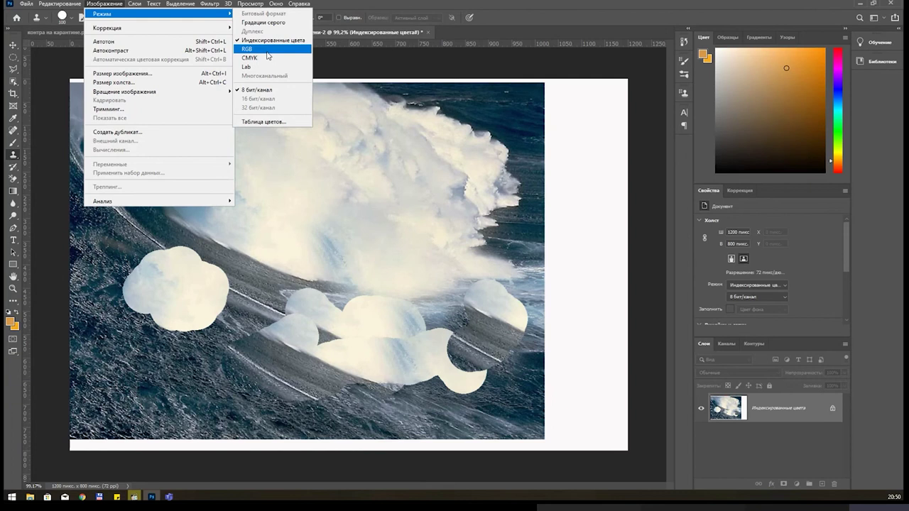
left_click(267, 55)
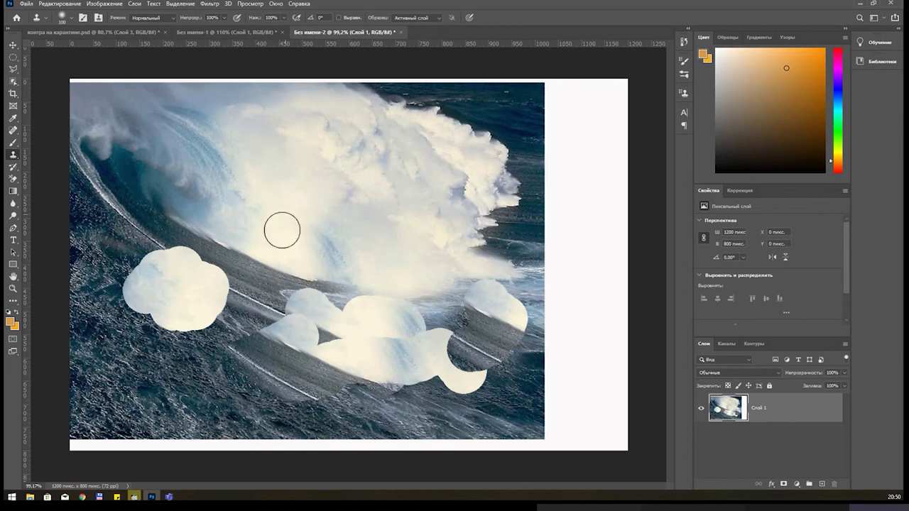
mouse_move(242, 347)
left_mouse_down()
mouse_move(188, 389)
mouse_move(273, 383)
left_mouse_up()
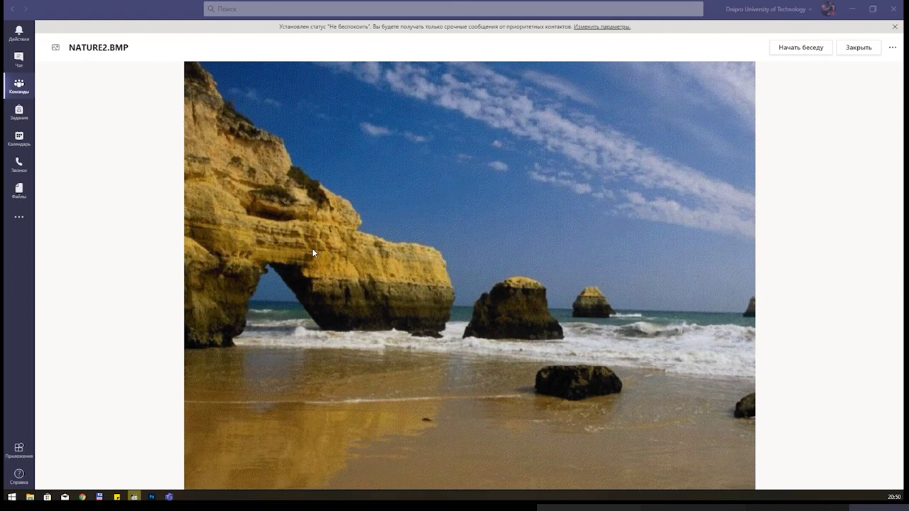
In Teams, close NATURE2.BMP, then preview the Манхэтен.jpg skyline photo and close it.
left_click(345, 188)
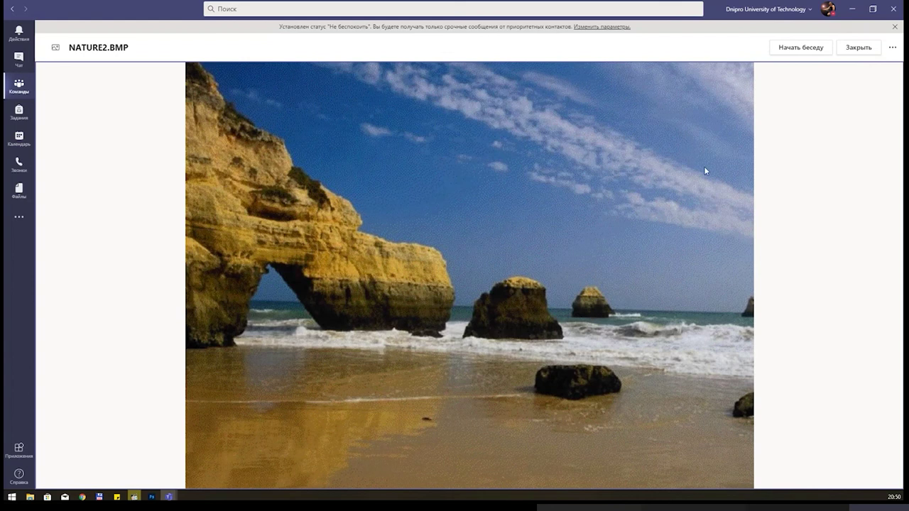
left_click(862, 50)
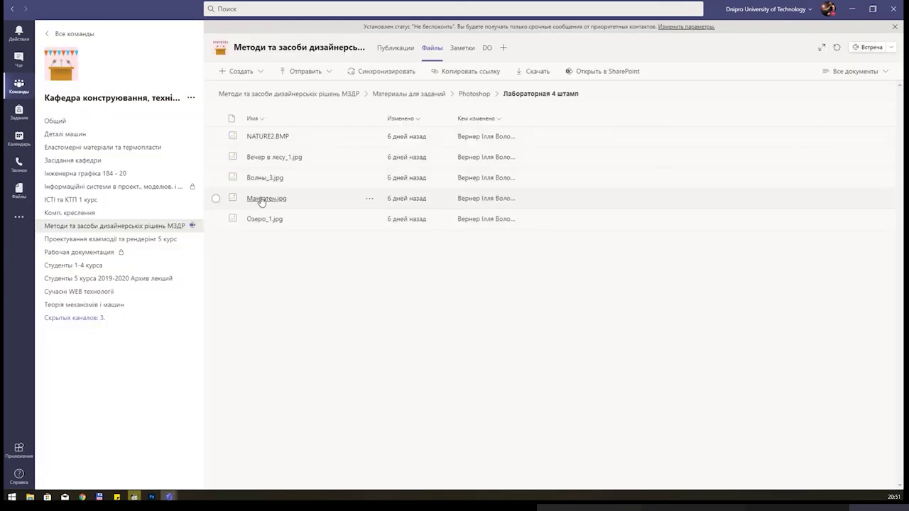
left_click(261, 201)
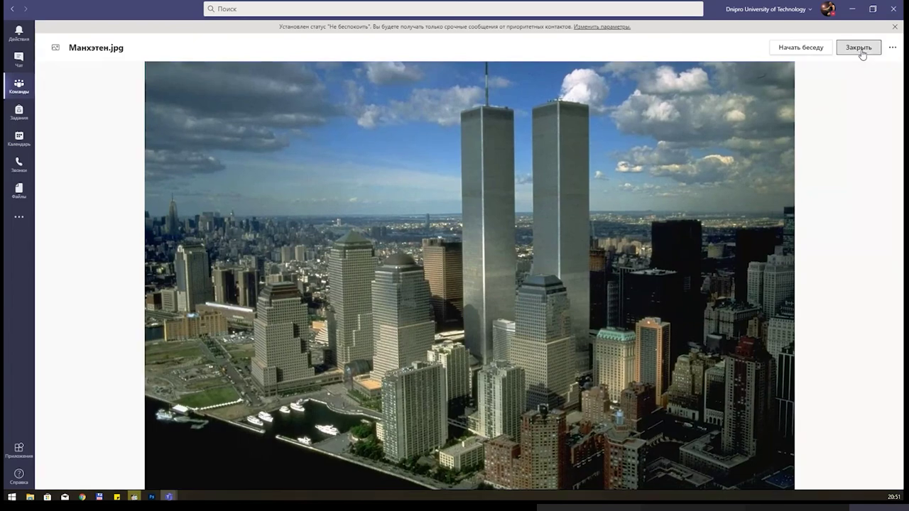
left_click(859, 48)
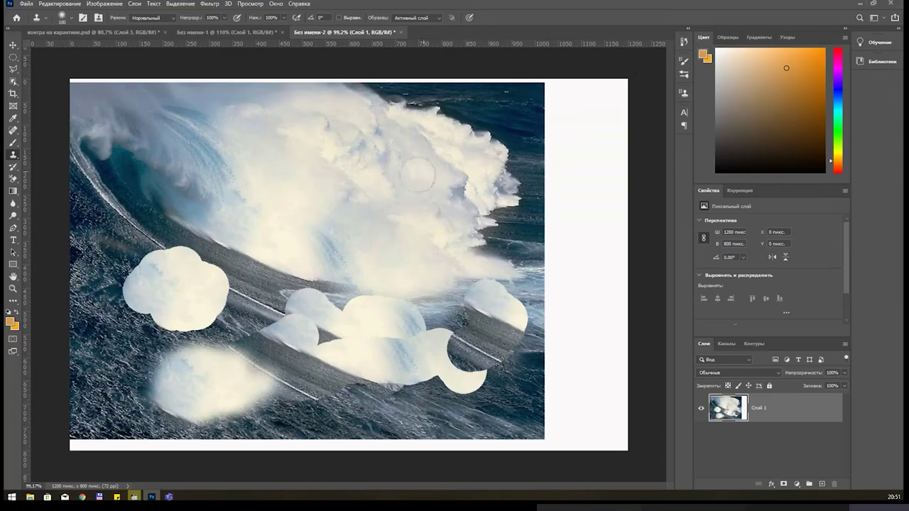
Paste the Manhattan screenshot as Слой 2 and shift it to fill the wave canvas.
key("ctrl+v")
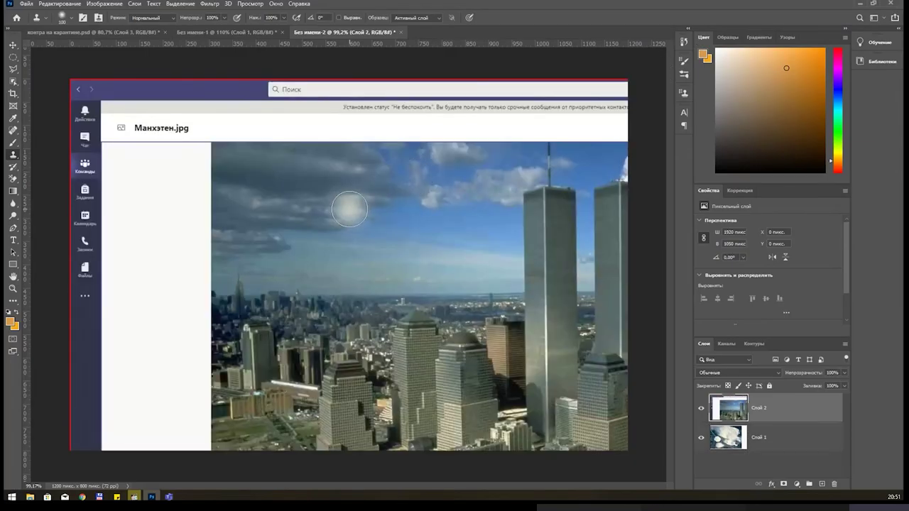
key("v")
mouse_move(417, 234)
left_mouse_down()
mouse_move(285, 183)
mouse_move(283, 169)
left_mouse_up()
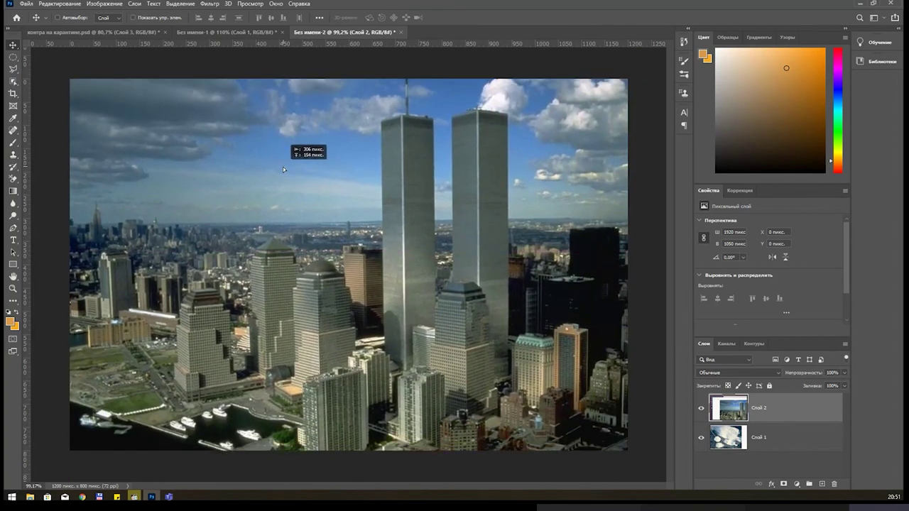
left_click_drag(282, 166, 281, 171)
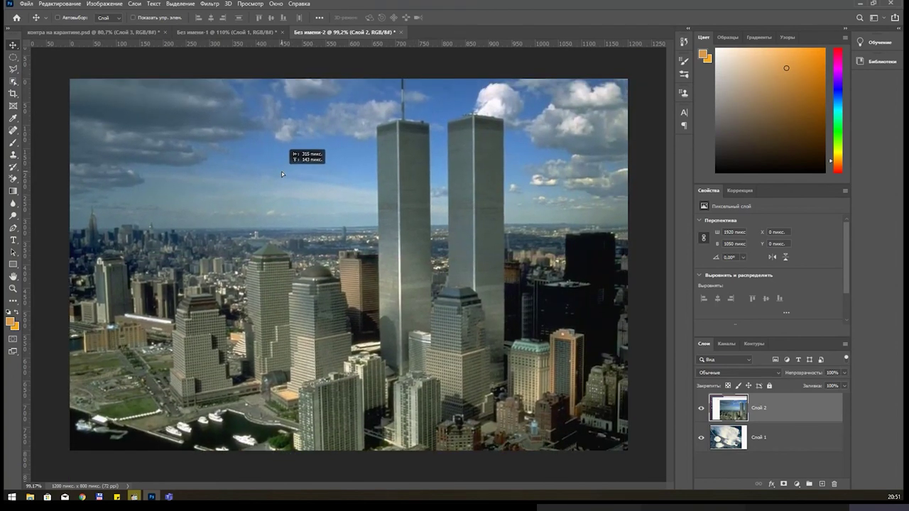
left_click_drag(517, 179, 468, 180)
key("ctrl+minus")
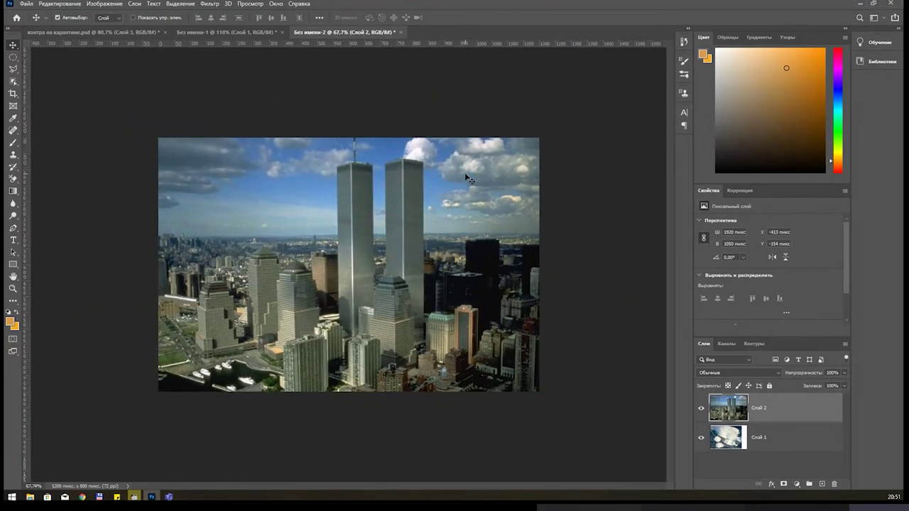
key("ctrl+t")
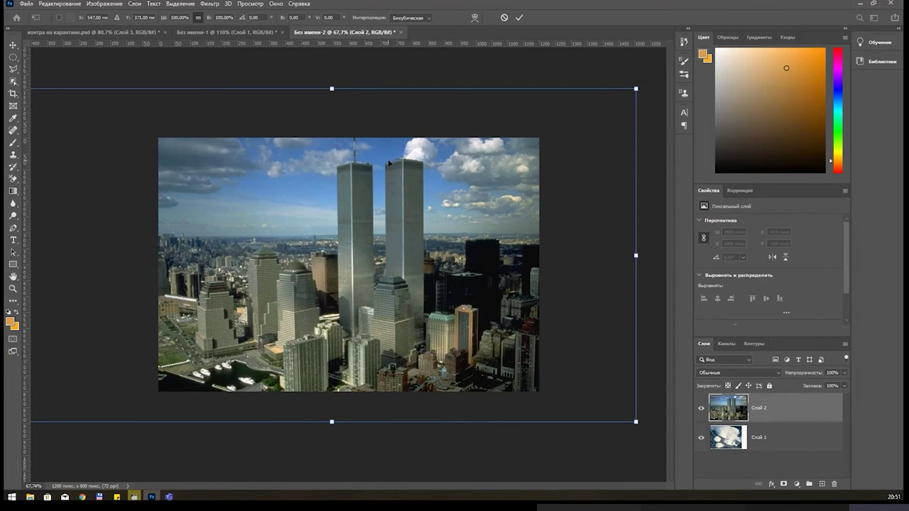
key("Return")
Create a new document and paste the Manhattan screenshot into it.
left_click(27, 3)
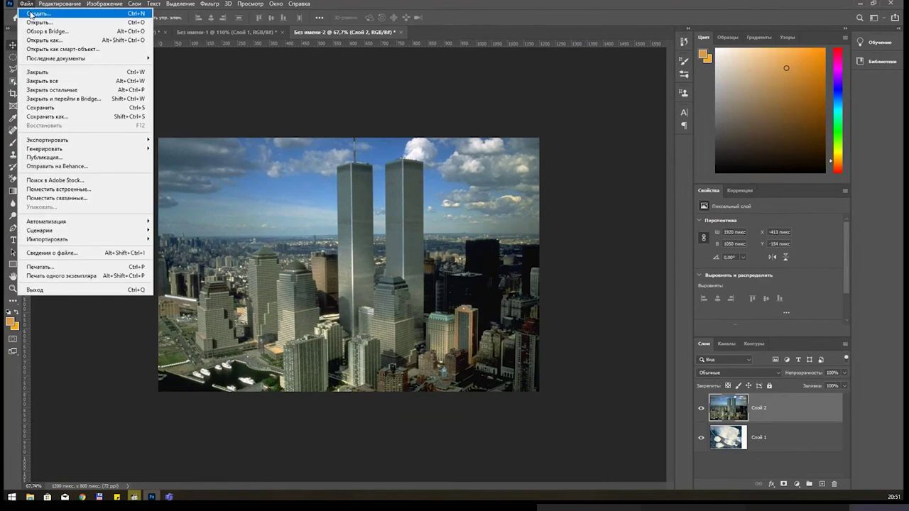
key("Return")
key("ctrl+v")
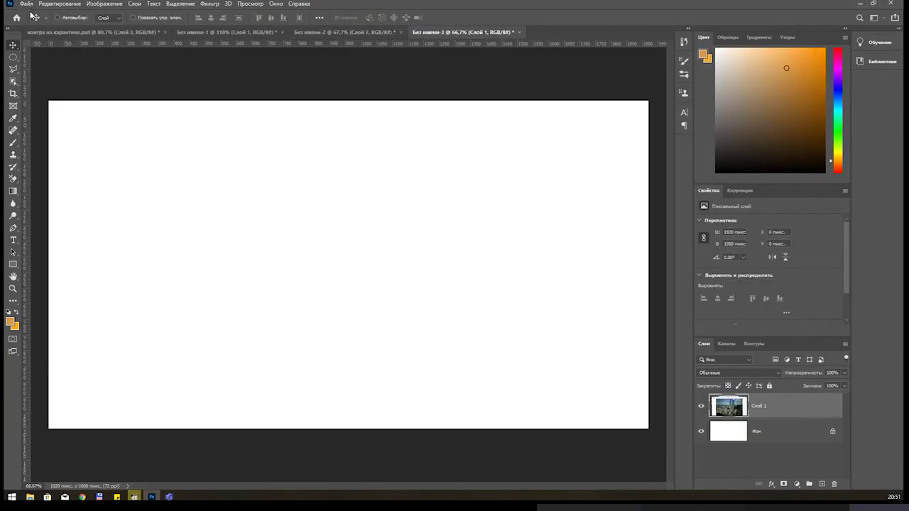
left_click_drag(302, 258, 285, 242)
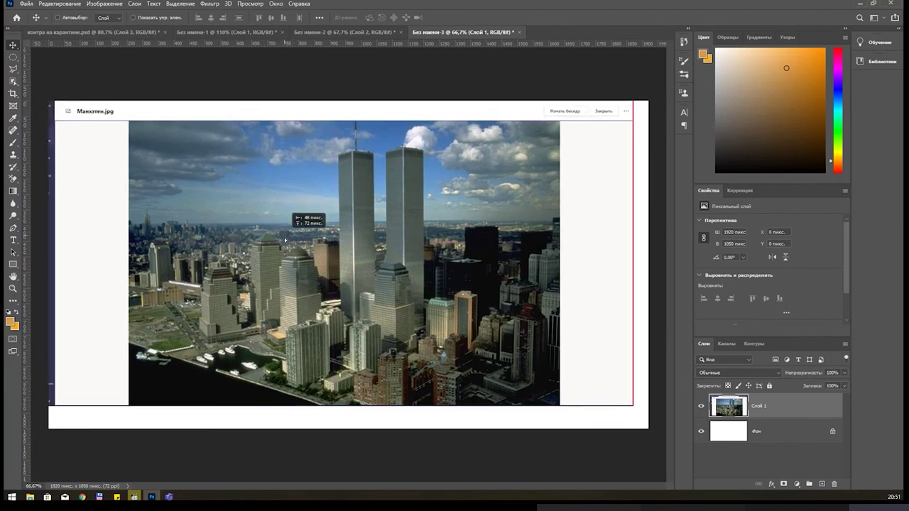
Crop the new document to just the skyline photo at 1384×918 px.
scroll(324, 214, "up", 3)
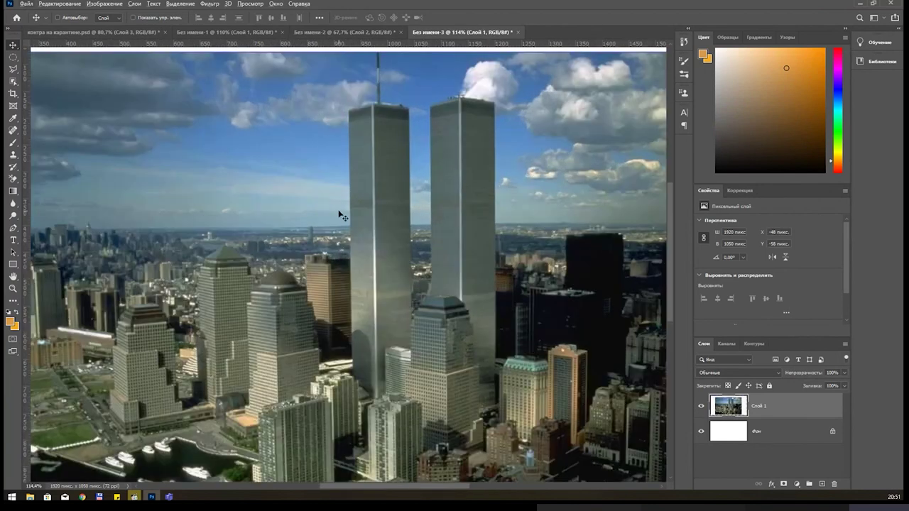
scroll(343, 214, "down", 2)
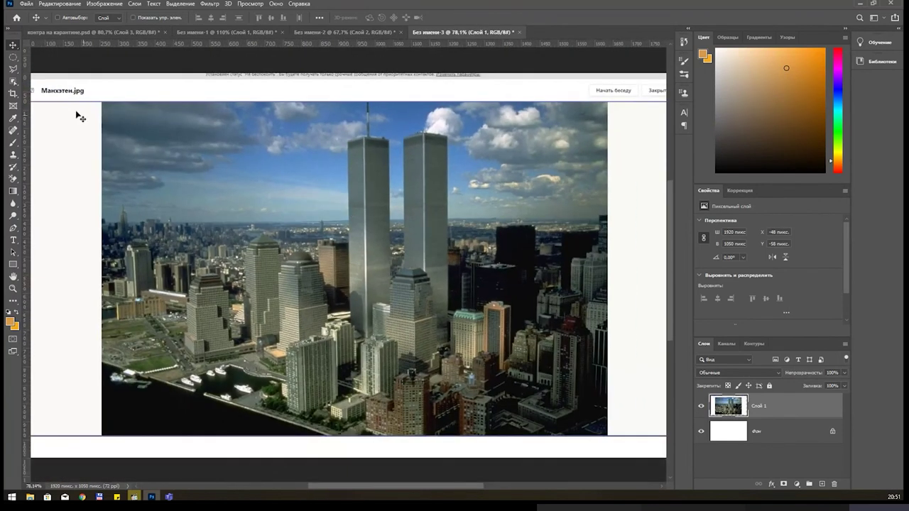
key("c")
left_click_drag(104, 105, 611, 444)
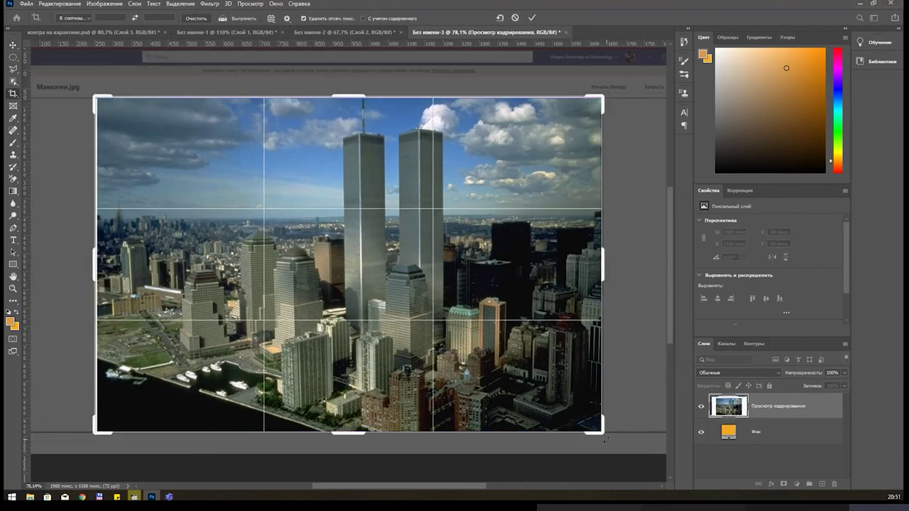
key("Return")
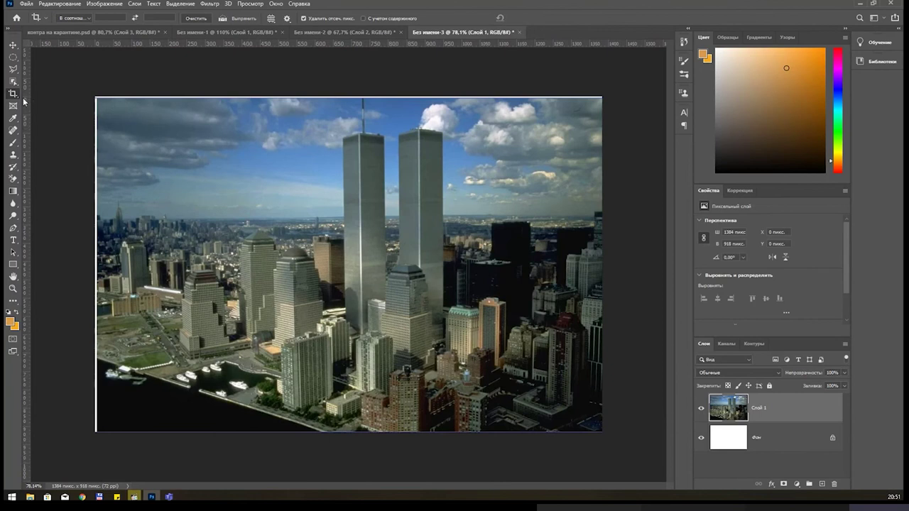
Switch from the Crop tool to the Clone Stamp tool.
right_click(14, 98)
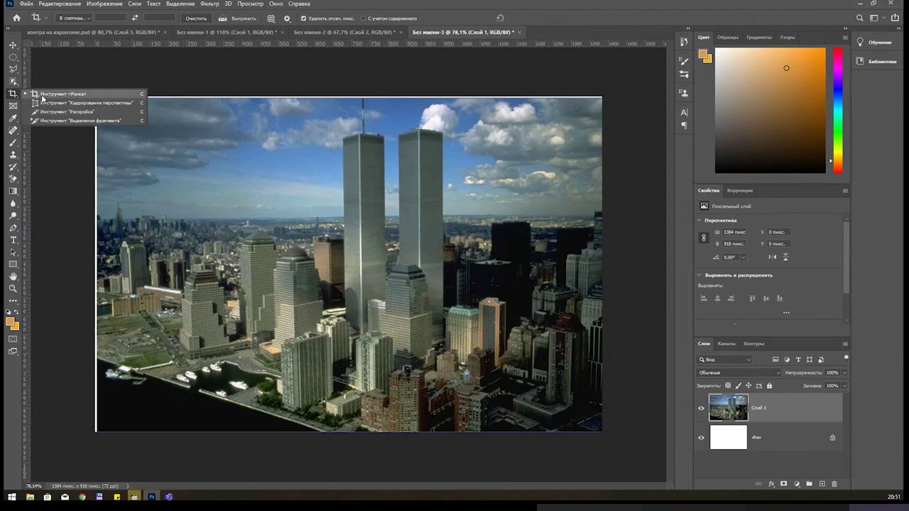
left_click(14, 95)
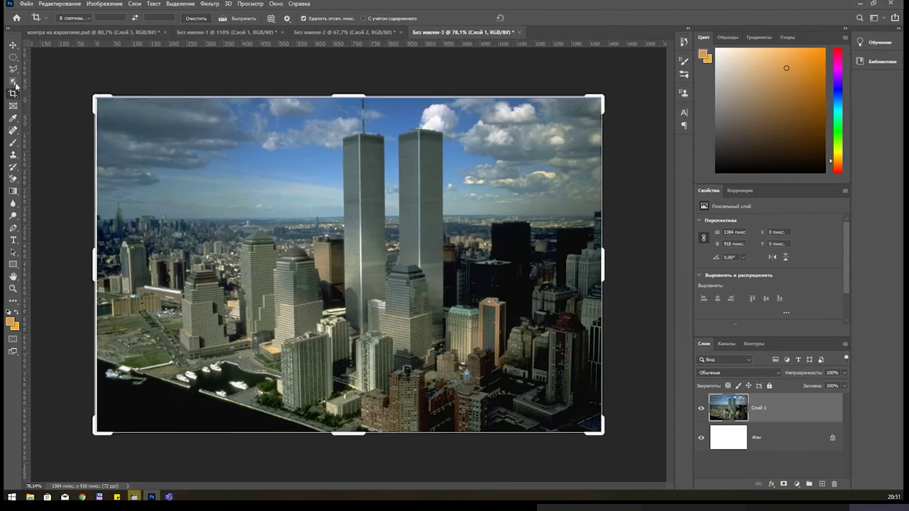
left_click(14, 157)
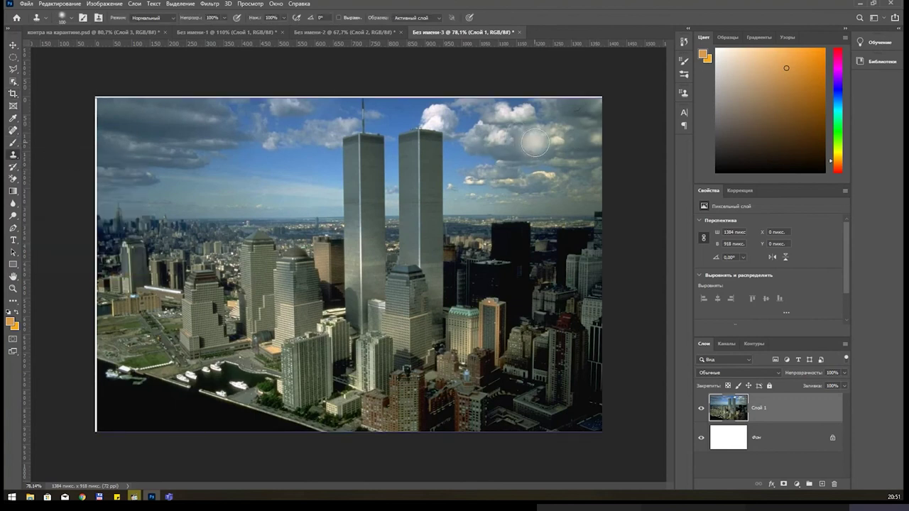
scroll(540, 147, "up", 1)
scroll(540, 146, "up", 2)
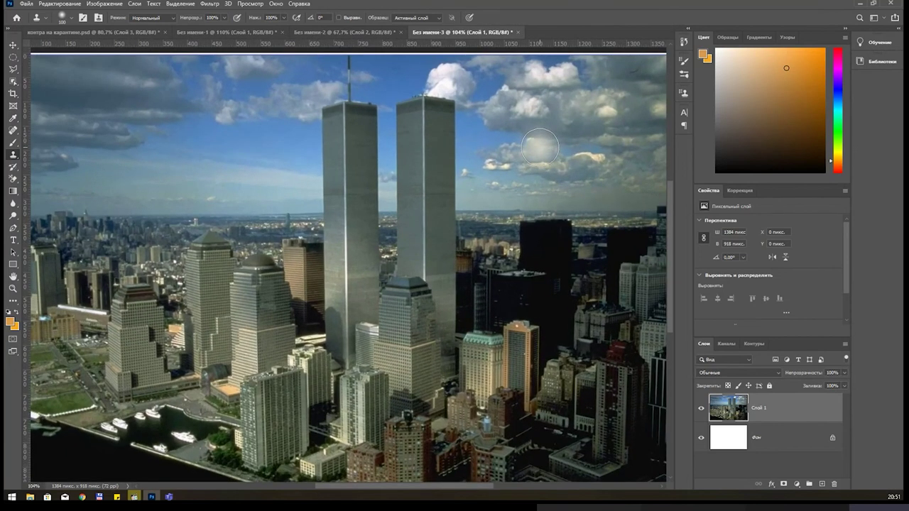
scroll(544, 125, "down", 1)
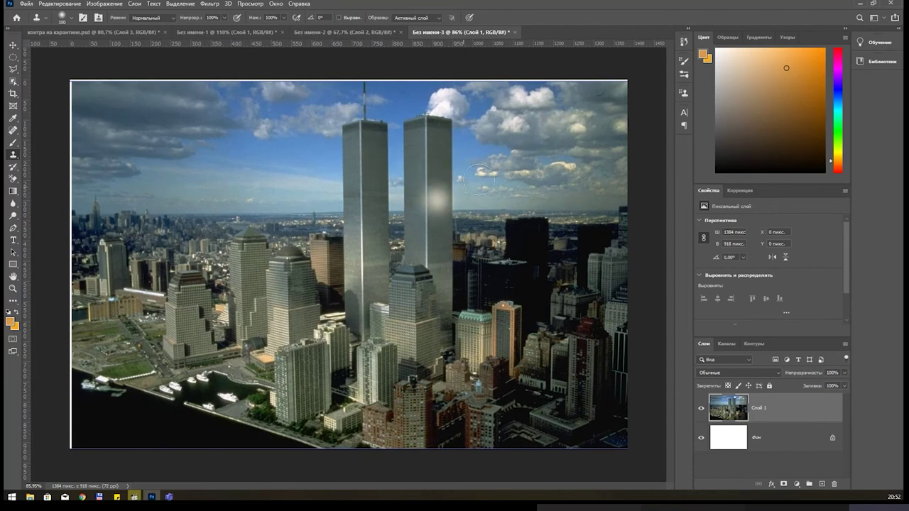
Enlarge the Clone Stamp brush to 200 px, keeping 0% hardness.
right_click(505, 152)
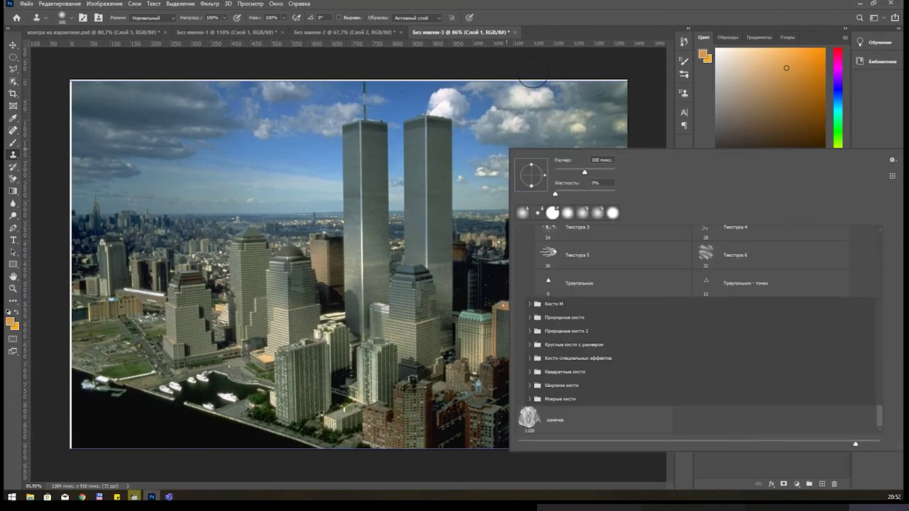
left_click(568, 56)
key("bracketright")
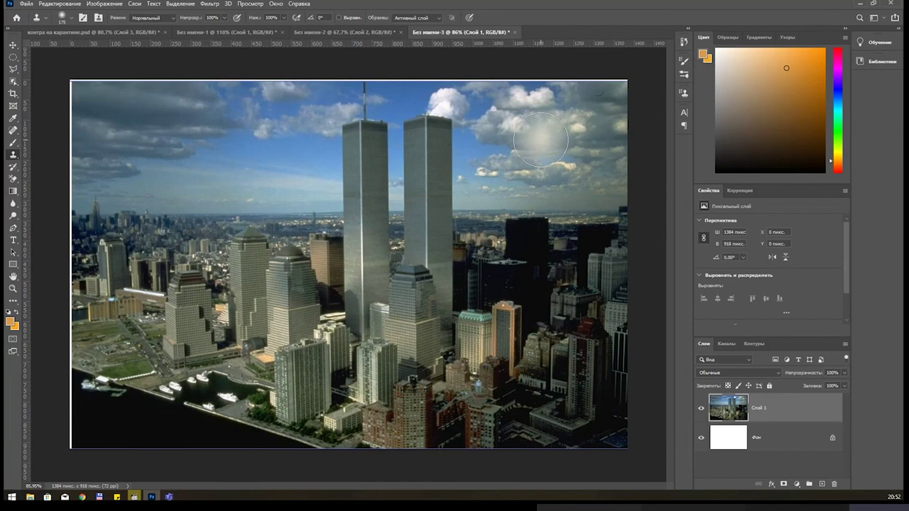
key("bracketright")
right_click(541, 139)
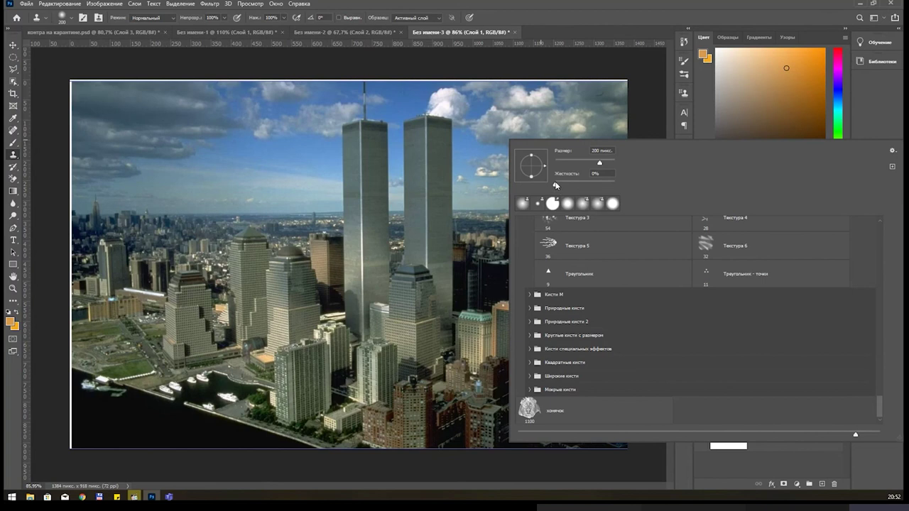
Cover both tower tops with sky cloned from left of the towers.
left_click(611, 20)
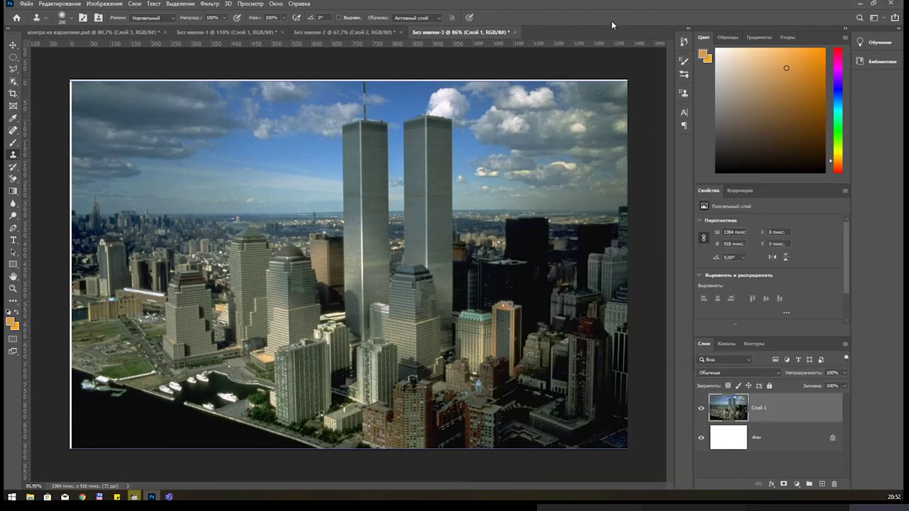
left_click_drag(493, 139, 414, 181)
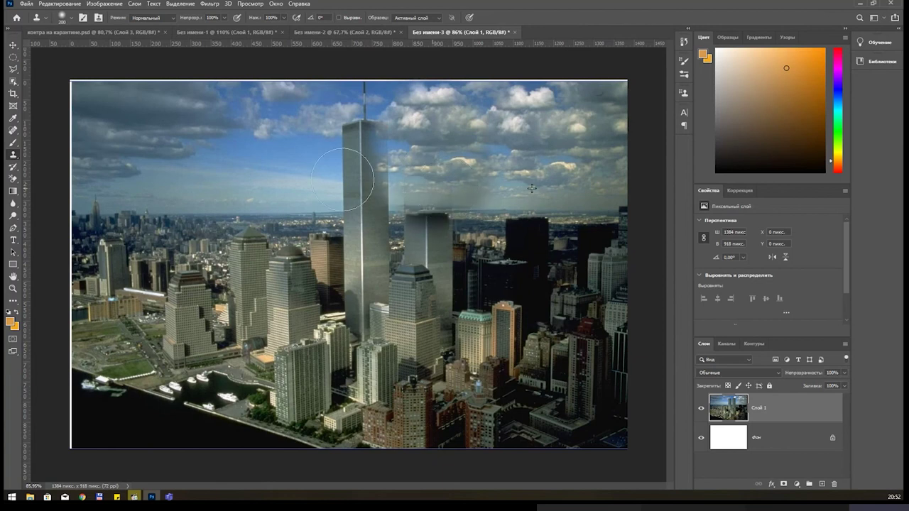
left_click(186, 169, "alt")
mouse_move(357, 134)
left_mouse_down()
mouse_move(357, 110)
mouse_move(250, 186)
left_mouse_up()
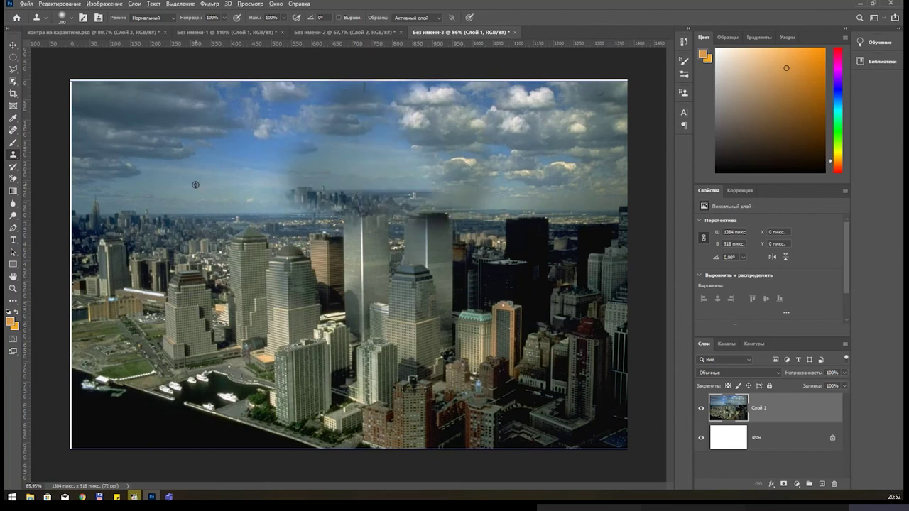
left_click(196, 171, "alt")
mouse_move(306, 190)
left_mouse_down()
mouse_move(427, 182)
mouse_move(305, 205)
left_mouse_up()
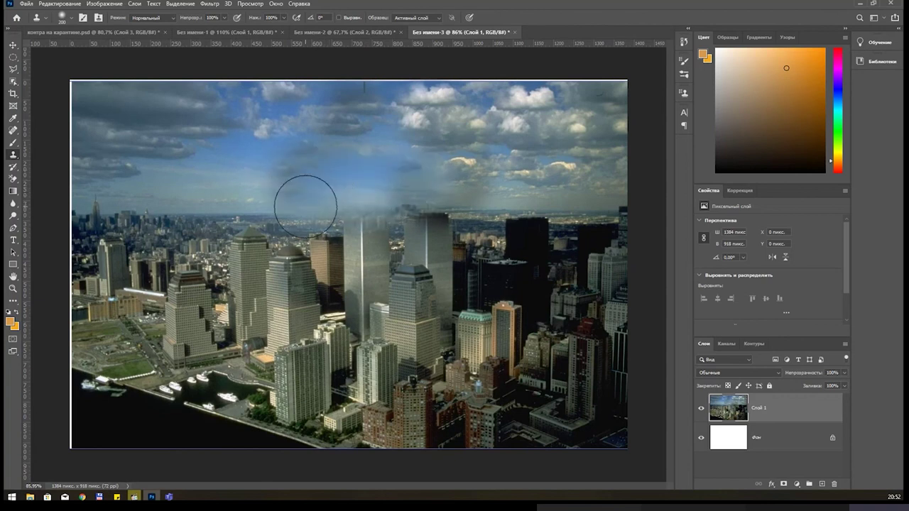
Paint distant skyline texture over the upper parts of both towers.
scroll(356, 209, "up", 1)
scroll(356, 209, "up", 1)
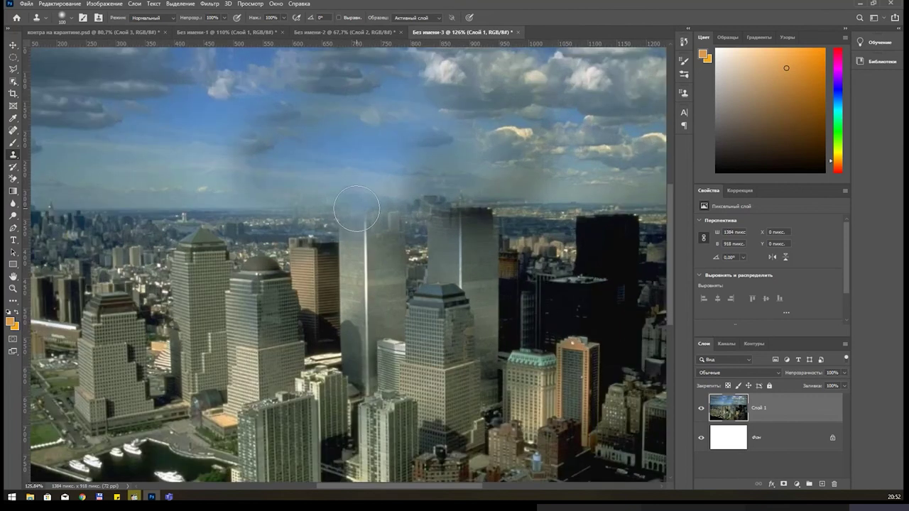
left_click(223, 217, "alt")
left_click_drag(355, 224, 402, 234)
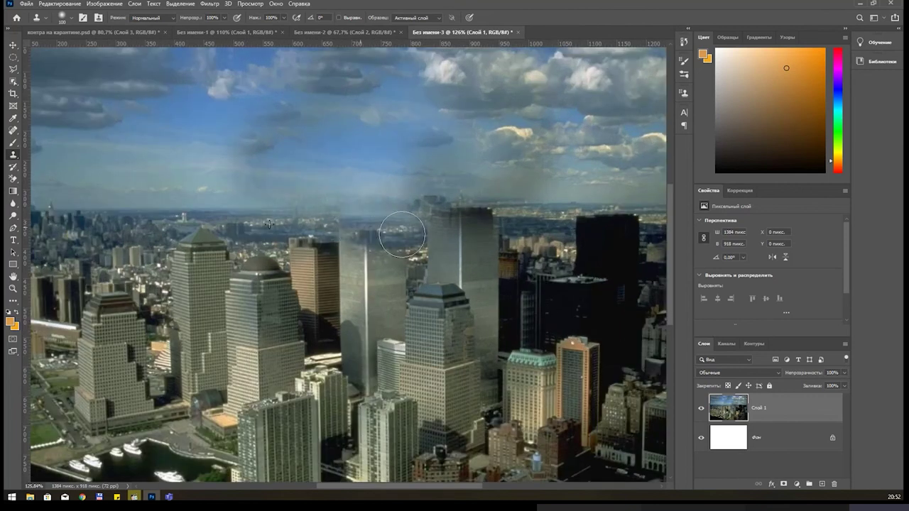
left_click(519, 213, "alt")
mouse_move(497, 220)
left_mouse_down()
mouse_move(476, 216)
mouse_move(455, 287)
left_mouse_up()
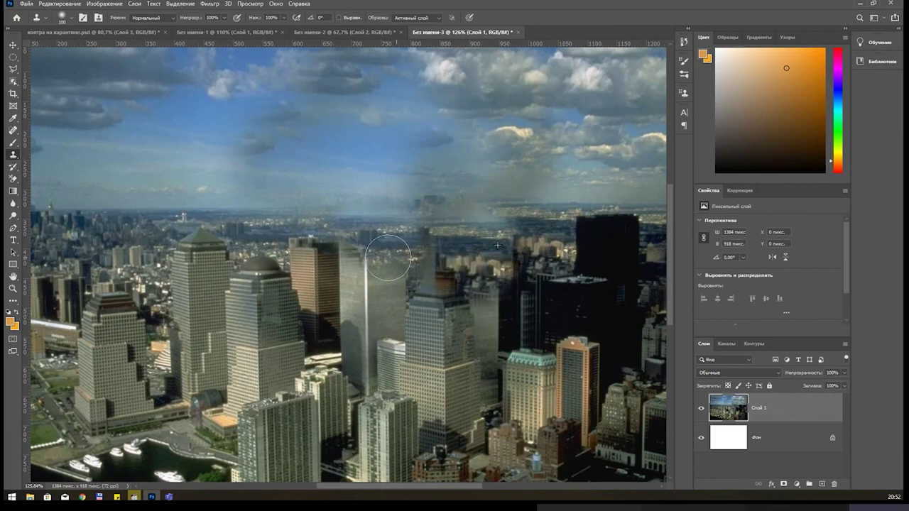
left_click(533, 226, "alt")
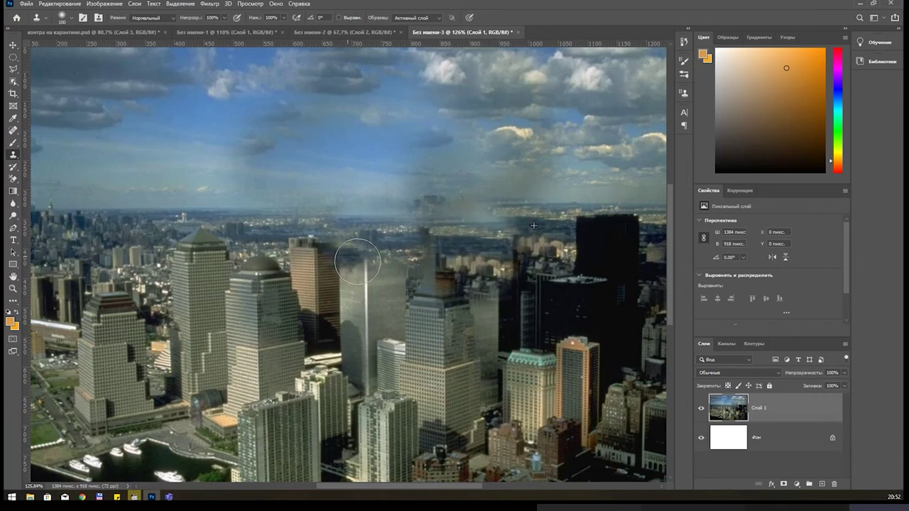
Clone building tops into the hazy gaps left by the towers.
scroll(481, 184, "down", 4)
scroll(454, 253, "up", 3)
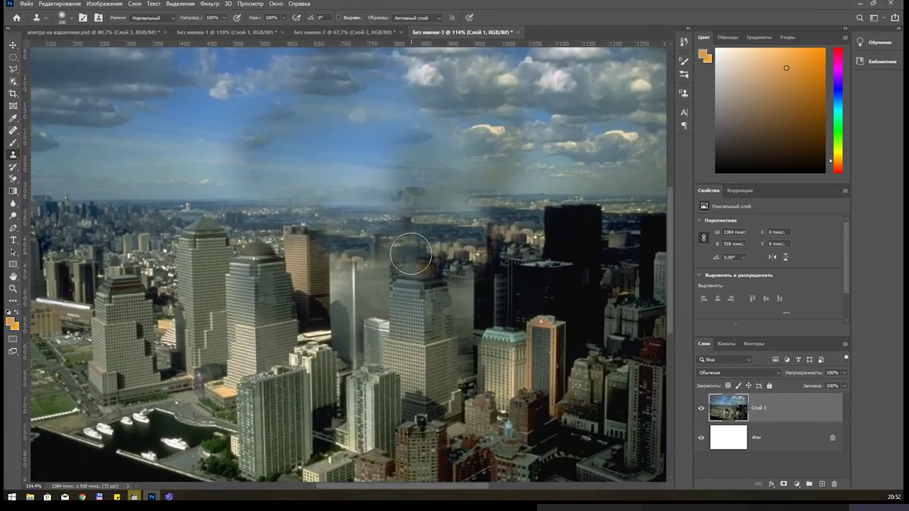
scroll(276, 263, "up", 1)
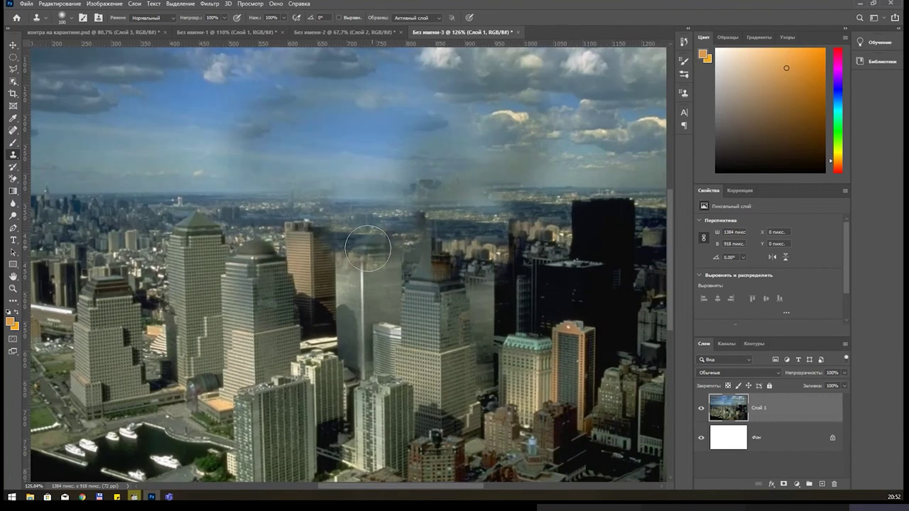
left_click_drag(355, 243, 372, 273)
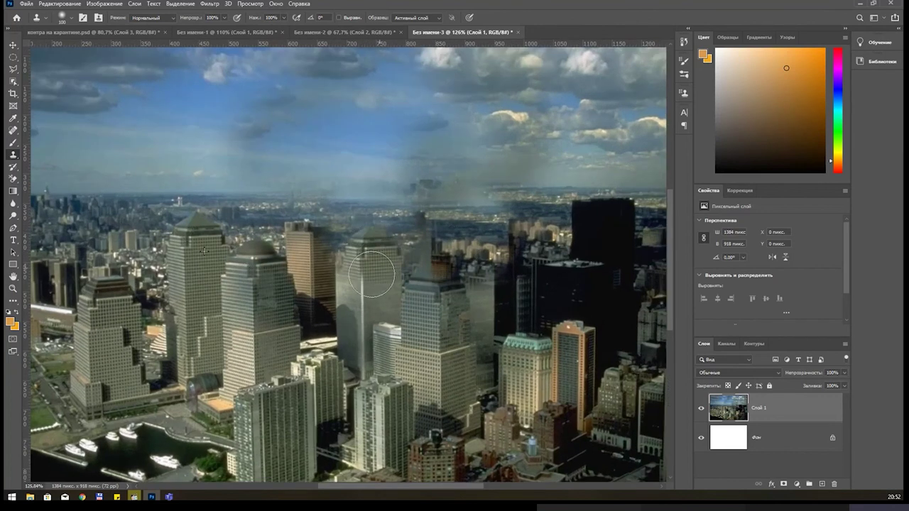
left_click_drag(447, 274, 438, 295)
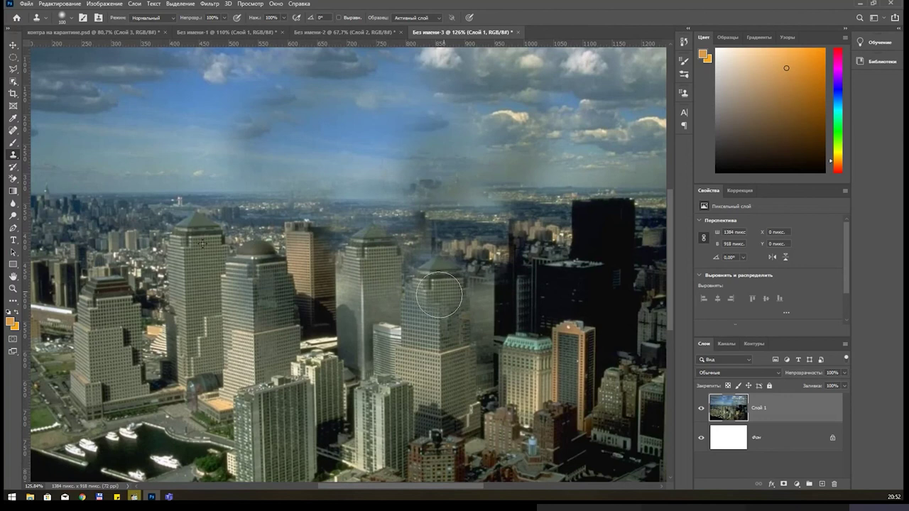
scroll(532, 258, "down", 3)
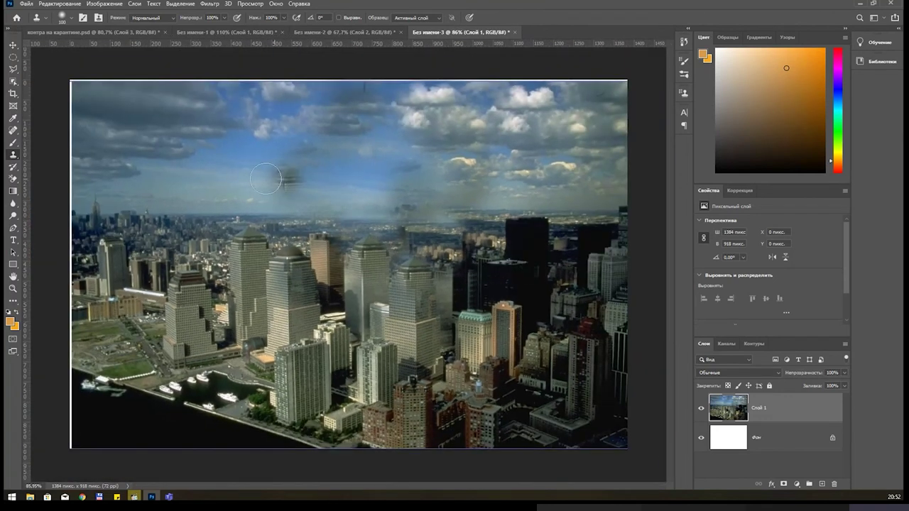
Clear the dark sky smudge and lighten the hazy sky with cloned clean sky.
left_click_drag(266, 178, 301, 168)
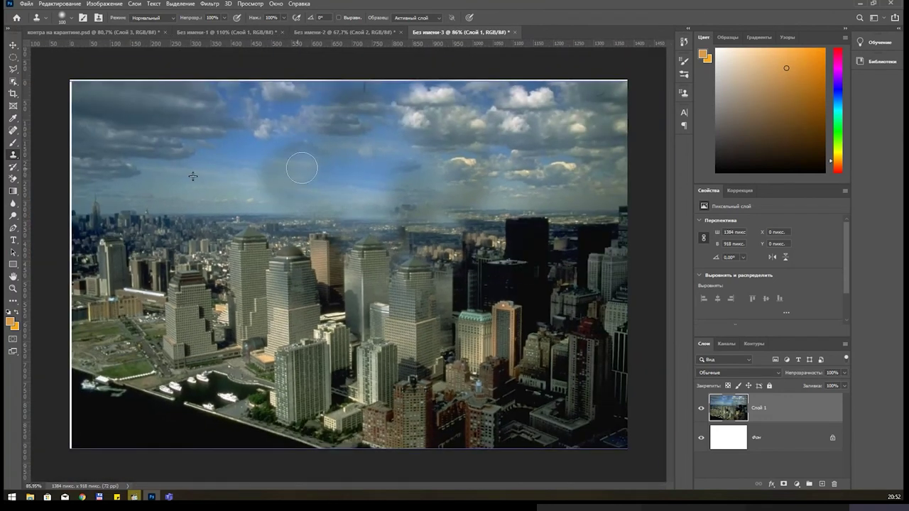
left_click(231, 162, "alt")
mouse_move(304, 158)
left_mouse_down()
mouse_move(264, 180)
mouse_move(300, 142)
left_mouse_up()
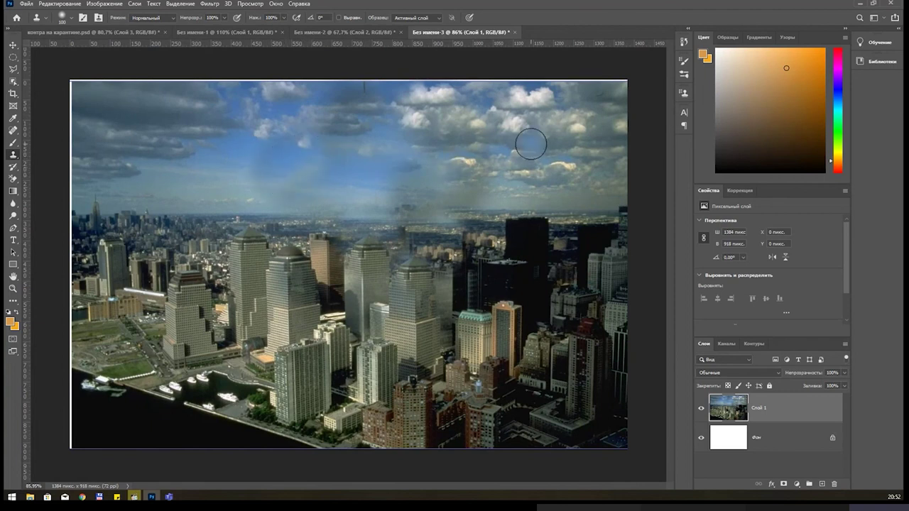
scroll(398, 242, "down", 1)
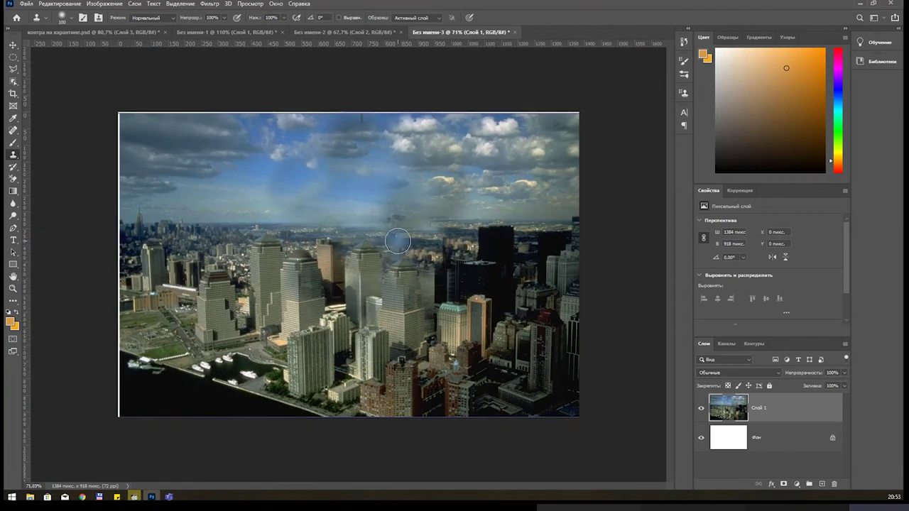
scroll(398, 241, "up", 1)
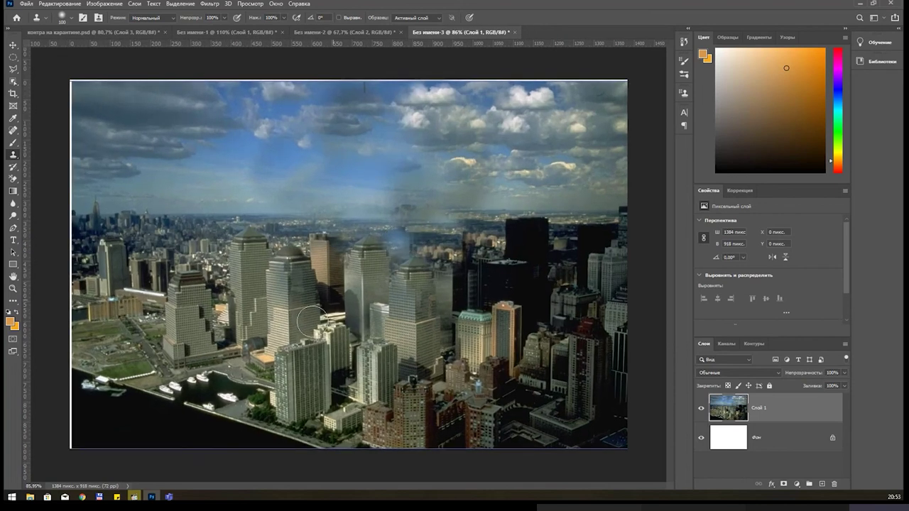
Clone over the lower part of the tall building.
left_click_drag(213, 380, 290, 417)
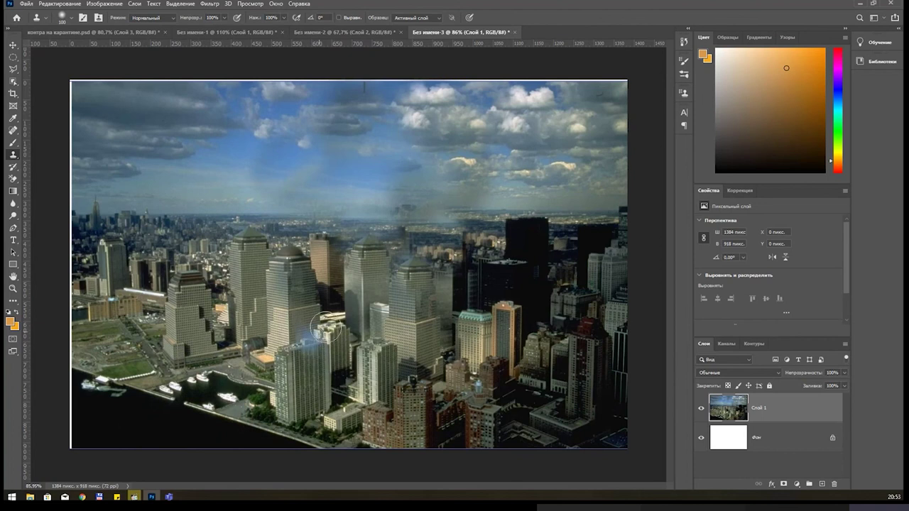
scroll(325, 328, "down", 1)
scroll(325, 328, "down", 1)
scroll(364, 297, "up", 1)
scroll(365, 297, "up", 1)
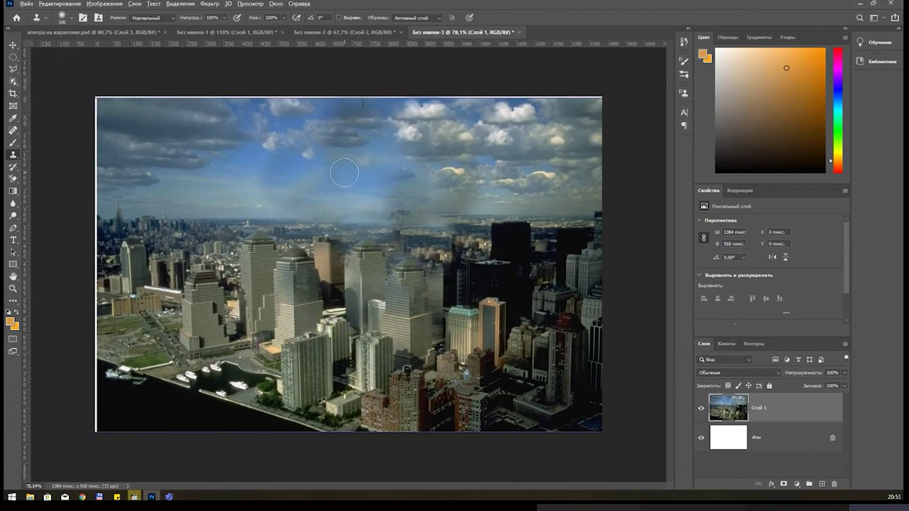
Shrink the brush to 70 px and blend cloned pixels over buildings near the skyline.
key("bracketleft")
key("bracketleft")
key("bracketleft")
left_click(205, 188, "alt")
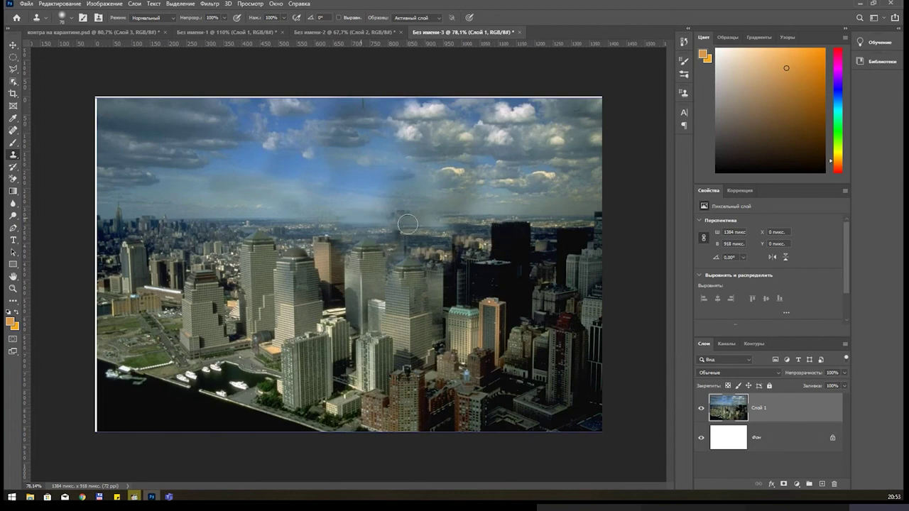
mouse_move(471, 219)
left_mouse_down()
mouse_move(451, 230)
mouse_move(489, 244)
left_mouse_up()
left_click_drag(489, 243, 412, 243)
scroll(383, 195, "down", 1)
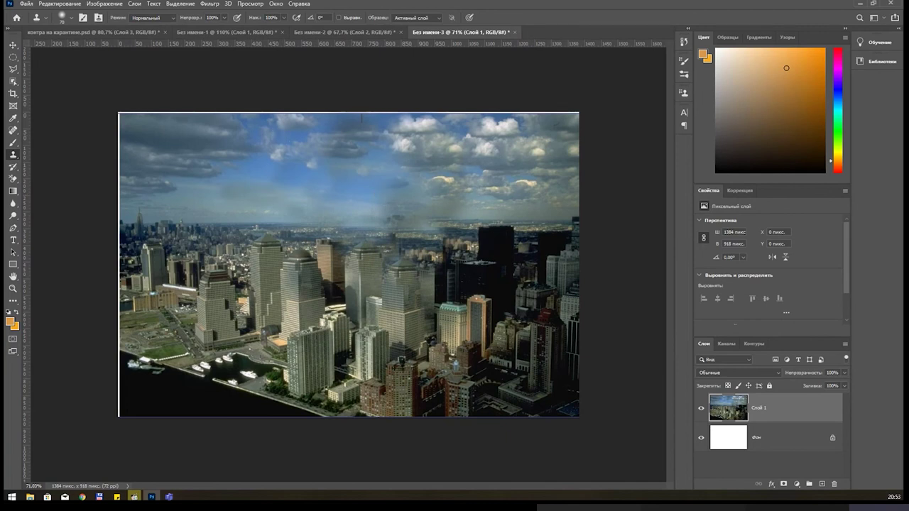
key("alt+Tab")
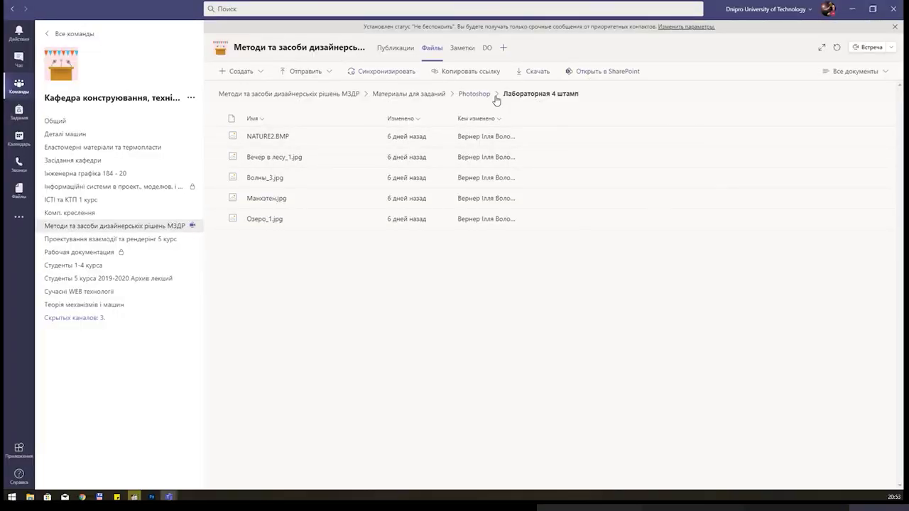
left_click(476, 94)
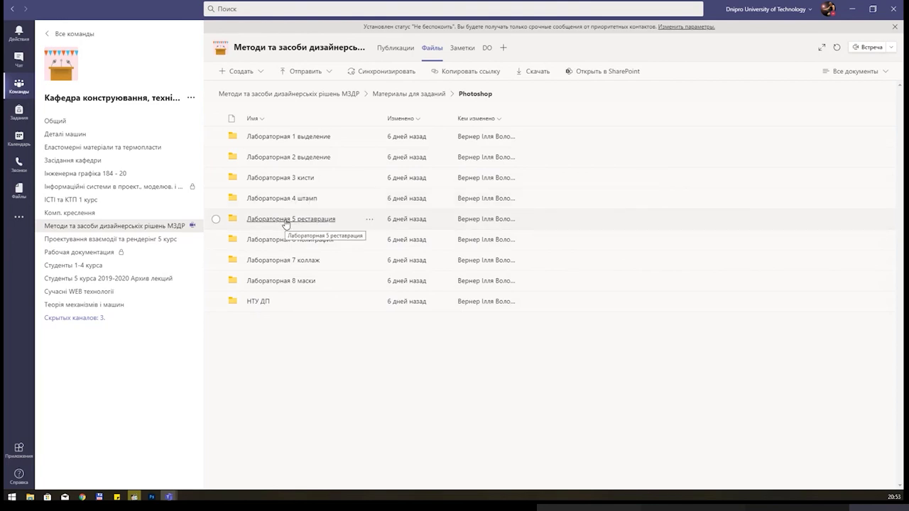
left_click(854, 10)
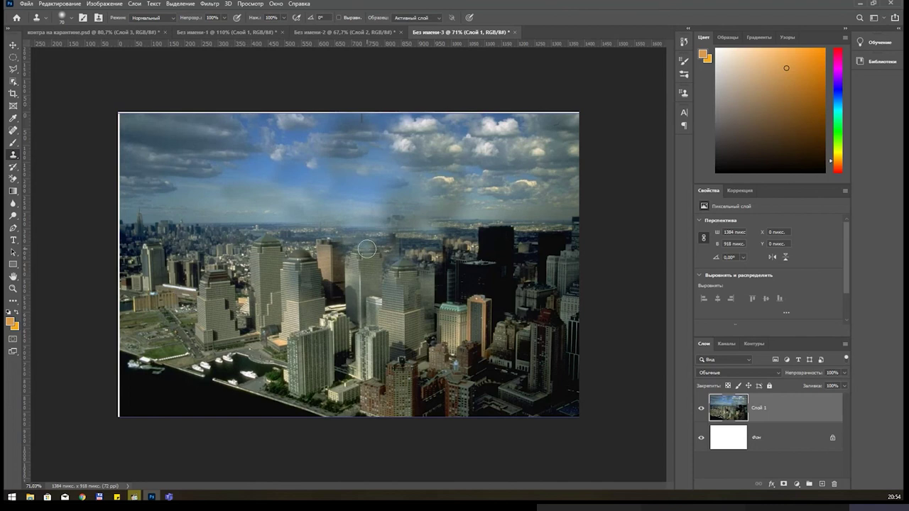
Swap from the Clone Stamp tool to the Spot Healing Brush for the skyline photo.
right_click(14, 158)
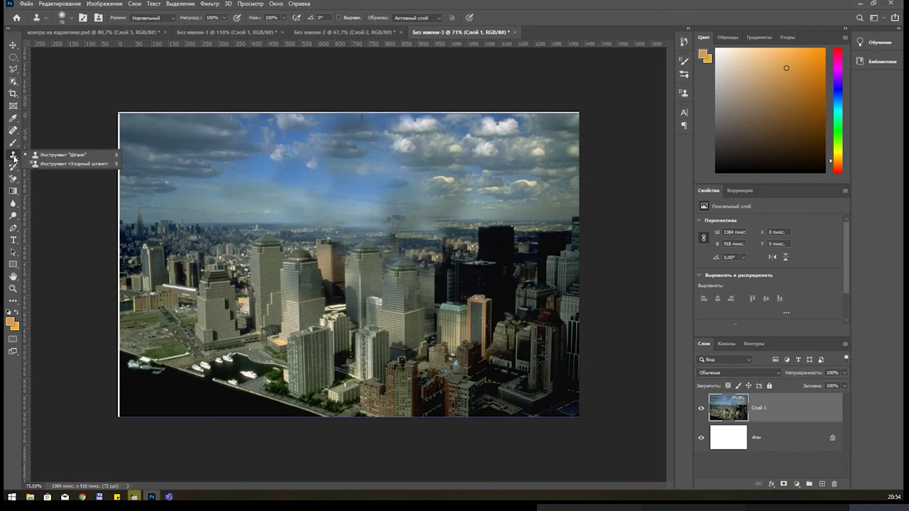
left_click(13, 131)
right_click(14, 132)
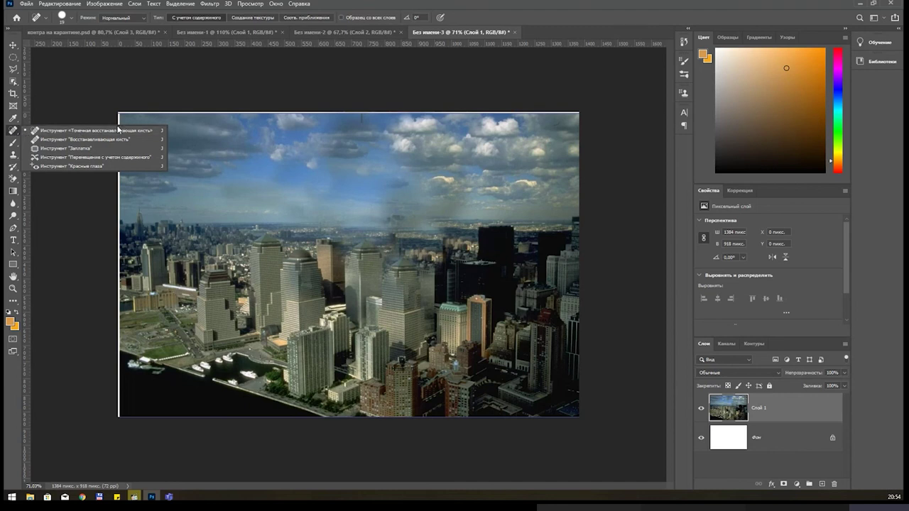
Try the Spot Healing Brush on the skyline photo and cancel its warning.
left_click(93, 131)
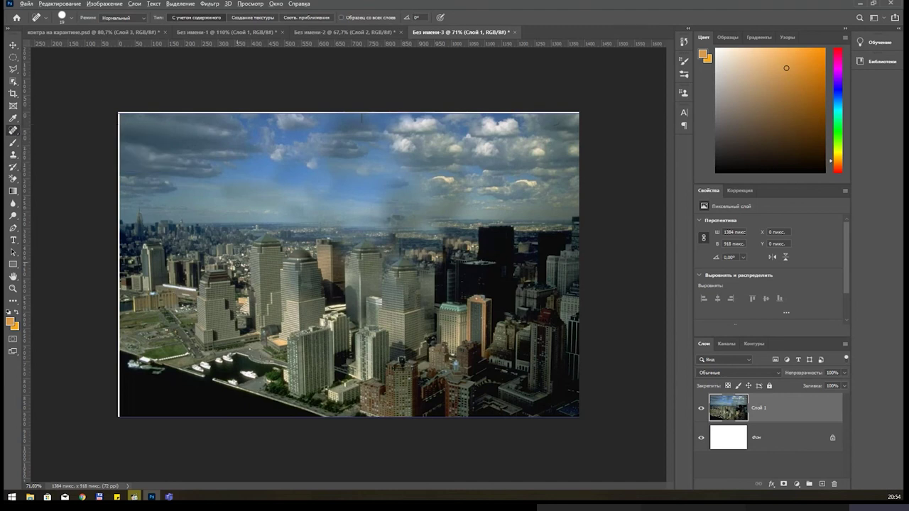
left_click(263, 267, "alt")
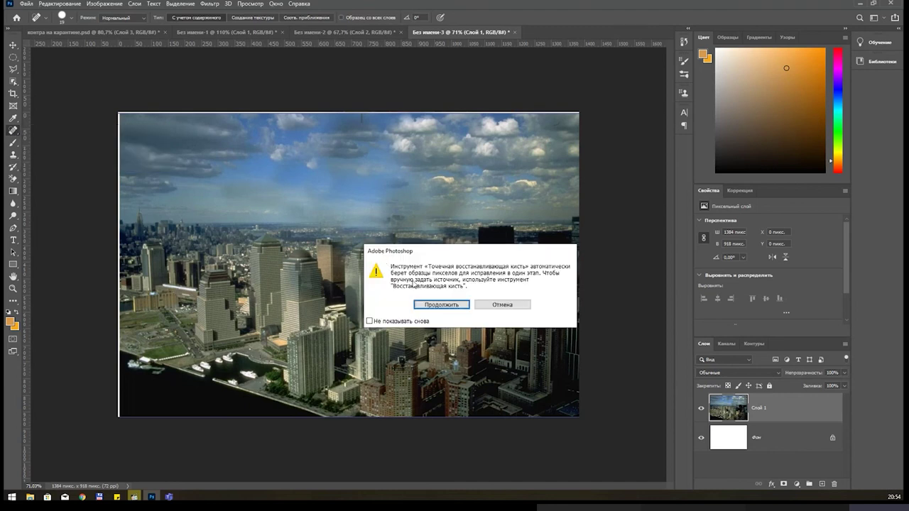
left_click(496, 305)
With the Healing Brush, paint sampled buildings into the sky and haze over the middle towers.
right_click(14, 131)
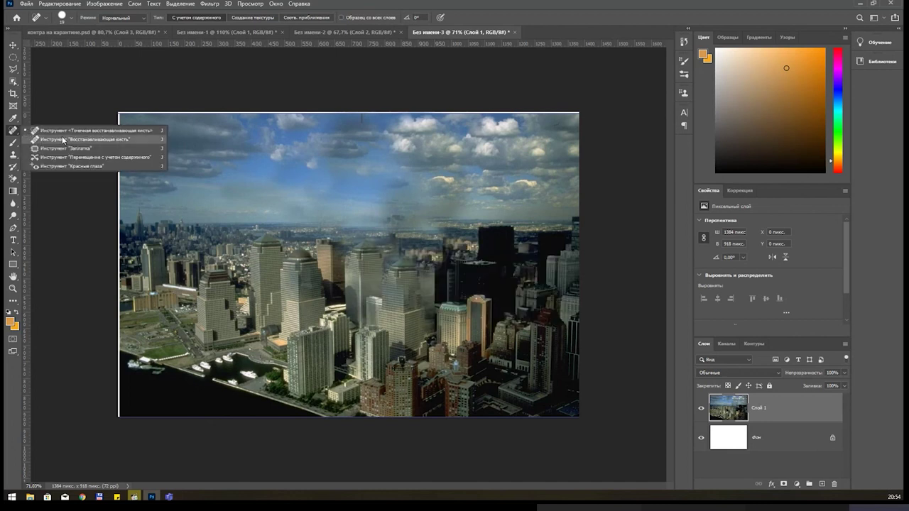
left_click(103, 140)
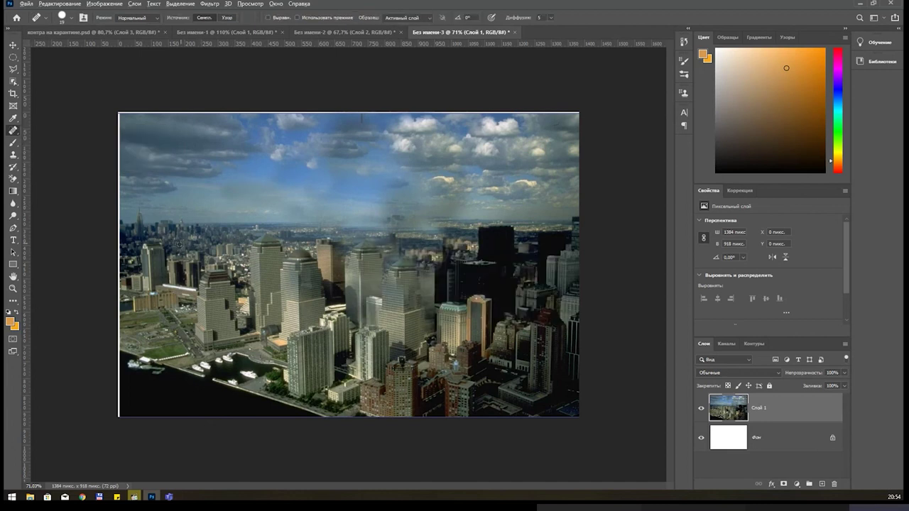
mouse_move(368, 205)
left_mouse_down()
mouse_move(374, 175)
mouse_move(385, 192)
left_mouse_up()
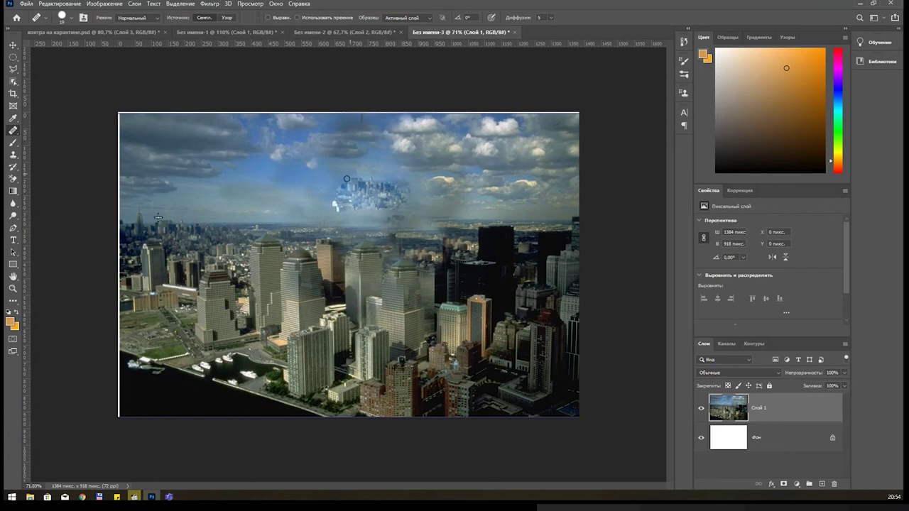
mouse_move(387, 196)
left_mouse_down()
mouse_move(425, 191)
mouse_move(343, 204)
left_mouse_up()
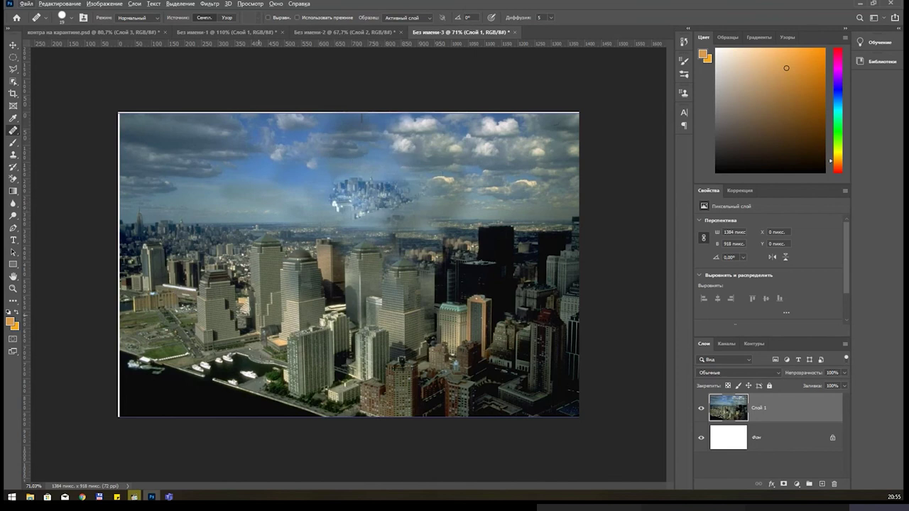
mouse_move(320, 309)
left_mouse_down()
mouse_move(325, 316)
mouse_move(344, 297)
mouse_move(428, 326)
mouse_move(357, 349)
left_mouse_up()
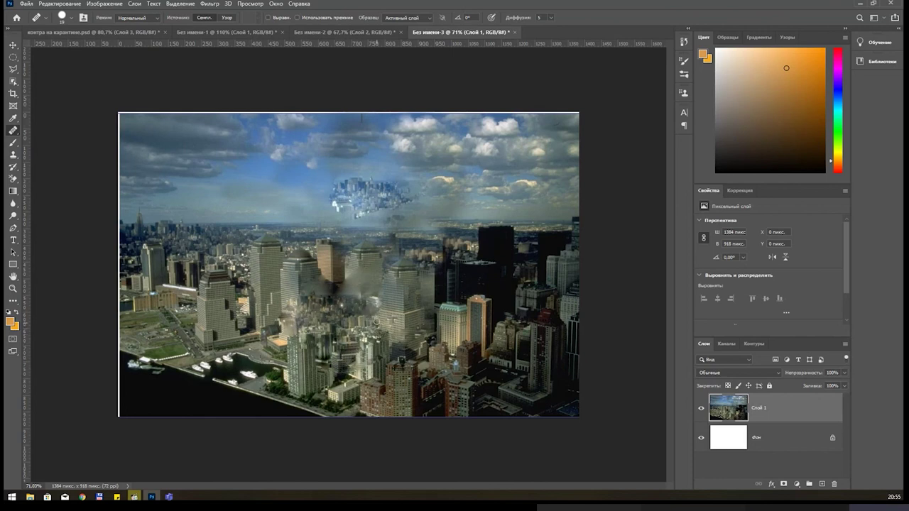
Undo both healing strokes and compare the Без имени-3 city photo with the Без имени-2 twin towers.
key("ctrl+z")
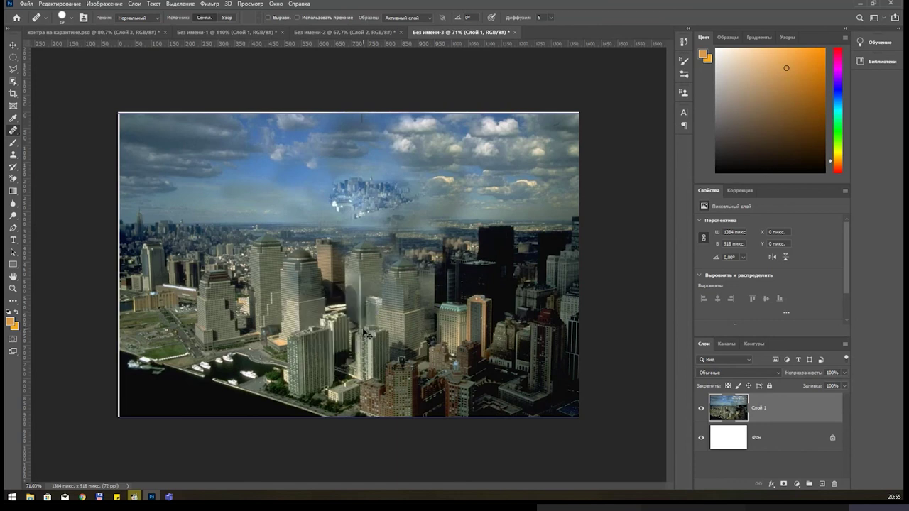
key("ctrl+z")
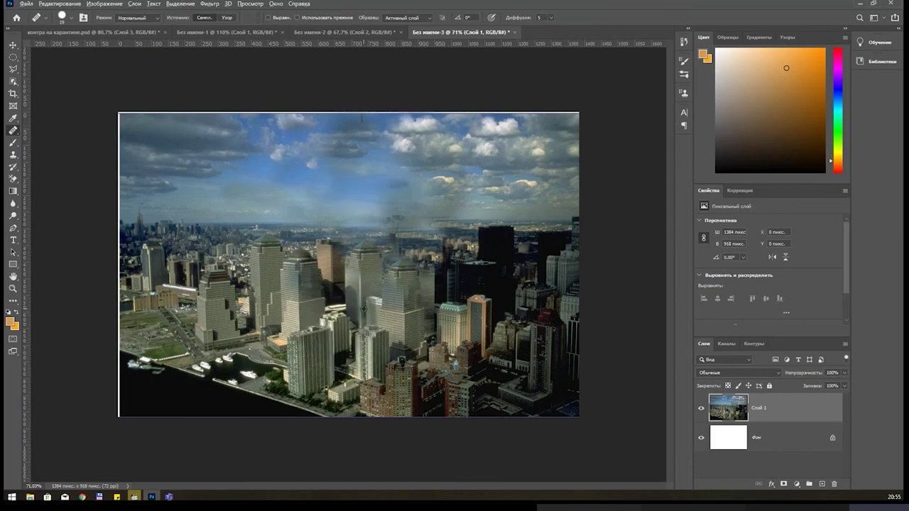
left_click(214, 32)
left_click(136, 32)
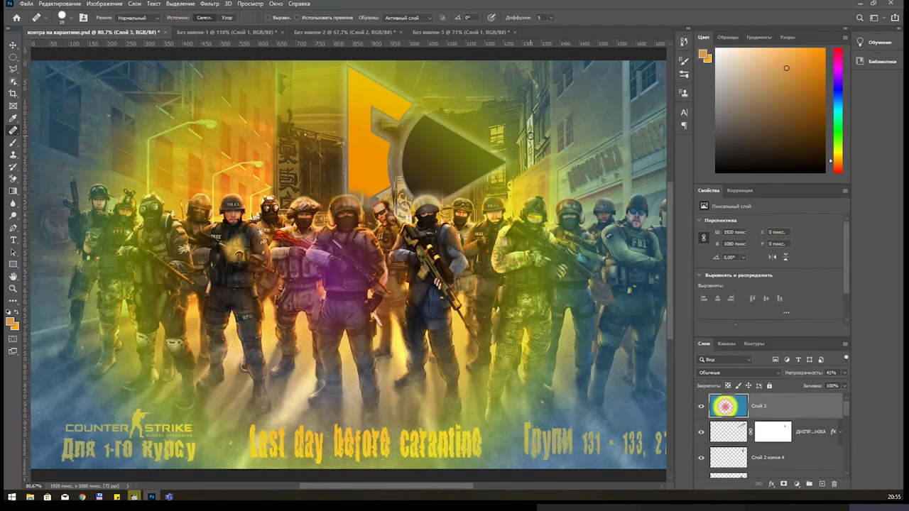
left_click(432, 33)
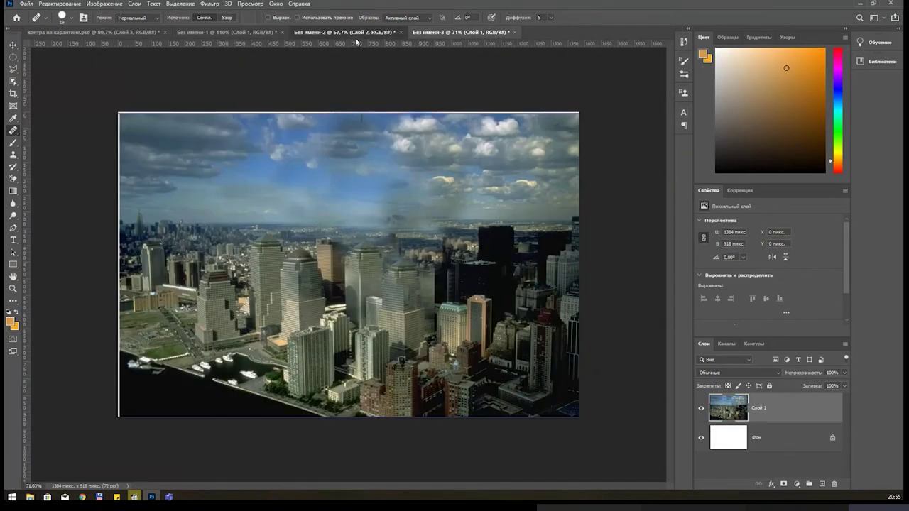
left_click(355, 33)
left_click(440, 33)
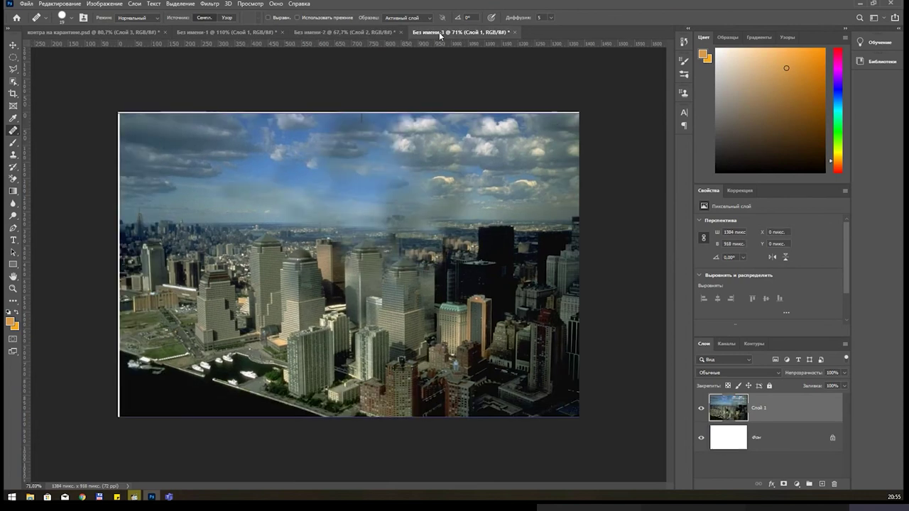
left_click(374, 33)
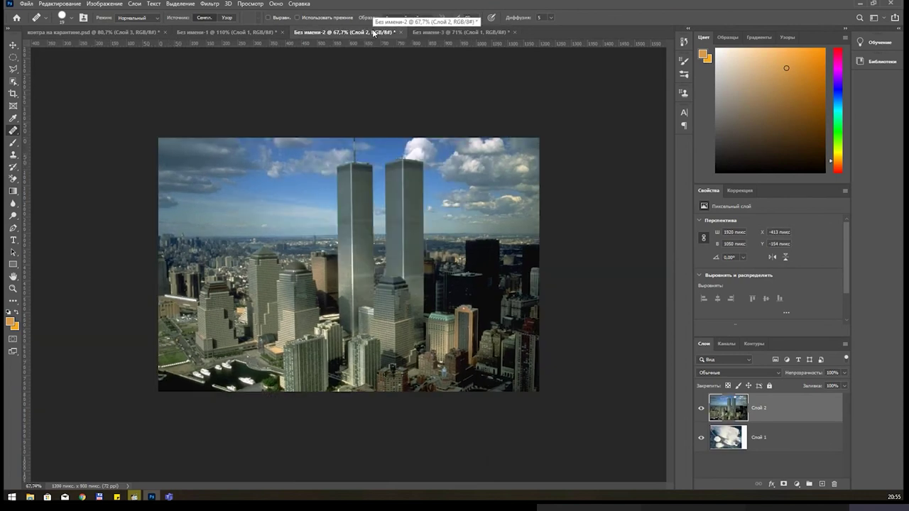
left_click(457, 32)
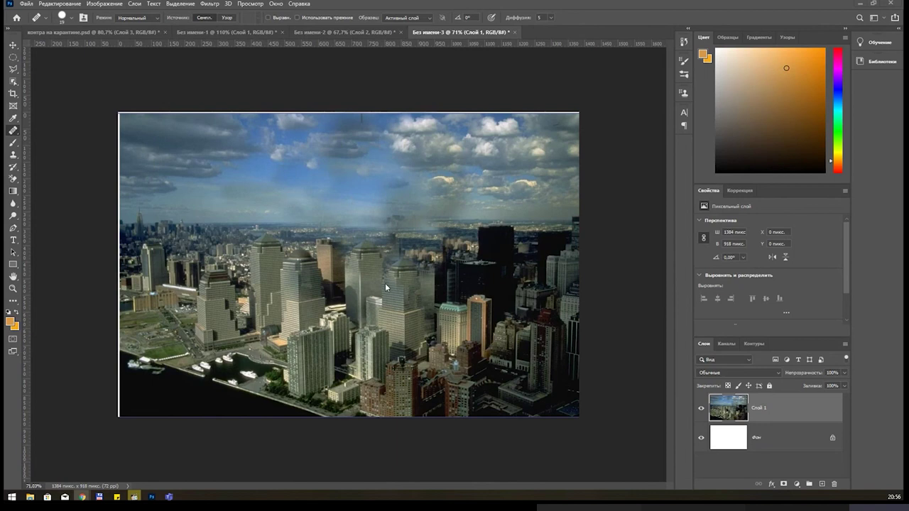
Paste the park photo as a new layer and heal over the statue's arm and nearby trees.
key("ctrl+v")
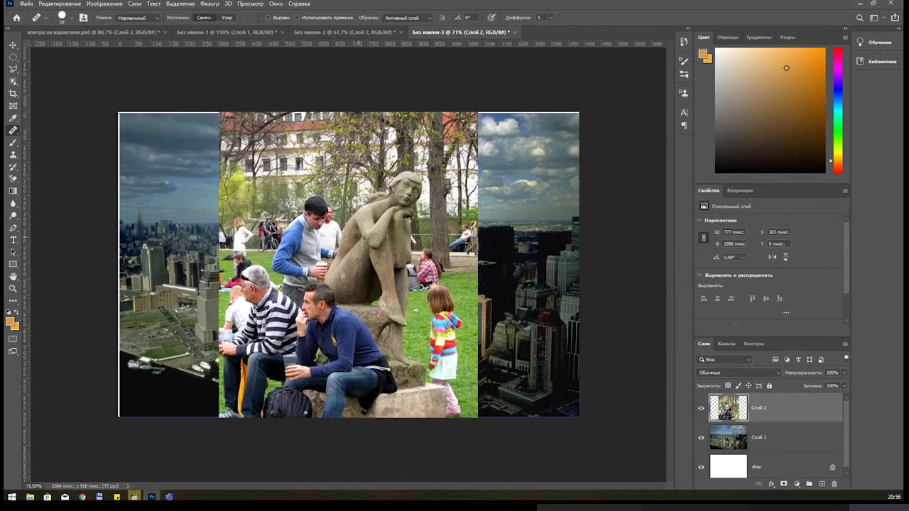
mouse_move(354, 241)
left_mouse_down()
mouse_move(390, 215)
mouse_move(362, 257)
mouse_move(376, 268)
left_mouse_up()
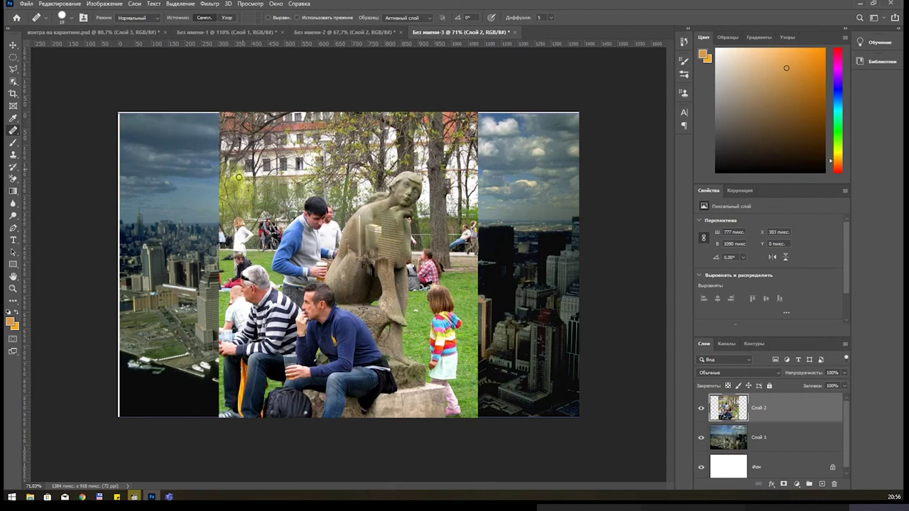
mouse_move(239, 177)
left_mouse_down()
mouse_move(225, 221)
mouse_move(249, 215)
left_mouse_up()
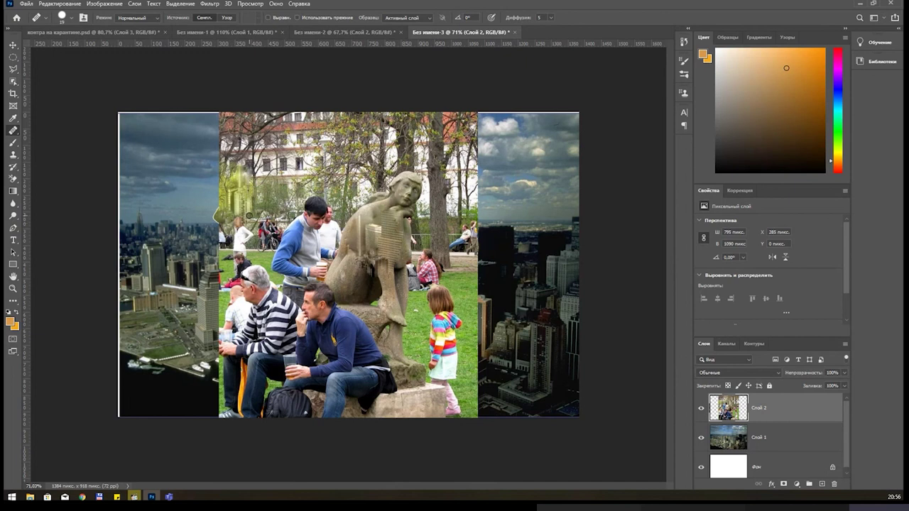
right_click(14, 132)
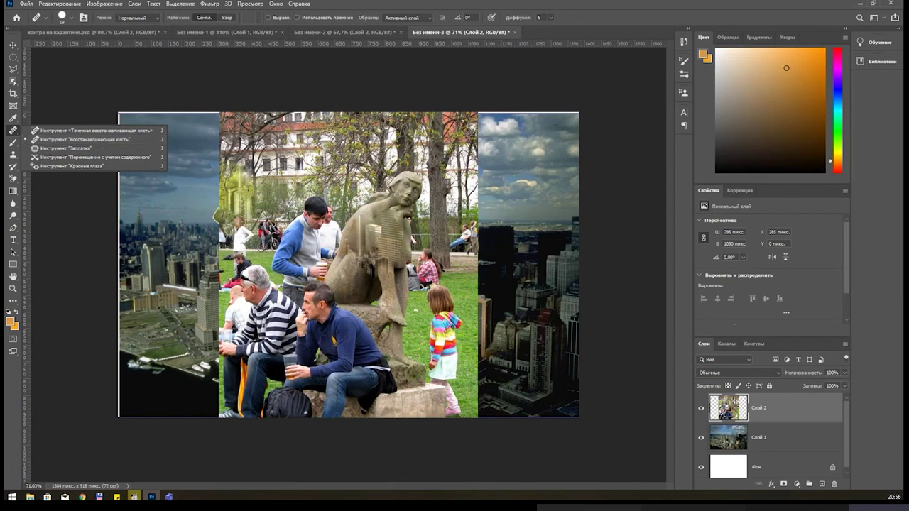
left_click(583, 32)
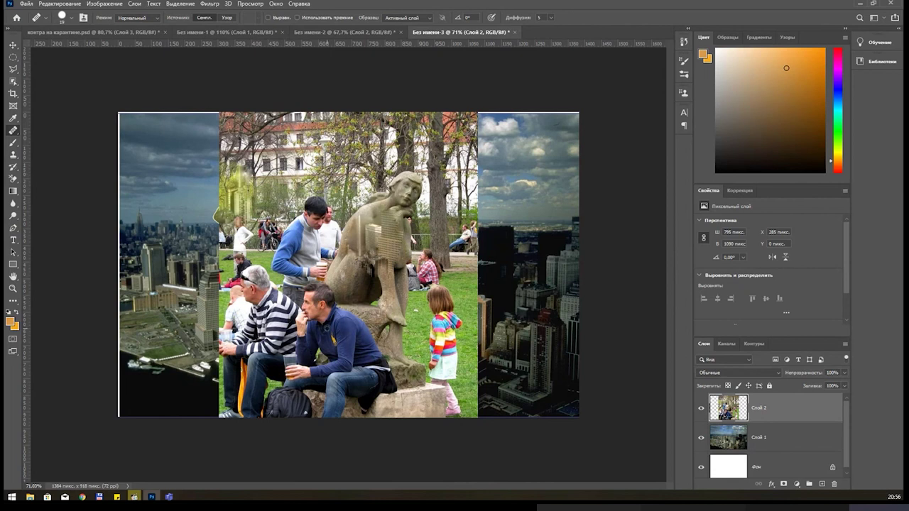
In Без имени-2, heal the sampled man into the sky left of the towers, then choose the Patch Tool.
left_click(365, 33)
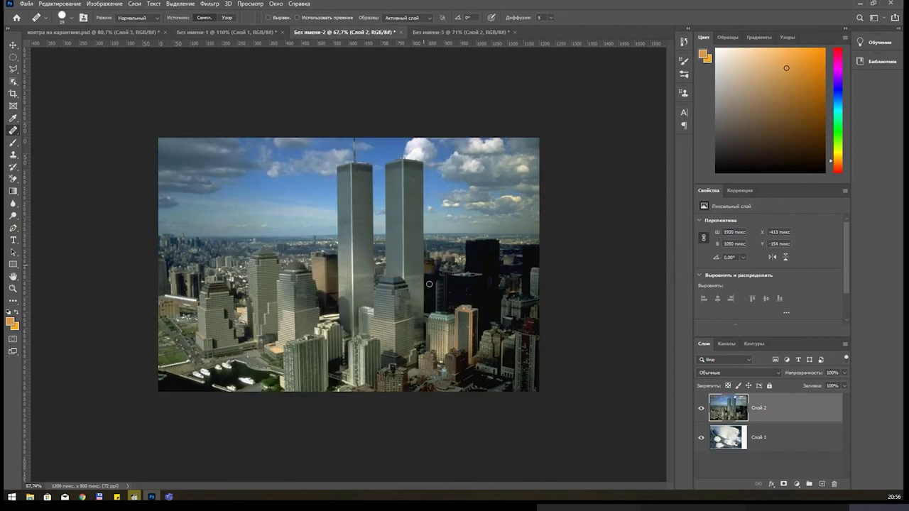
mouse_move(274, 190)
left_mouse_down()
mouse_move(274, 153)
mouse_move(250, 160)
mouse_move(280, 160)
mouse_move(245, 185)
mouse_move(282, 190)
mouse_move(287, 205)
mouse_move(263, 203)
mouse_move(256, 213)
mouse_move(294, 175)
mouse_move(264, 213)
mouse_move(286, 154)
mouse_move(249, 146)
mouse_move(242, 162)
mouse_move(259, 215)
left_mouse_up()
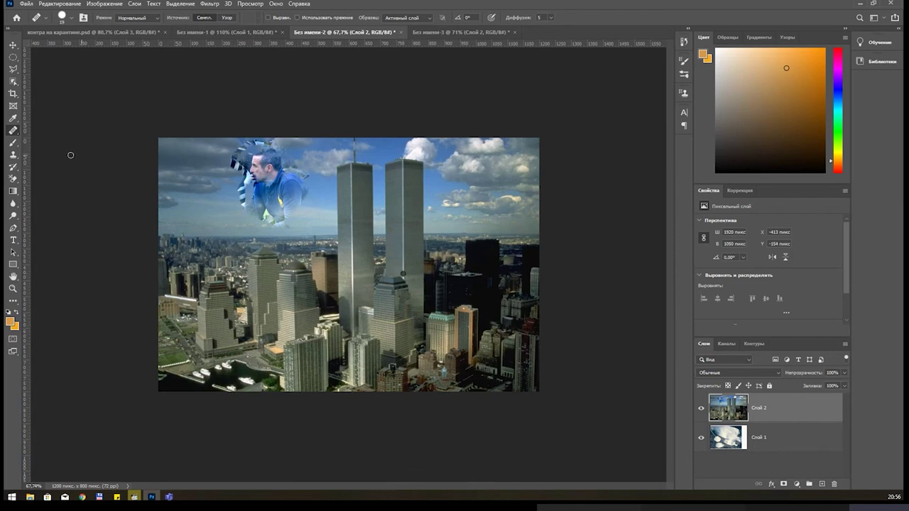
right_click(15, 134)
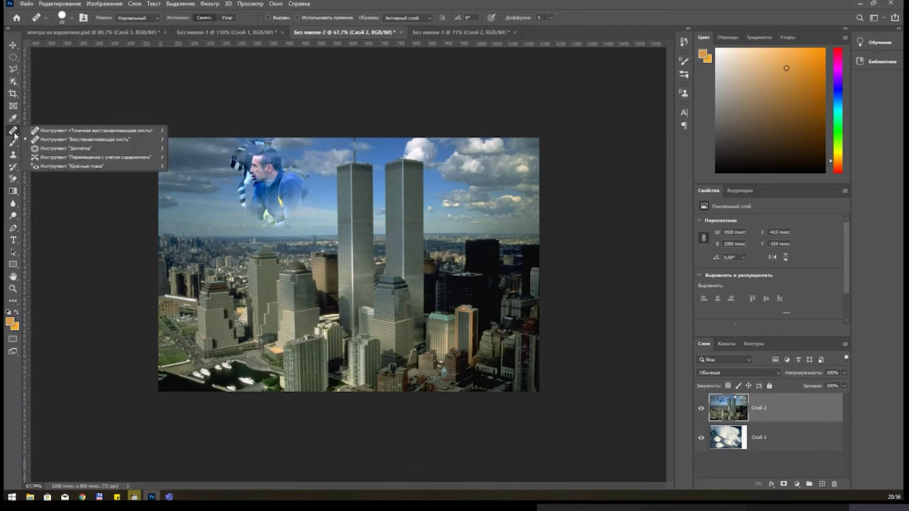
left_click(54, 148)
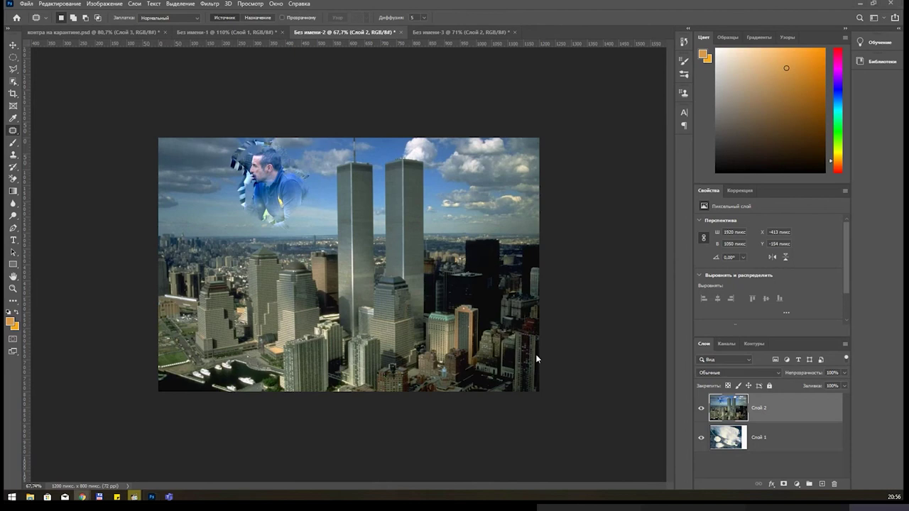
Undo the man in the twin-towers sky and close the third document without saving.
key("ctrl+w")
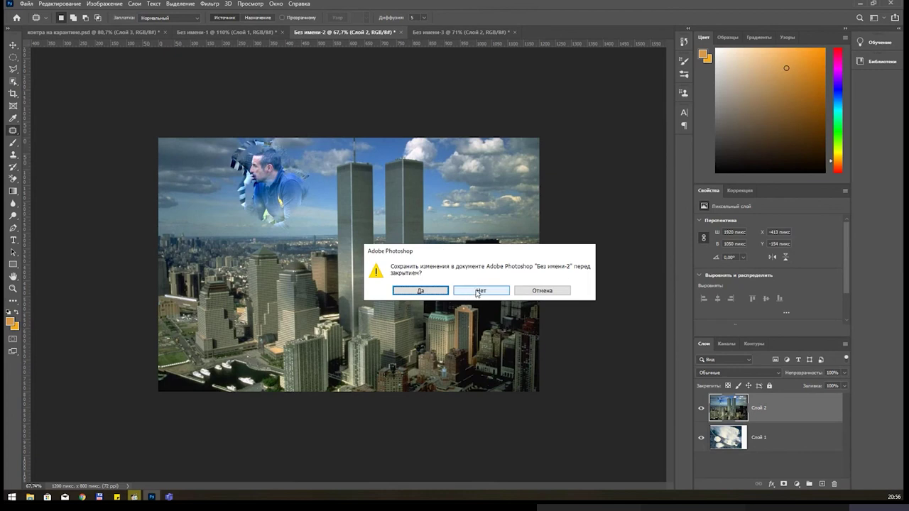
left_click(541, 291)
key("ctrl+z")
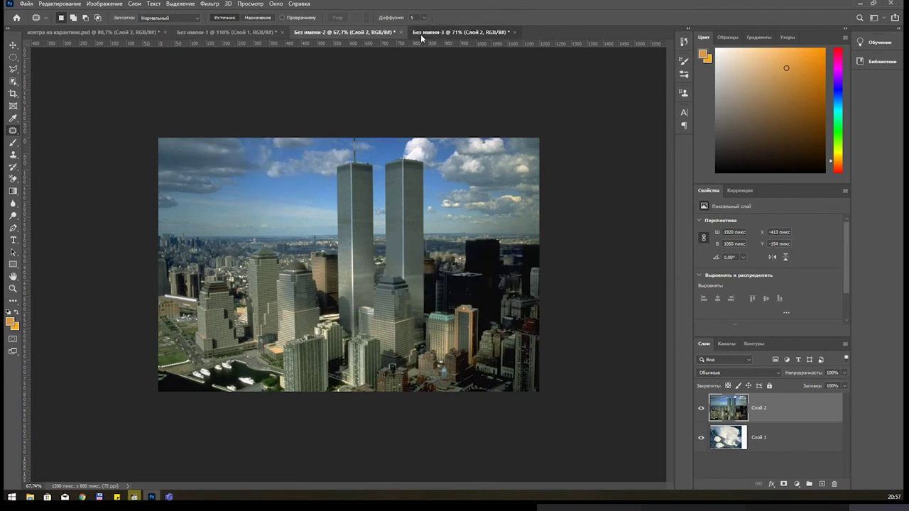
left_click(420, 35)
key("ctrl+w")
key("Tab")
key("Return")
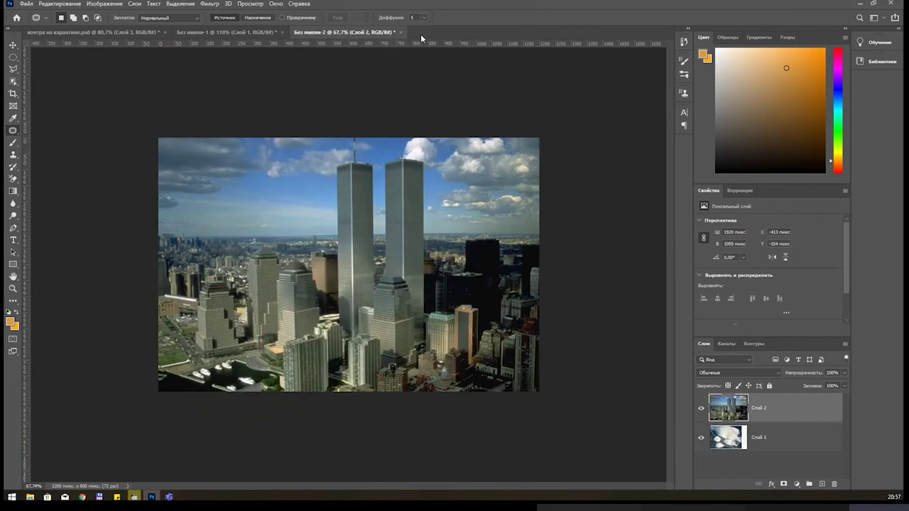
Create a new 1280×720 document and paste the girl-in-field photo into it.
key("ctrl+n")
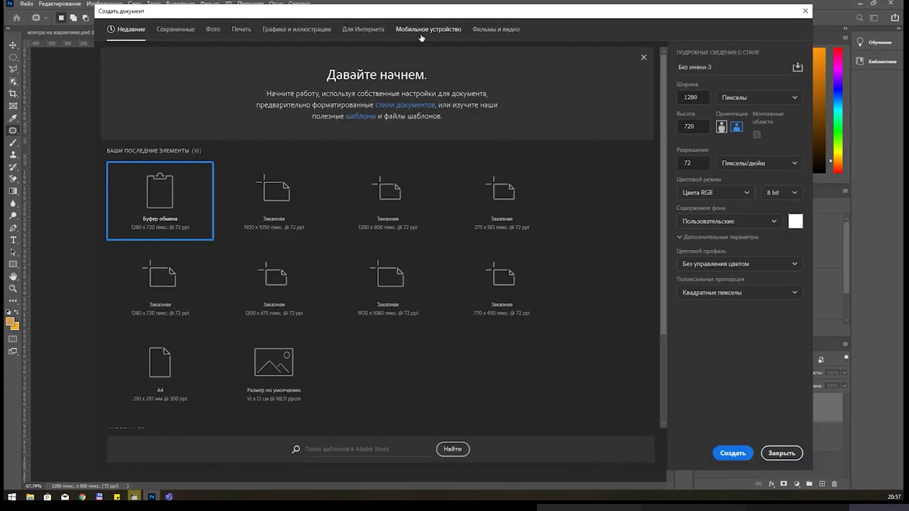
key("Return")
key("ctrl+v")
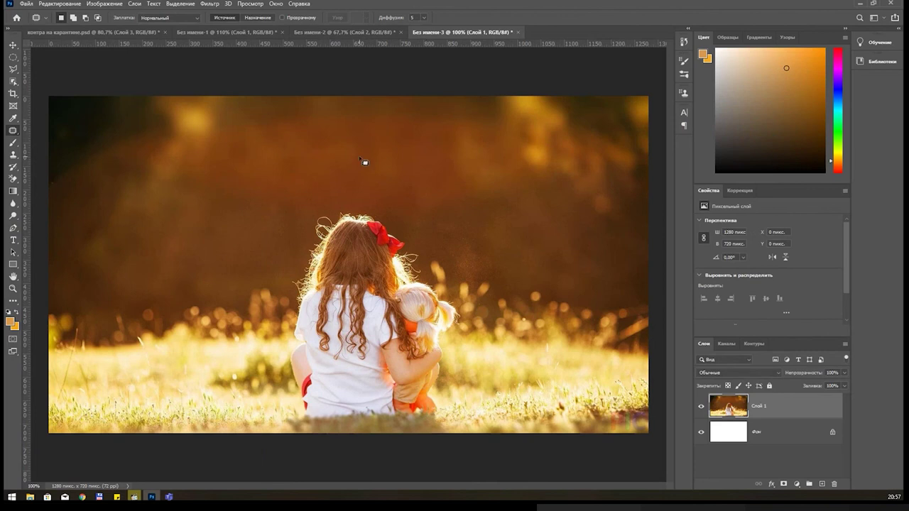
mouse_move(323, 206)
left_mouse_down()
mouse_move(297, 428)
mouse_move(410, 430)
mouse_move(468, 345)
left_mouse_up()
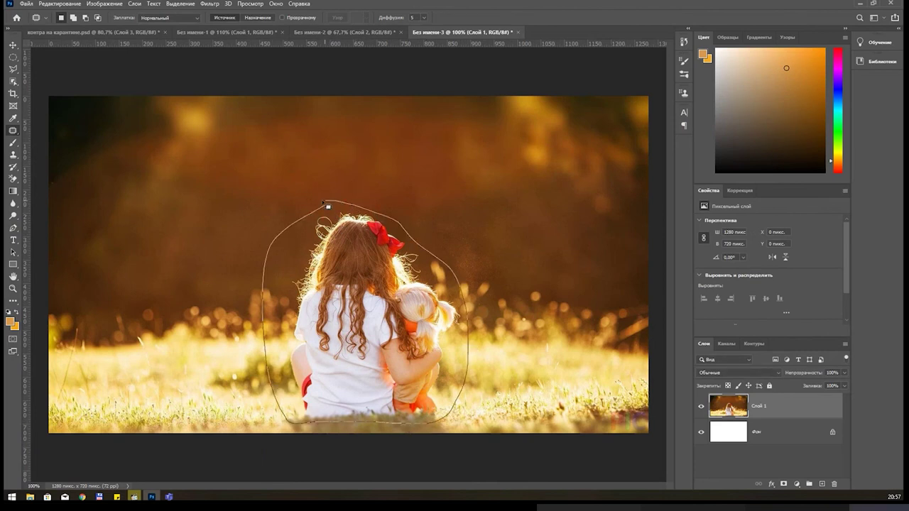
left_click_drag(327, 206, 324, 205)
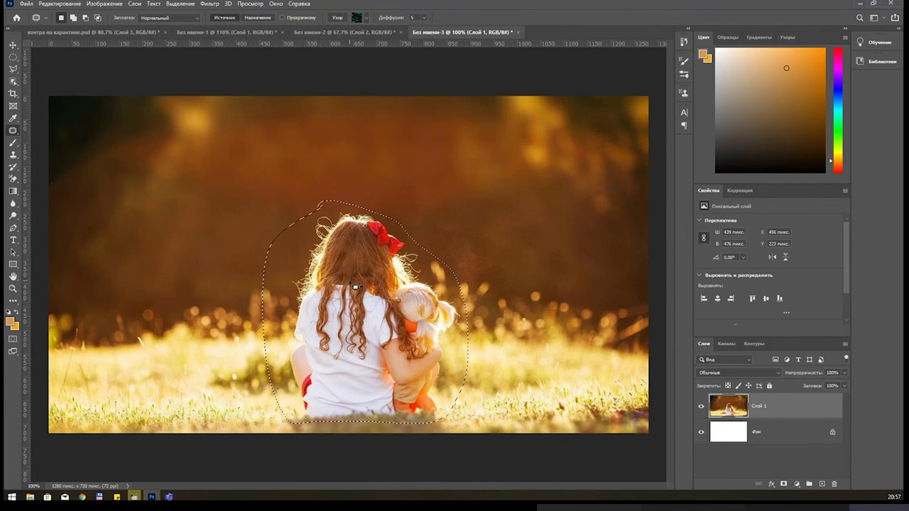
mouse_move(340, 267)
left_mouse_down()
mouse_move(342, 278)
mouse_move(330, 277)
left_mouse_up()
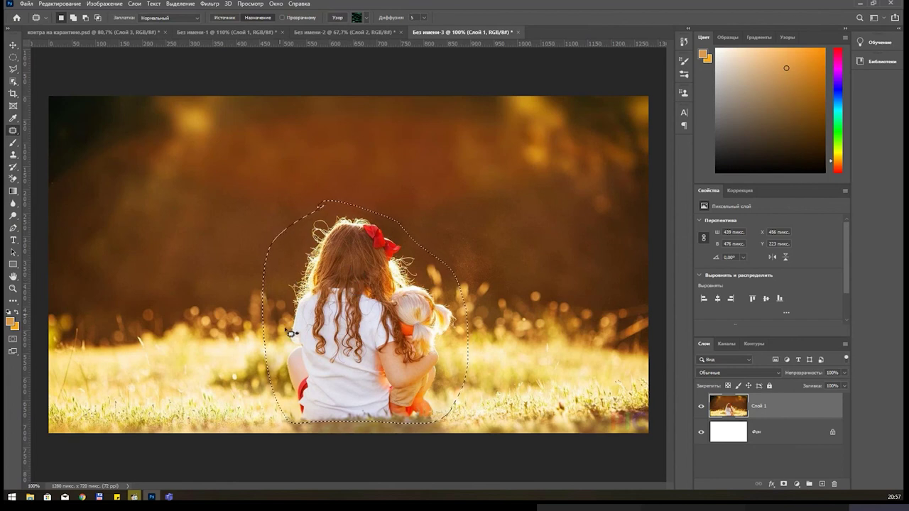
left_click_drag(341, 305, 125, 194)
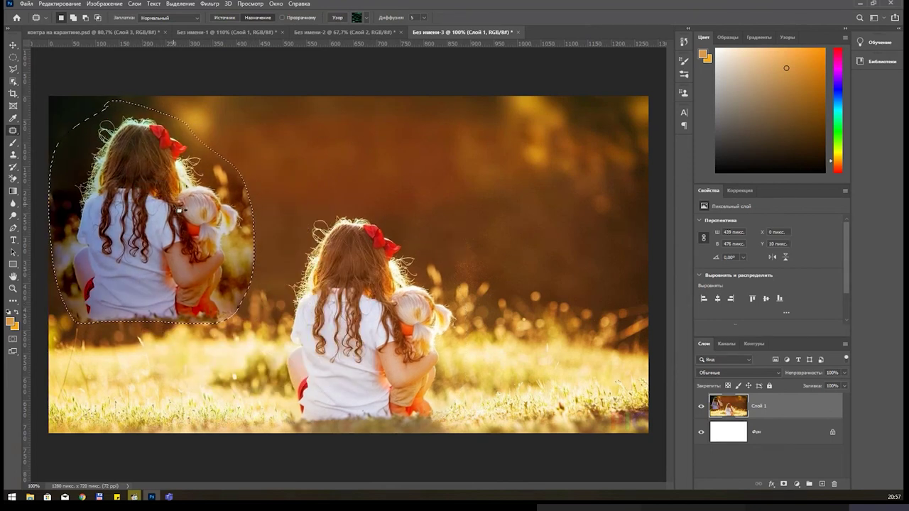
left_click_drag(179, 210, 558, 192)
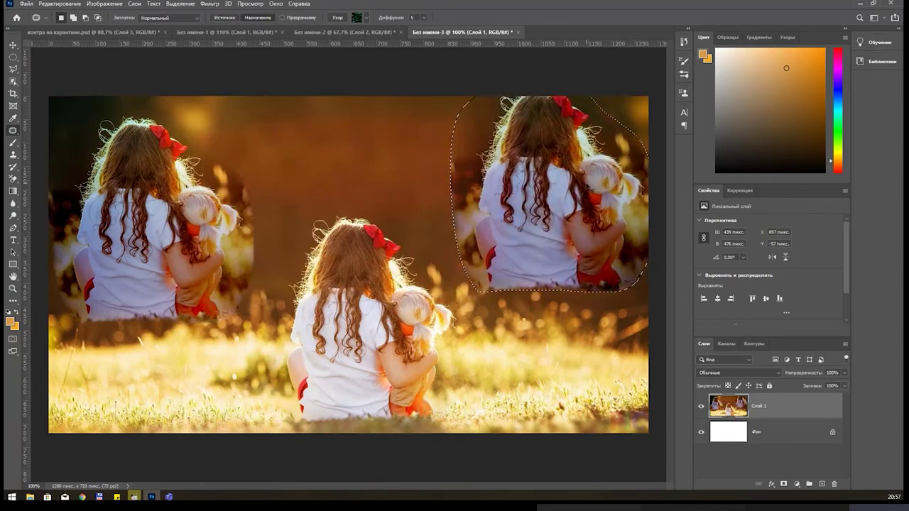
key("ctrl+z")
key("ctrl+z")
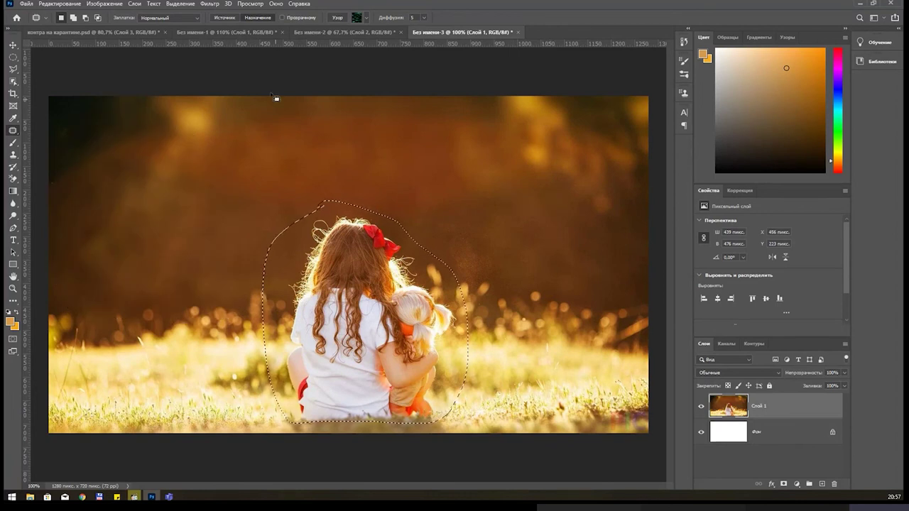
left_click(219, 19)
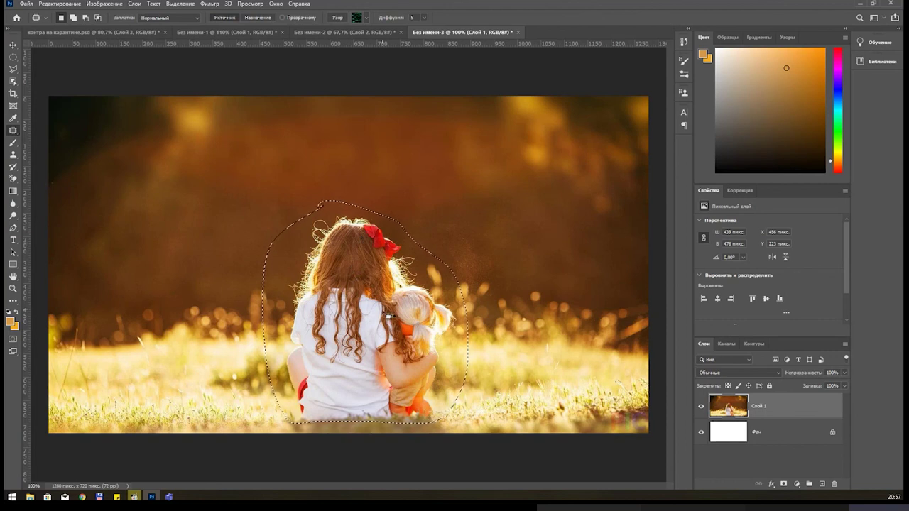
left_click_drag(364, 312, 149, 254)
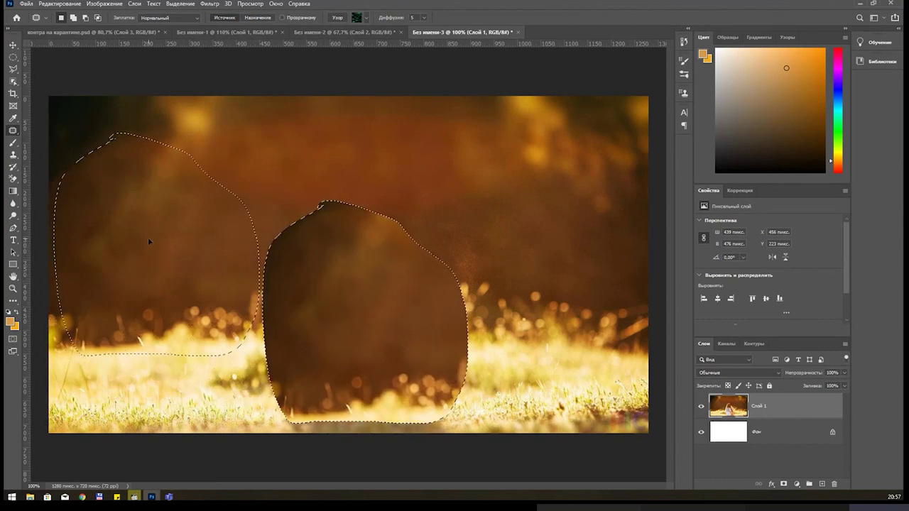
mouse_move(148, 254)
left_mouse_down()
mouse_move(176, 204)
mouse_move(130, 170)
left_mouse_up()
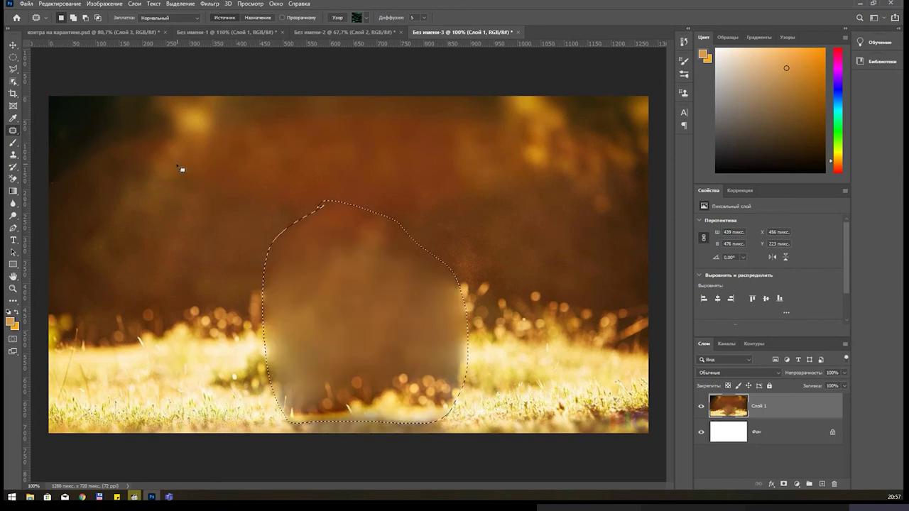
key("ctrl+d")
key("ctrl+d")
key("ctrl+z")
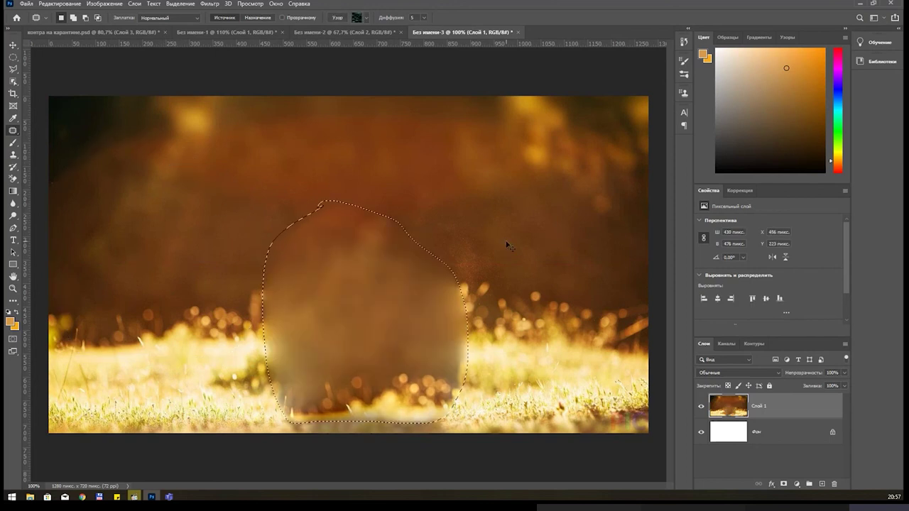
key("ctrl+z")
In Без имени-2, patch the left tower with sky from the left, then undo it.
left_click(327, 31)
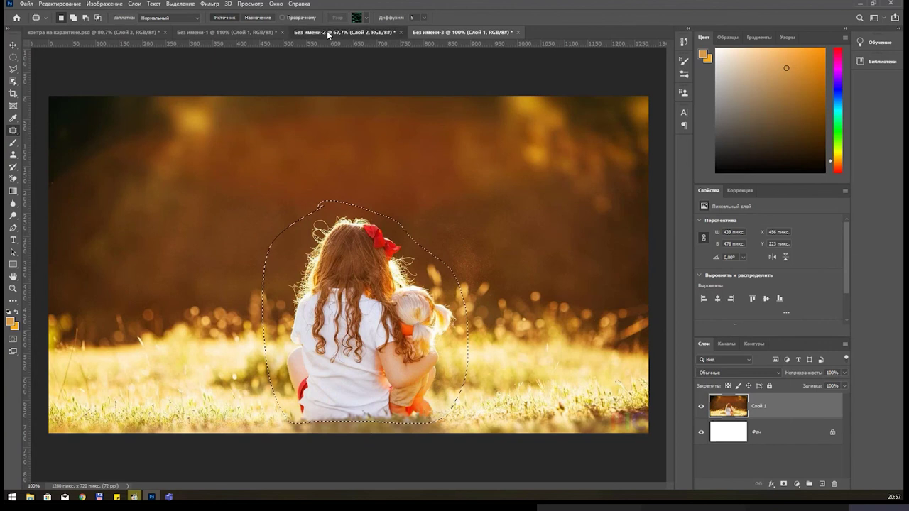
left_click_drag(375, 168, 365, 313)
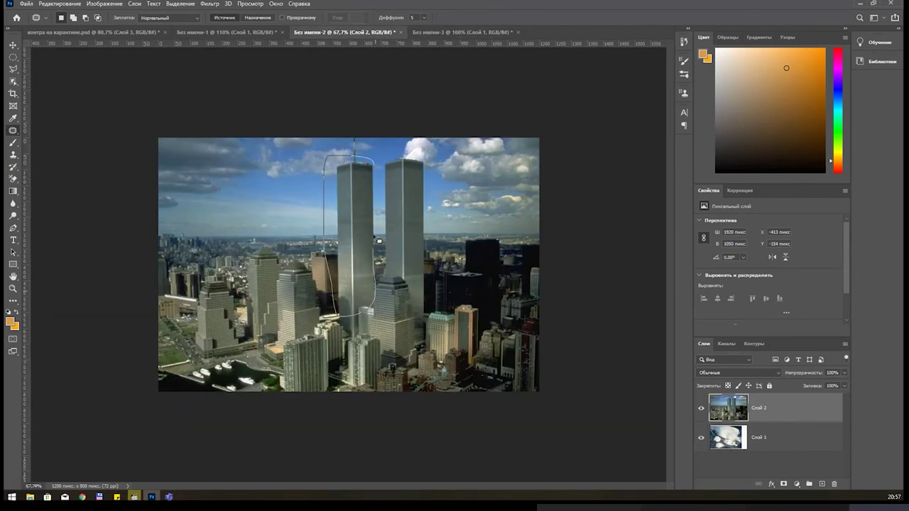
left_click_drag(369, 315, 375, 164)
left_click_drag(360, 203, 276, 184)
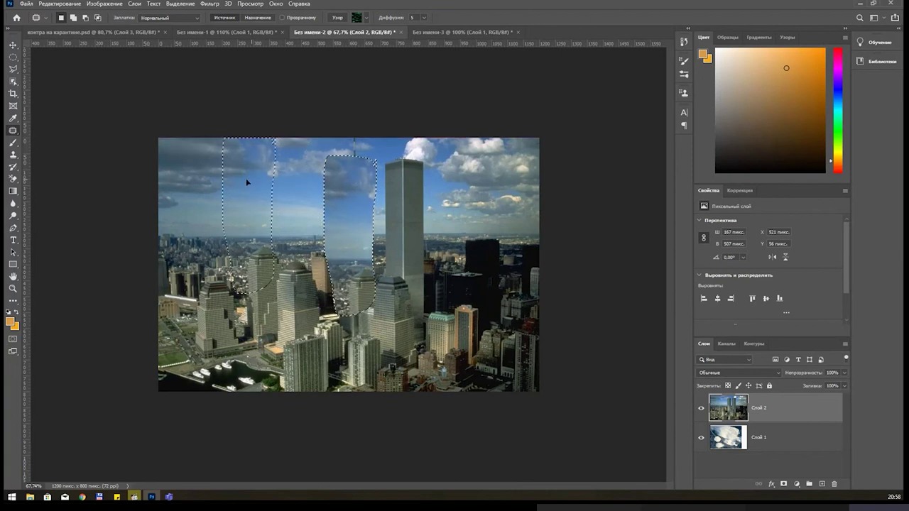
key("ctrl+d")
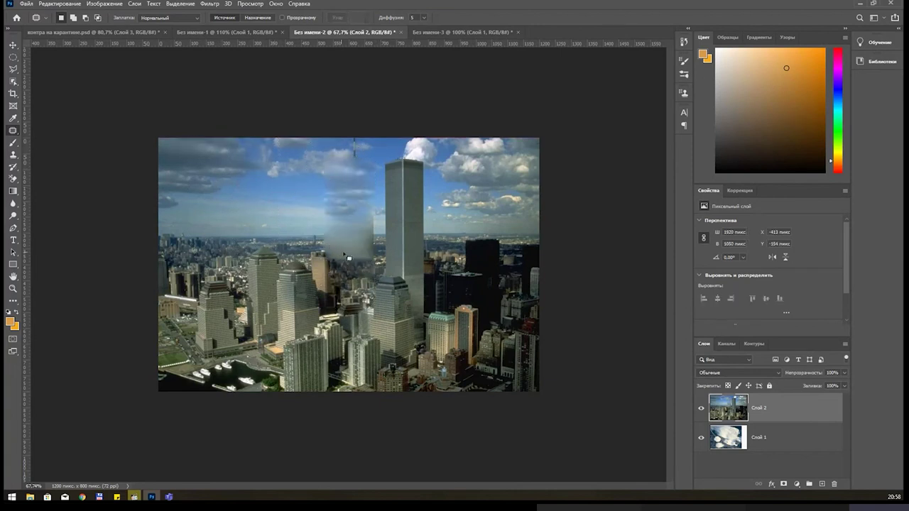
key("ctrl+z")
key("ctrl+z")
Patch the tops of both towers with clouds from the left and deselect.
left_click(395, 173)
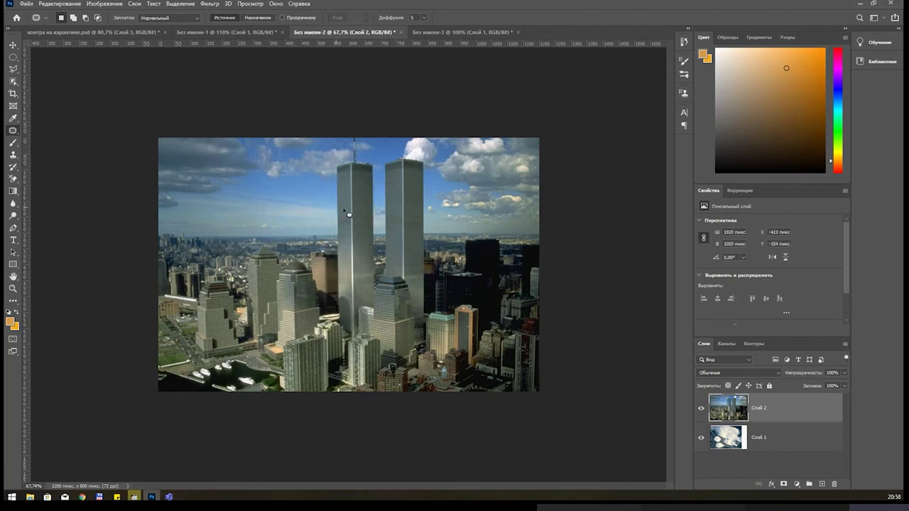
left_click_drag(336, 159, 312, 162)
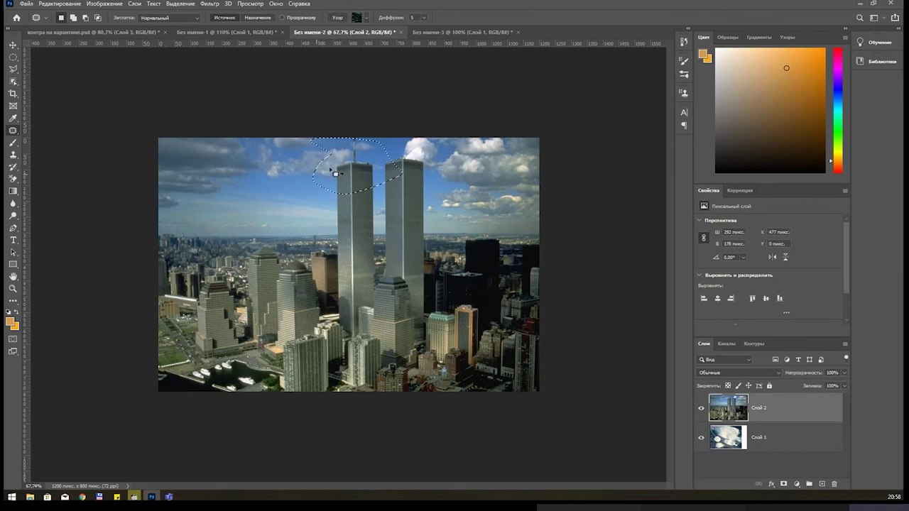
left_click_drag(314, 194, 234, 154)
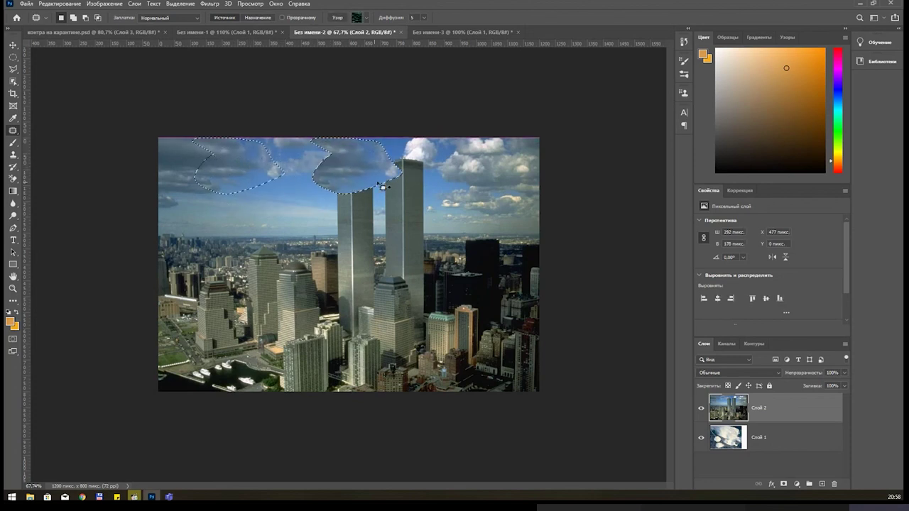
key("ctrl+d")
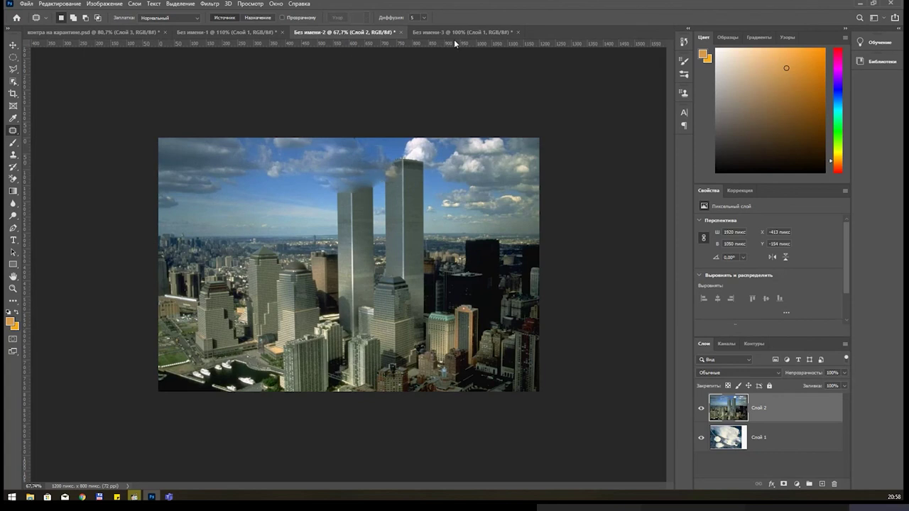
right_click(12, 131)
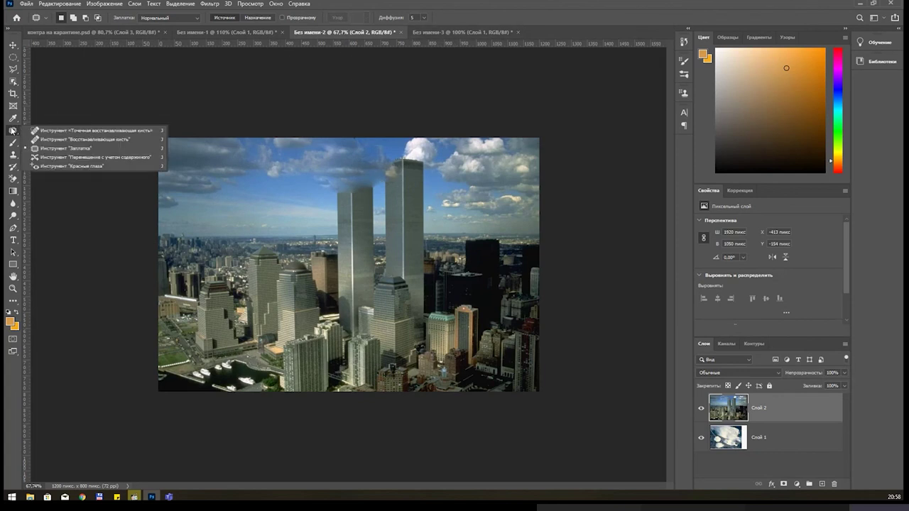